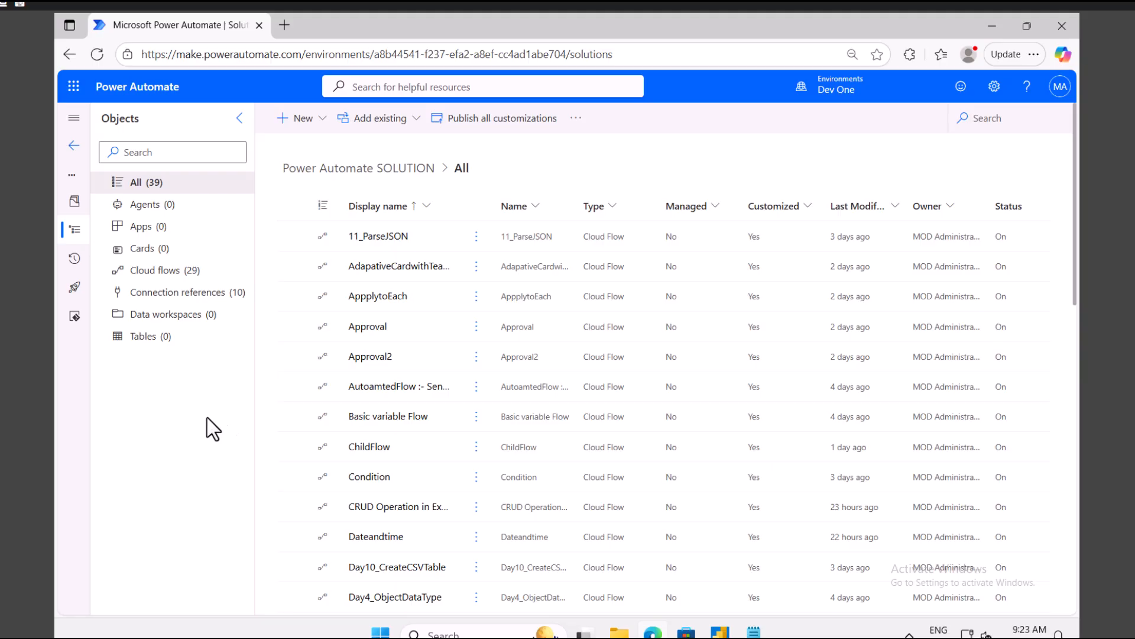
Step: In Notepad, type the CRUD heading and the items Add new data, READ THE DATA, UPDATE, DELETE
{"action": "left_click", "coordinate": [753, 631]}
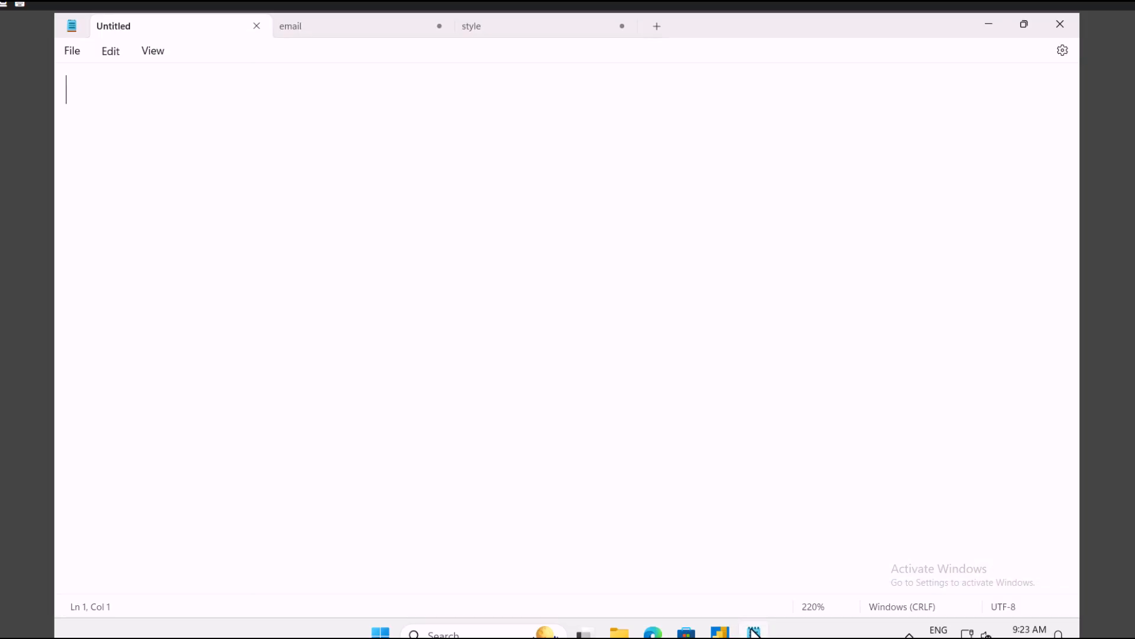
{"action": "type", "text": "CRUD "}
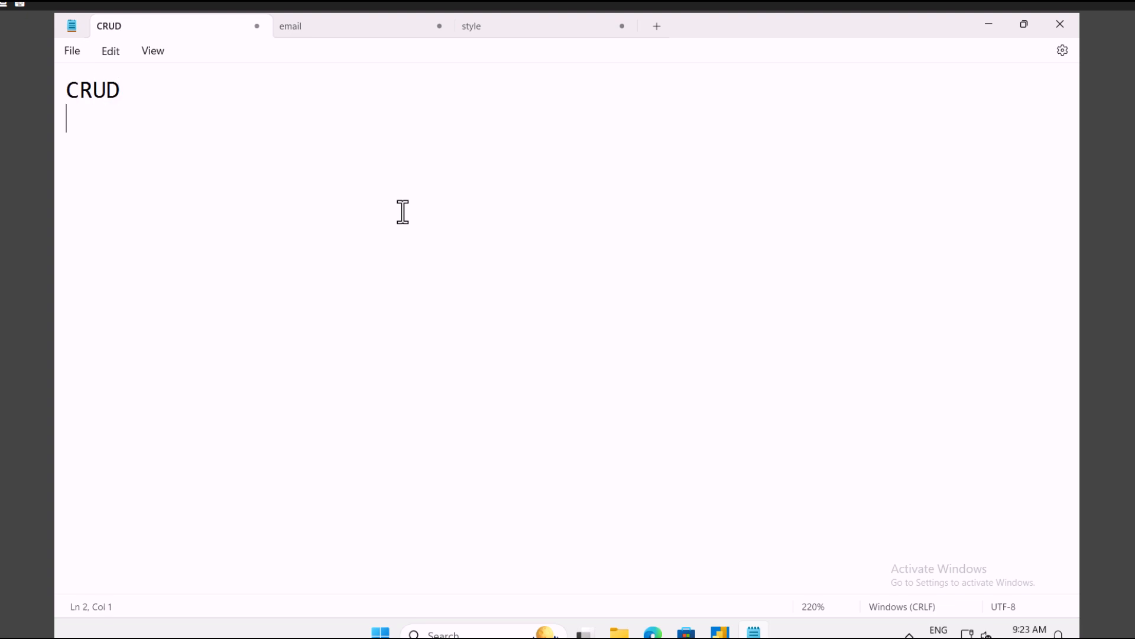
{"action": "type", "text": "ADD"}
{"action": "key", "text": "BackSpace"}
{"action": "key", "text": "BackSpace"}
{"action": "type", "text": "dd new "}
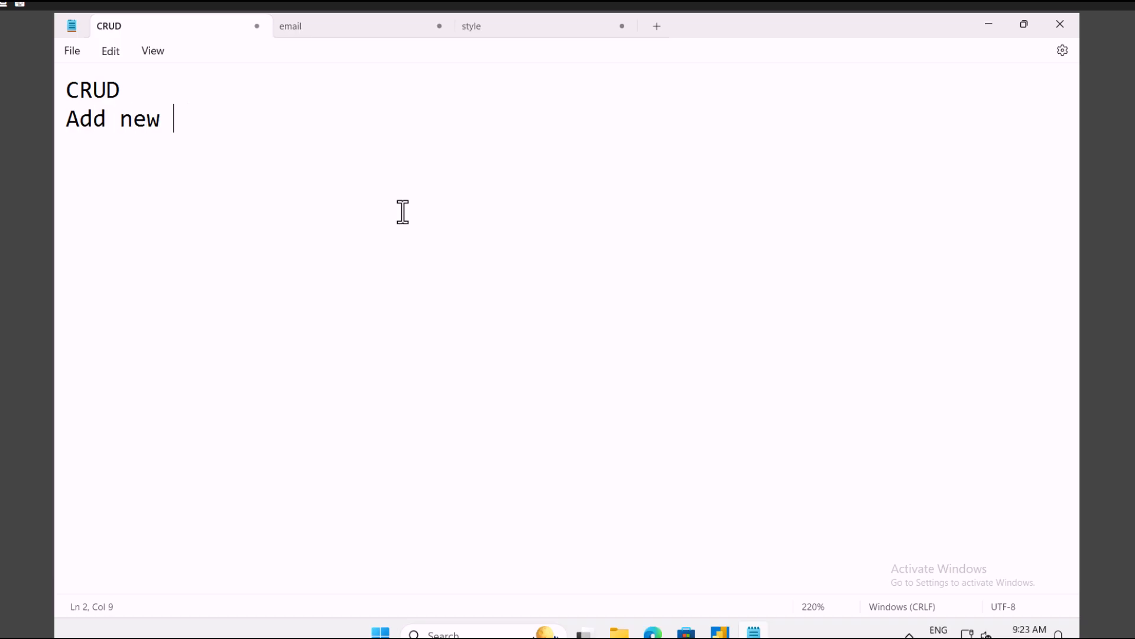
{"action": "type", "text": "data rEA"}
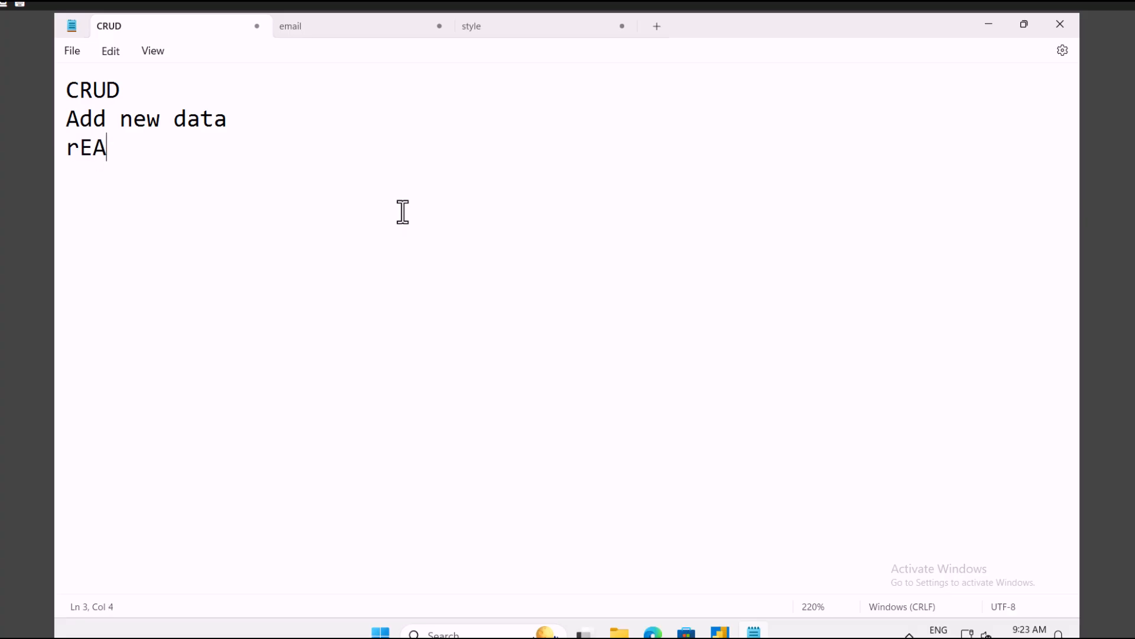
{"action": "key", "text": "BackSpace"}
{"action": "key", "text": "BackSpace"}
{"action": "key", "text": "BackSpace"}
{"action": "type", "text": "READ THE DATA "}
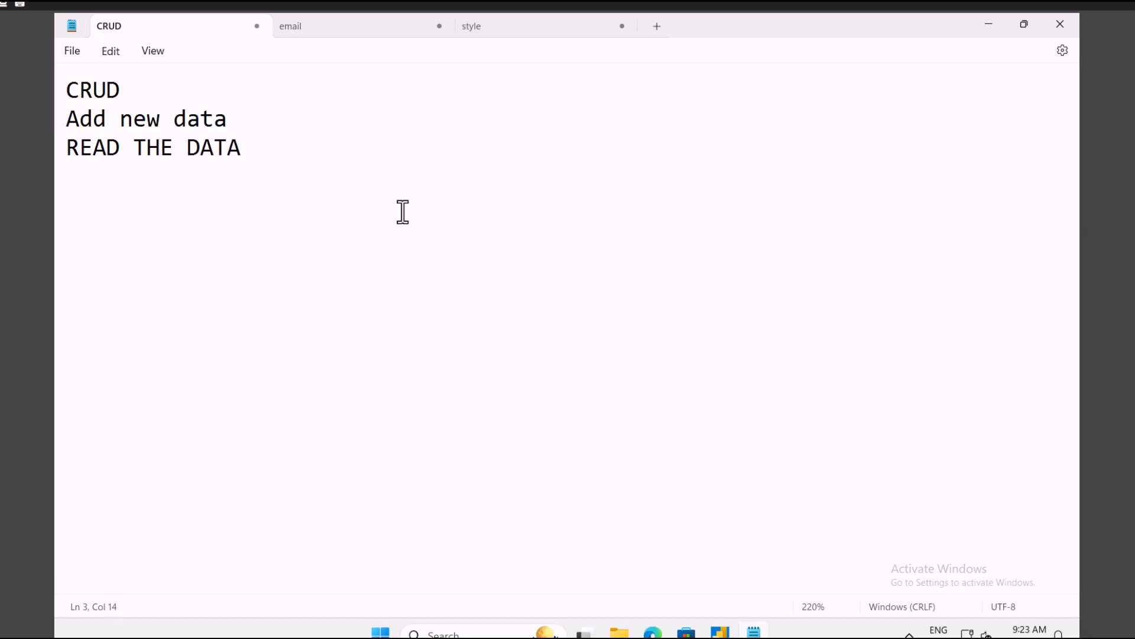
{"action": "type", "text": "UPDATE"}
{"action": "key", "text": "Return"}
{"action": "type", "text": "DELETE"}
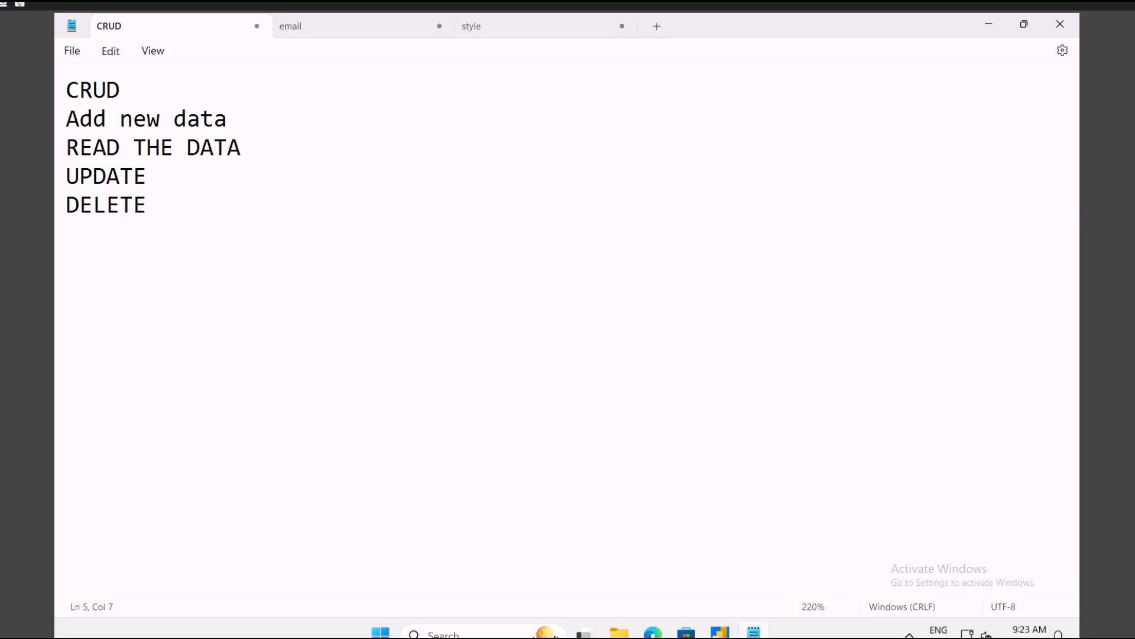
Step: Insert a 'Table' line under the CRUD heading, then return to the browser
{"action": "left_click", "coordinate": [71, 93]}
{"action": "key", "text": "Return"}
{"action": "key", "text": "Return"}
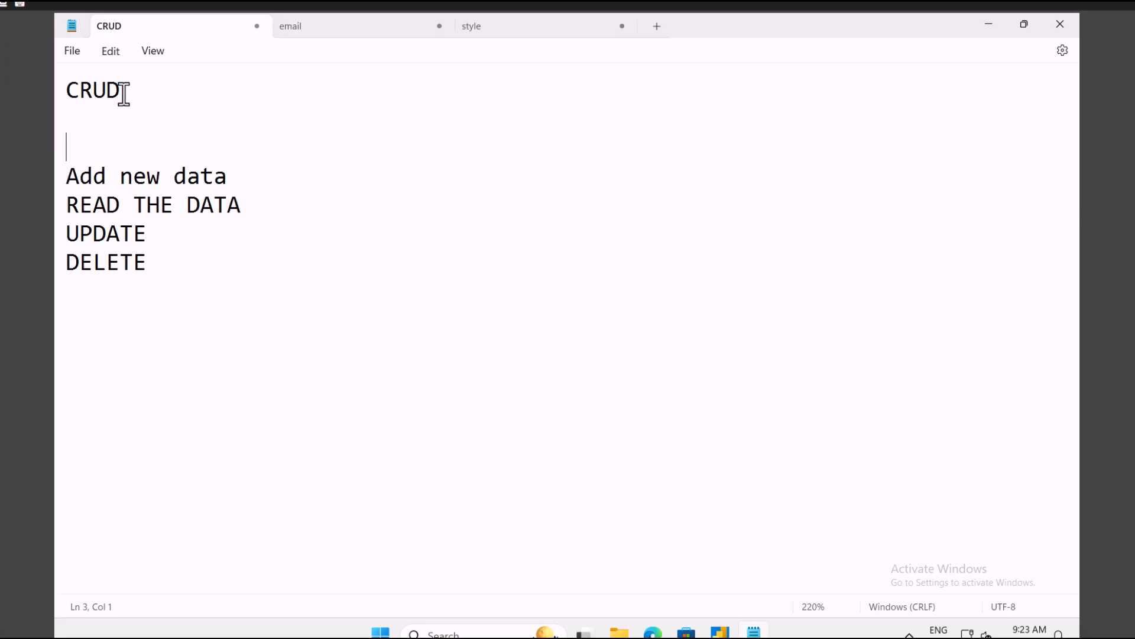
{"action": "type", "text": "tABLE"}
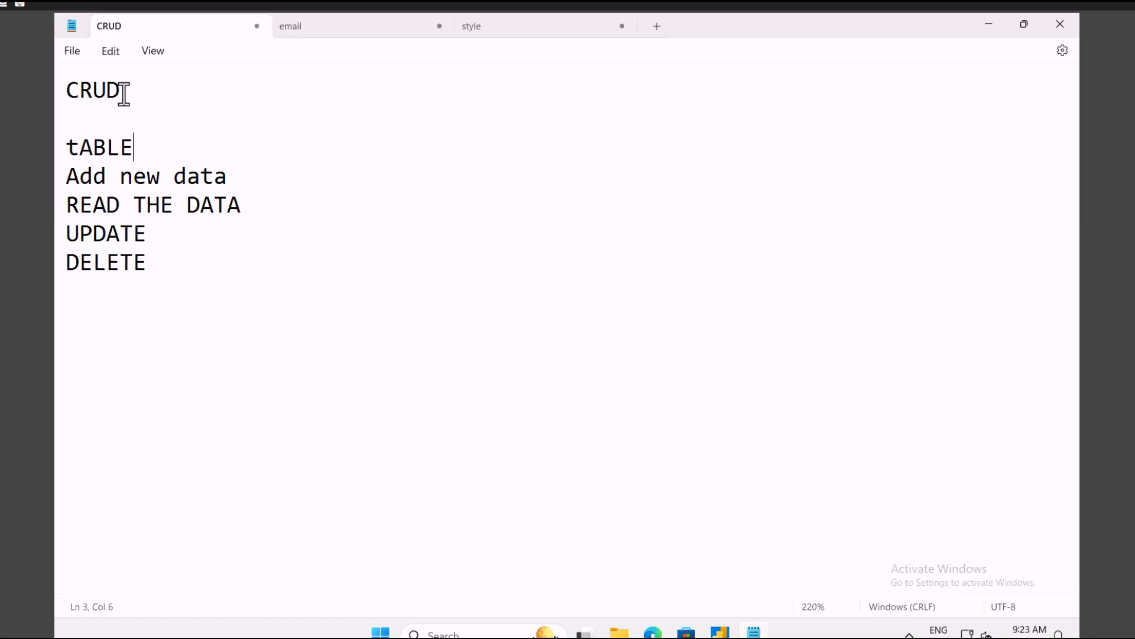
{"action": "key", "text": "BackSpace"}
{"action": "key", "text": "BackSpace"}
{"action": "key", "text": "BackSpace"}
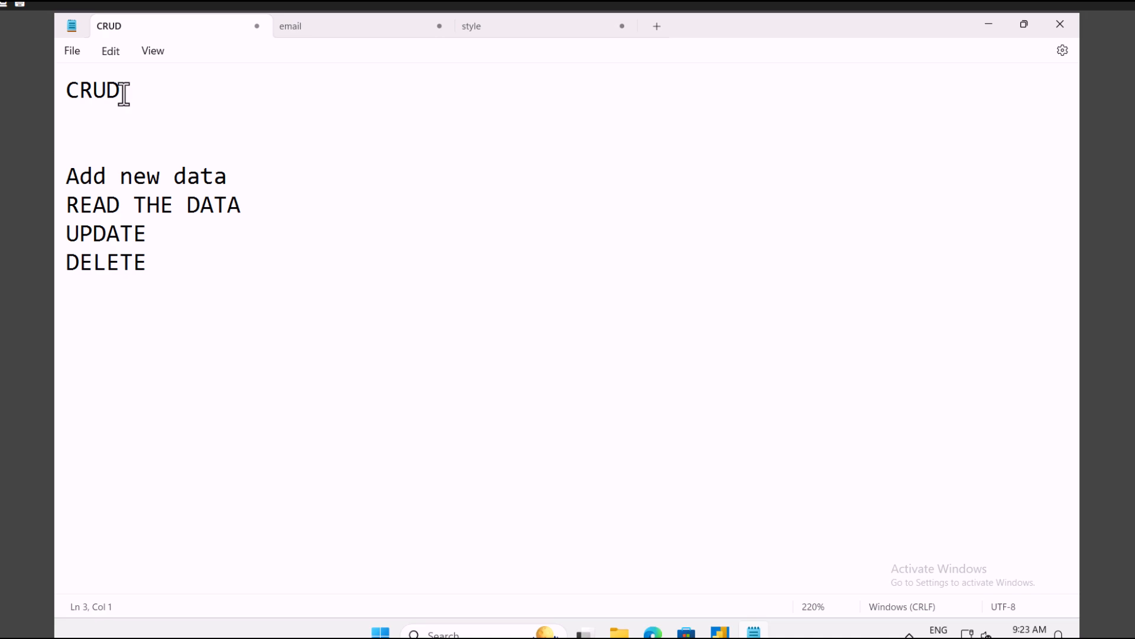
{"action": "type", "text": "able"}
{"action": "left_click", "coordinate": [654, 632]}
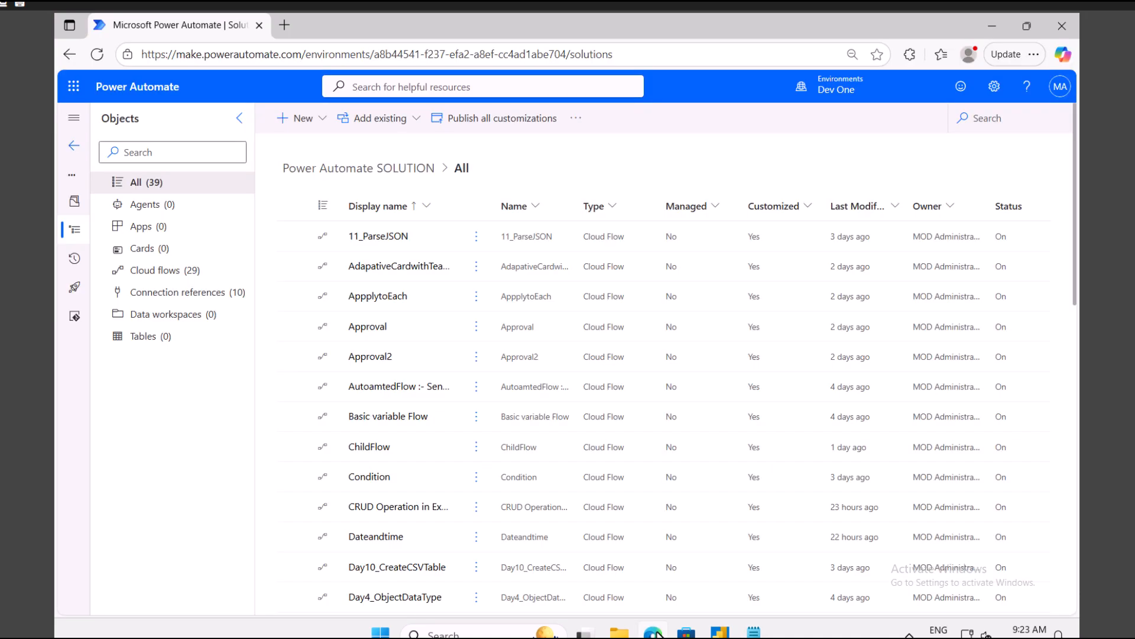
Step: Open EmployeeSheet.xlsx from the SharePointTraining site's Documents > ExcelUpload folder via the app launcher
{"action": "left_click", "coordinate": [77, 89]}
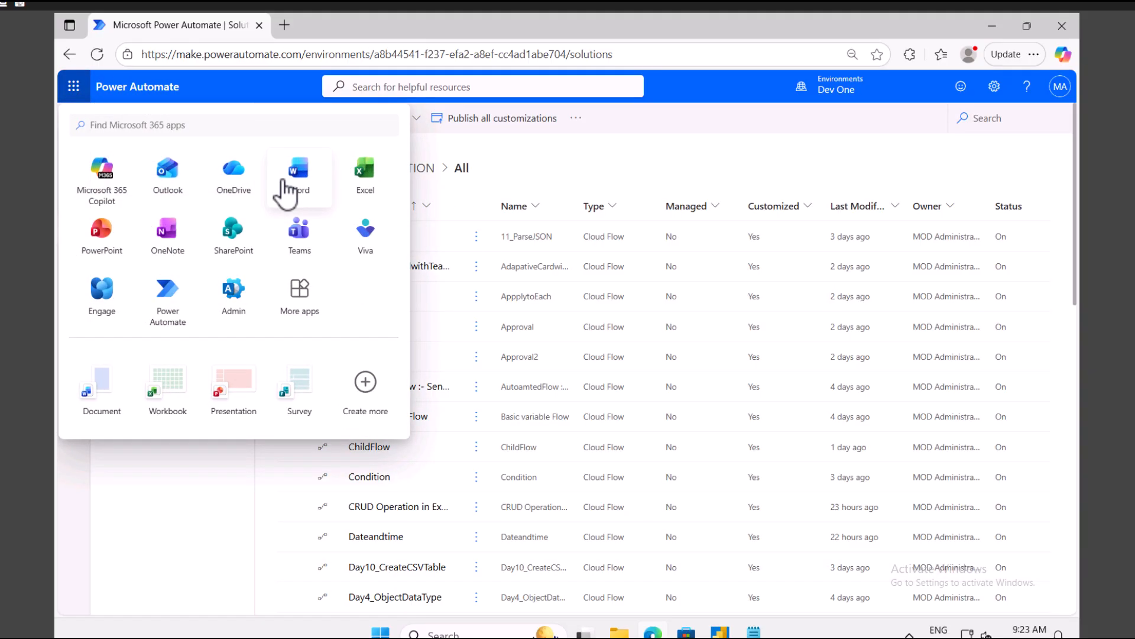
{"action": "left_click", "coordinate": [239, 235]}
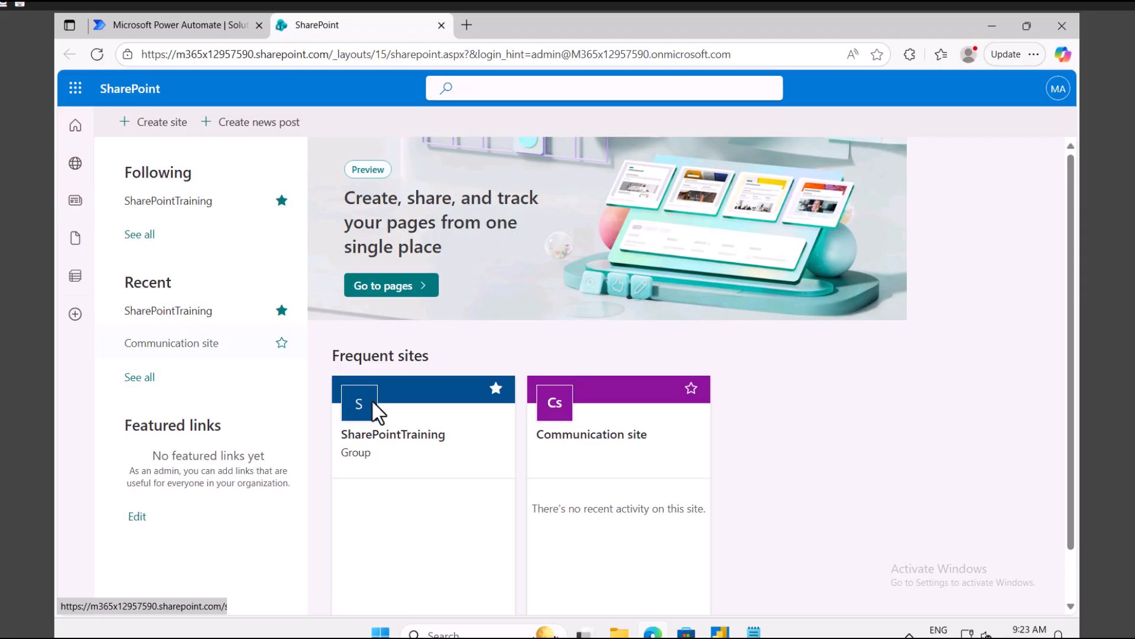
{"action": "left_click", "coordinate": [393, 447]}
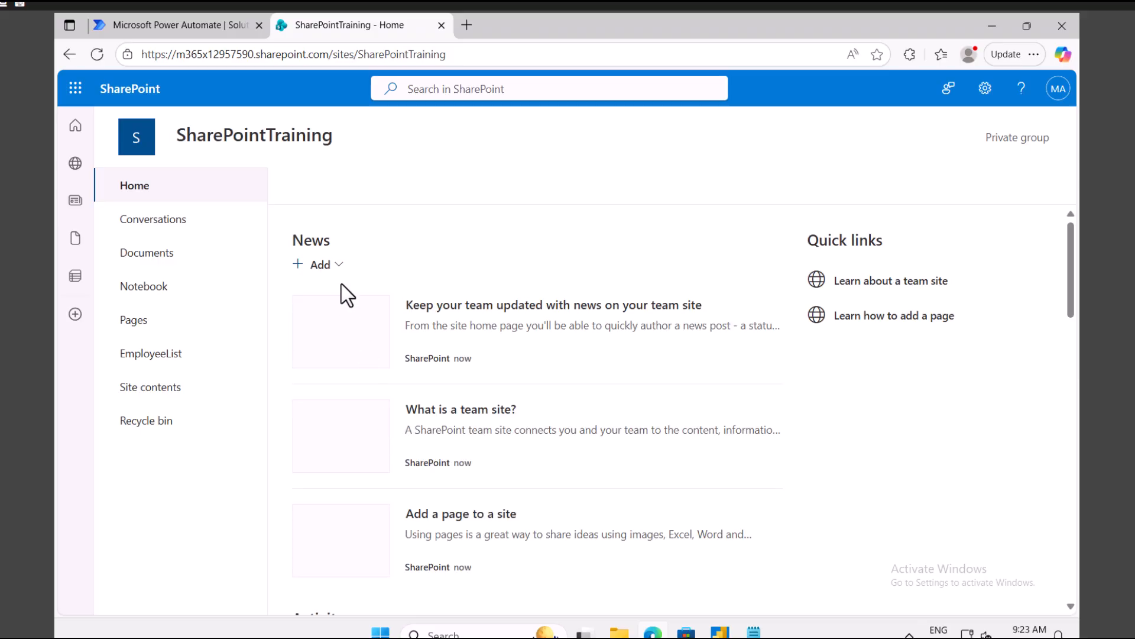
{"action": "left_click", "coordinate": [153, 254]}
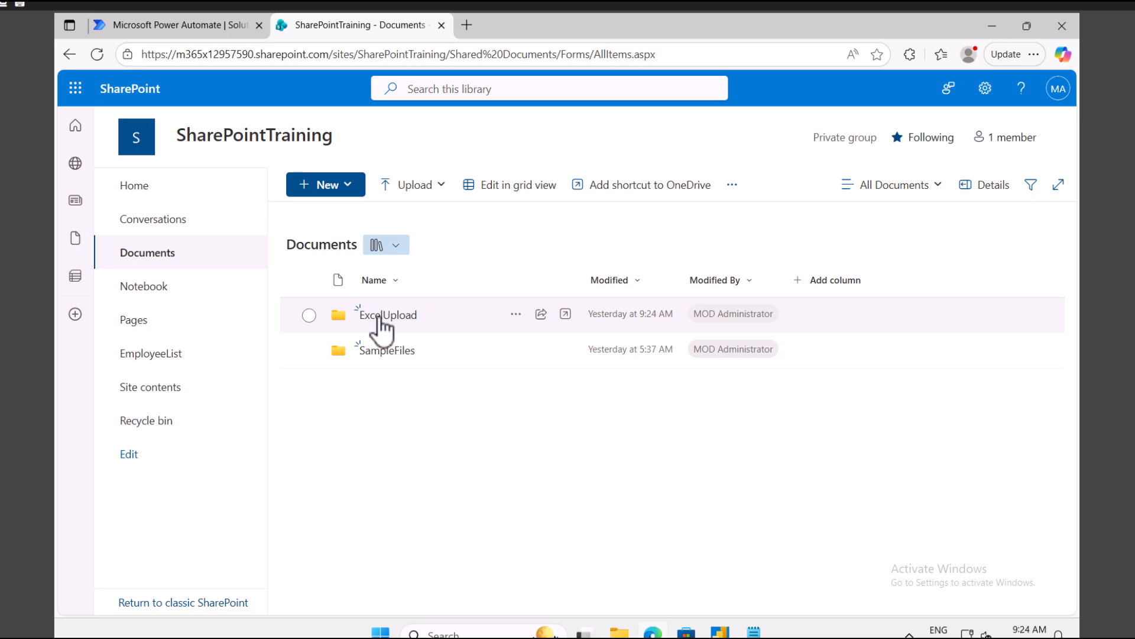
{"action": "left_click", "coordinate": [383, 317]}
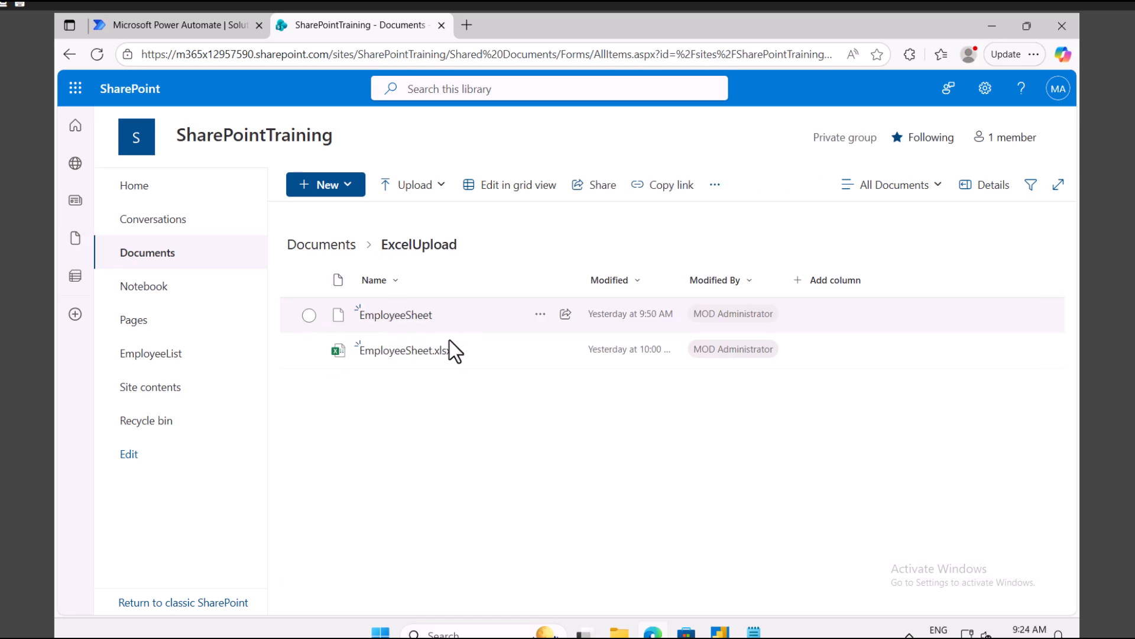
{"action": "left_click", "coordinate": [417, 351]}
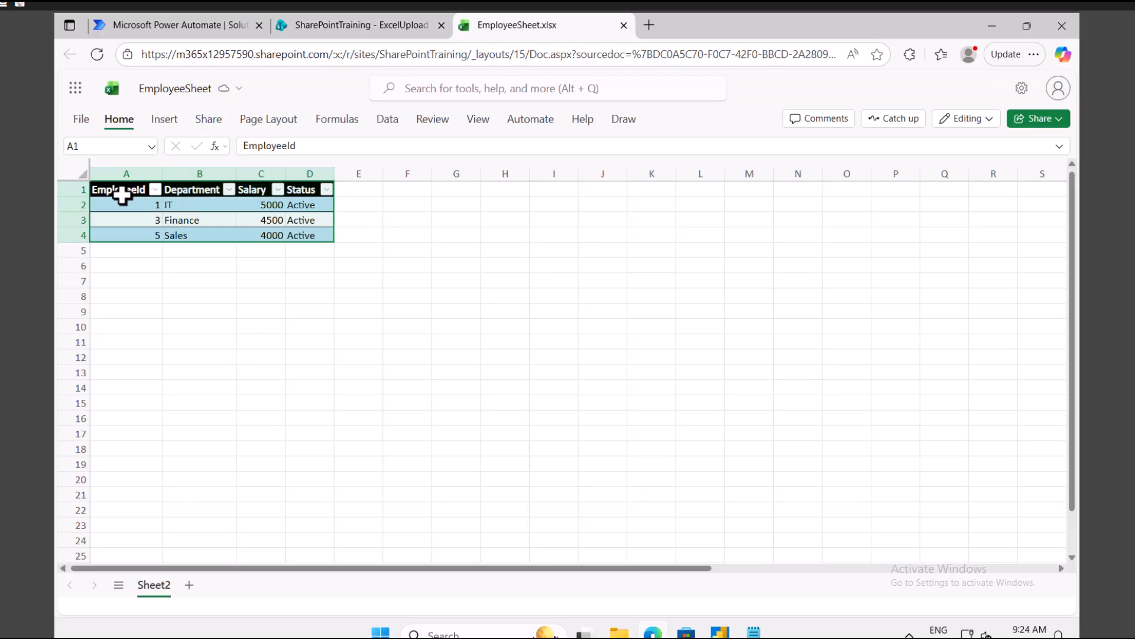
Step: Select the employee table A1:D4 and rename the workbook to 'Dataverse emp'
{"action": "left_click", "coordinate": [108, 188]}
{"action": "left_click_drag", "start_coordinate": [107, 188], "coordinate": [181, 215]}
{"action": "mouse_move", "coordinate": [298, 236]}
{"action": "left_mouse_down"}
{"action": "mouse_move", "coordinate": [310, 236]}
{"action": "mouse_move", "coordinate": [296, 246]}
{"action": "mouse_move", "coordinate": [302, 236]}
{"action": "left_mouse_up"}
{"action": "left_click", "coordinate": [130, 118]}
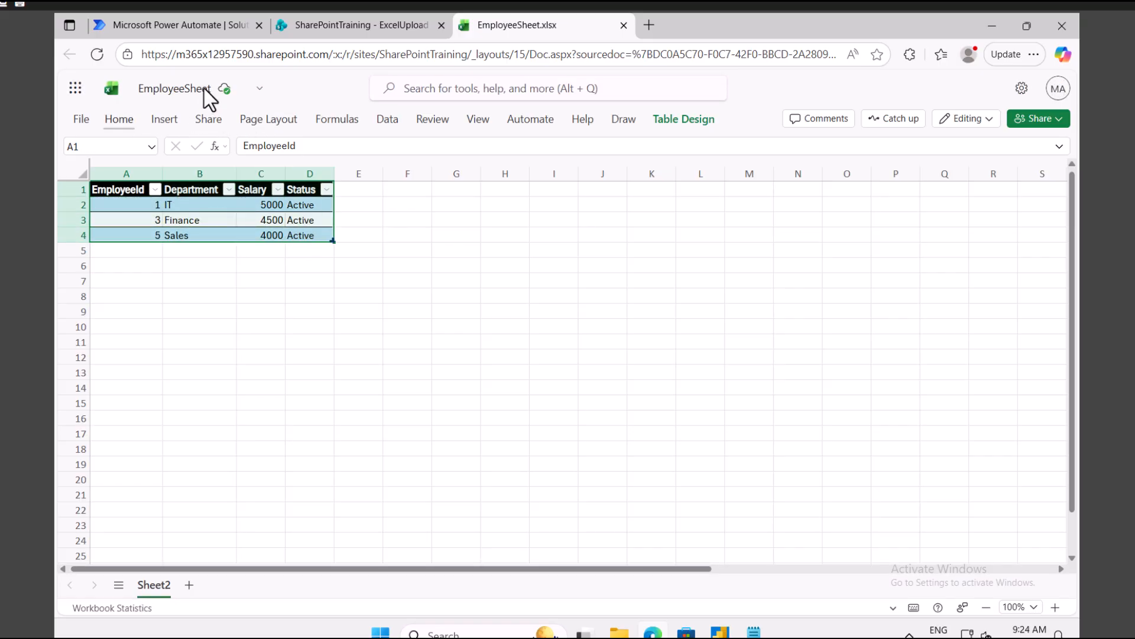
{"action": "left_click", "coordinate": [204, 89]}
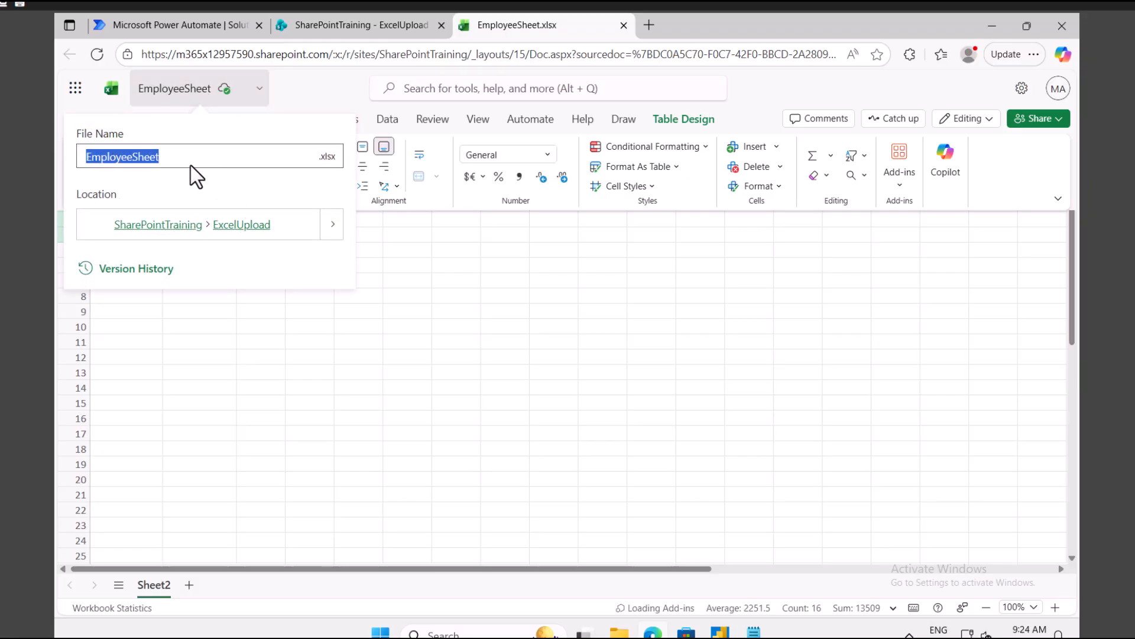
{"action": "type", "text": "Dataverse emp"}
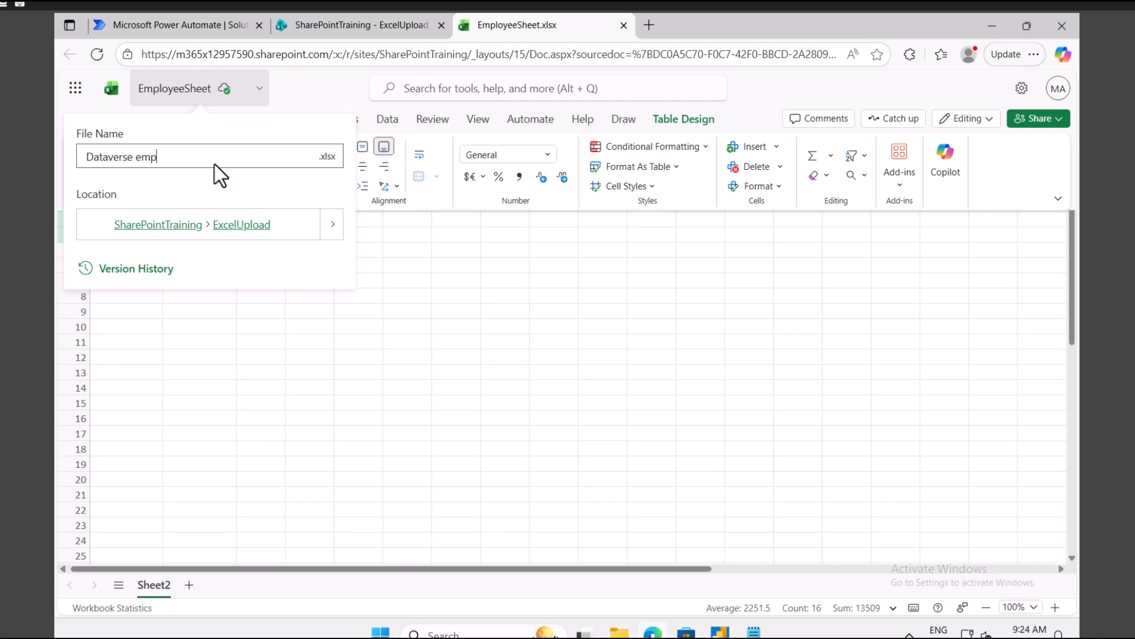
{"action": "left_click_drag", "start_coordinate": [193, 157], "coordinate": [74, 153]}
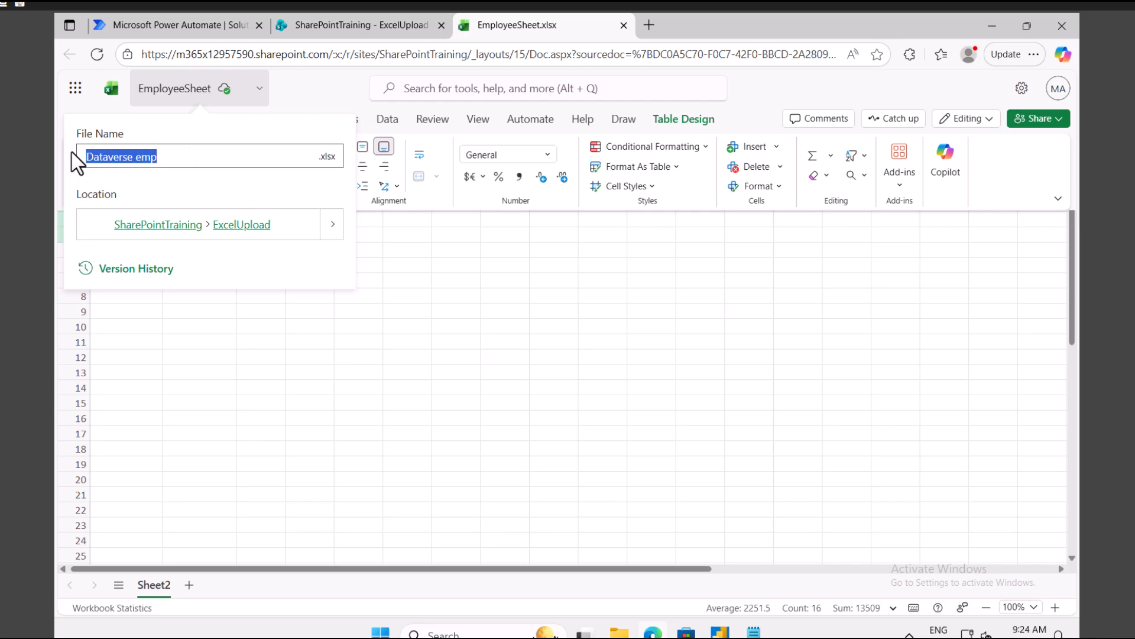
{"action": "key", "text": "Return"}
{"action": "left_click", "coordinate": [136, 267]}
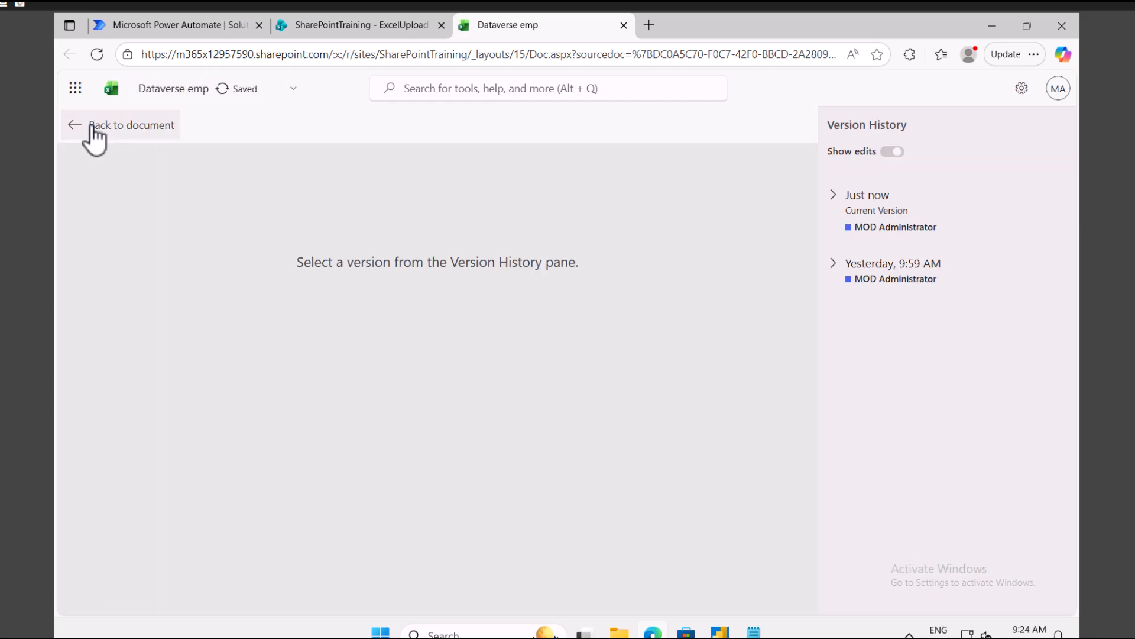
{"action": "left_click", "coordinate": [114, 126]}
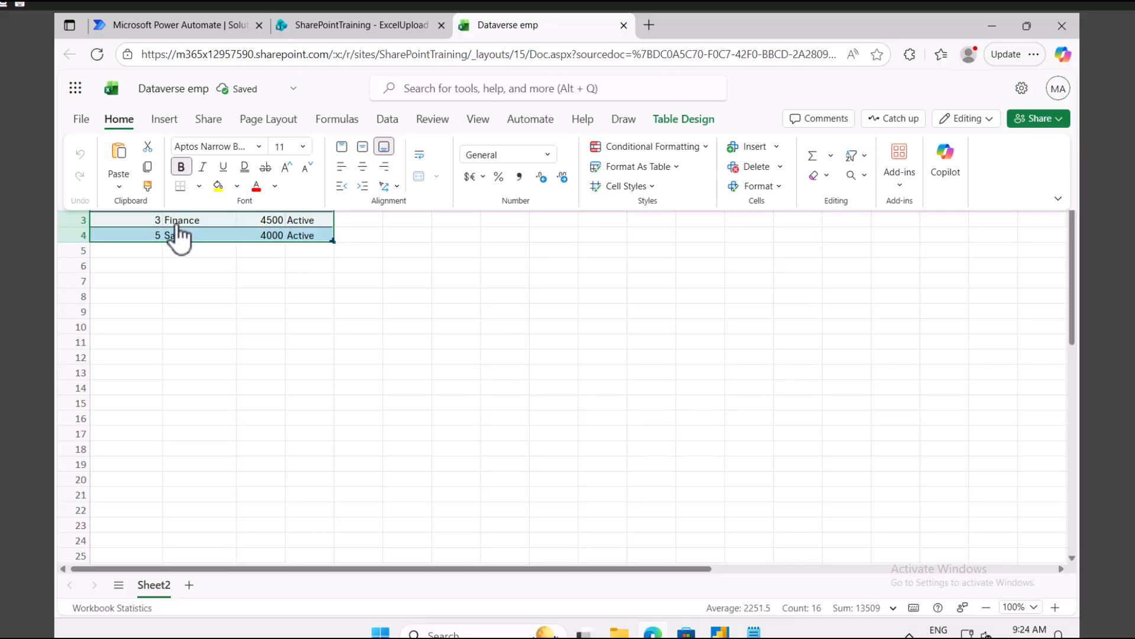
Step: Download a local copy of Dataverse emp.xlsx from the File menu
{"action": "left_click", "coordinate": [168, 310]}
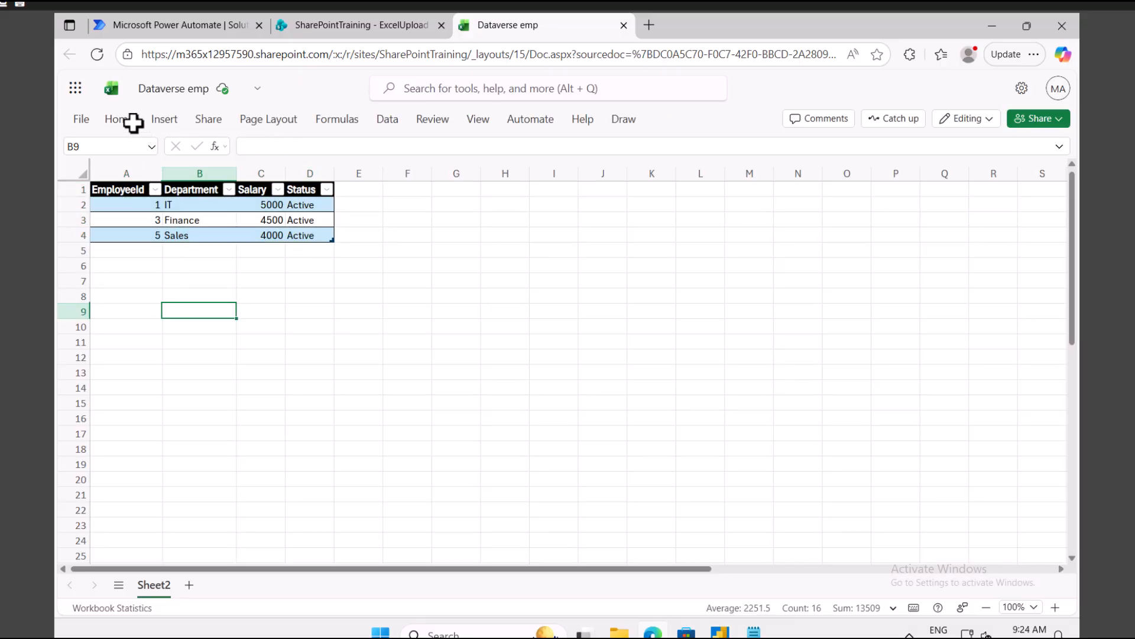
{"action": "left_click", "coordinate": [78, 120]}
{"action": "mouse_move", "coordinate": [196, 273]}
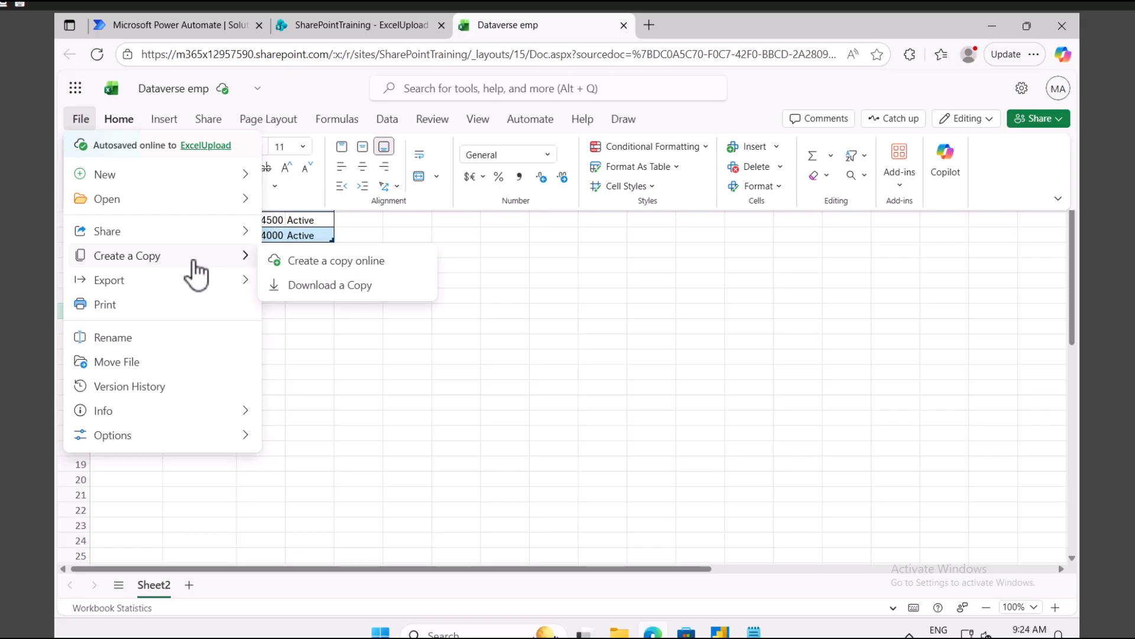
{"action": "left_click", "coordinate": [340, 286]}
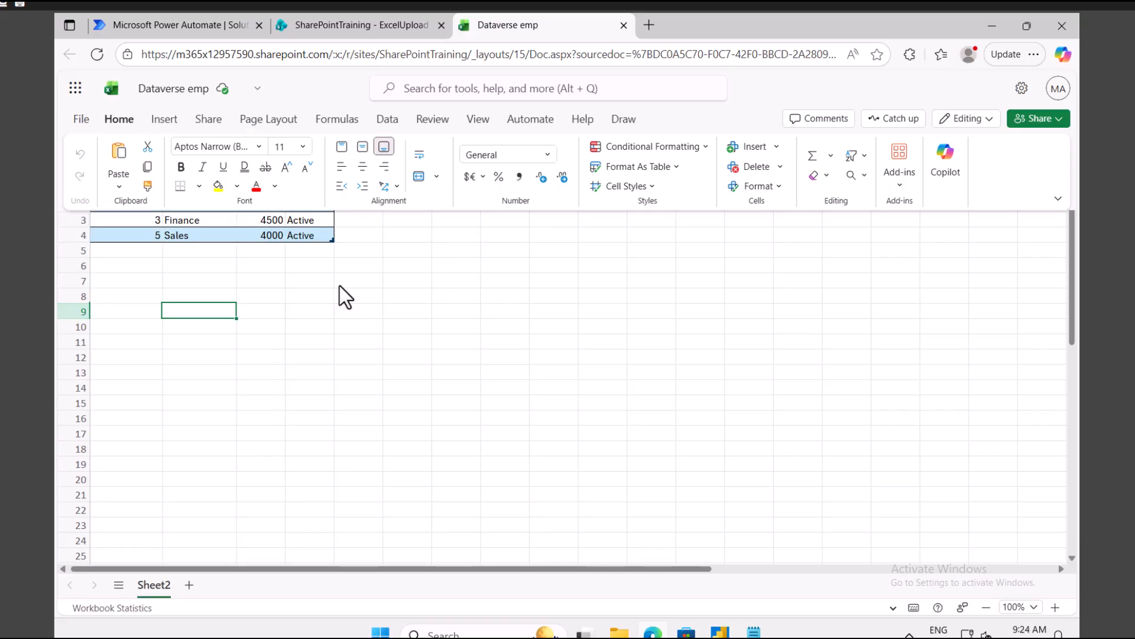
{"action": "left_click", "coordinate": [418, 347]}
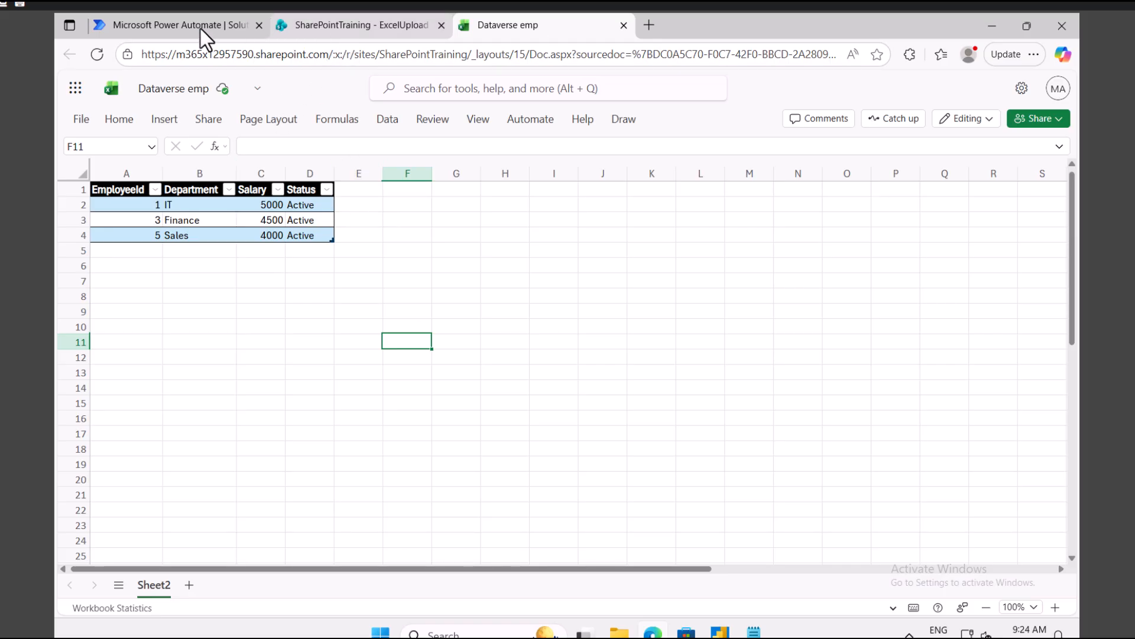
Step: Dismiss the AI model notice and add a new table via New > Table > Tables, opening Power Apps' table creator
{"action": "left_click", "coordinate": [179, 27]}
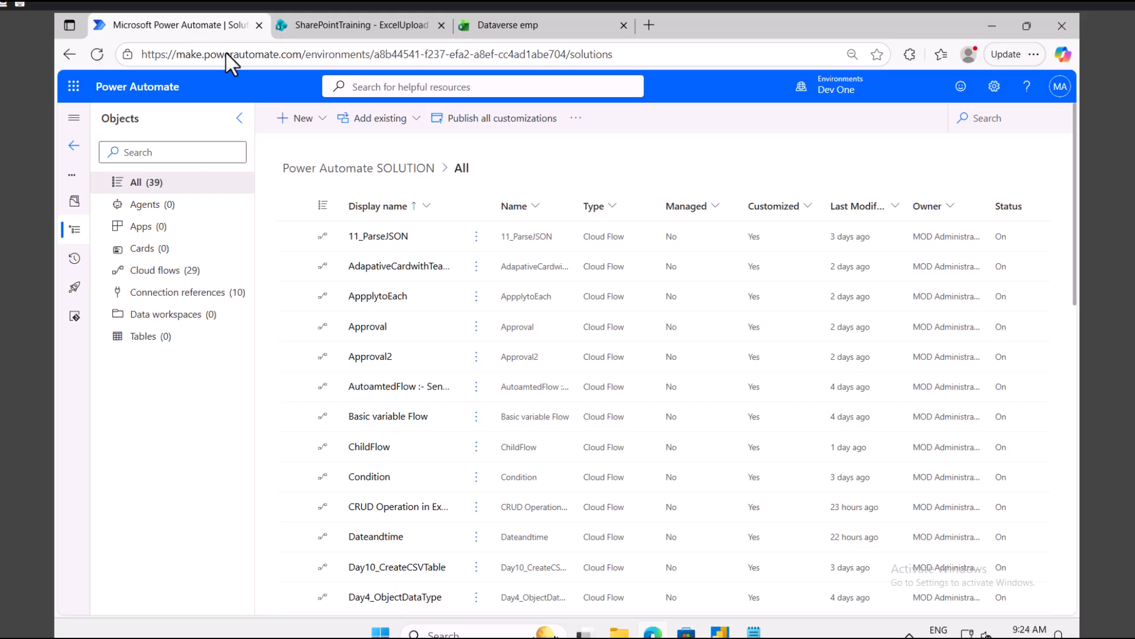
{"action": "left_click", "coordinate": [321, 121]}
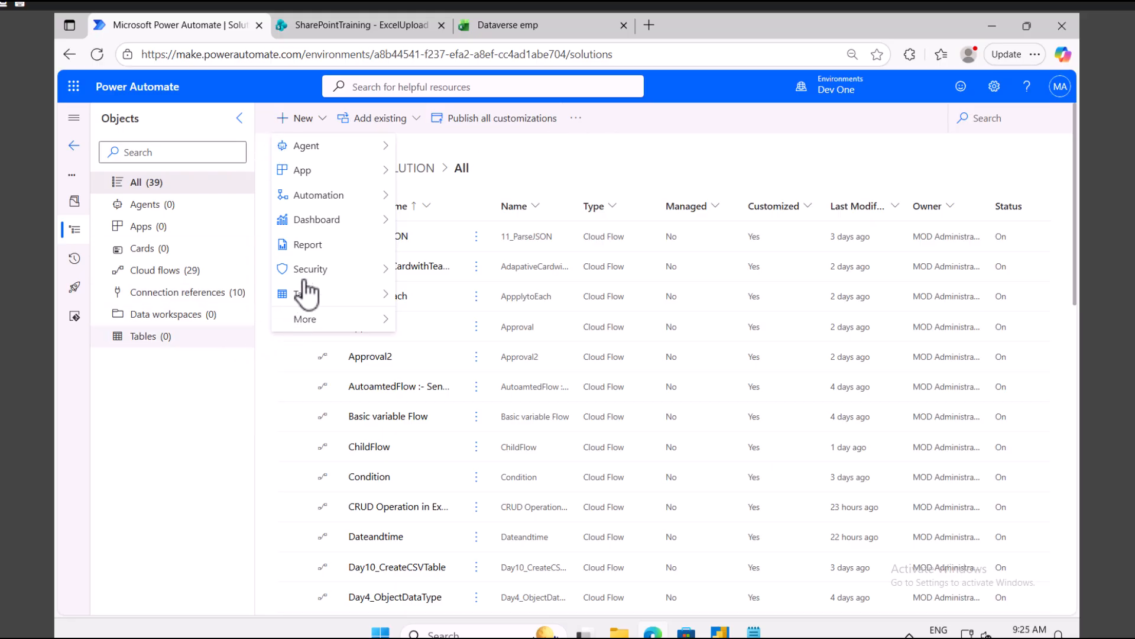
{"action": "mouse_move", "coordinate": [320, 303]}
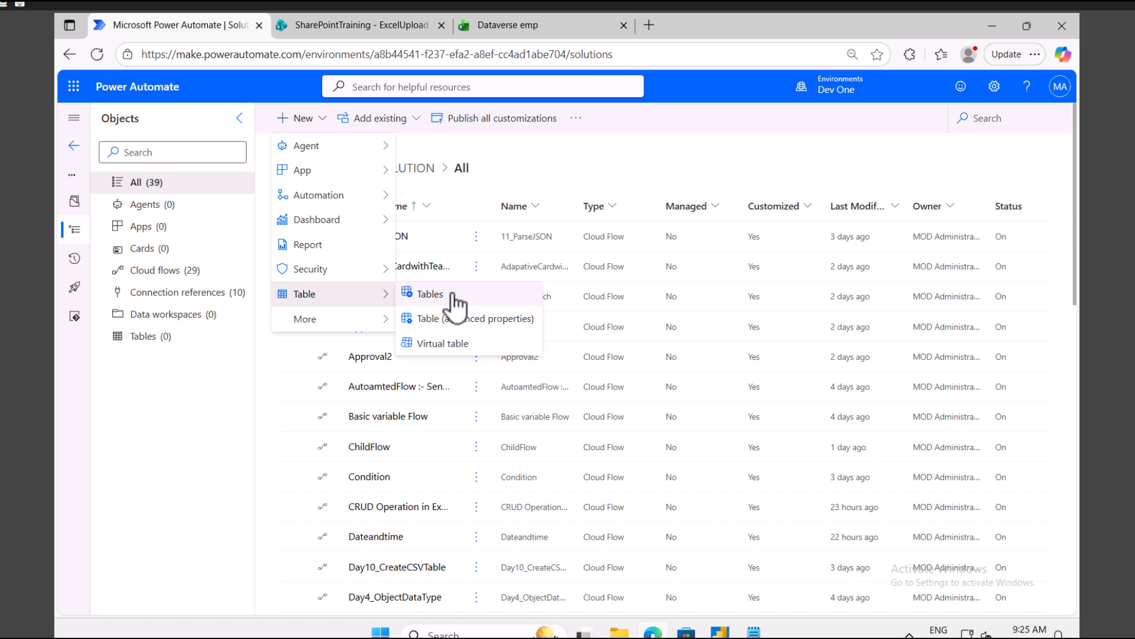
{"action": "mouse_move", "coordinate": [320, 269]}
{"action": "left_click", "coordinate": [430, 294]}
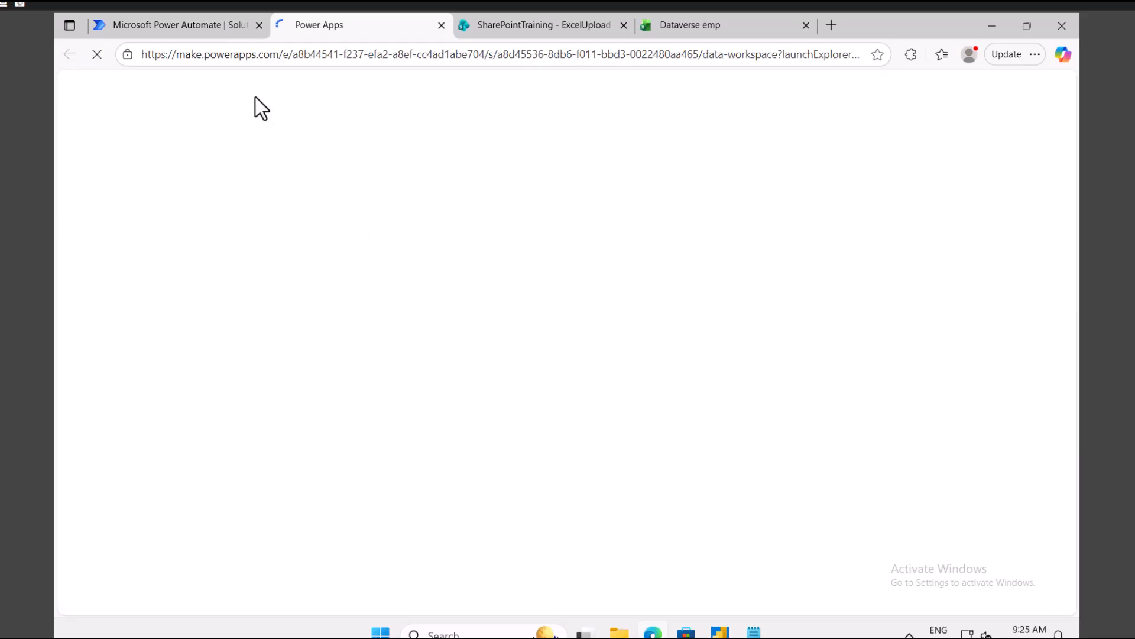
{"action": "left_click", "coordinate": [191, 23]}
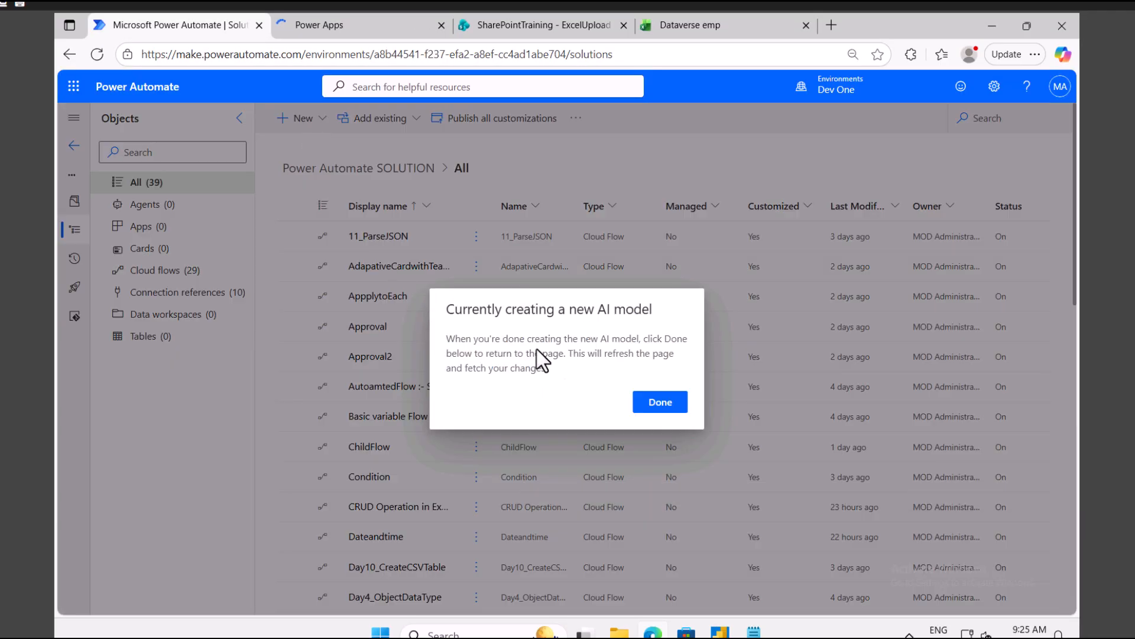
{"action": "left_click", "coordinate": [654, 408]}
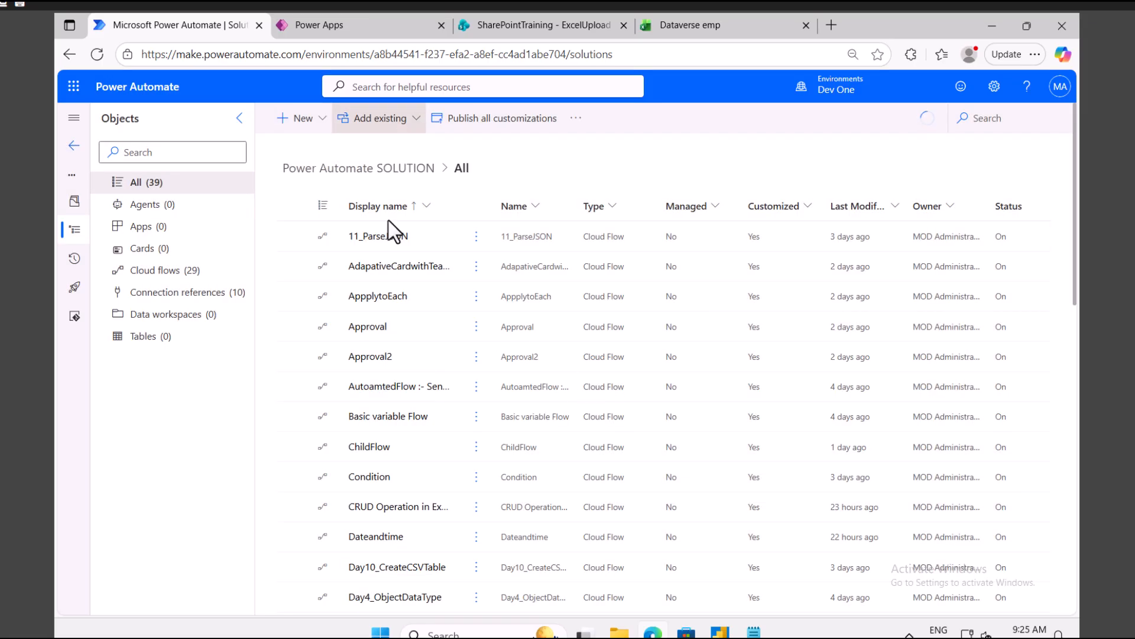
{"action": "left_click", "coordinate": [324, 118]}
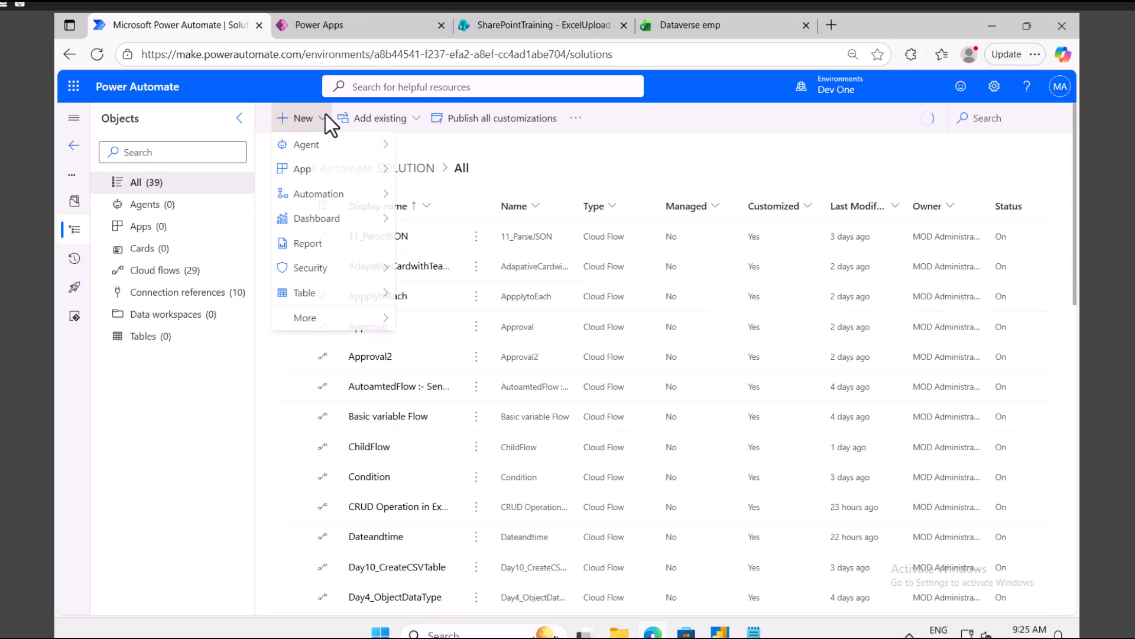
{"action": "left_click", "coordinate": [326, 118]}
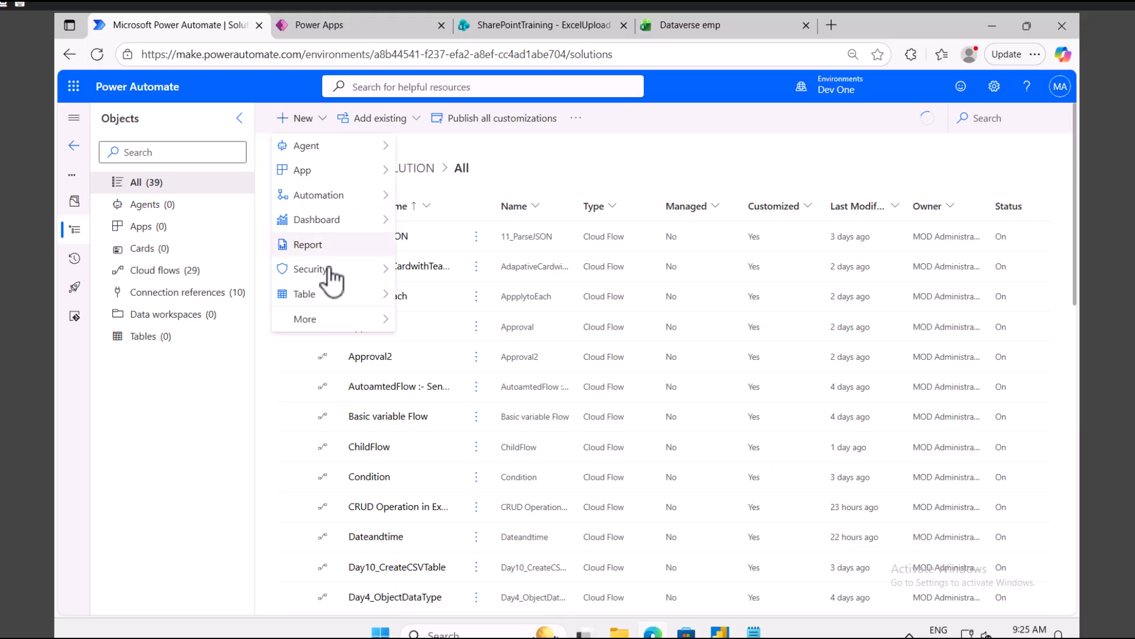
{"action": "mouse_move", "coordinate": [329, 294]}
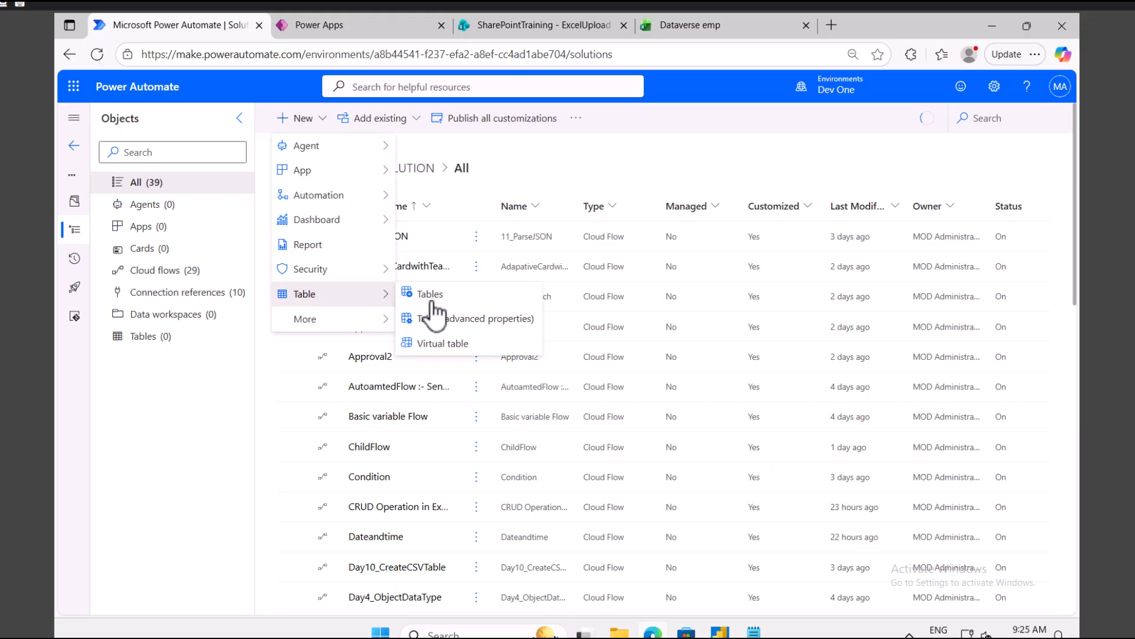
{"action": "left_click", "coordinate": [322, 27]}
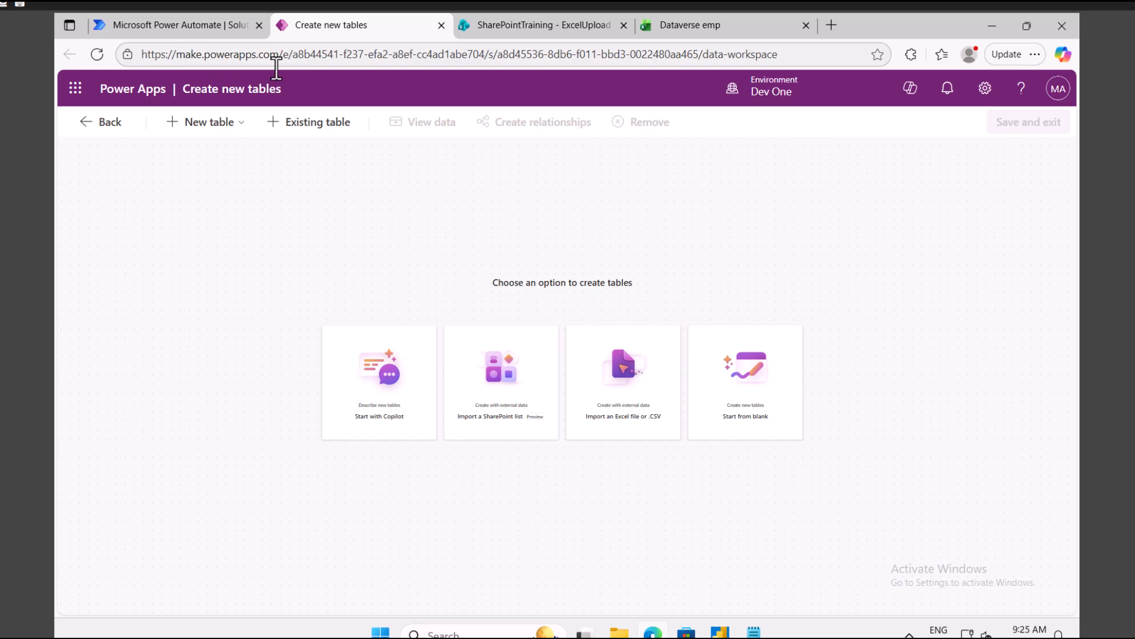
Step: Check the SharePoint EmployeeList, then choose 'Import an Excel file or .CSV' on Create new tables
{"action": "left_click", "coordinate": [200, 29]}
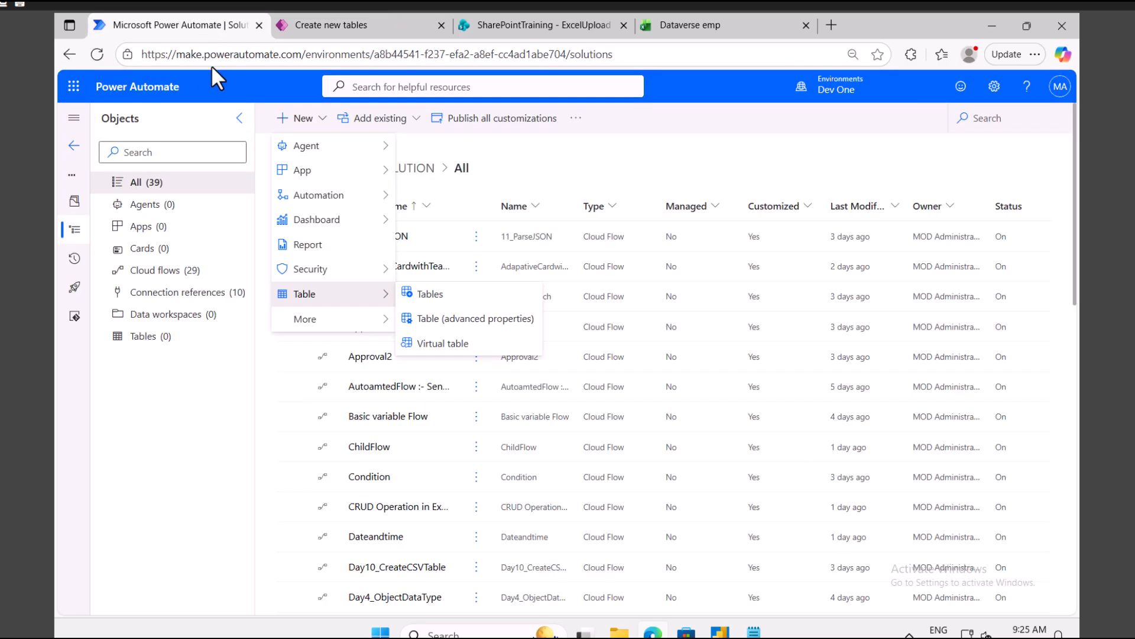
{"action": "left_click", "coordinate": [322, 23]}
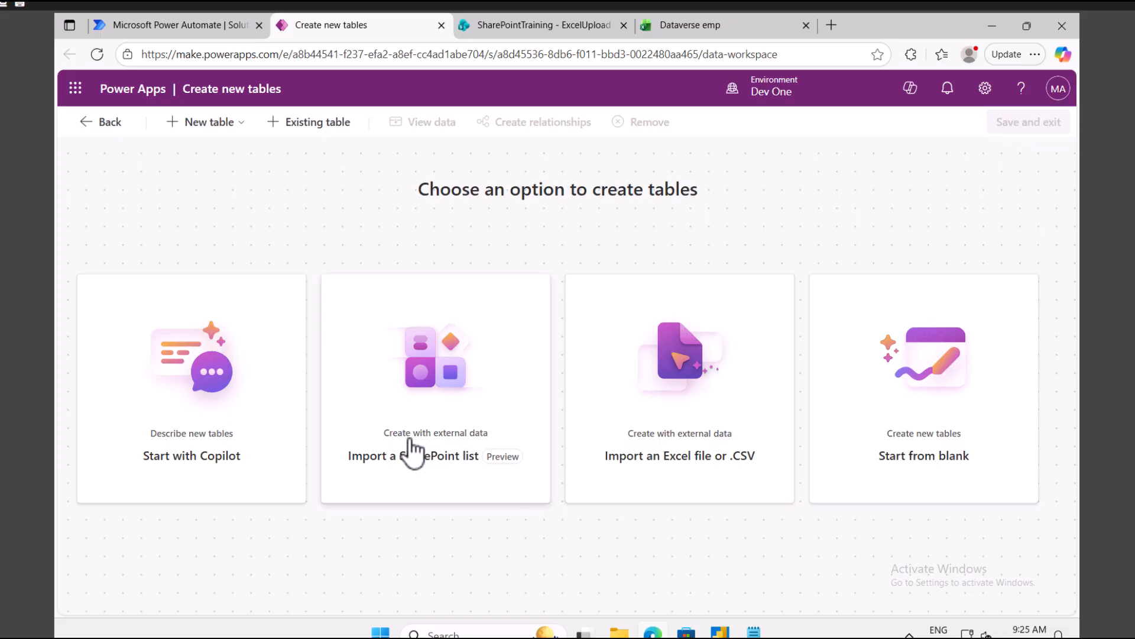
{"action": "left_click", "coordinate": [541, 26]}
{"action": "left_click", "coordinate": [163, 353]}
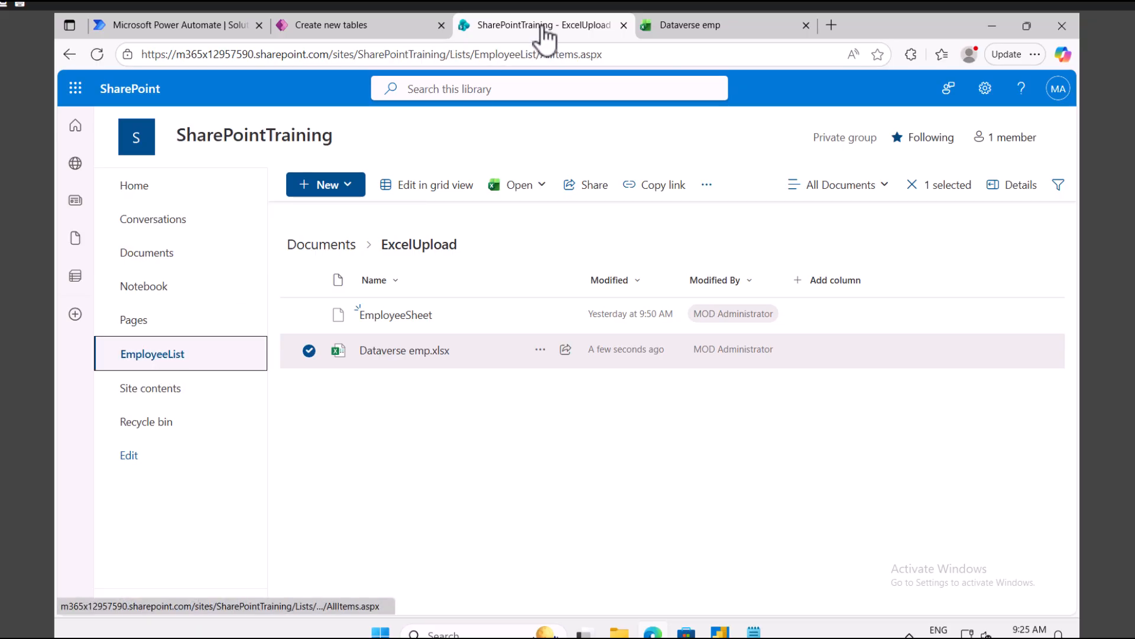
{"action": "left_click", "coordinate": [353, 28]}
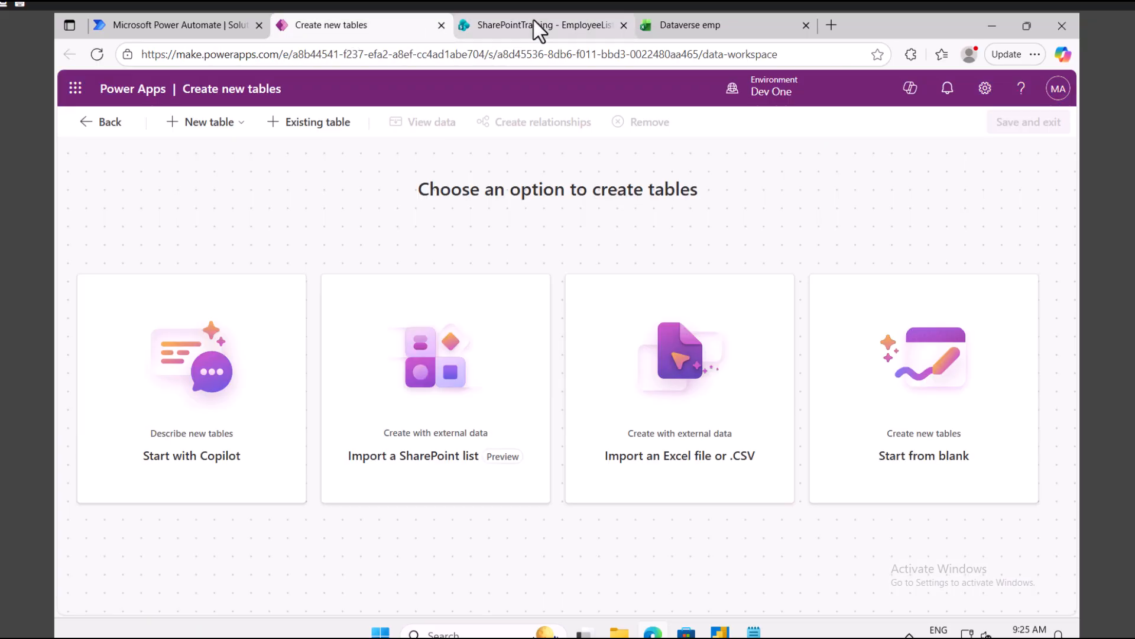
{"action": "left_click", "coordinate": [535, 26]}
{"action": "left_click", "coordinate": [337, 26]}
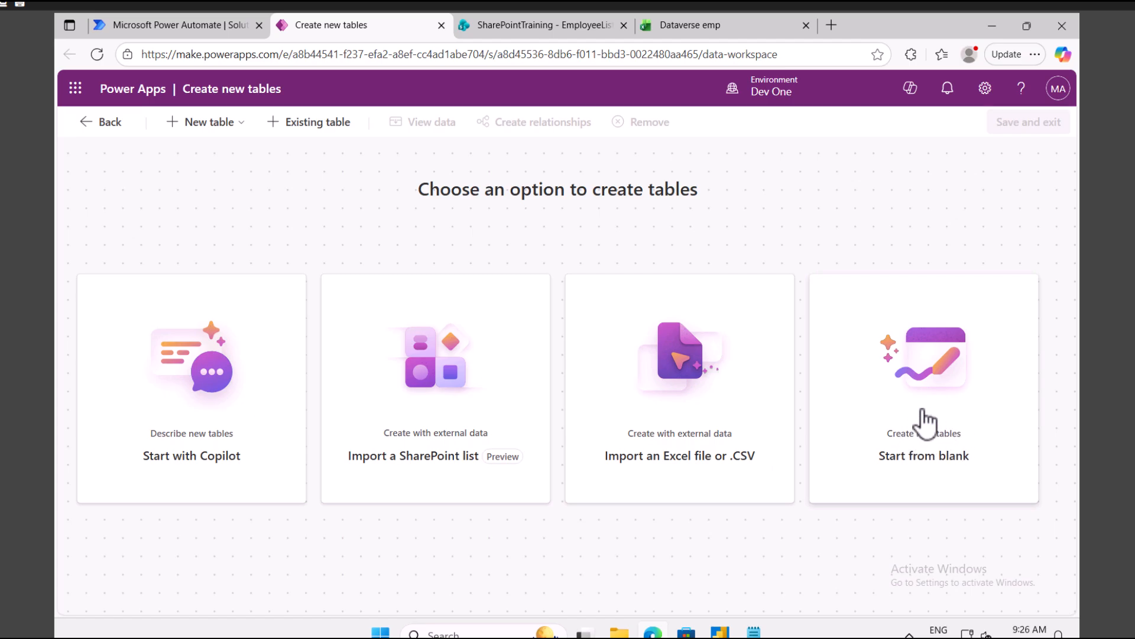
{"action": "left_click", "coordinate": [698, 447]}
Step: Import Sheet2 of Dataverse emp.xlsx from Downloads as the draft Employee Record table
{"action": "left_click", "coordinate": [569, 401]}
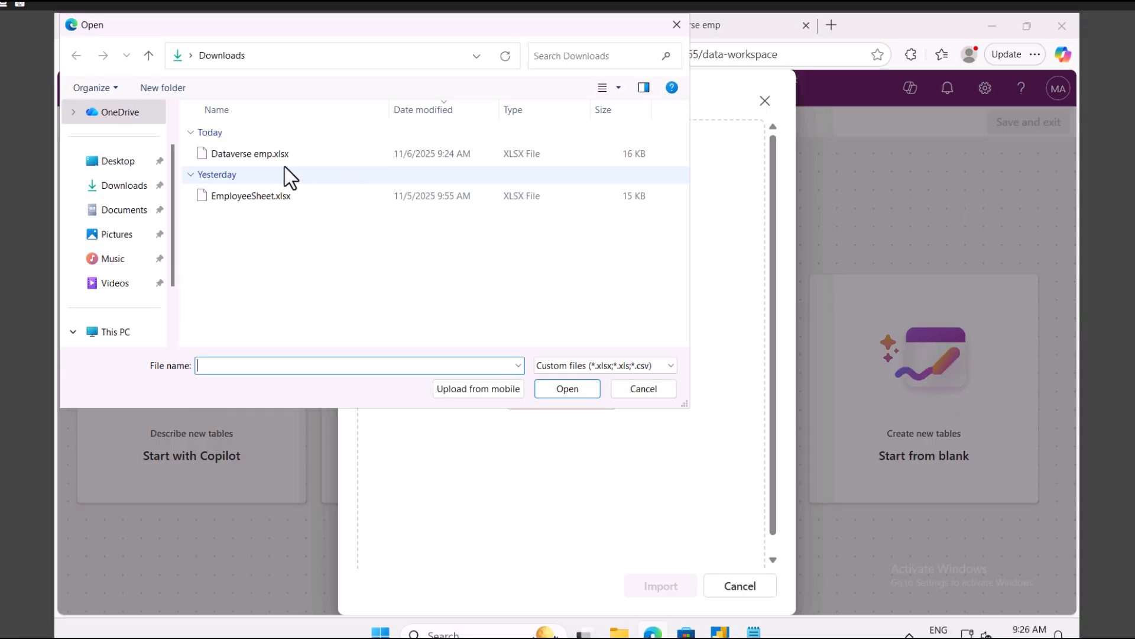
{"action": "double_click", "coordinate": [253, 157]}
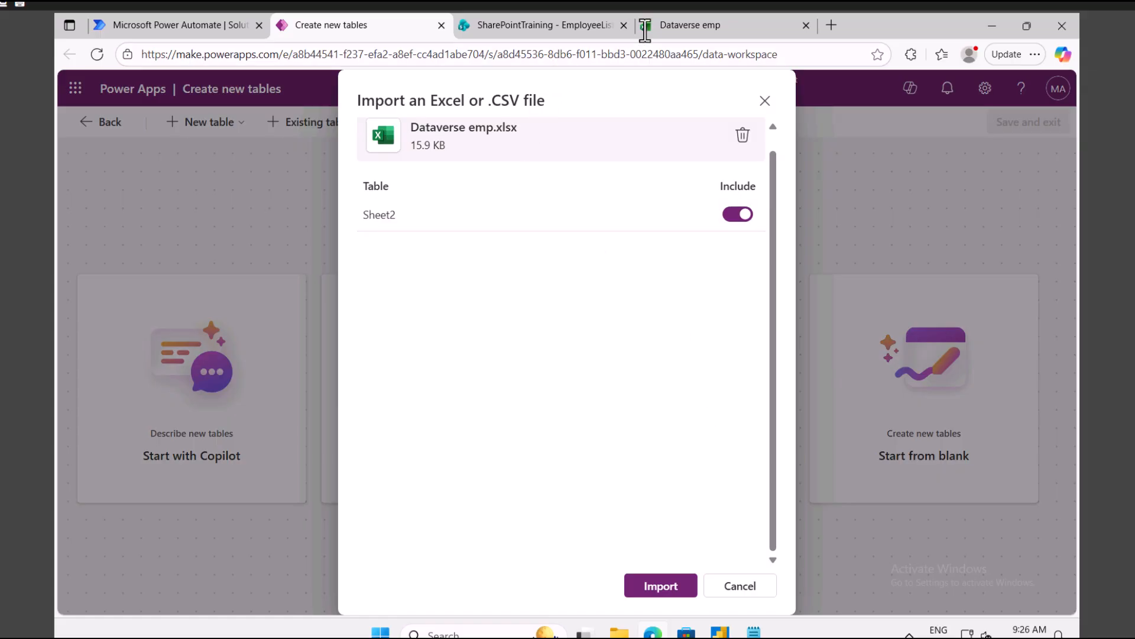
{"action": "left_click", "coordinate": [673, 28]}
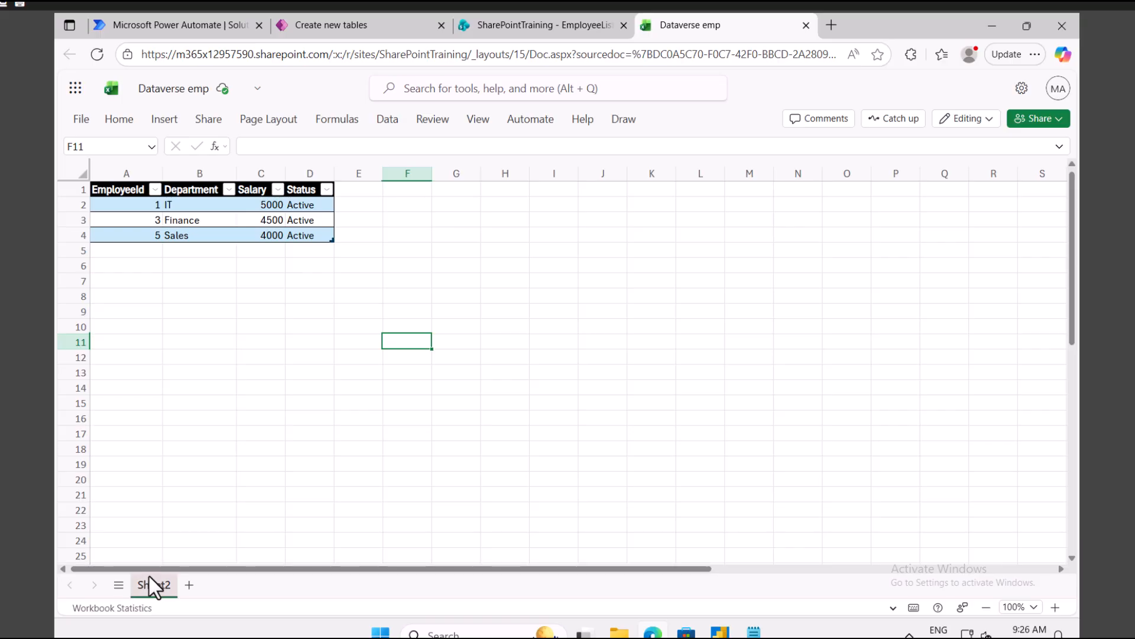
{"action": "left_click", "coordinate": [358, 28]}
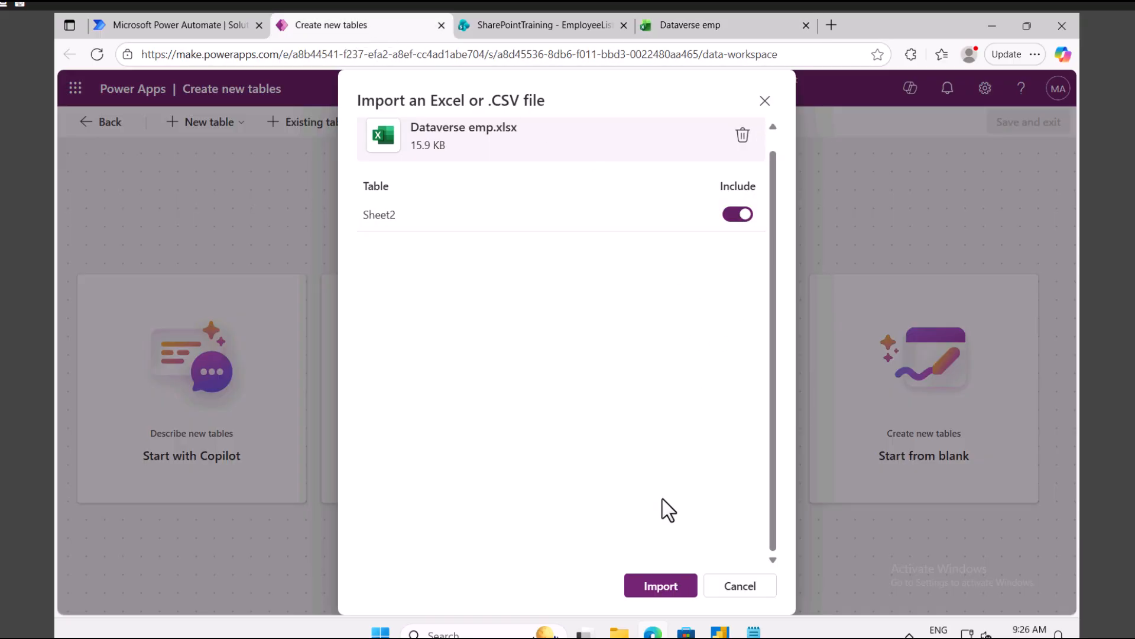
{"action": "left_click", "coordinate": [660, 578]}
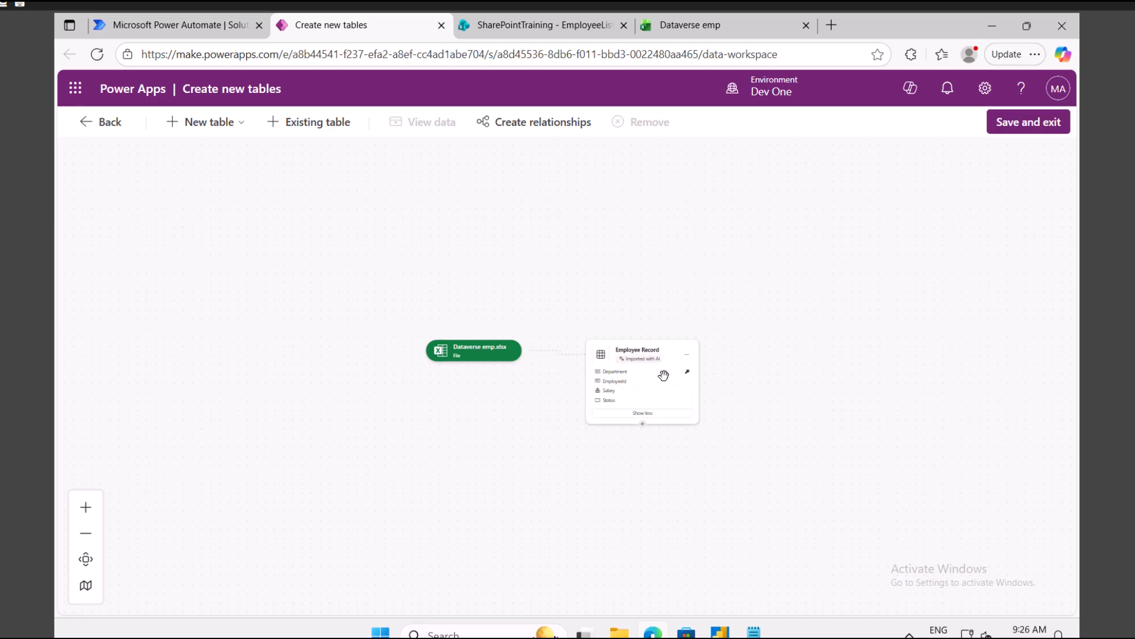
Step: View the Employee Record table's three rows, compare them with the workbook, then choose Save and exit
{"action": "scroll", "coordinate": [663, 375], "scroll_direction": "up", "scroll_amount": 2}
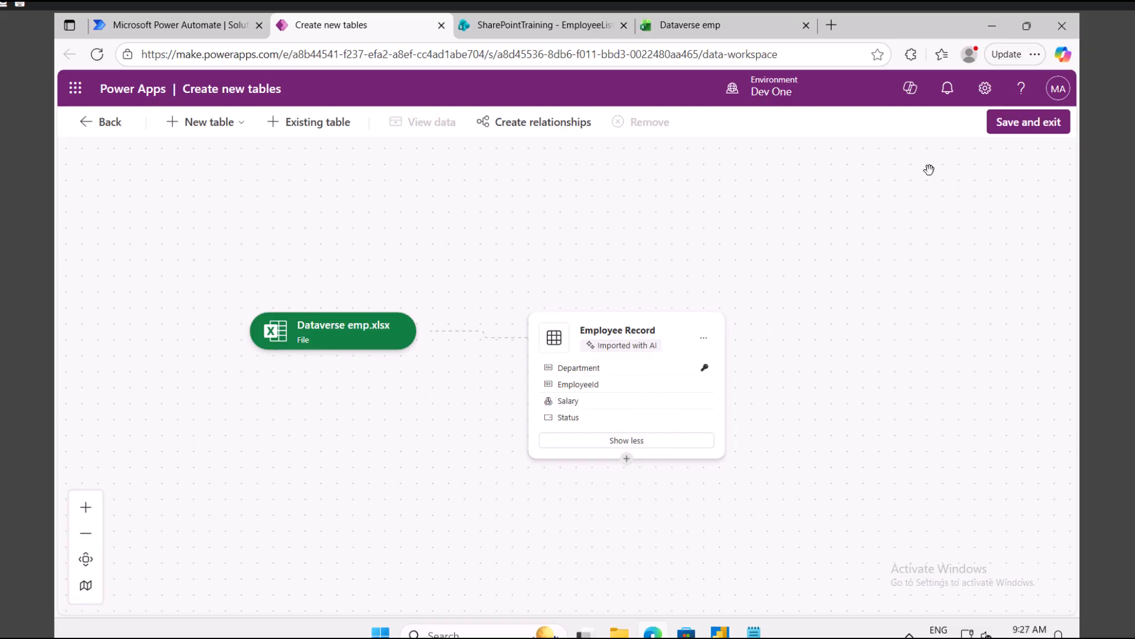
{"action": "left_click", "coordinate": [703, 338]}
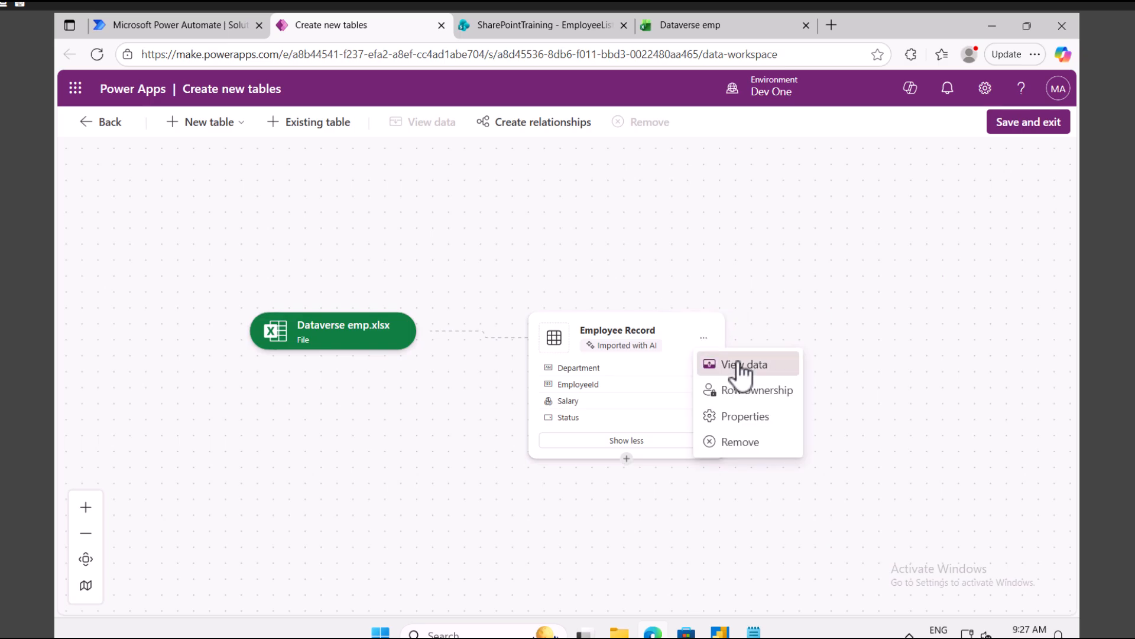
{"action": "left_click", "coordinate": [736, 364]}
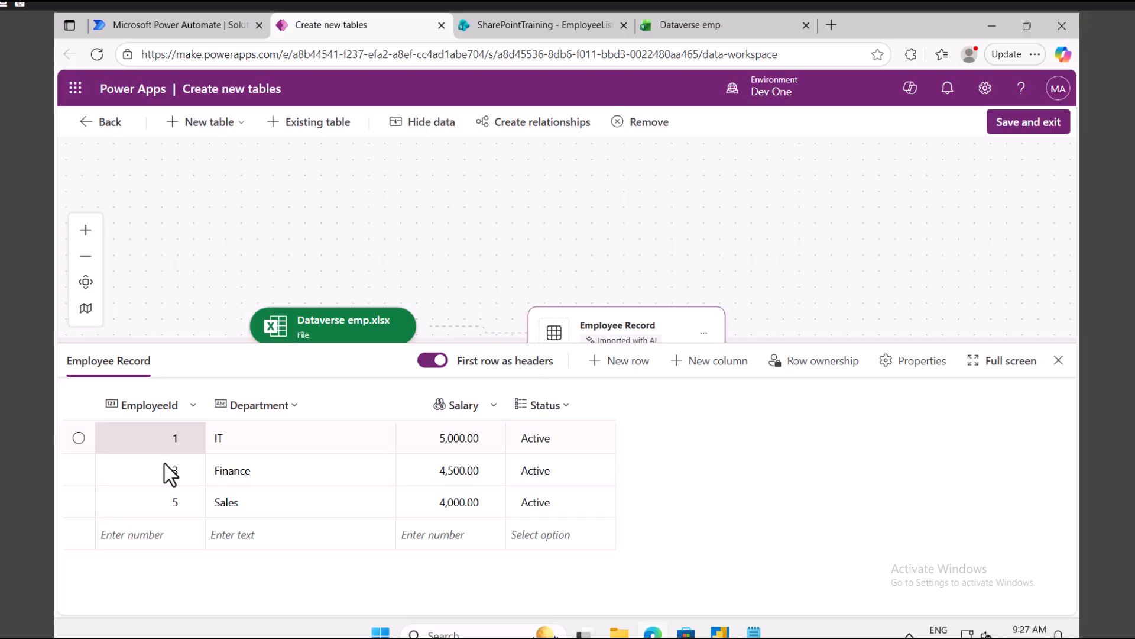
{"action": "left_click", "coordinate": [728, 31]}
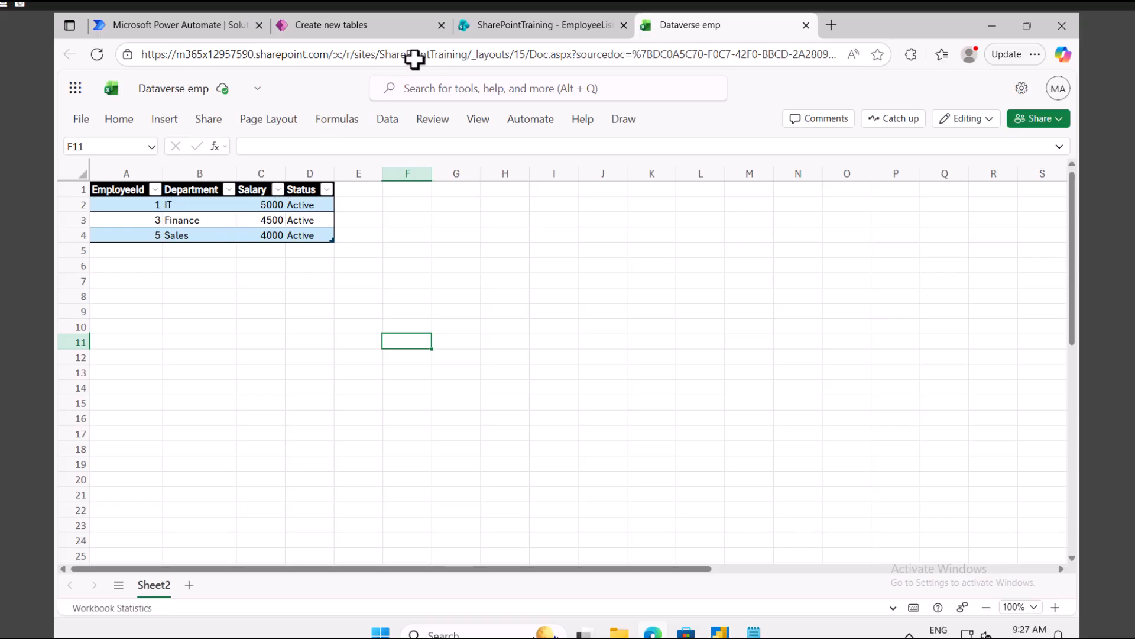
{"action": "left_click", "coordinate": [370, 29]}
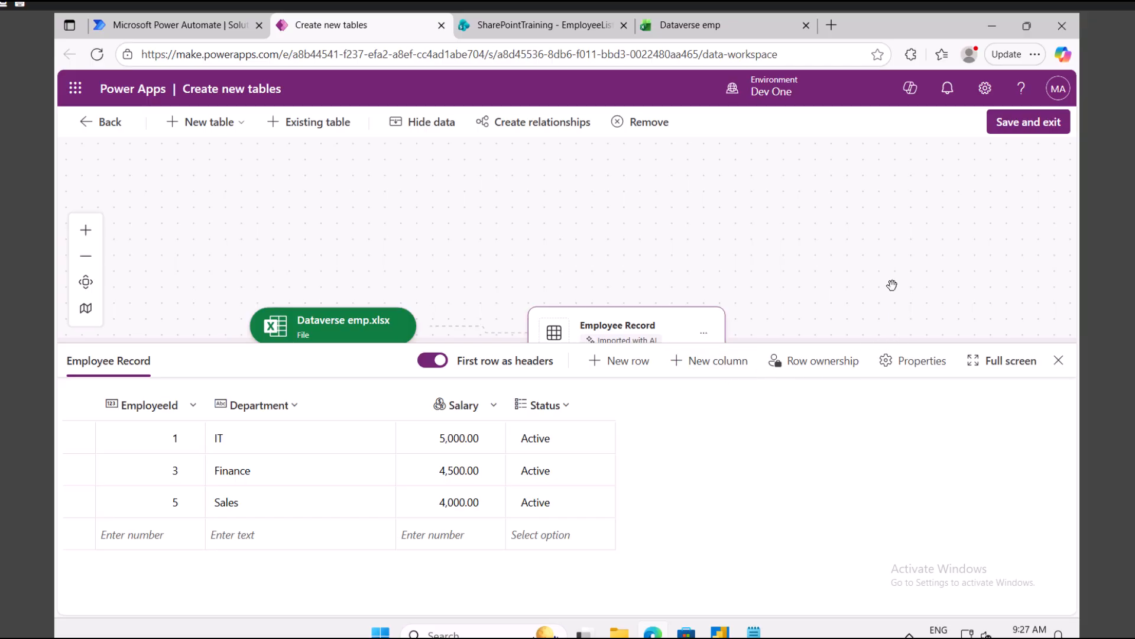
{"action": "scroll", "coordinate": [891, 285], "scroll_direction": "down", "scroll_amount": 2}
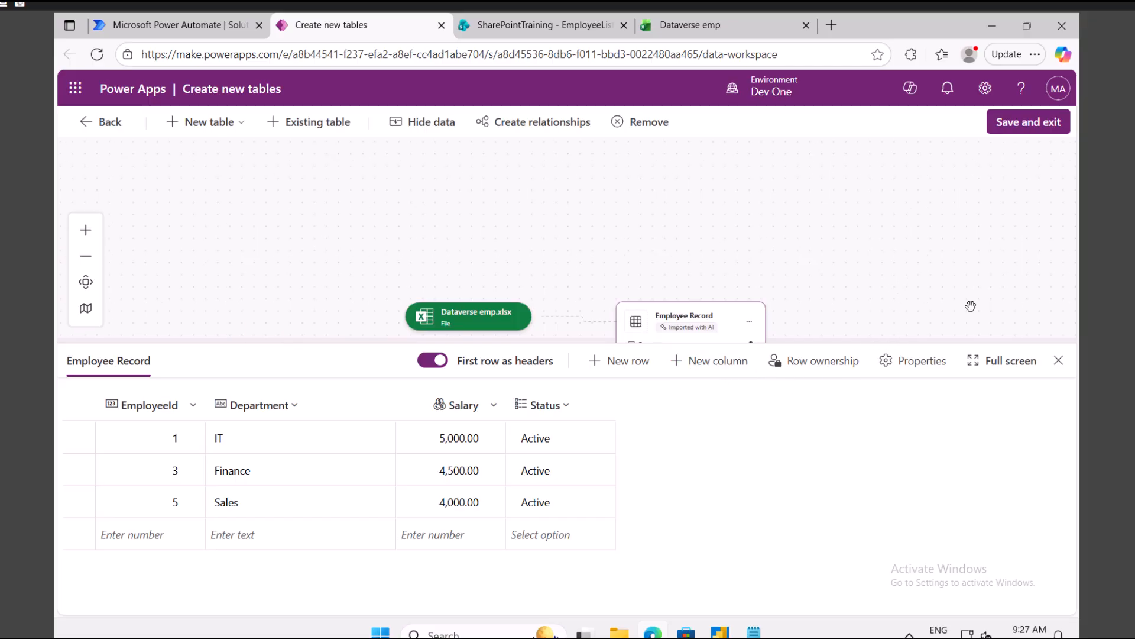
{"action": "left_click", "coordinate": [1059, 361]}
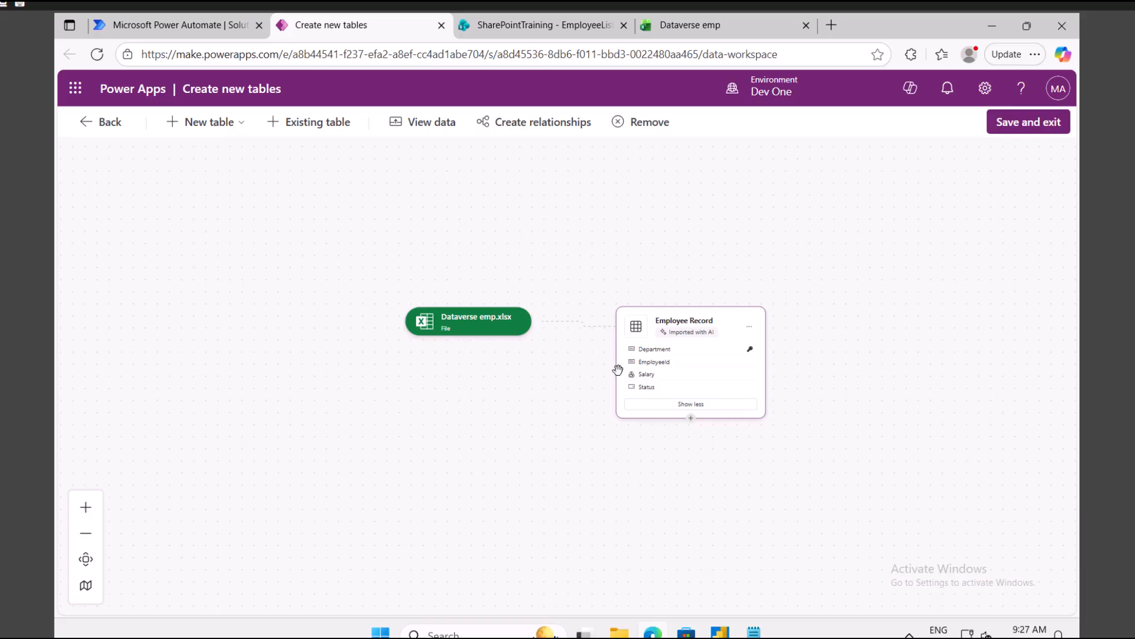
{"action": "left_click", "coordinate": [1032, 128]}
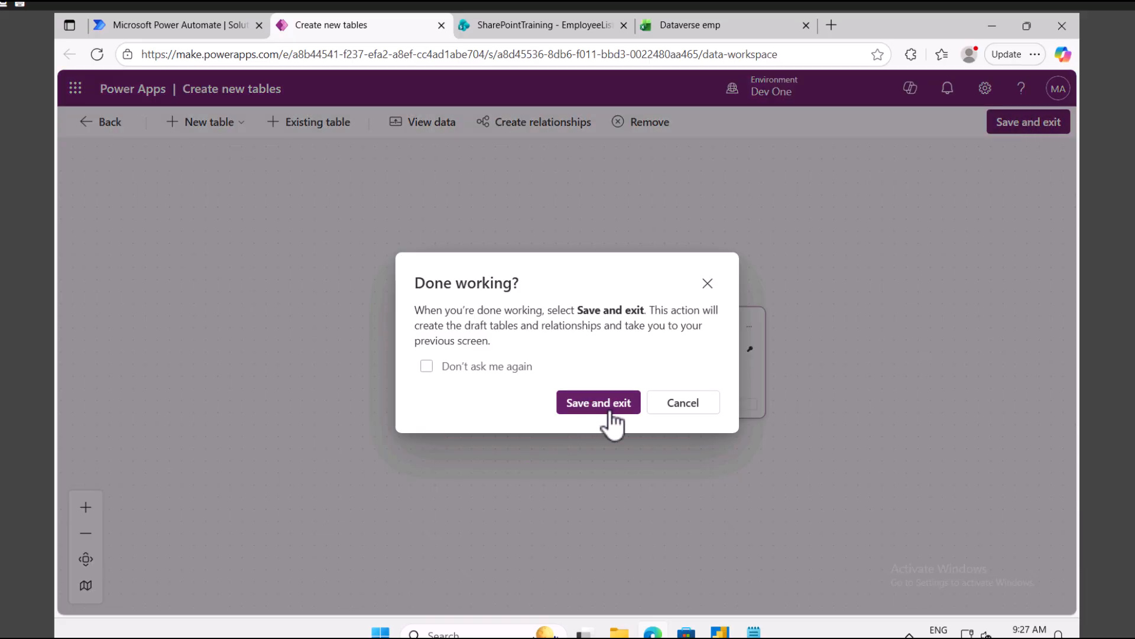
Step: Inspect the Employee Record table's properties and schema name, then save the table and exit
{"action": "left_click", "coordinate": [709, 285]}
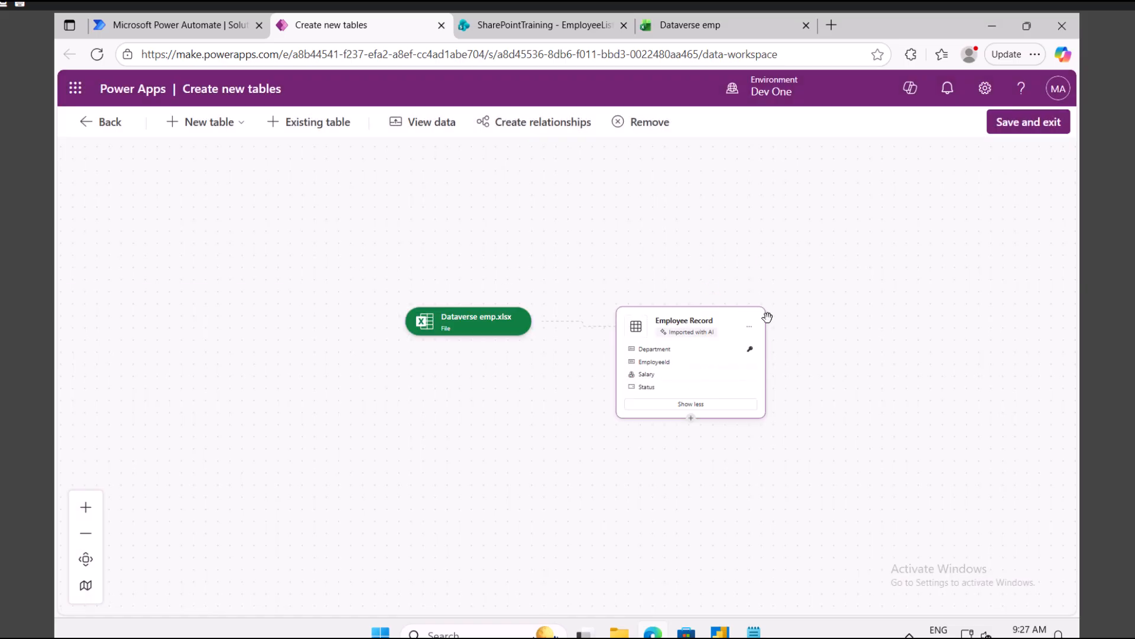
{"action": "left_click", "coordinate": [750, 325]}
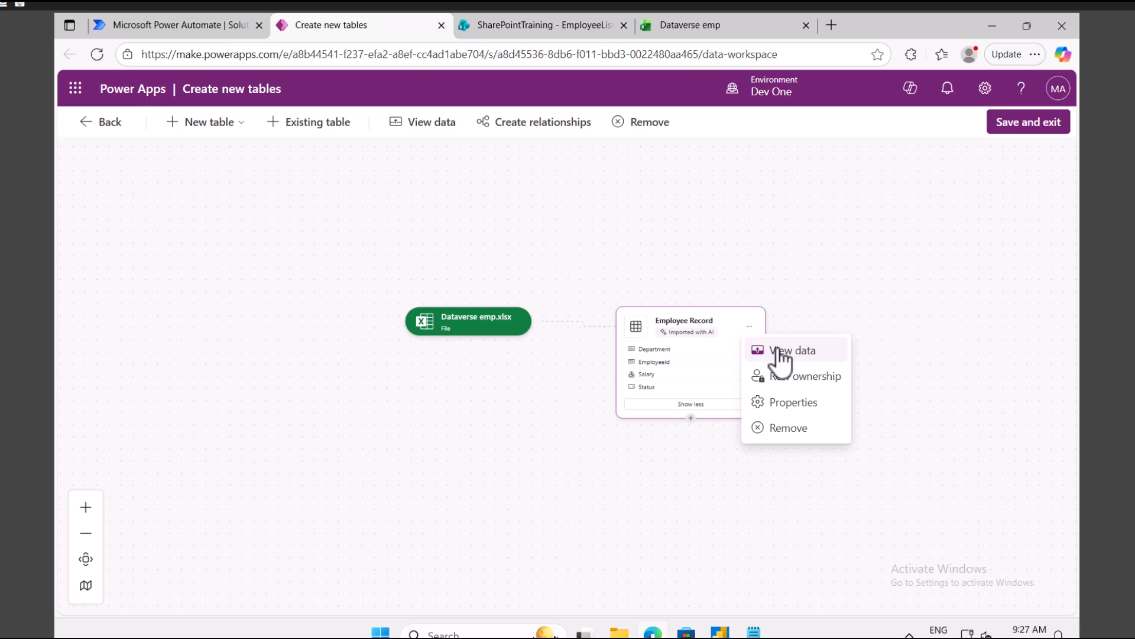
{"action": "left_click", "coordinate": [787, 404]}
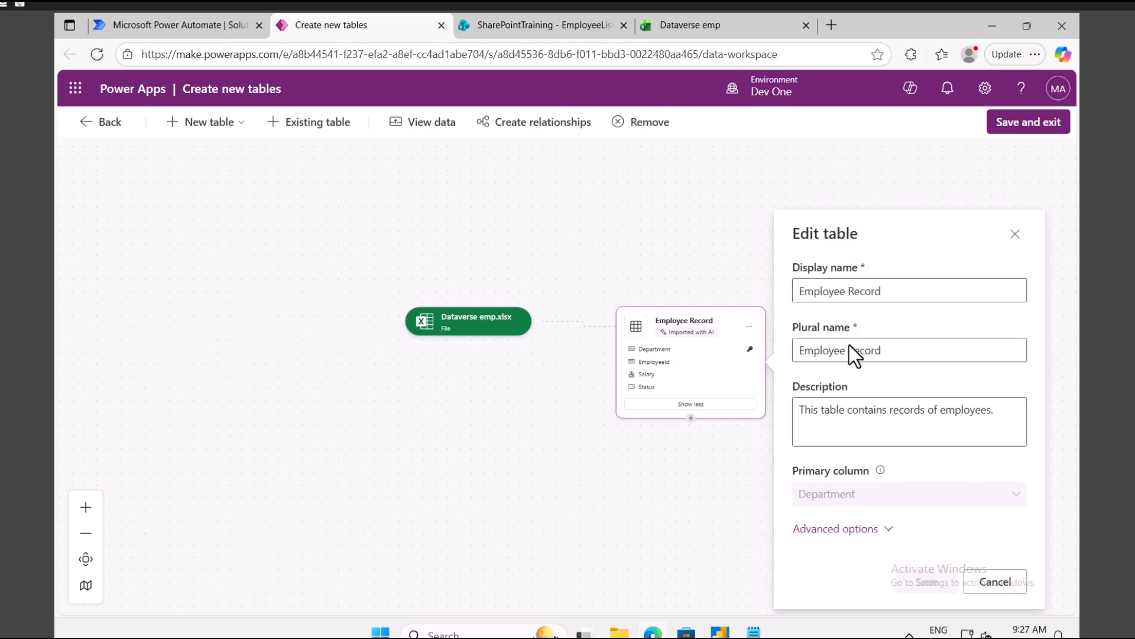
{"action": "left_click", "coordinate": [865, 529]}
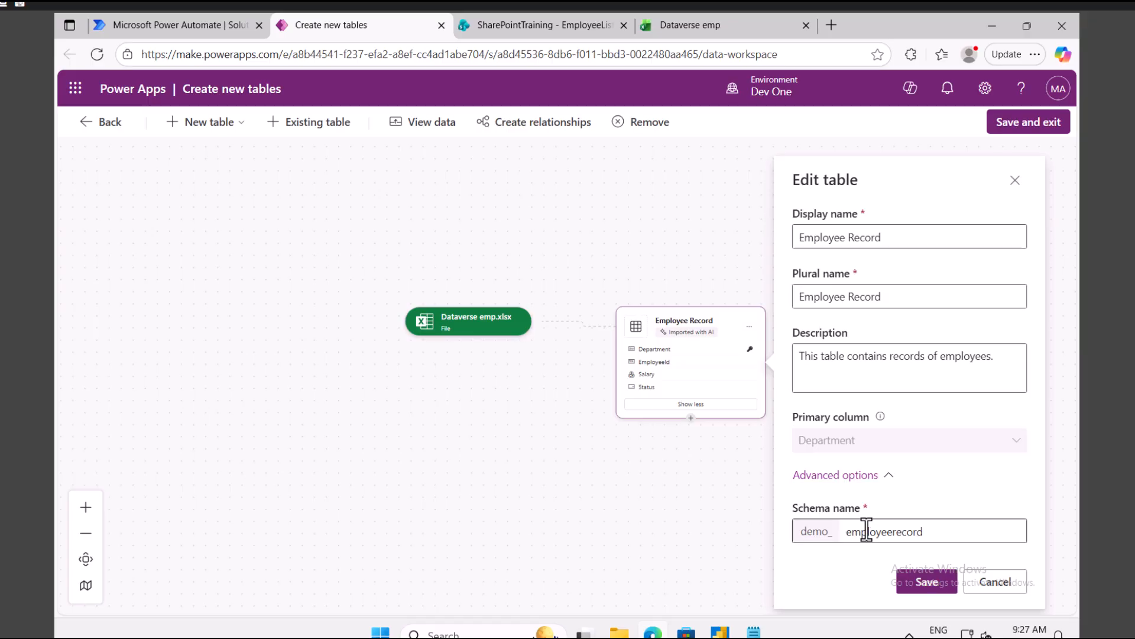
{"action": "left_click", "coordinate": [992, 584]}
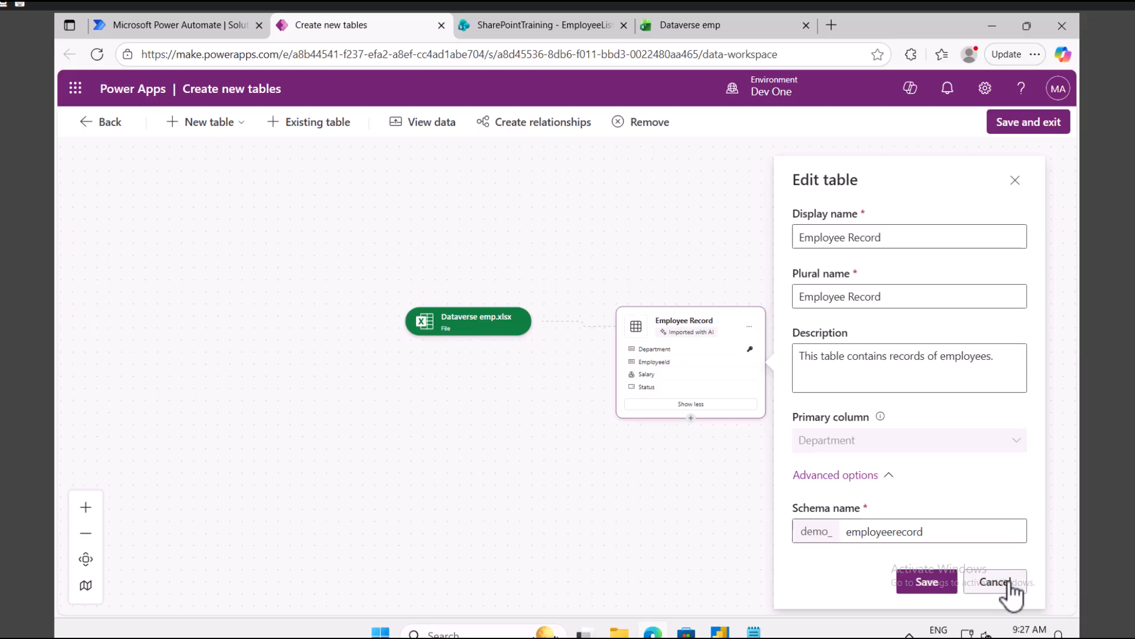
{"action": "left_click", "coordinate": [1021, 124]}
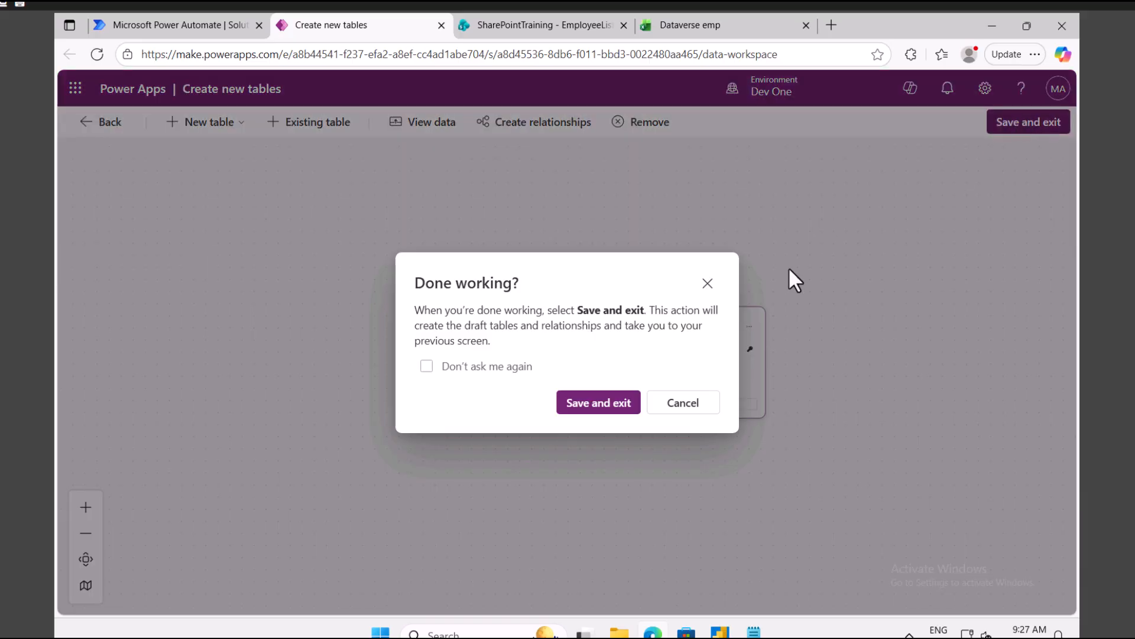
{"action": "left_click", "coordinate": [622, 405]}
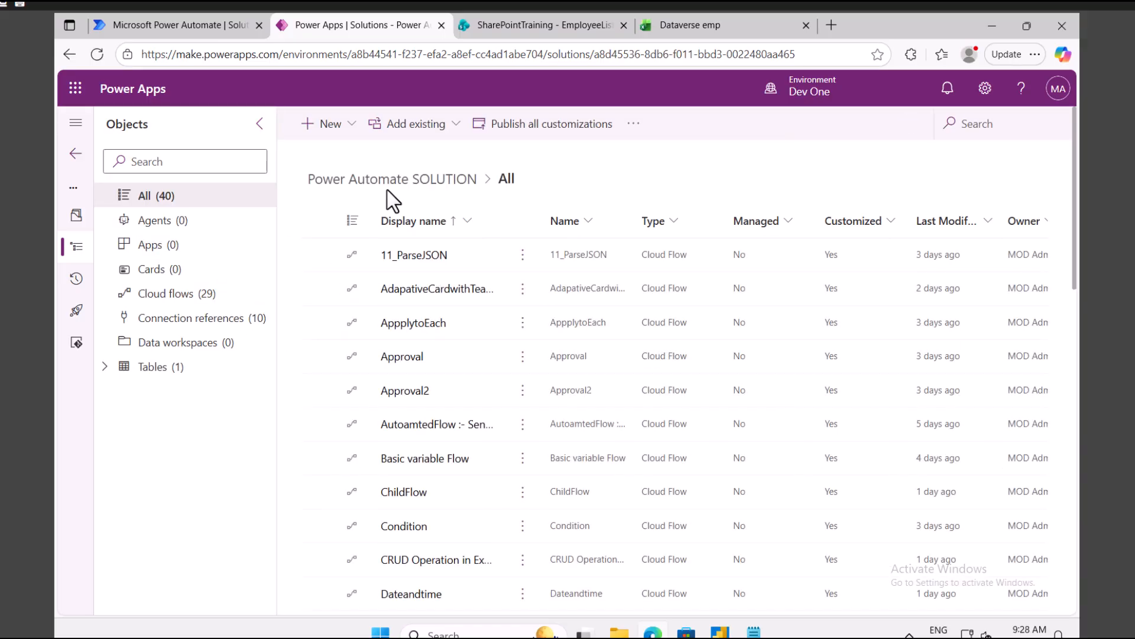
{"action": "left_click", "coordinate": [160, 368]}
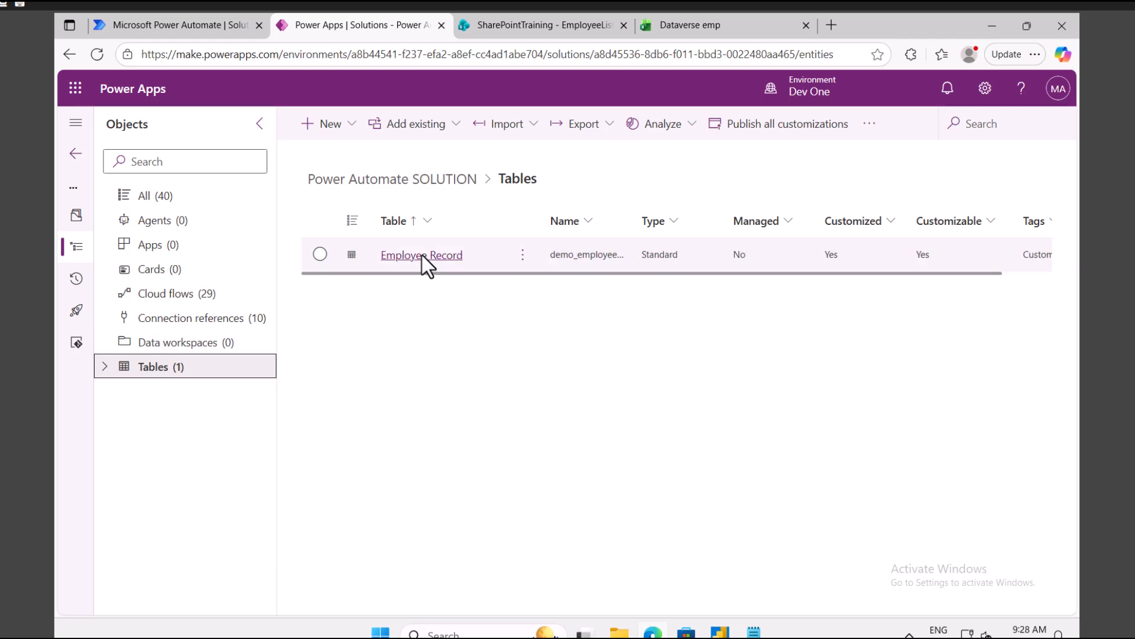
{"action": "left_click", "coordinate": [424, 255]}
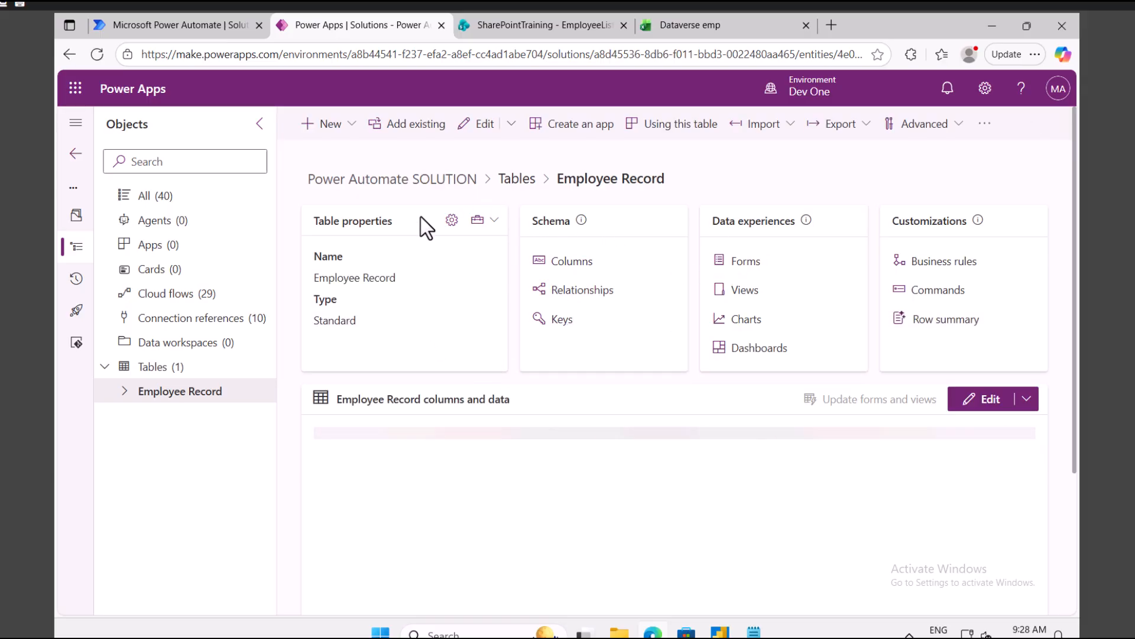
{"action": "left_click", "coordinate": [452, 221]}
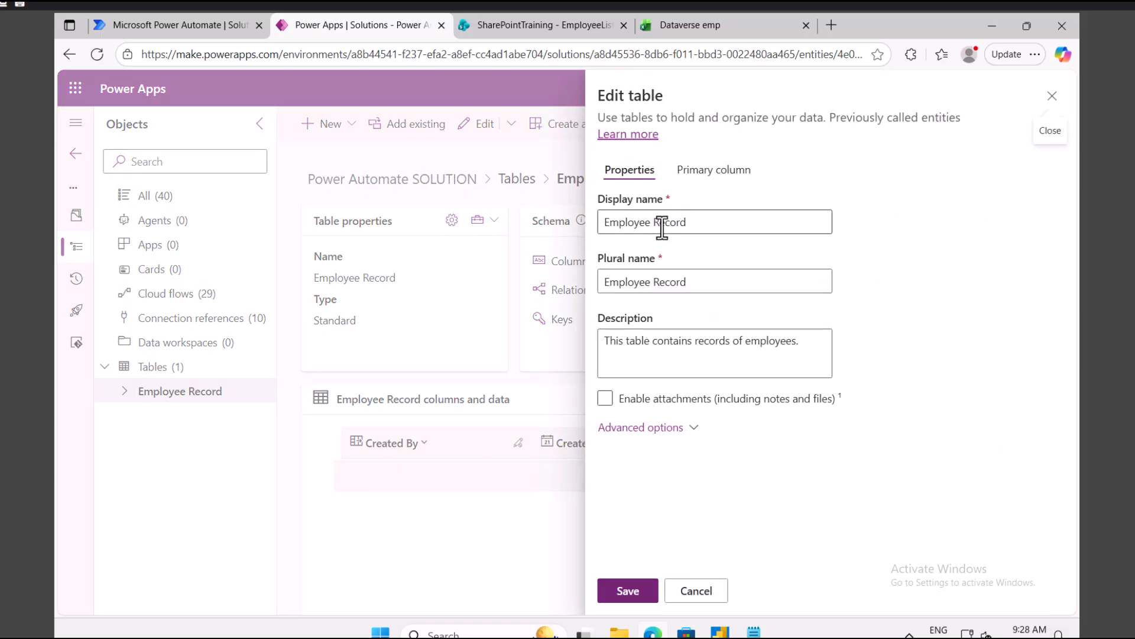
{"action": "triple_click", "coordinate": [660, 224]}
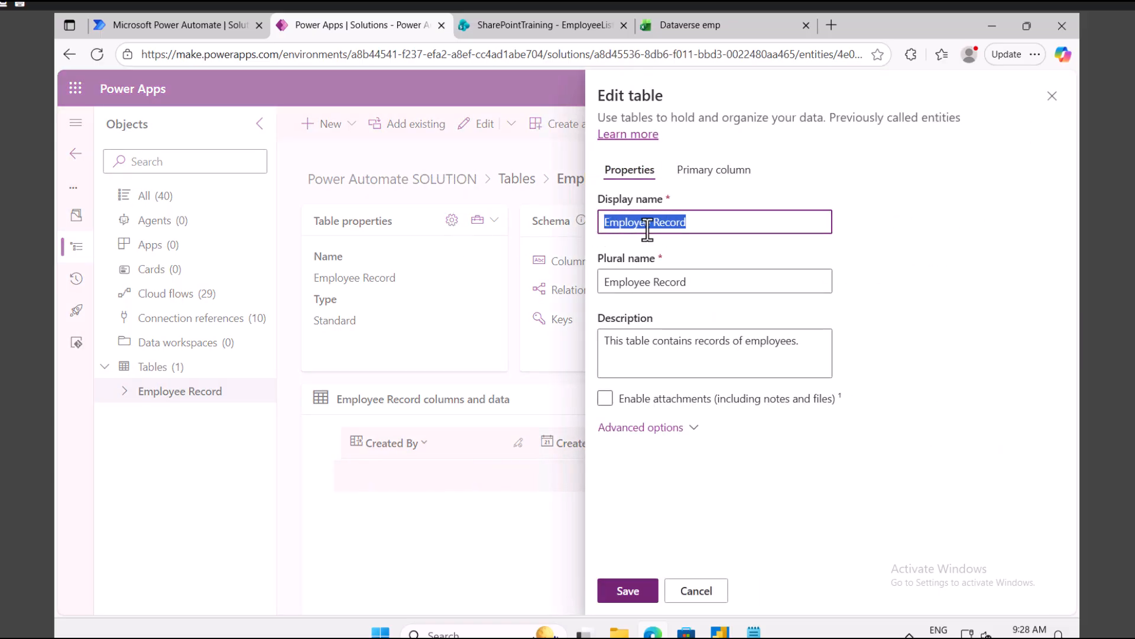
{"action": "left_click", "coordinate": [992, 255]}
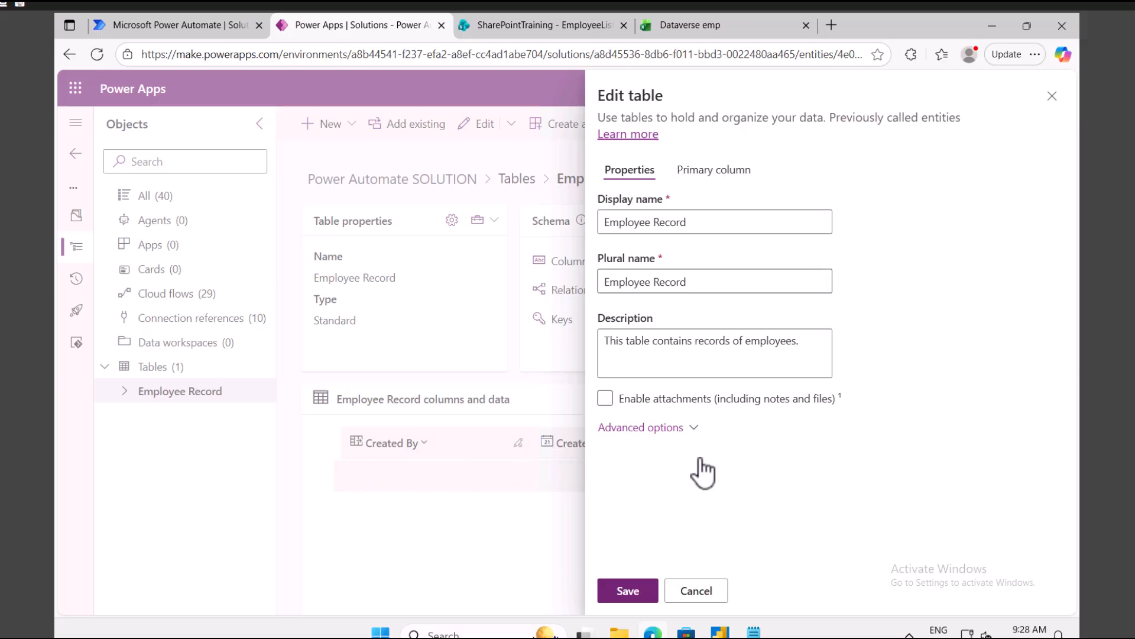
{"action": "left_click", "coordinate": [664, 429]}
{"action": "scroll", "coordinate": [664, 435], "scroll_direction": "down", "scroll_amount": 5}
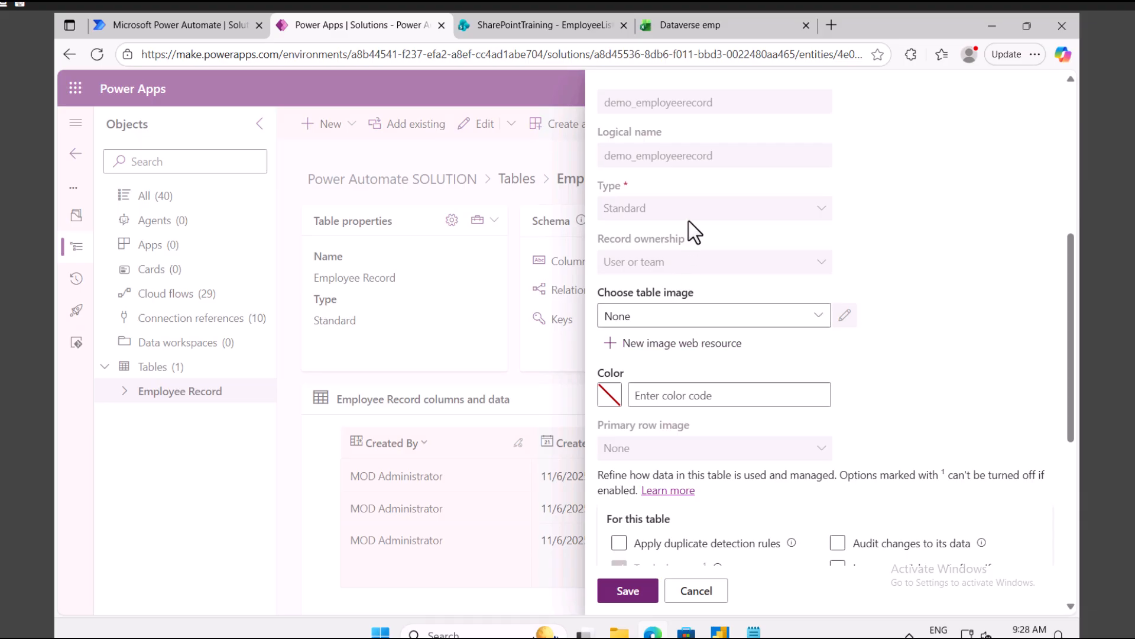
{"action": "left_click_drag", "start_coordinate": [716, 104], "coordinate": [596, 100]}
{"action": "left_click_drag", "start_coordinate": [728, 155], "coordinate": [672, 156]}
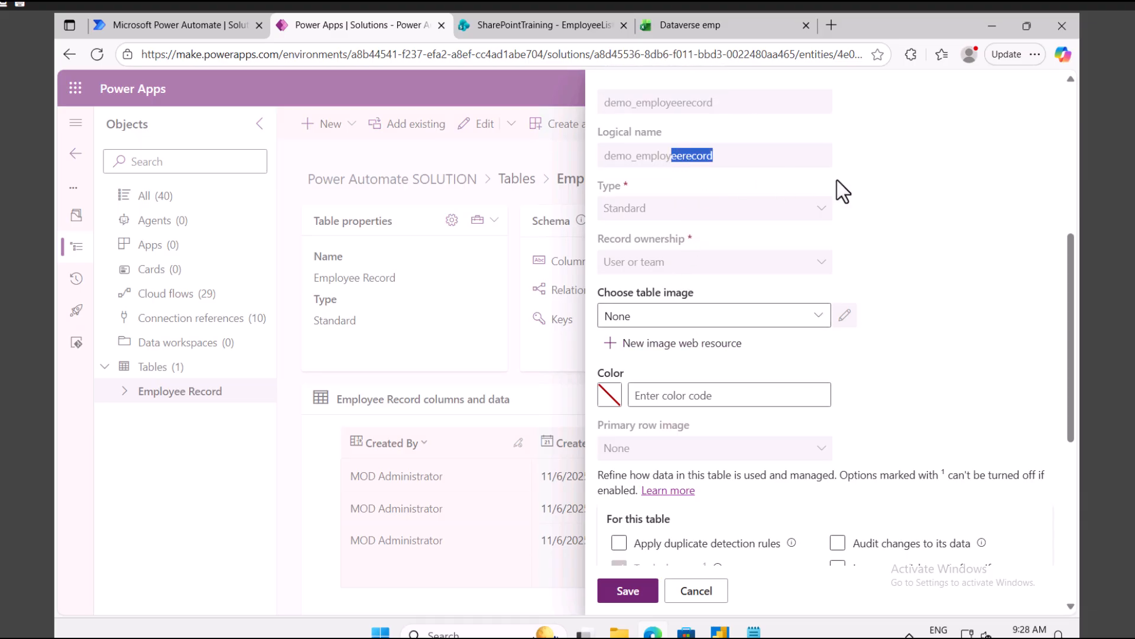
{"action": "left_click", "coordinate": [944, 183]}
{"action": "scroll", "coordinate": [858, 380], "scroll_direction": "down", "scroll_amount": 6}
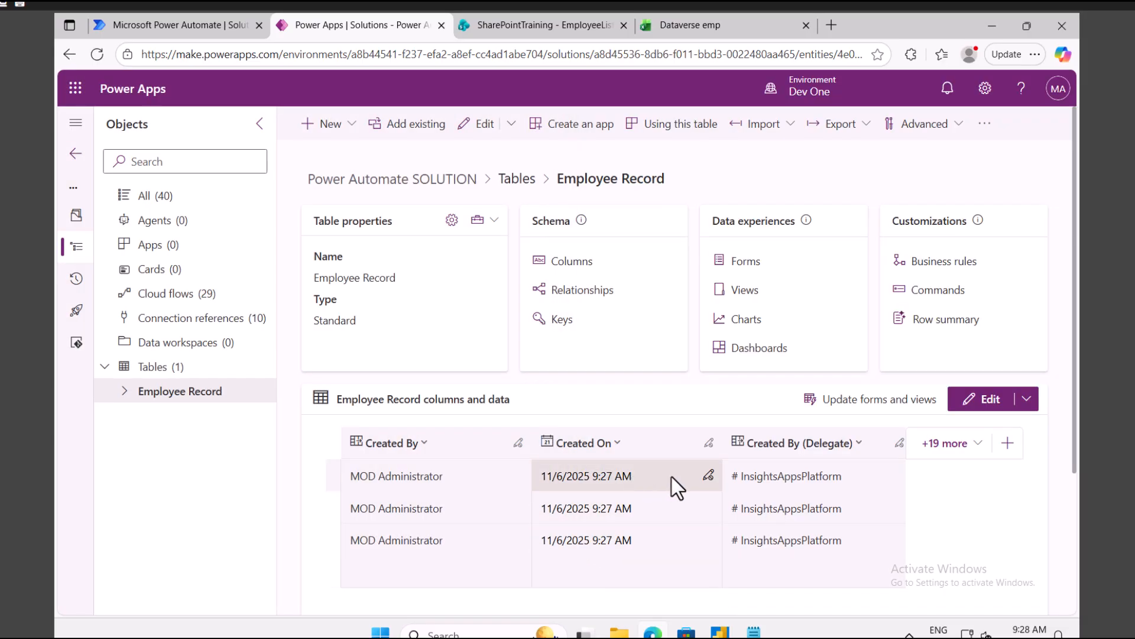
Step: Review the Employee Record columns, including the 19 hidden ones, then go back to Tables (1)
{"action": "left_click", "coordinate": [944, 444]}
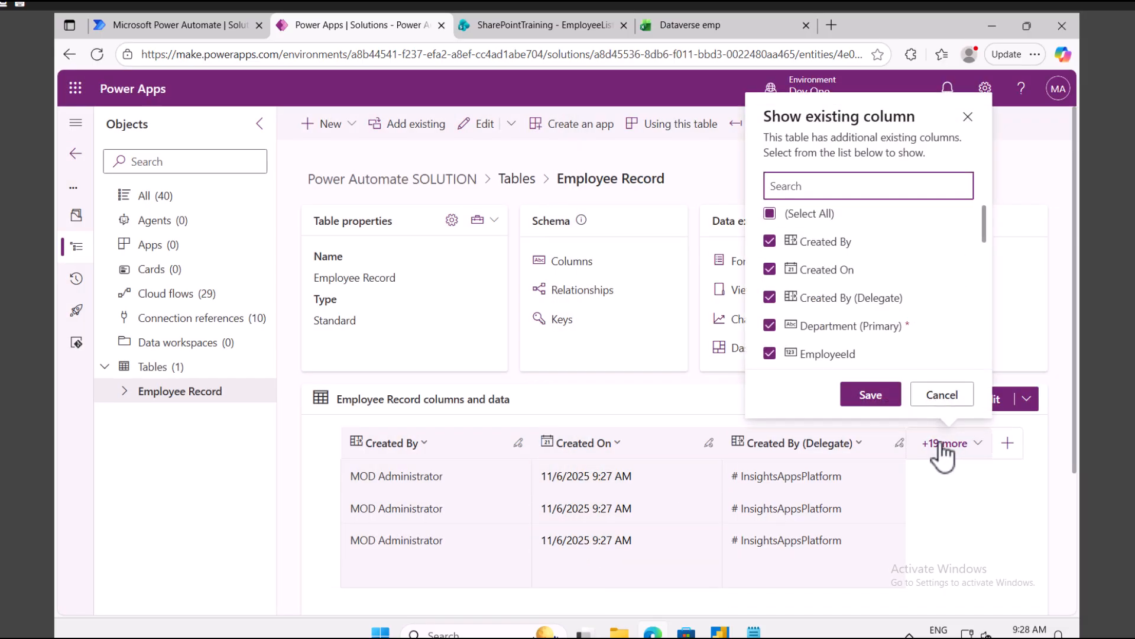
{"action": "left_click", "coordinate": [1041, 169]}
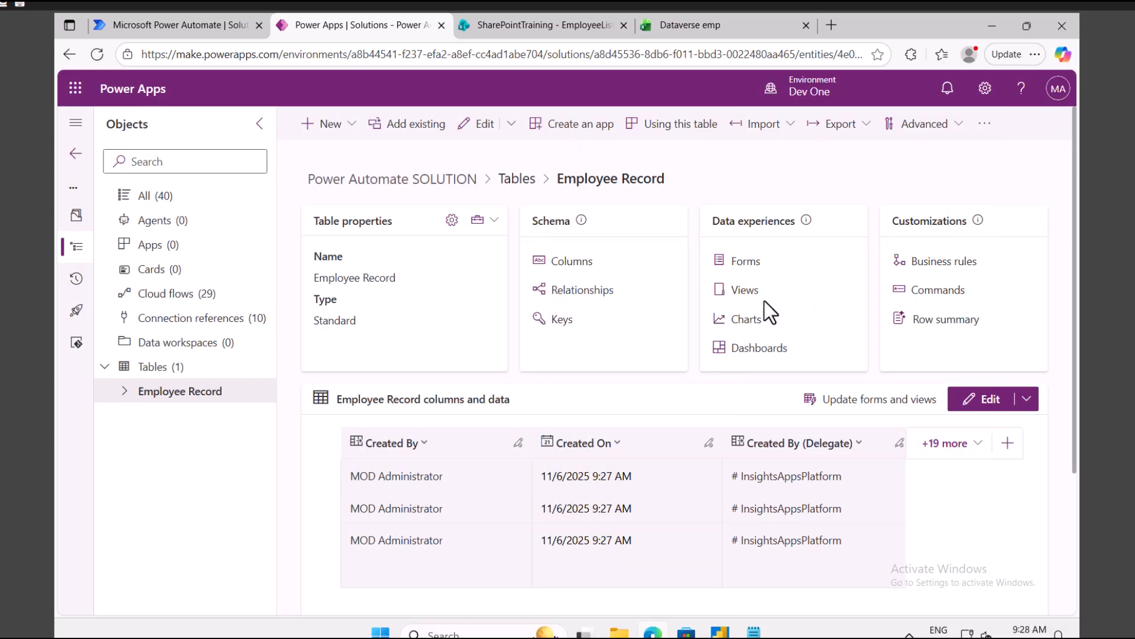
{"action": "left_click", "coordinate": [572, 261]}
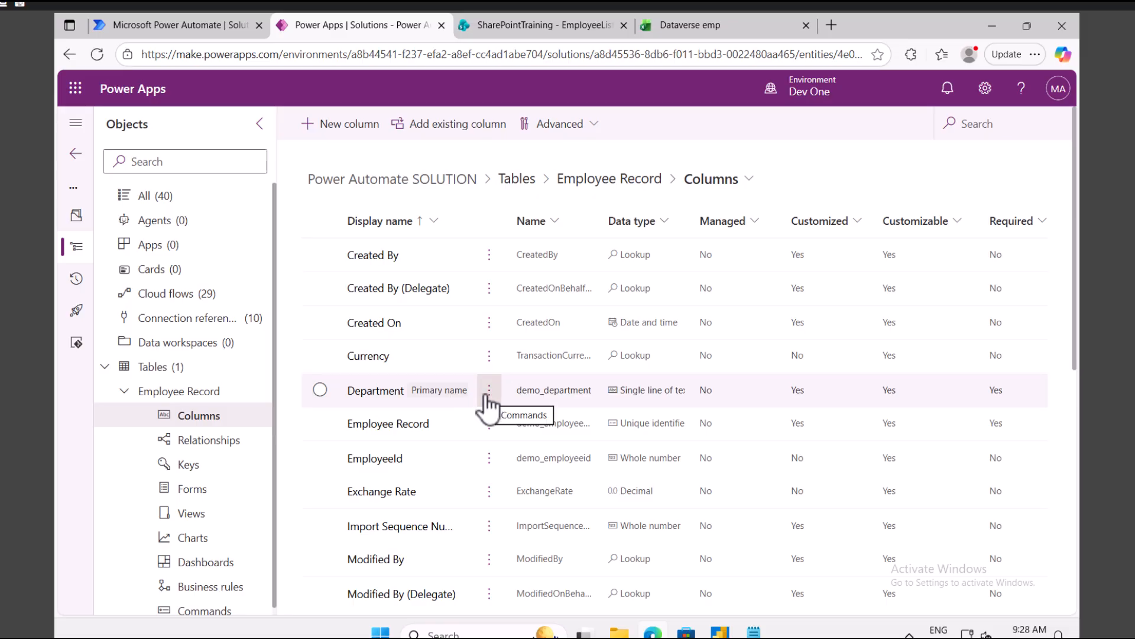
{"action": "left_click", "coordinate": [171, 365]}
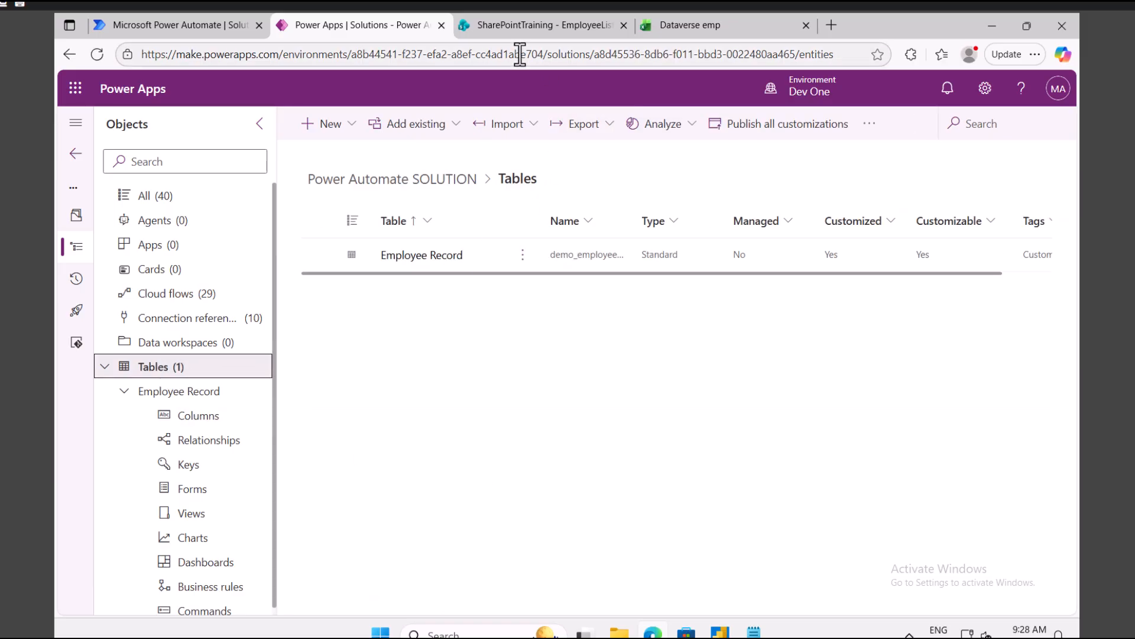
Step: Check the Power Automate solution's Add existing options, then return to the Power Apps Solutions tab
{"action": "left_click", "coordinate": [197, 27]}
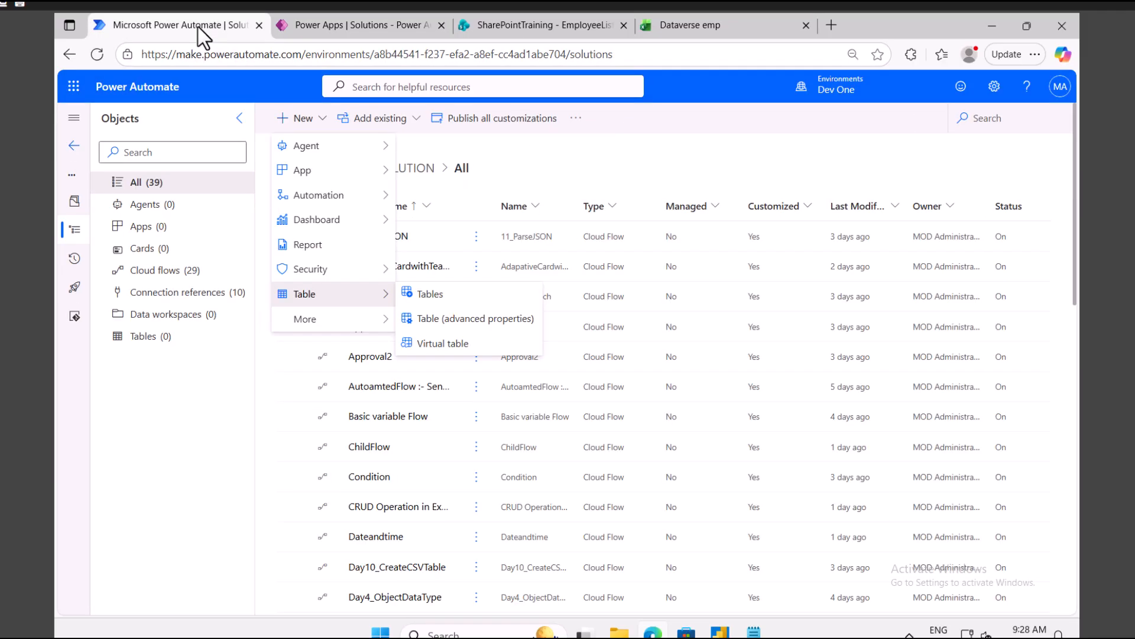
{"action": "left_click", "coordinate": [173, 406]}
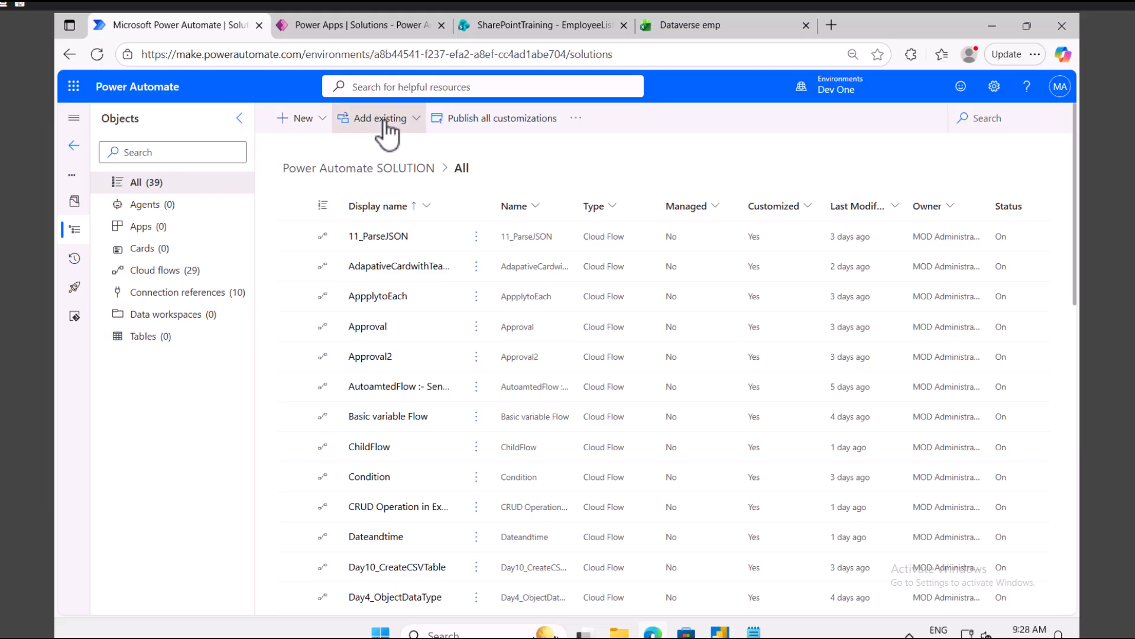
{"action": "left_click", "coordinate": [385, 121]}
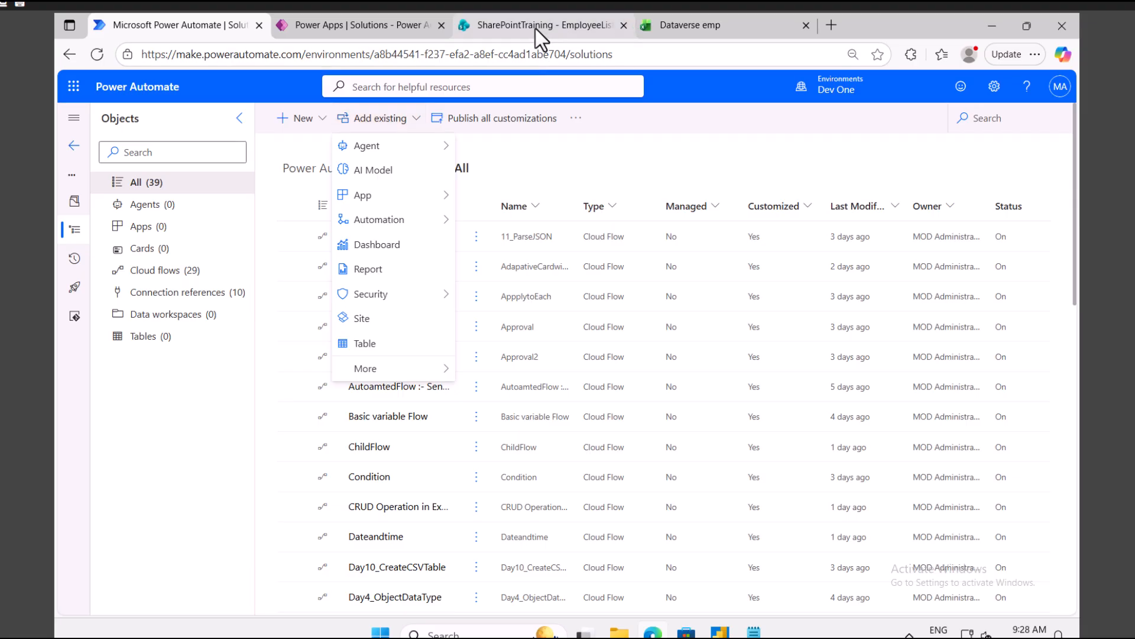
{"action": "left_click", "coordinate": [376, 25]}
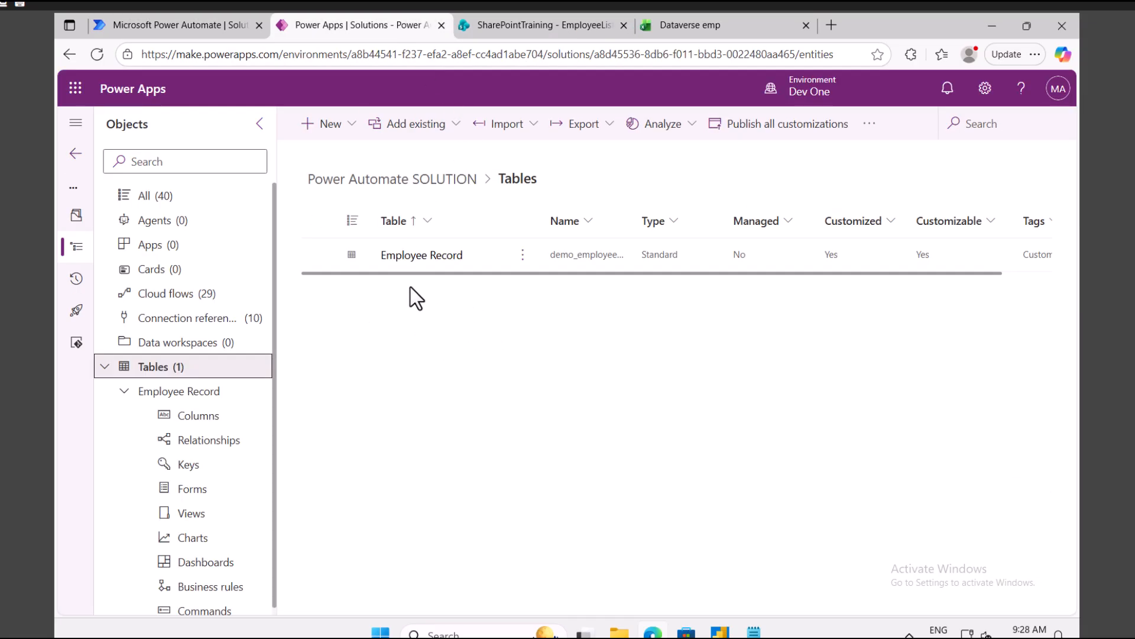
Step: Open the Employee Record table's data to view its Finance, IT and Sales rows
{"action": "left_click", "coordinate": [180, 391]}
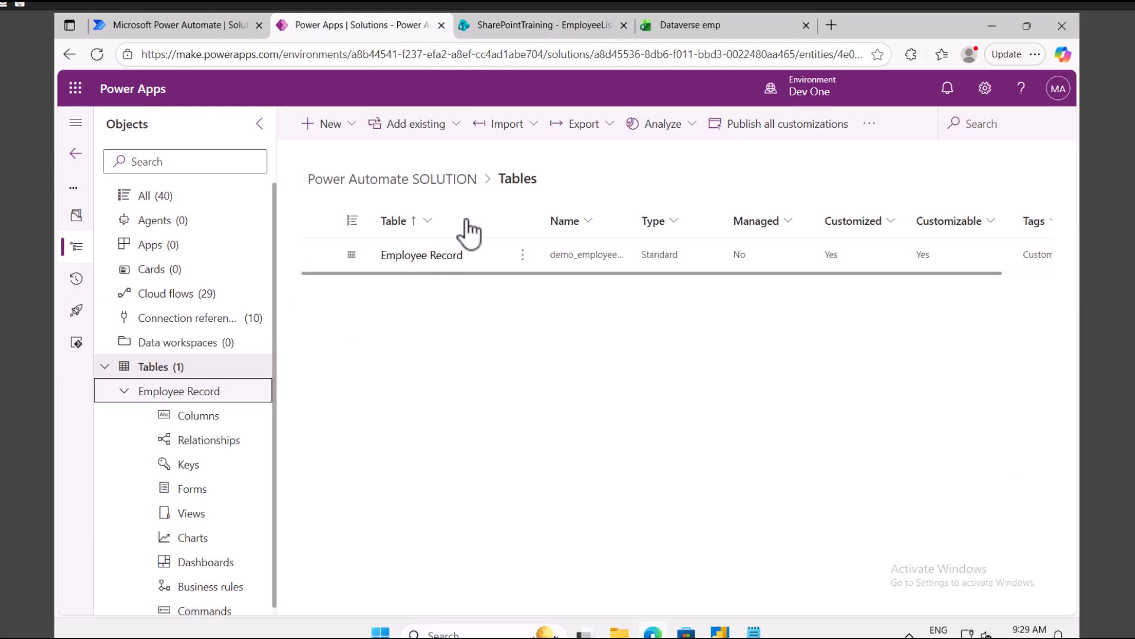
{"action": "left_click", "coordinate": [166, 393]}
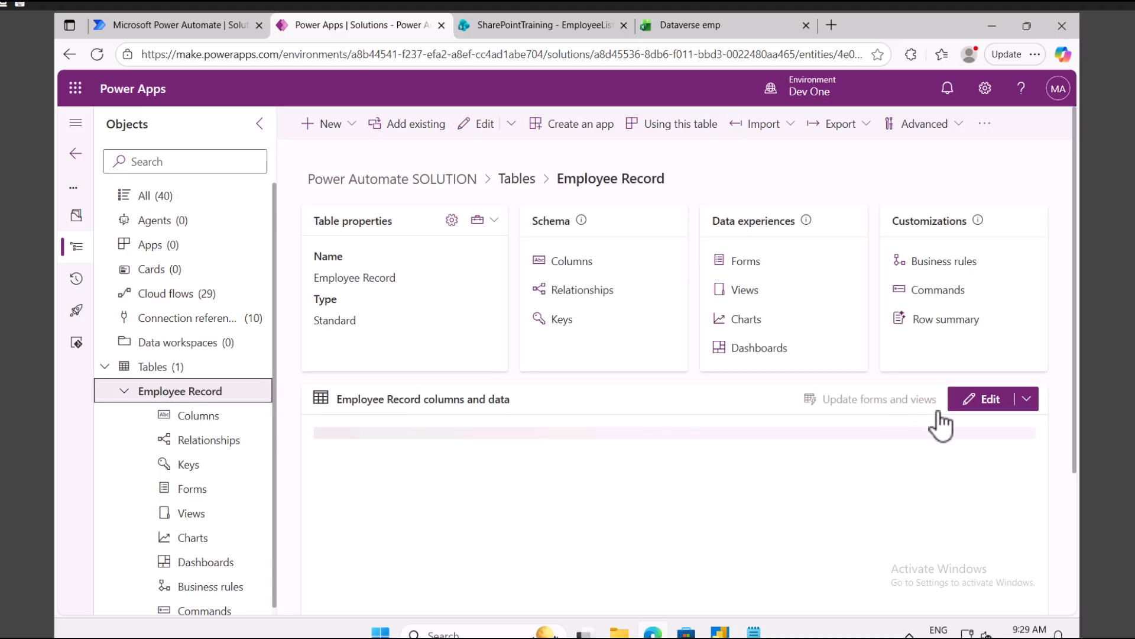
{"action": "left_click", "coordinate": [987, 403]}
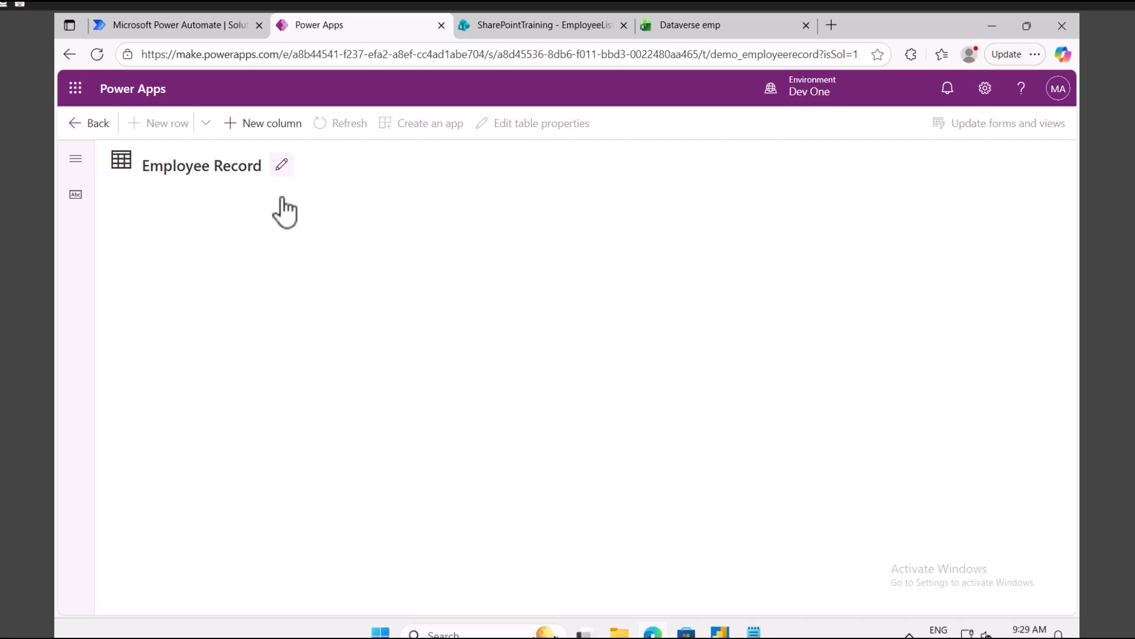
{"action": "left_click", "coordinate": [990, 200]}
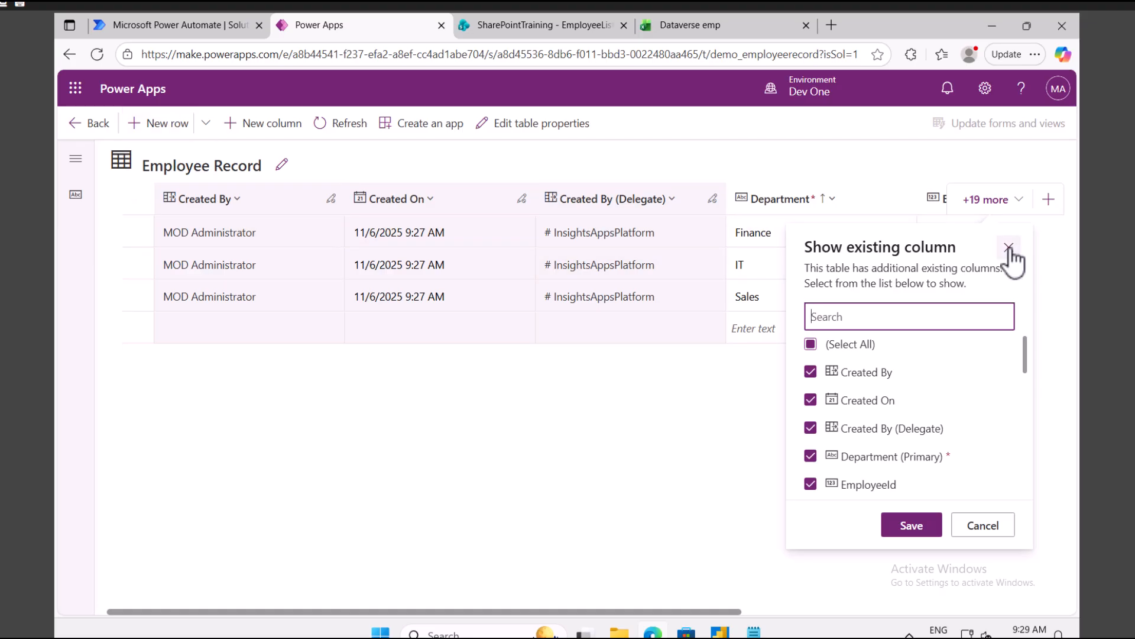
{"action": "left_click", "coordinate": [588, 457]}
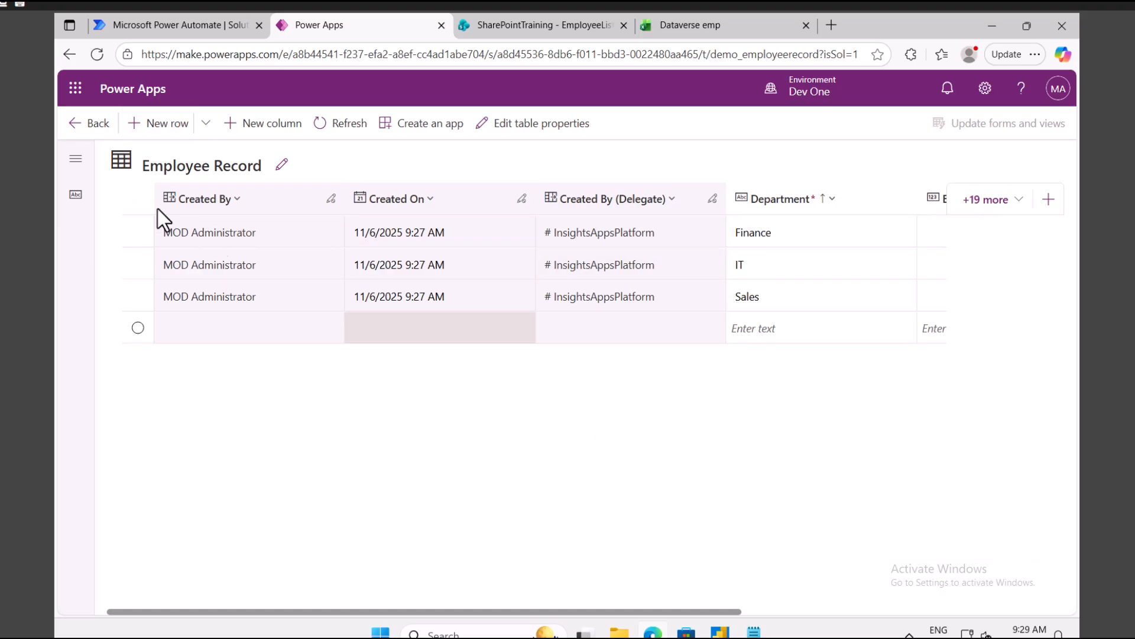
Step: Return to the Employee Record table overview and start creating an app from it
{"action": "left_click", "coordinate": [94, 123]}
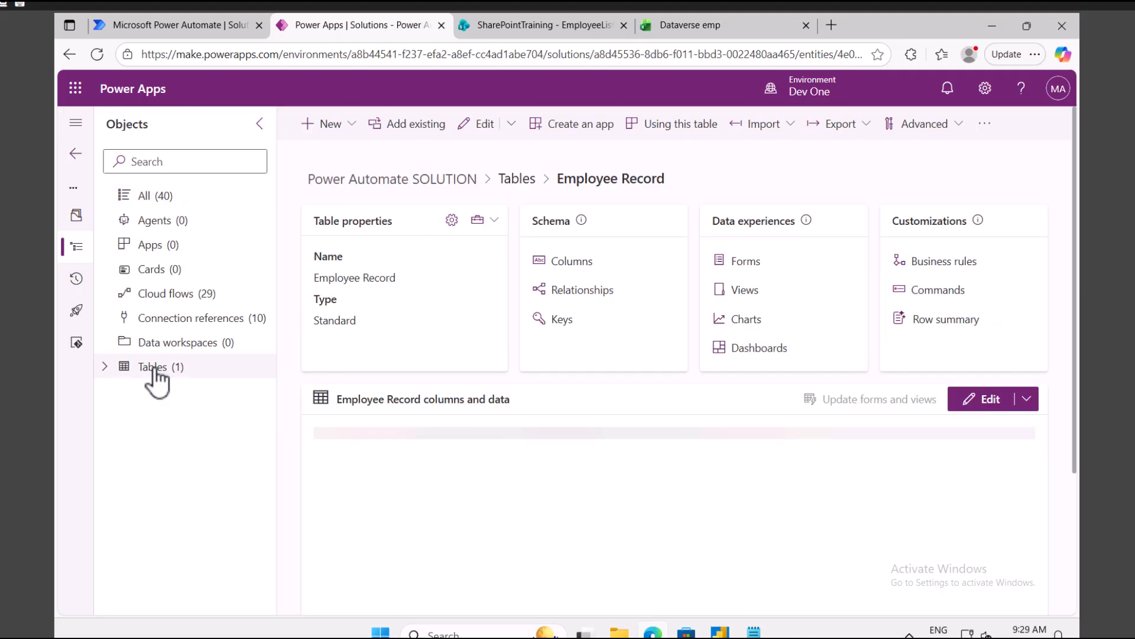
{"action": "left_click", "coordinate": [156, 375]}
{"action": "left_click", "coordinate": [181, 393]}
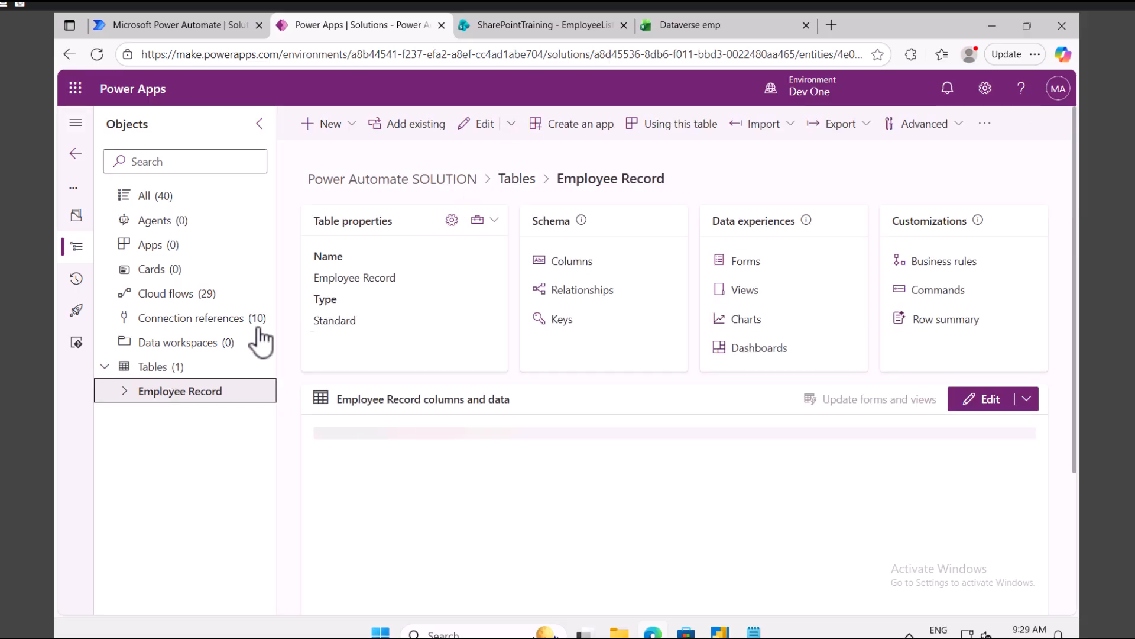
{"action": "left_click", "coordinate": [582, 125]}
Step: Name the new model-driven app 'Employee App' and create it
{"action": "left_click", "coordinate": [620, 208]}
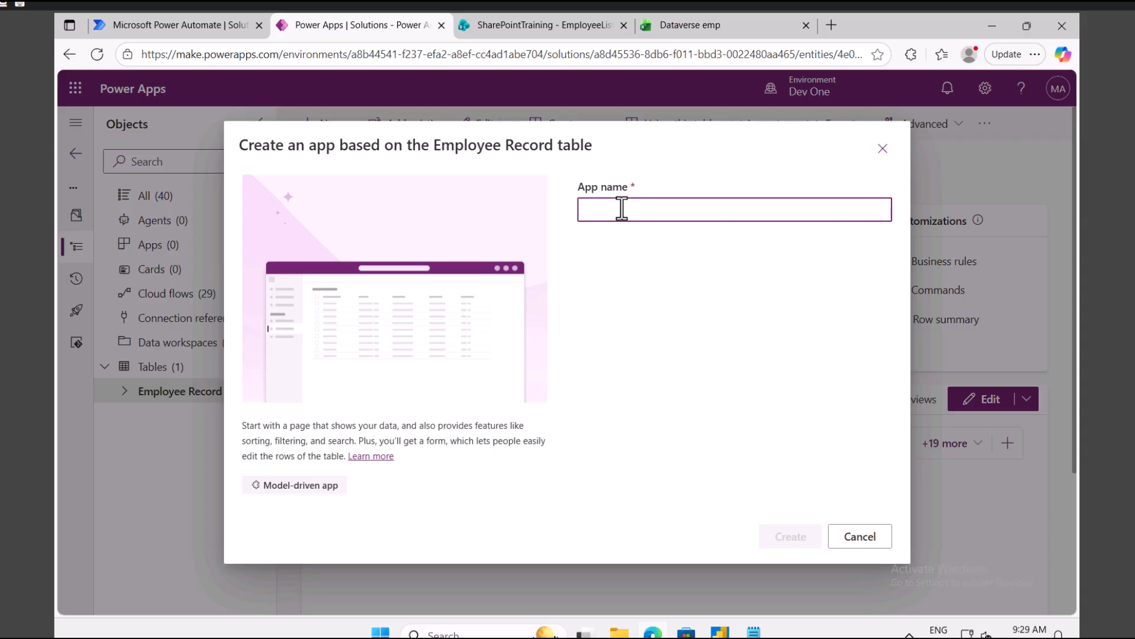
{"action": "type", "text": "Employee"}
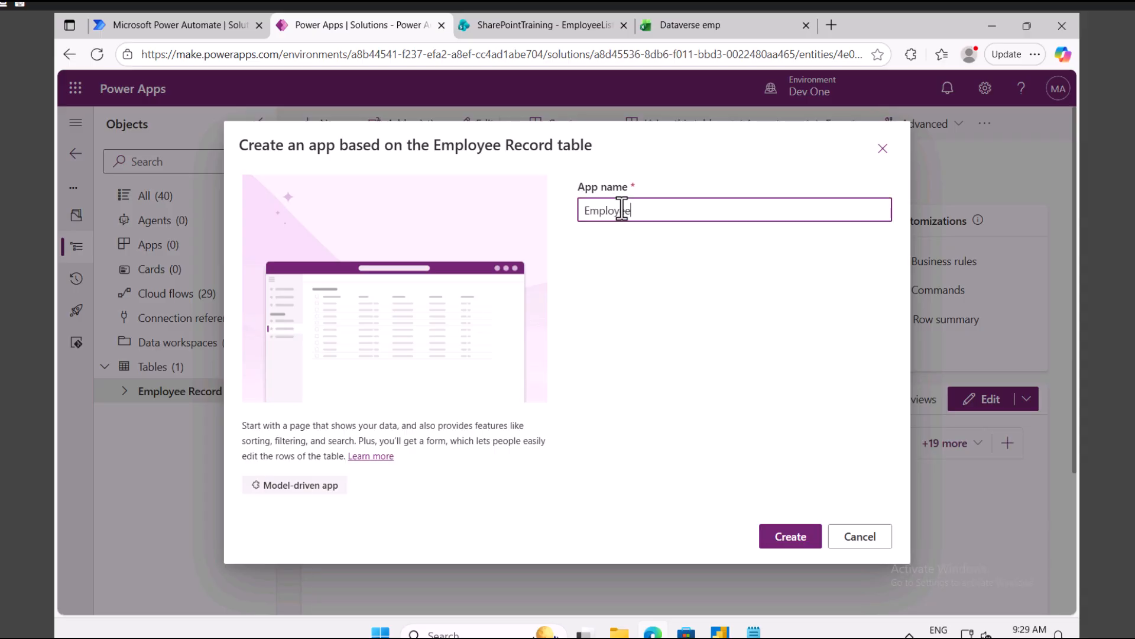
{"action": "key", "text": "BackSpace"}
{"action": "key", "text": "BackSpace"}
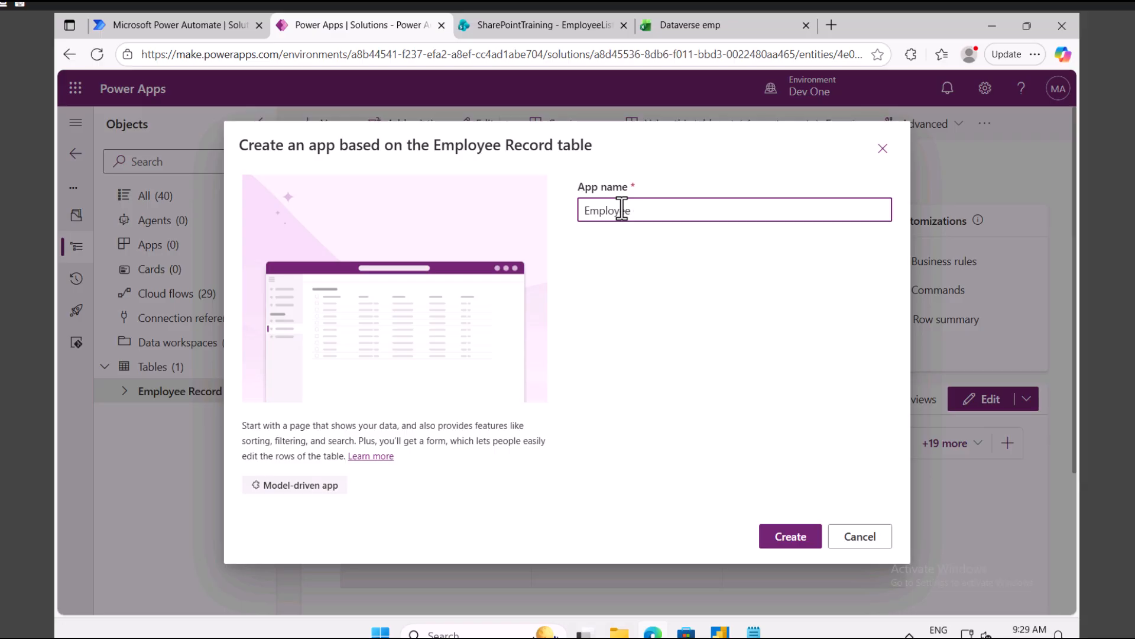
{"action": "type", "text": "App"}
{"action": "left_click", "coordinate": [800, 546]}
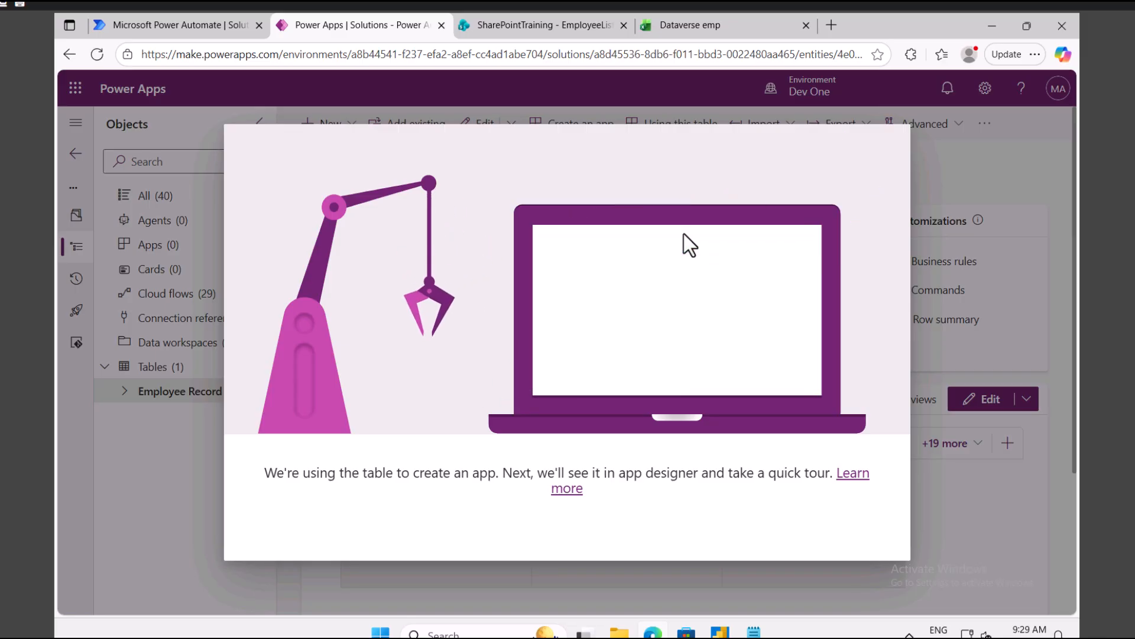
Step: Duplicate the browser tab and run the Employee App from the Power Apps apps list
{"action": "right_click", "coordinate": [357, 25]}
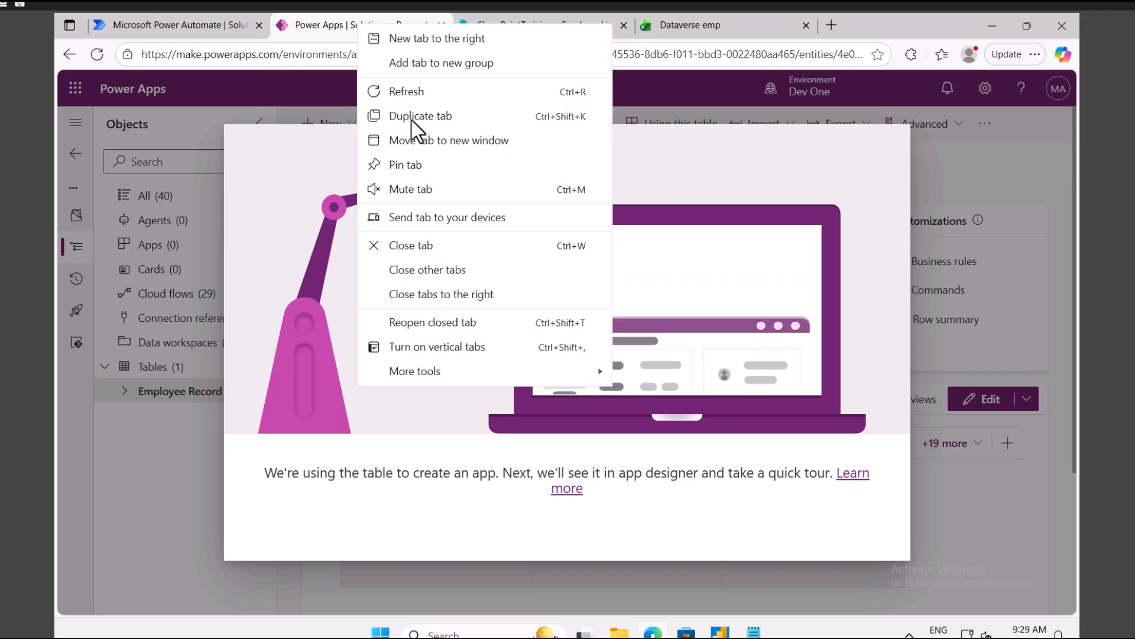
{"action": "left_click", "coordinate": [417, 115]}
{"action": "left_click", "coordinate": [327, 26]}
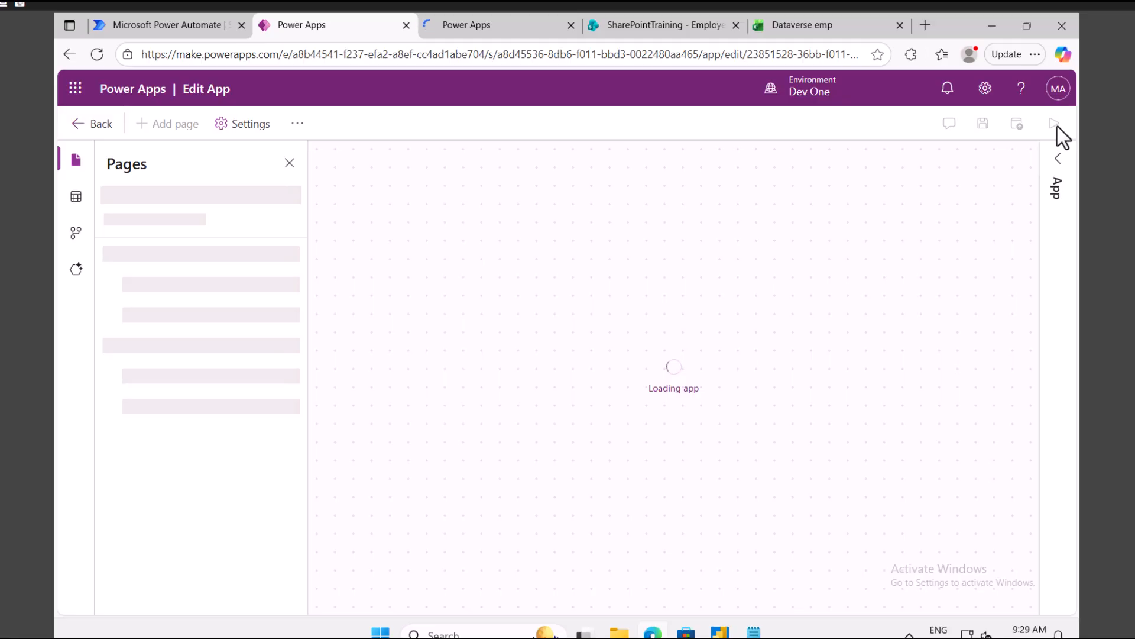
{"action": "left_click", "coordinate": [475, 27]}
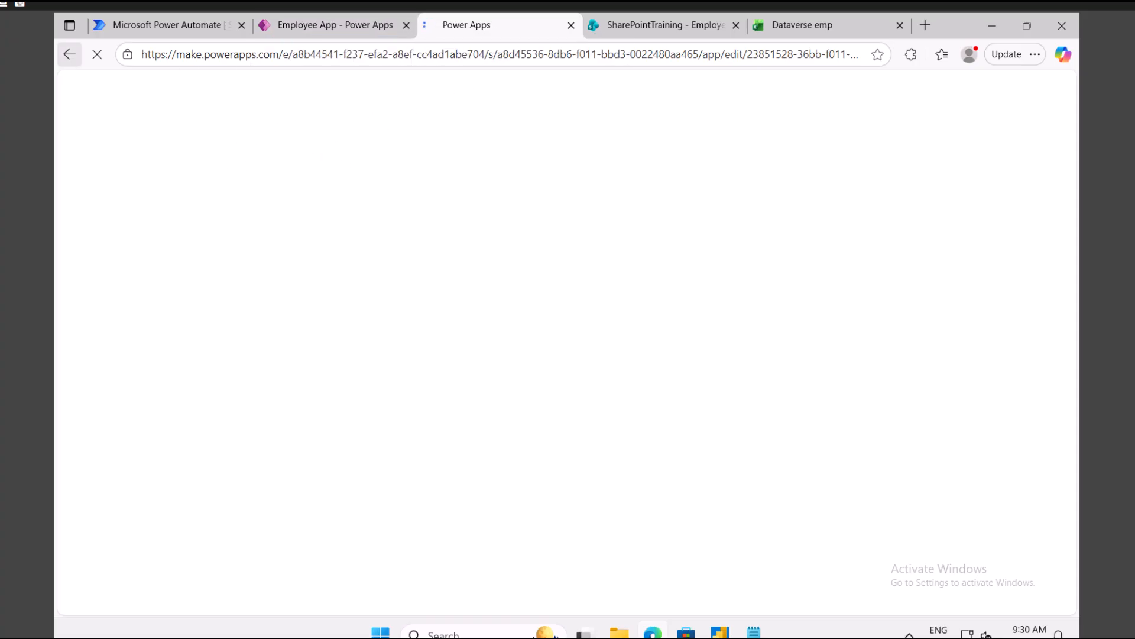
{"action": "left_click", "coordinate": [102, 125]}
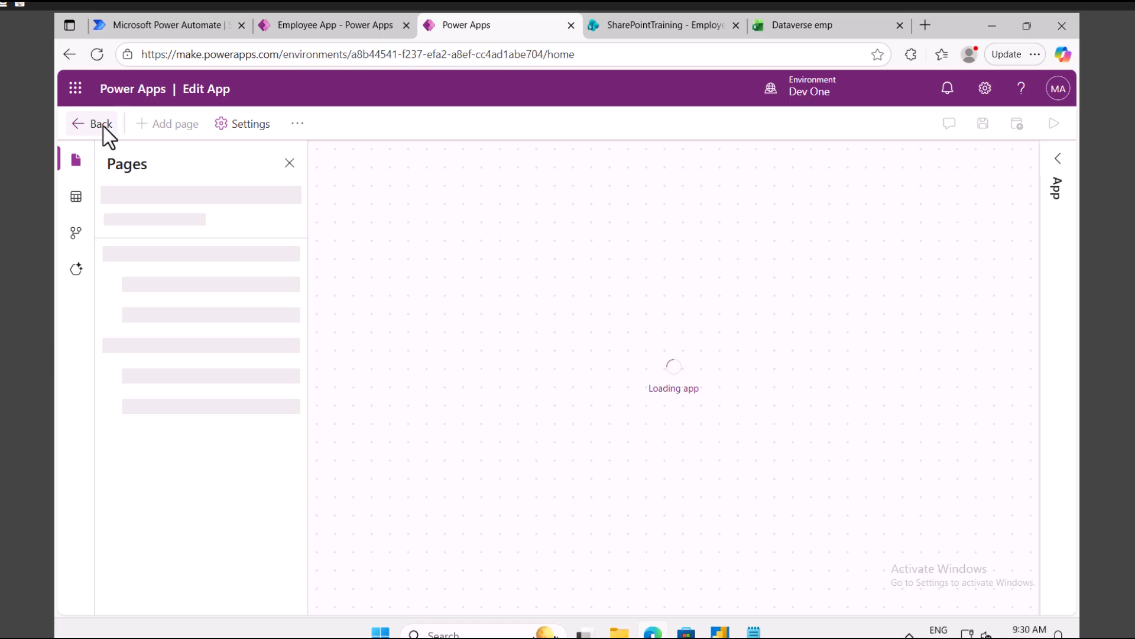
{"action": "left_click", "coordinate": [117, 281]}
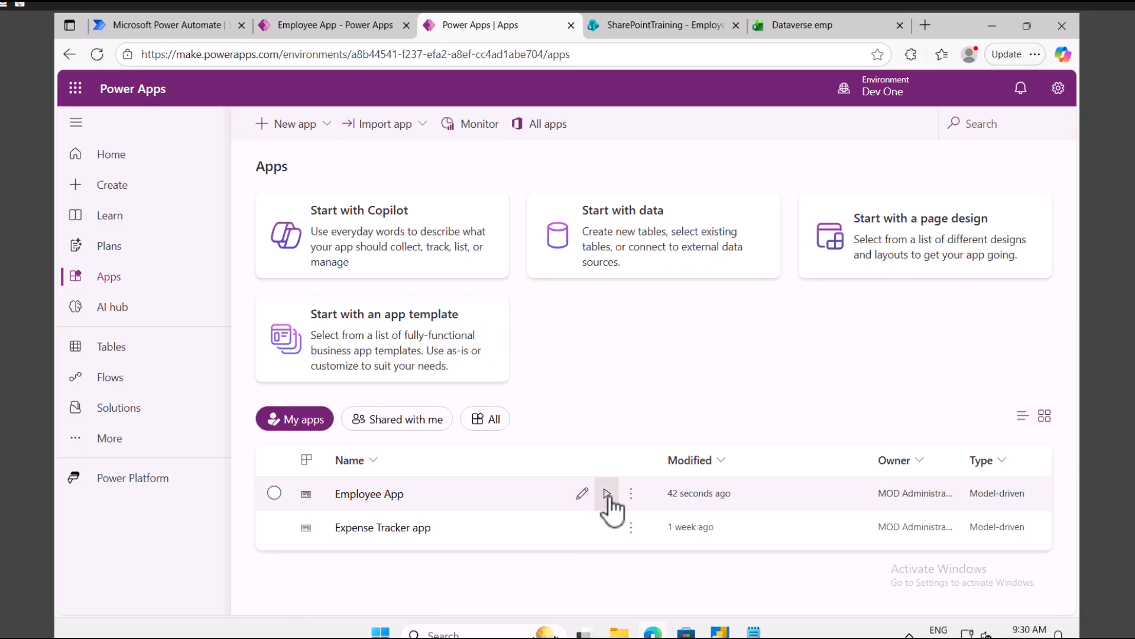
{"action": "left_click", "coordinate": [607, 494]}
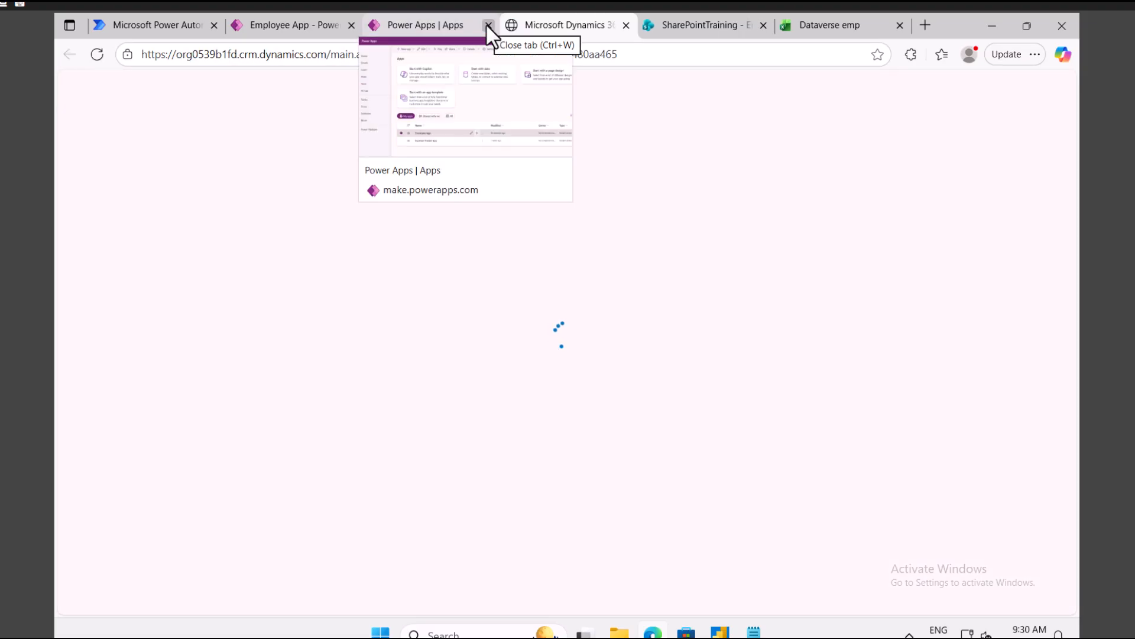
Step: Return to the Employee App editor and leave it for the solution's table page
{"action": "left_click", "coordinate": [423, 25]}
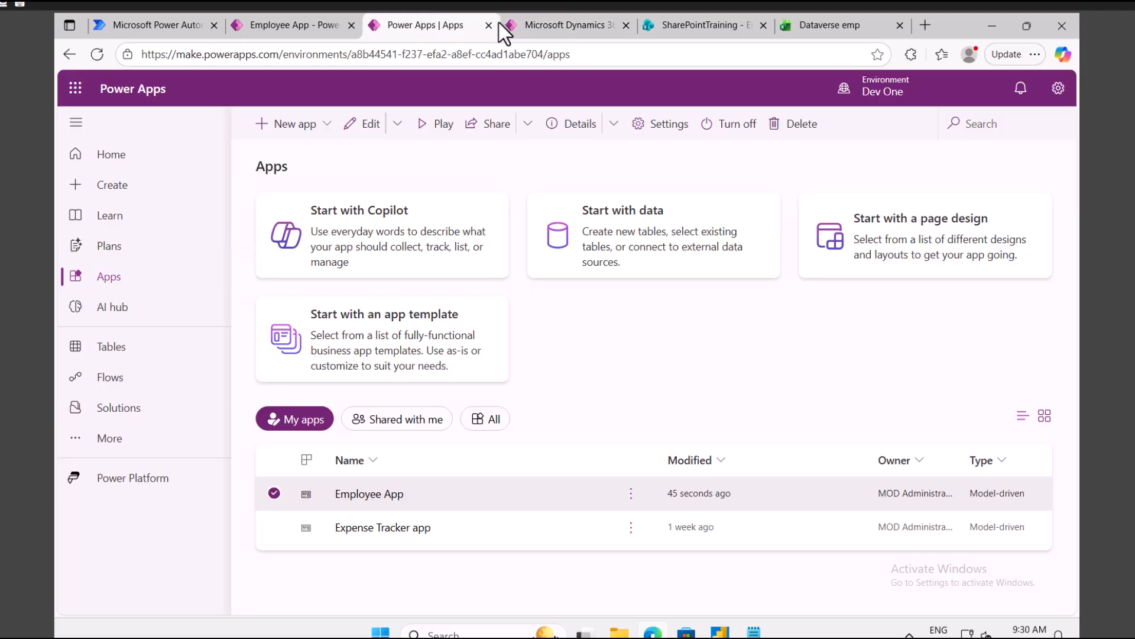
{"action": "left_click", "coordinate": [488, 25]}
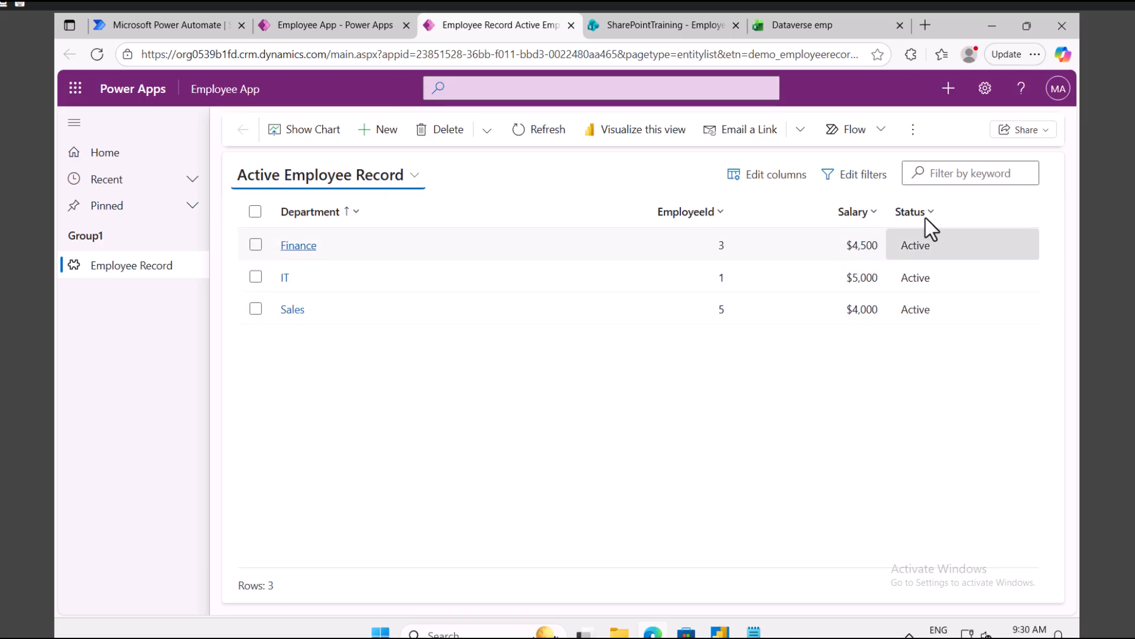
{"action": "left_click", "coordinate": [339, 26]}
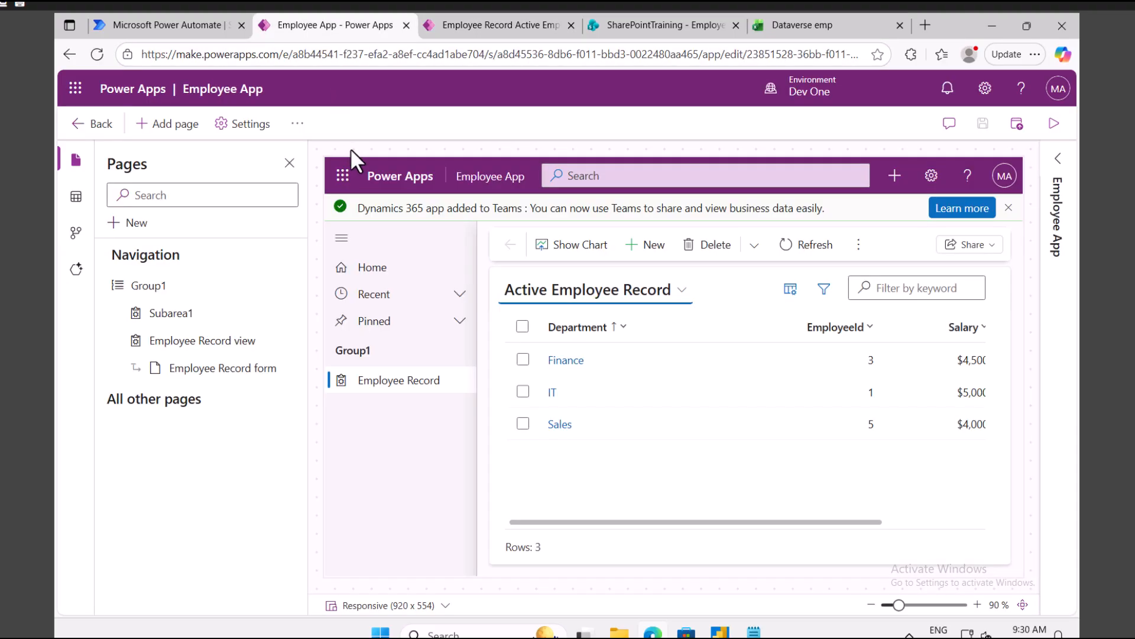
{"action": "left_click", "coordinate": [96, 125]}
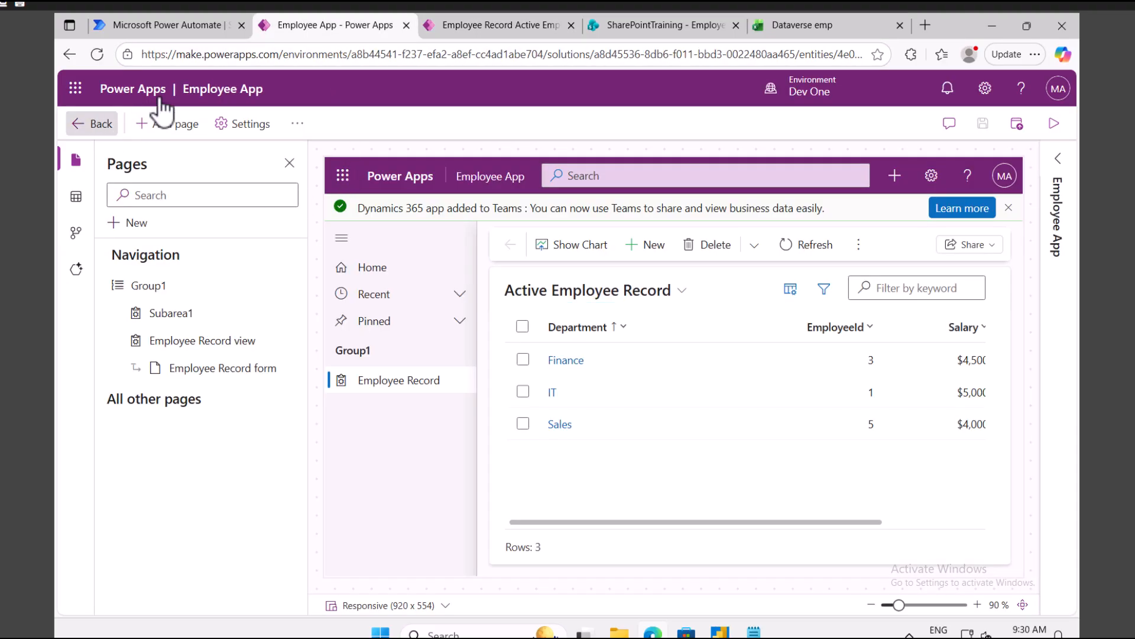
Step: In the Power Automate solution, start a new instant cloud flow from the New menu
{"action": "left_click", "coordinate": [177, 24]}
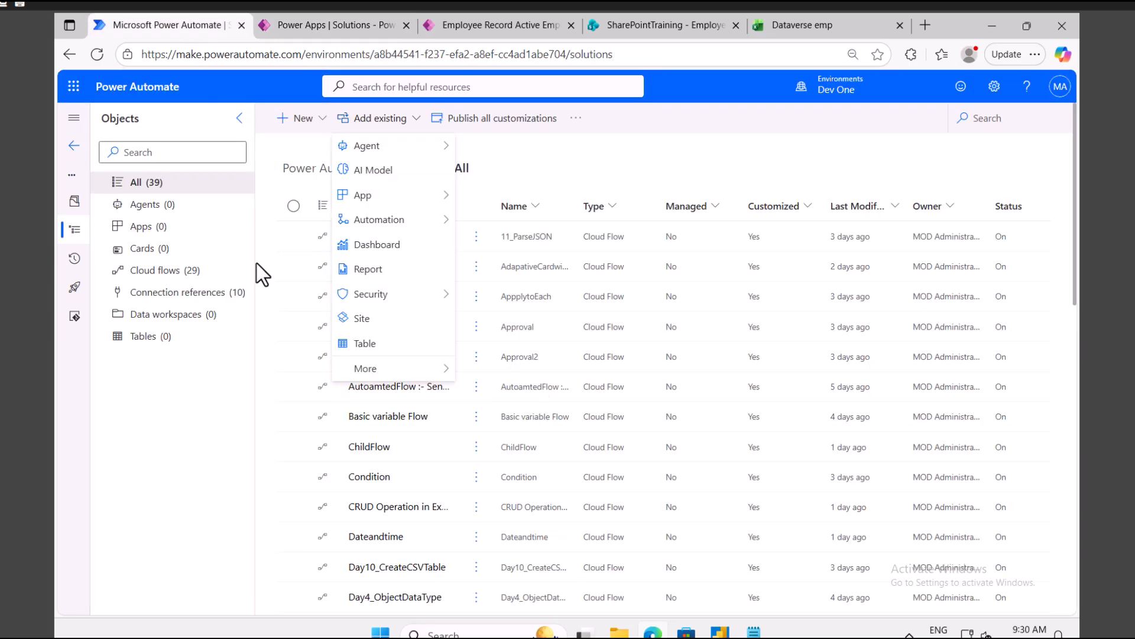
{"action": "left_click", "coordinate": [331, 120]}
{"action": "left_click", "coordinate": [301, 118]}
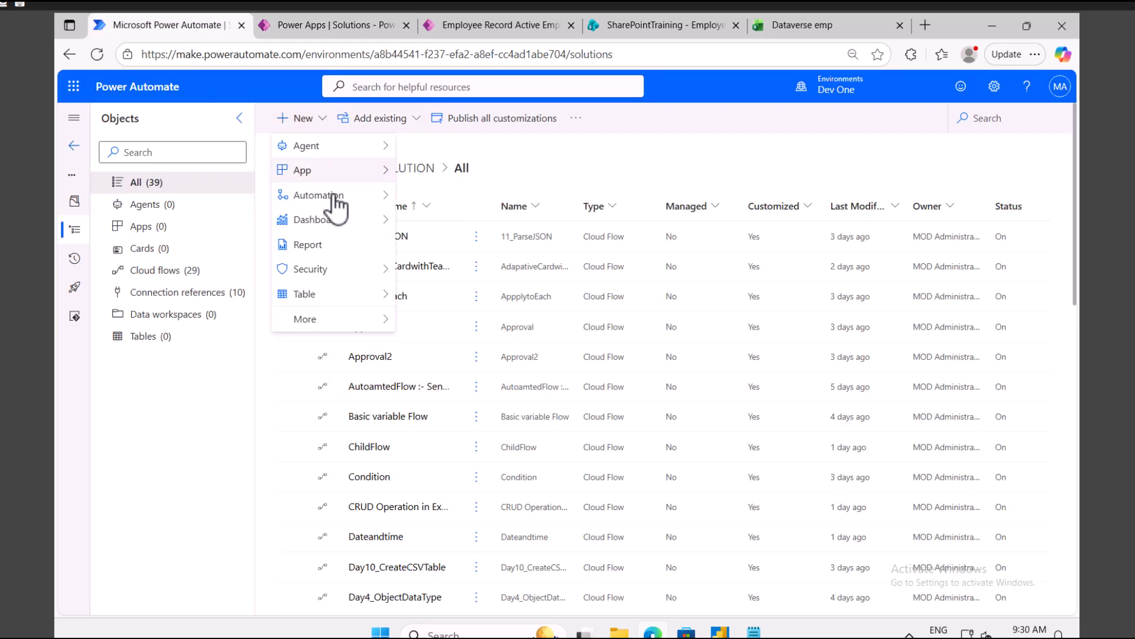
{"action": "mouse_move", "coordinate": [349, 207]}
{"action": "mouse_move", "coordinate": [459, 202]}
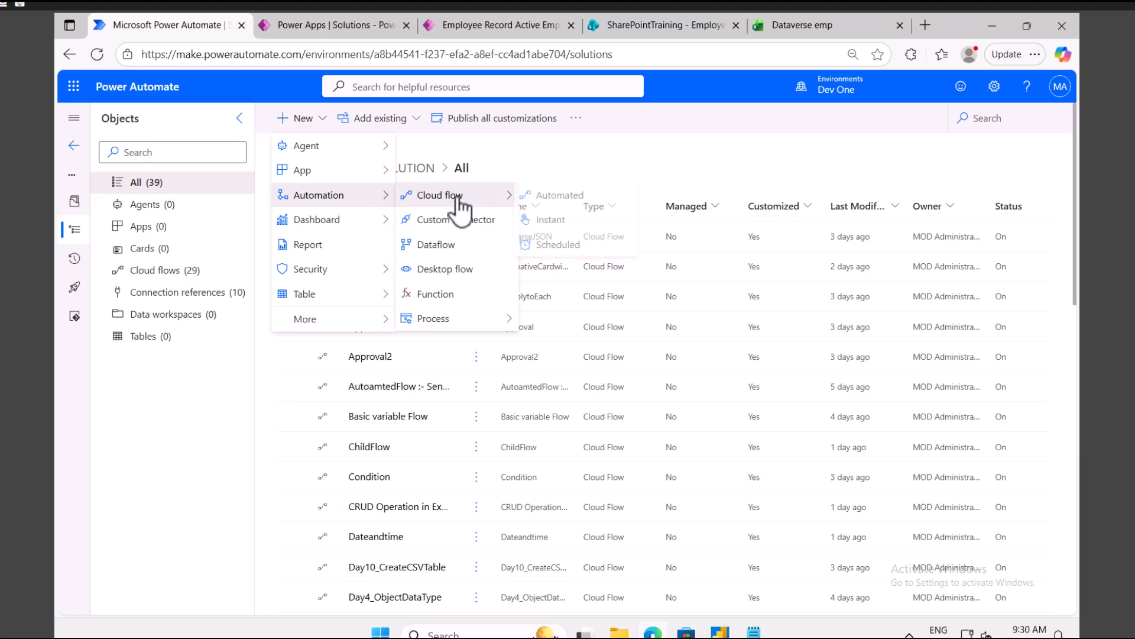
{"action": "left_click", "coordinate": [555, 220]}
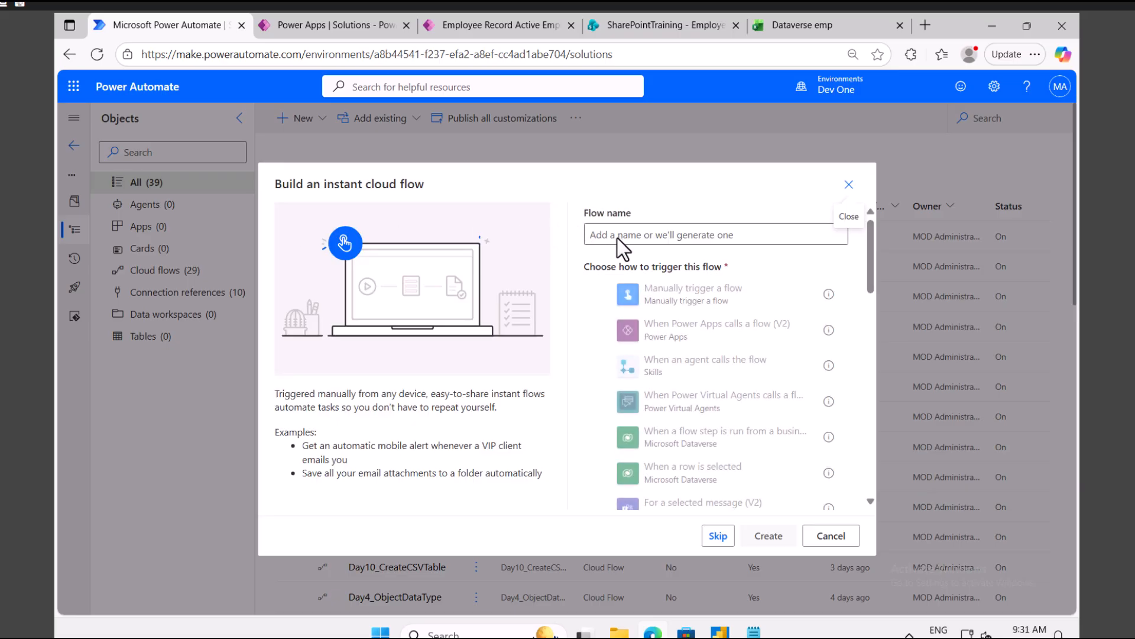
Step: Name the flow 'CRUD IN DATAVERSE', choose Manually trigger a flow, and create it
{"action": "left_click", "coordinate": [624, 234]}
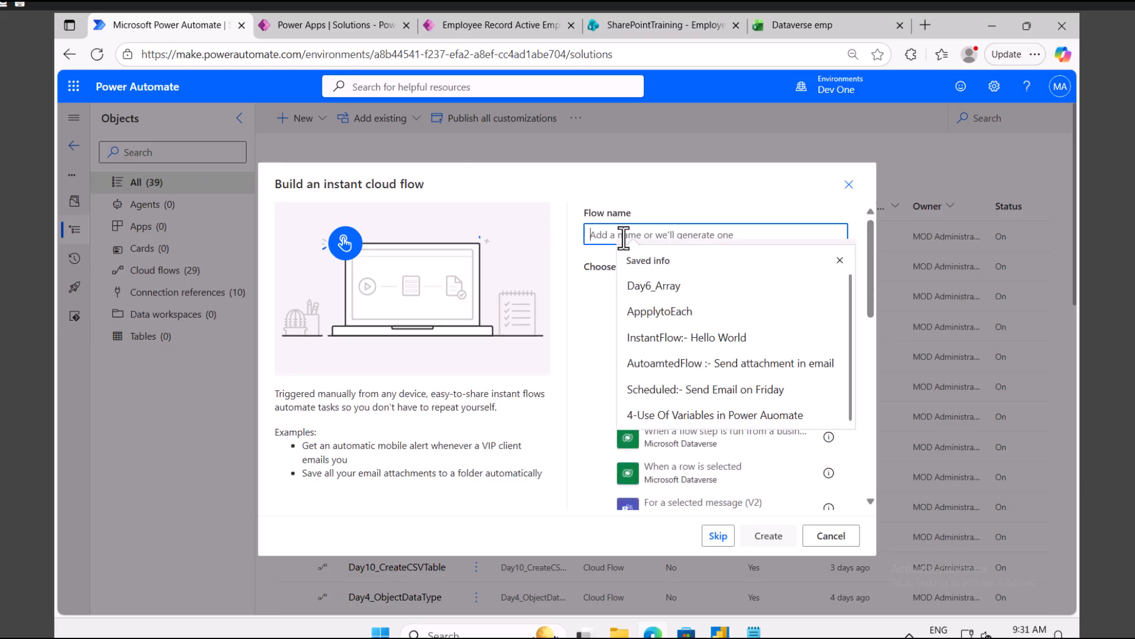
{"action": "type", "text": "CrdU"}
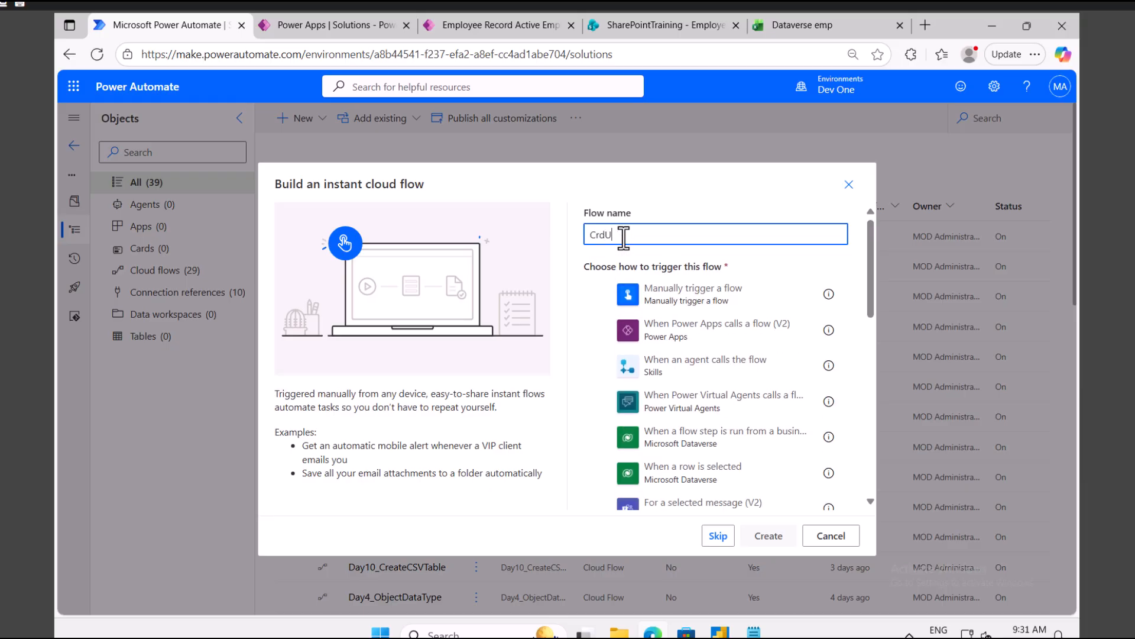
{"action": "key", "text": "BackSpace"}
{"action": "key", "text": "BackSpace"}
{"action": "key", "text": "BackSpace"}
{"action": "type", "text": "RU"}
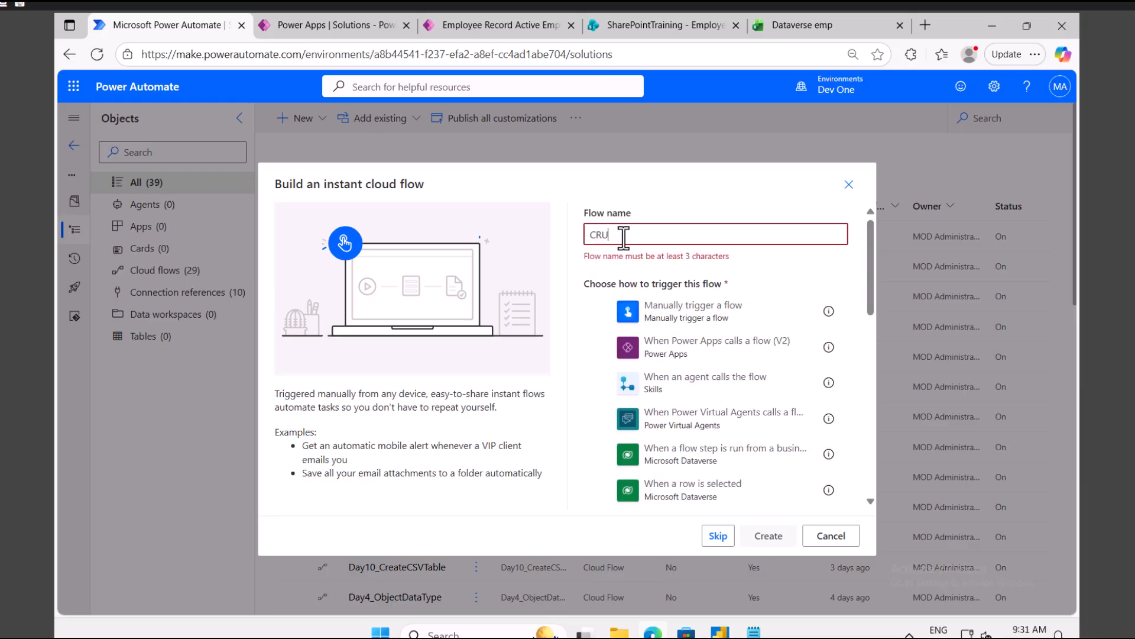
{"action": "type", "text": "D IN DATAVERSE"}
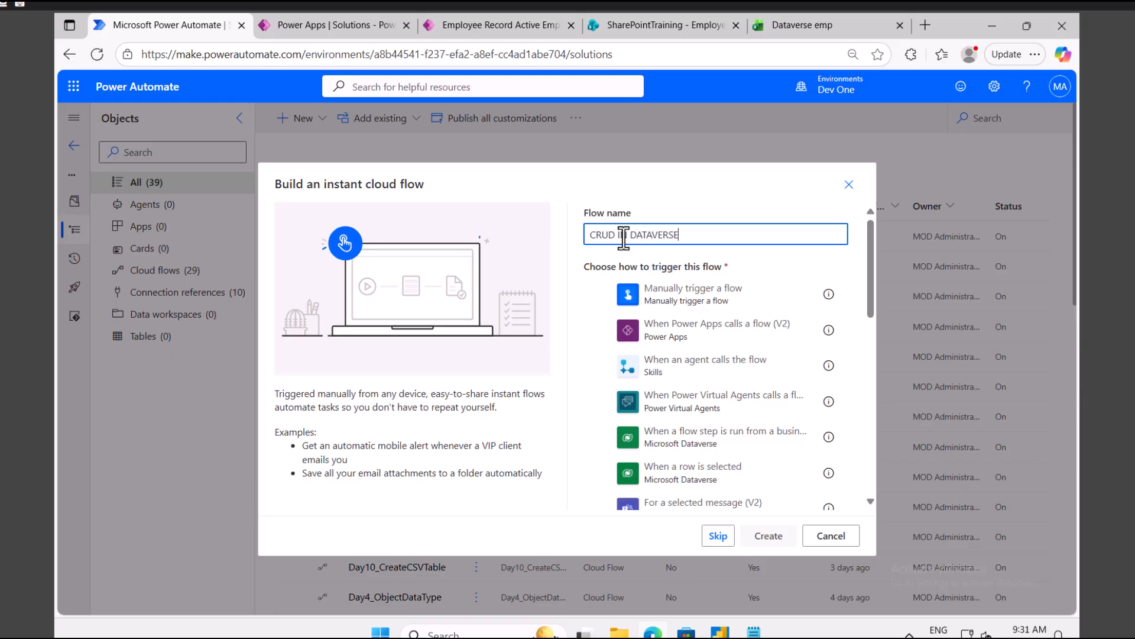
{"action": "left_click", "coordinate": [697, 295]}
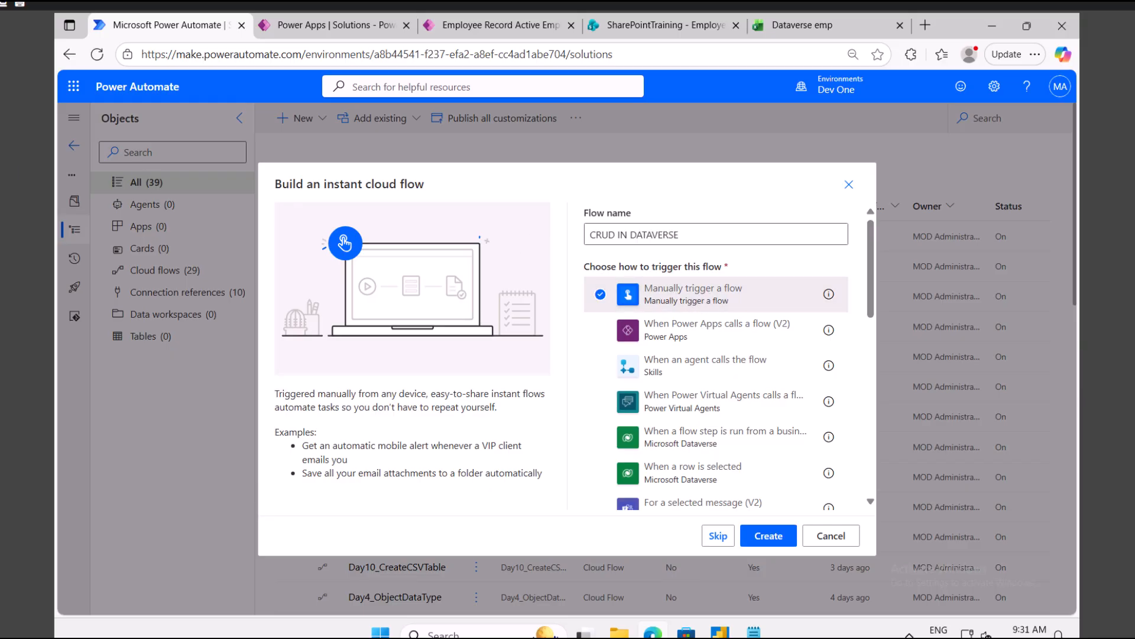
{"action": "left_click", "coordinate": [771, 539]}
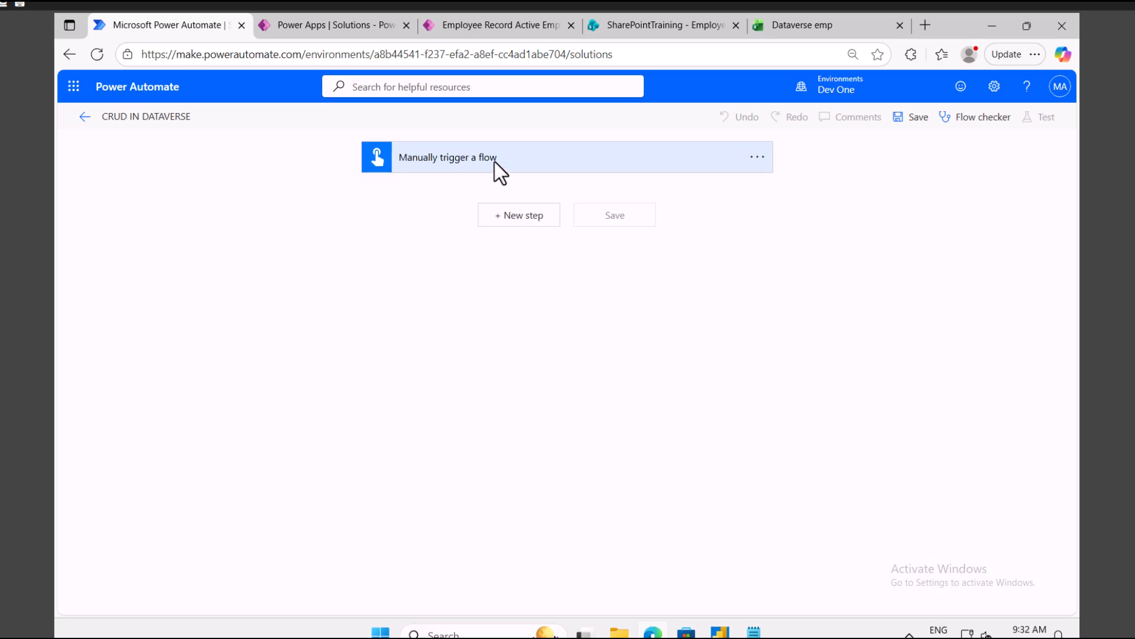
Step: Add a Microsoft Dataverse 'Add a new row' action after the manual trigger
{"action": "left_click", "coordinate": [513, 225]}
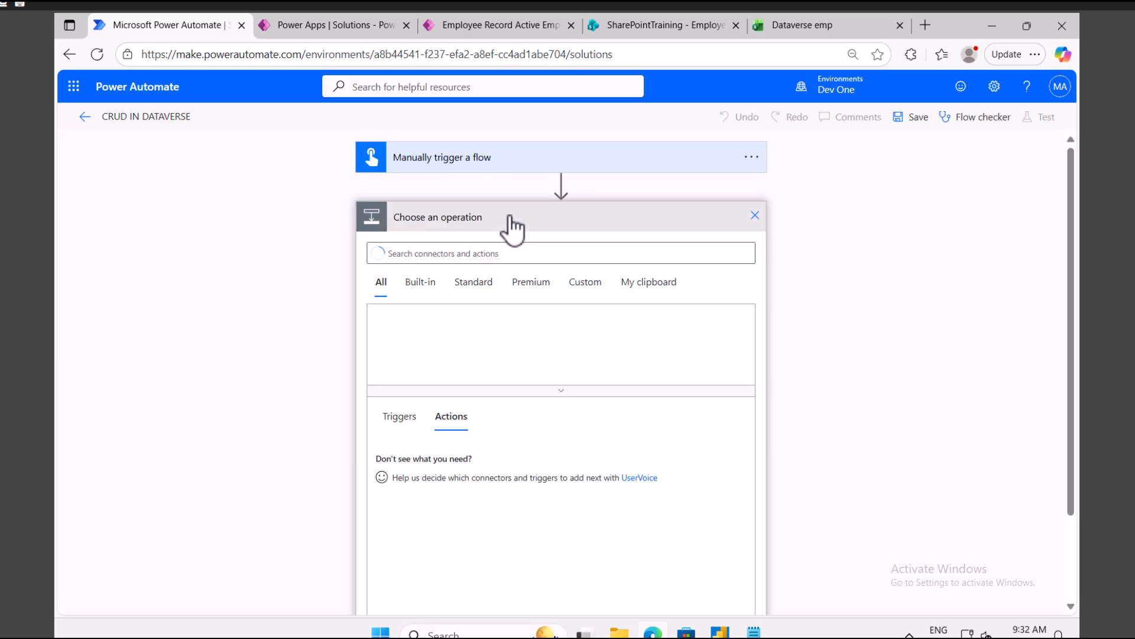
{"action": "left_click", "coordinate": [458, 254]}
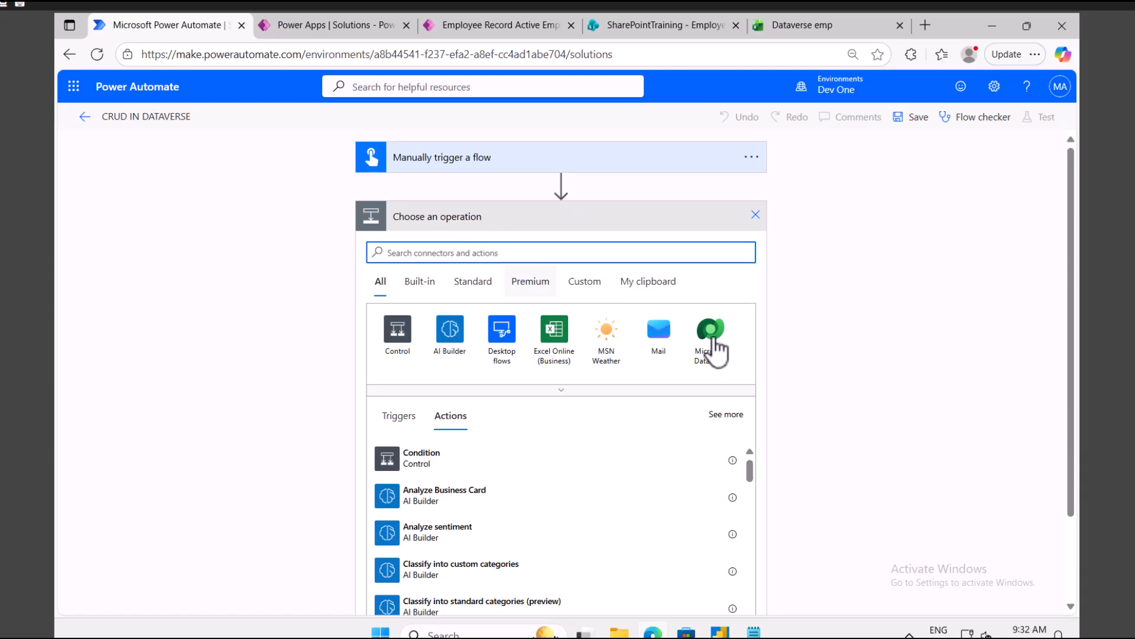
{"action": "left_click", "coordinate": [715, 343]}
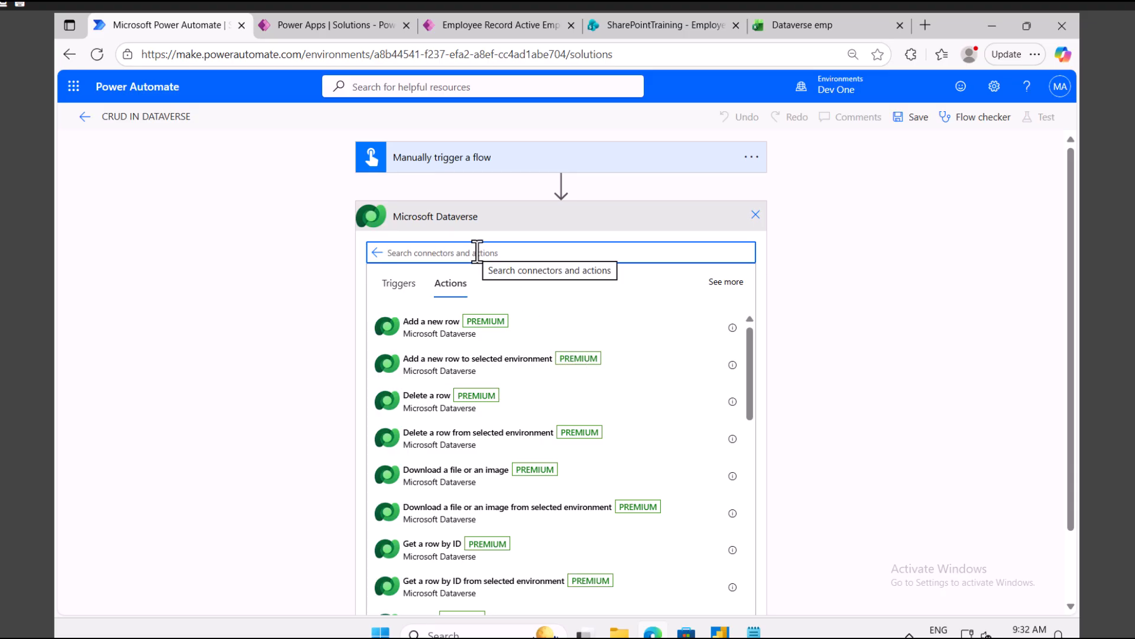
{"action": "left_click", "coordinate": [439, 331]}
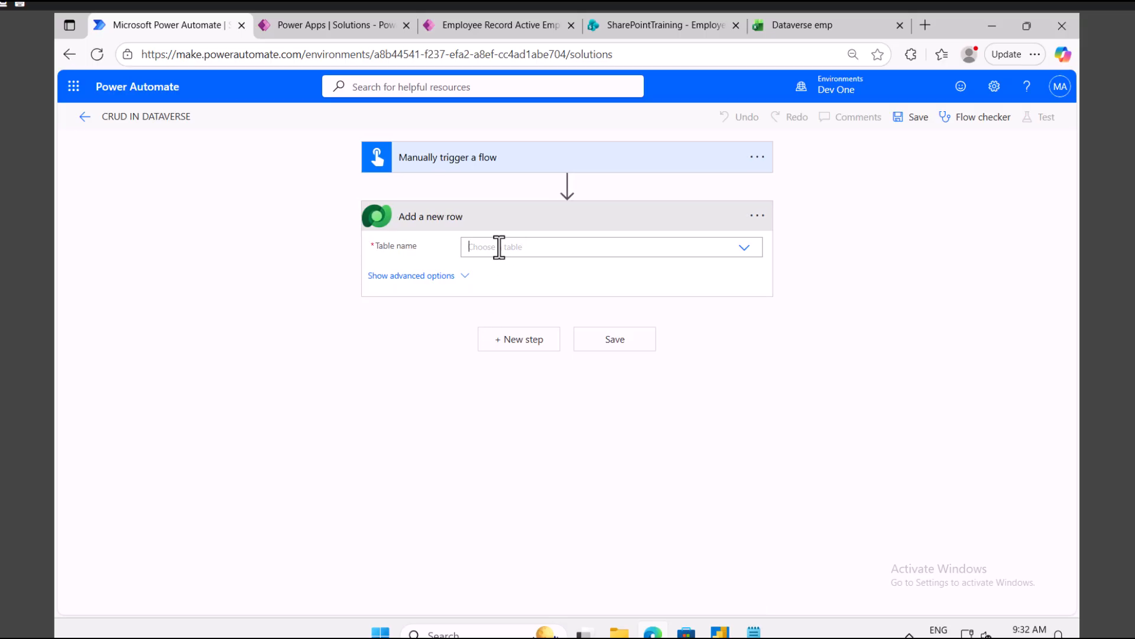
Step: Set the action's Table name to Employee Record
{"action": "left_click", "coordinate": [499, 247]}
{"action": "left_click", "coordinate": [355, 25]}
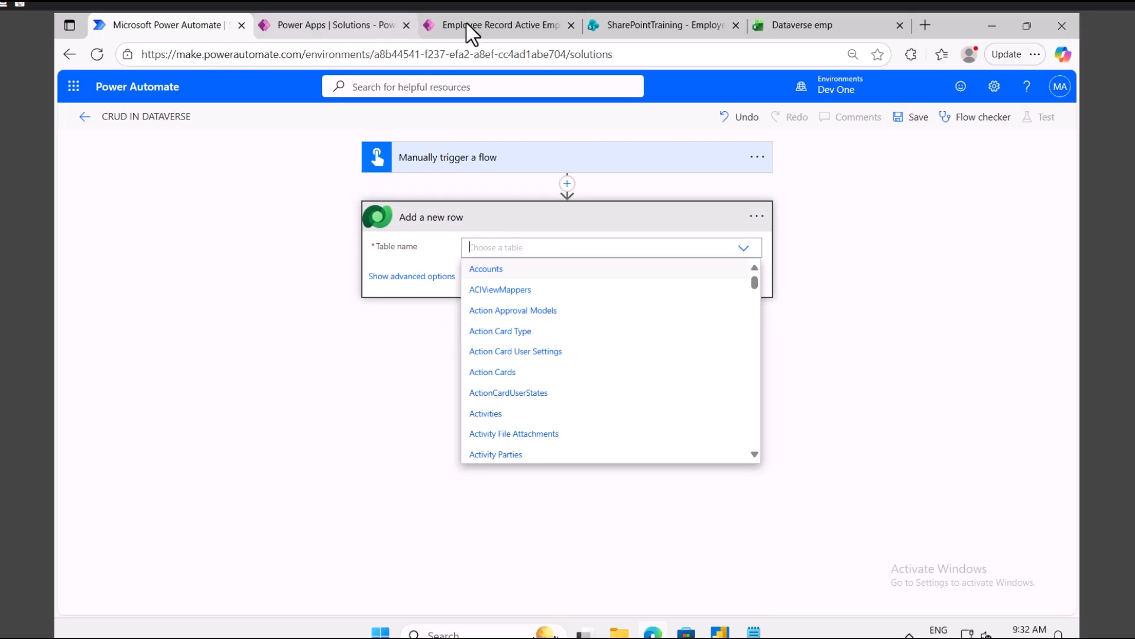
{"action": "left_click", "coordinate": [458, 24]}
{"action": "left_click", "coordinate": [350, 25]}
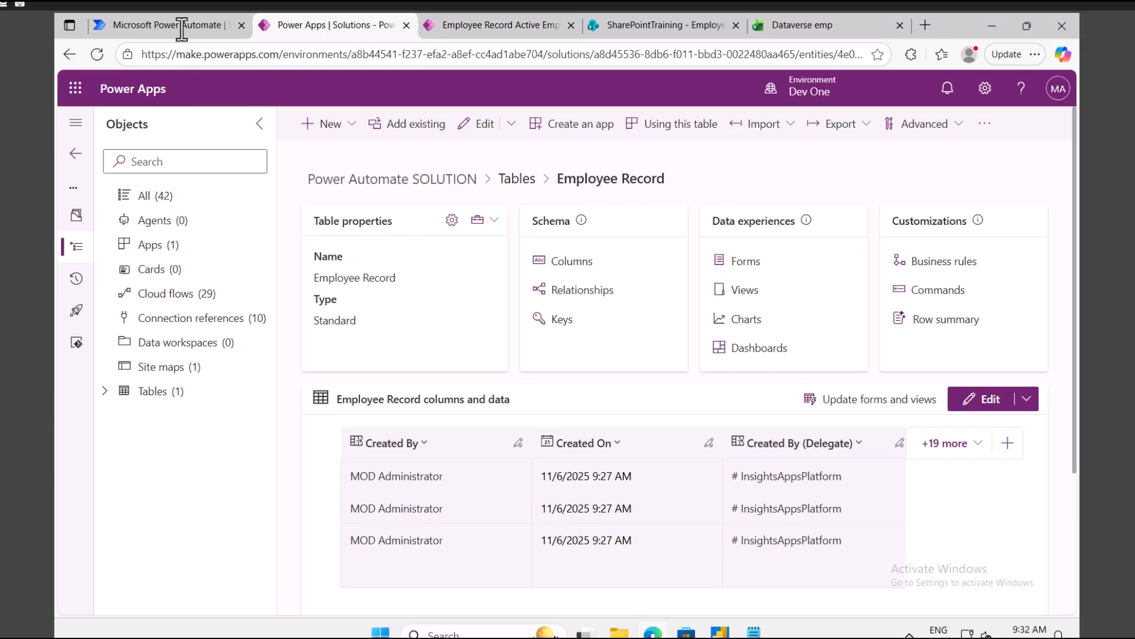
{"action": "left_click", "coordinate": [204, 31]}
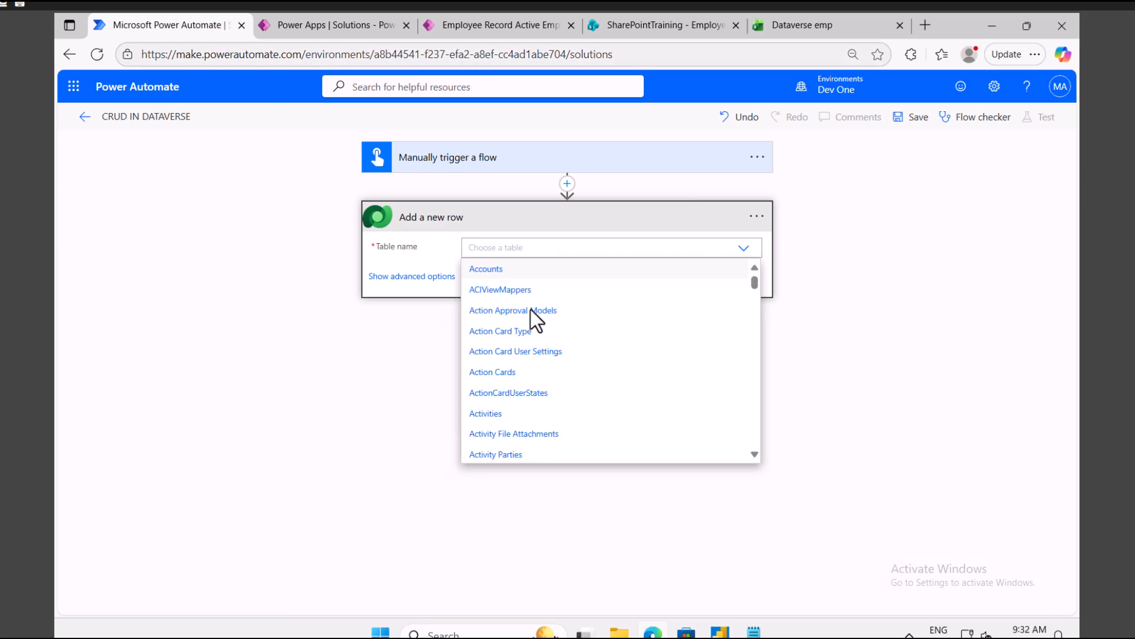
{"action": "type", "text": "e"}
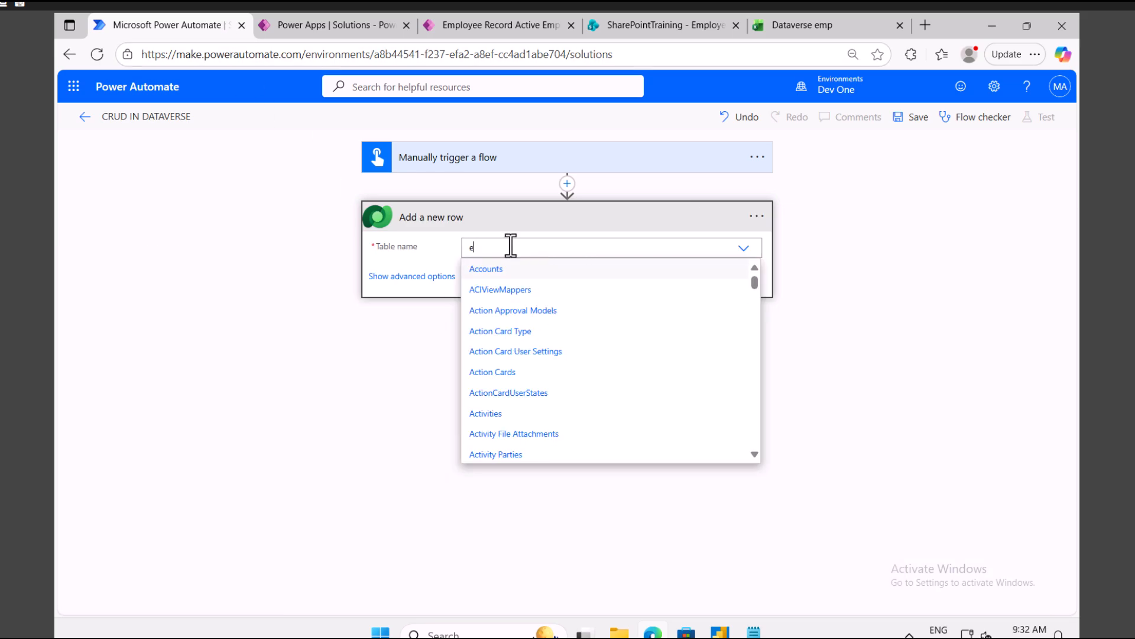
{"action": "type", "text": "mployee re"}
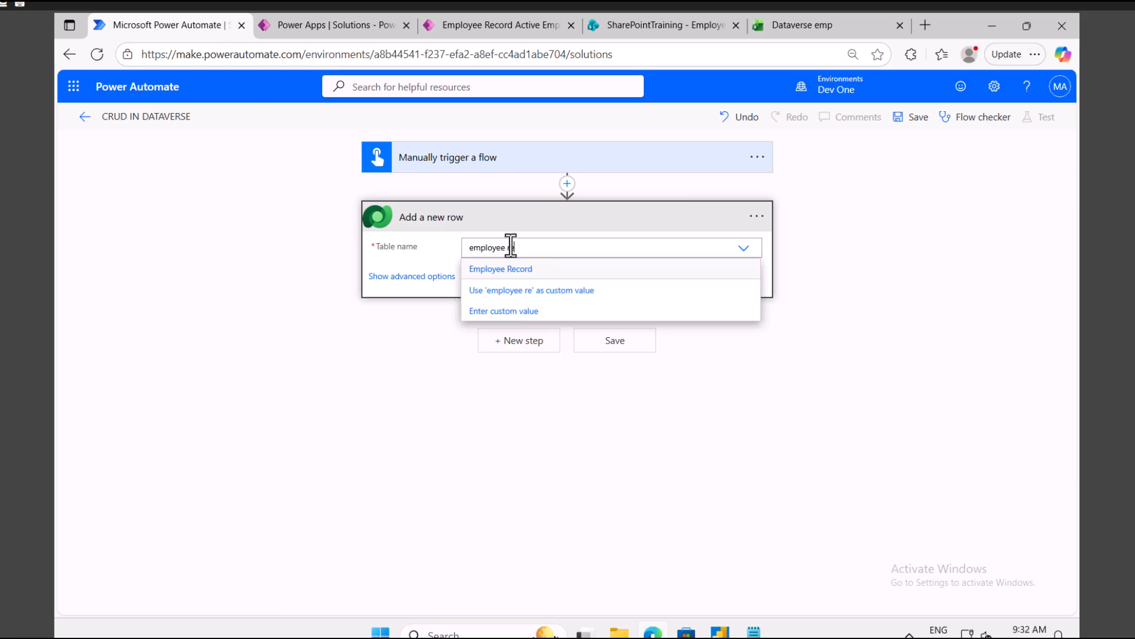
{"action": "left_click", "coordinate": [512, 269]}
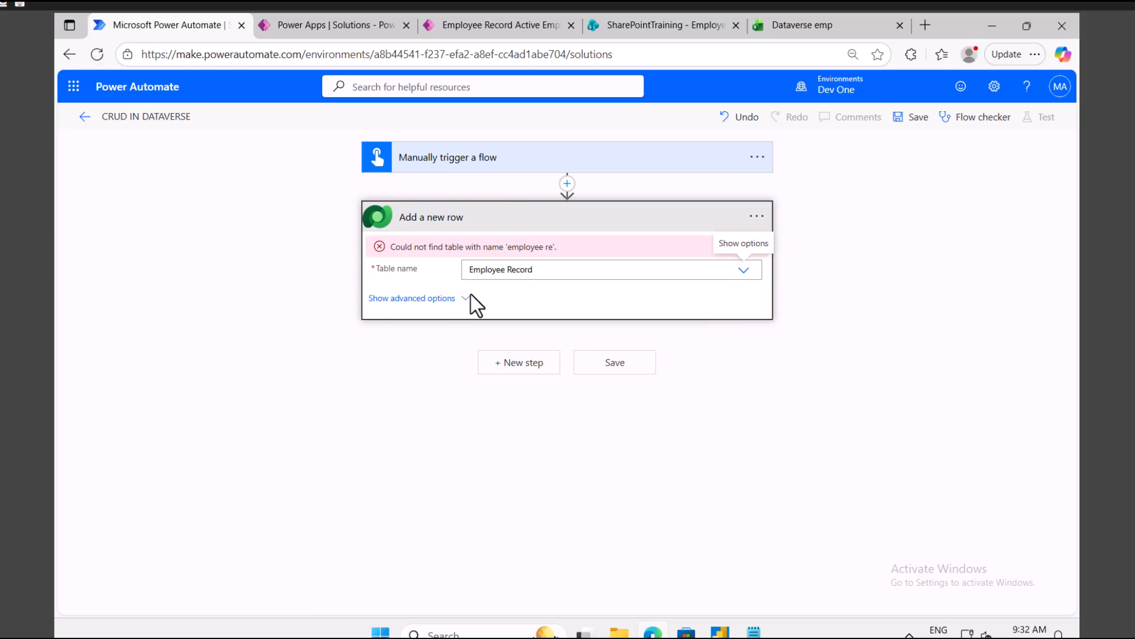
Step: Show the add-row step's advanced fields and inspect EmployeeId, Salary and the Status choices
{"action": "left_click", "coordinate": [449, 277]}
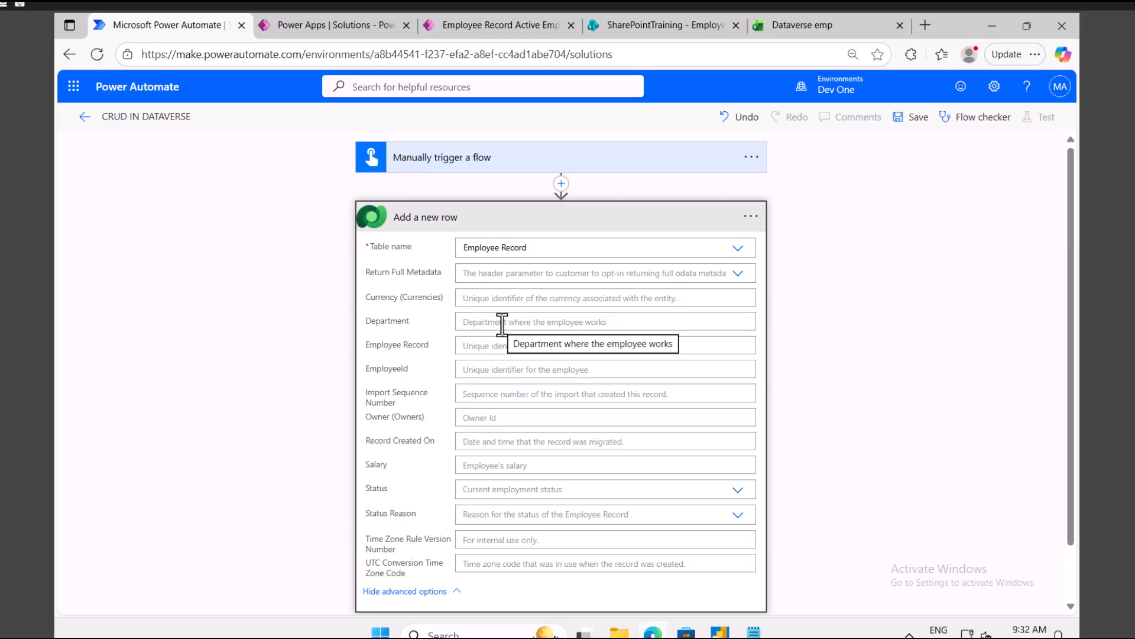
{"action": "left_click", "coordinate": [502, 370]}
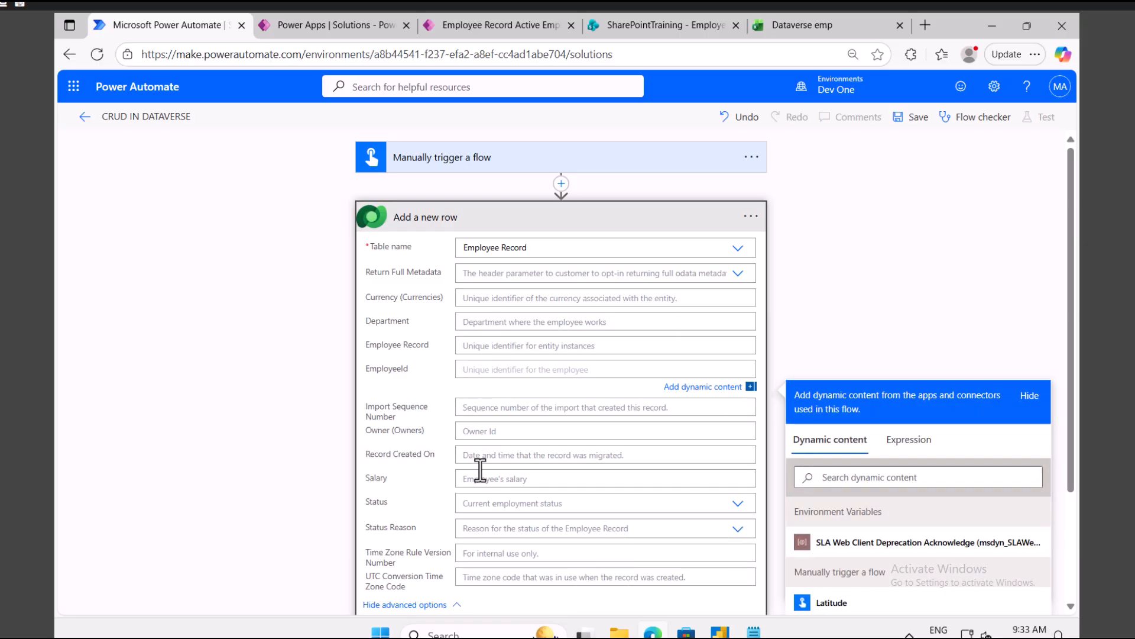
{"action": "left_click", "coordinate": [485, 478]}
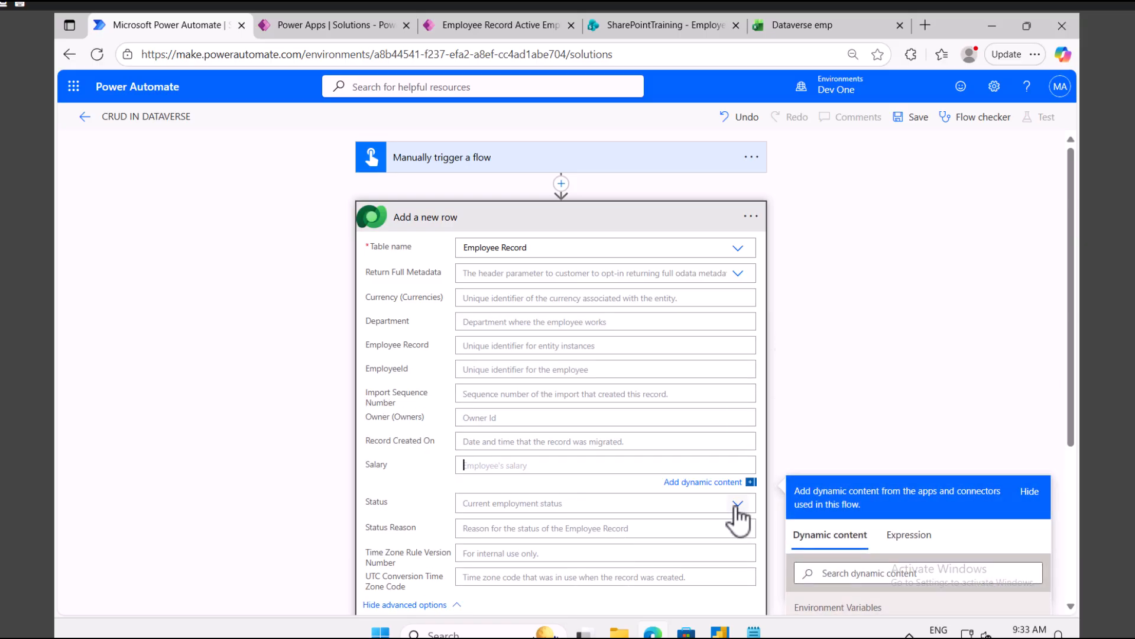
{"action": "left_click", "coordinate": [737, 504]}
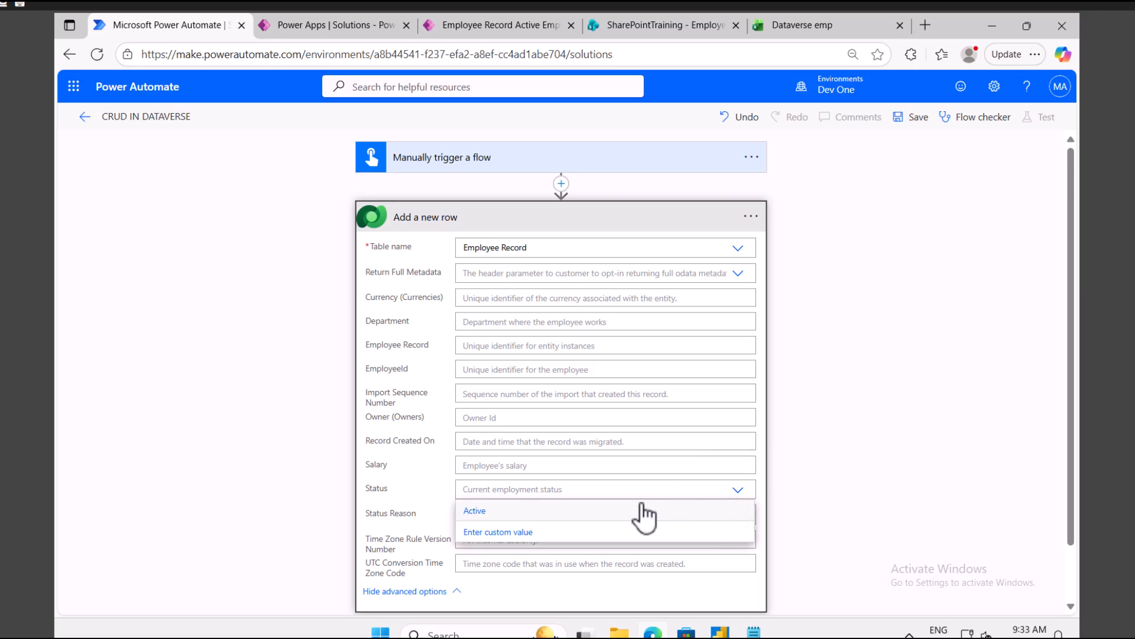
{"action": "left_click", "coordinate": [848, 382]}
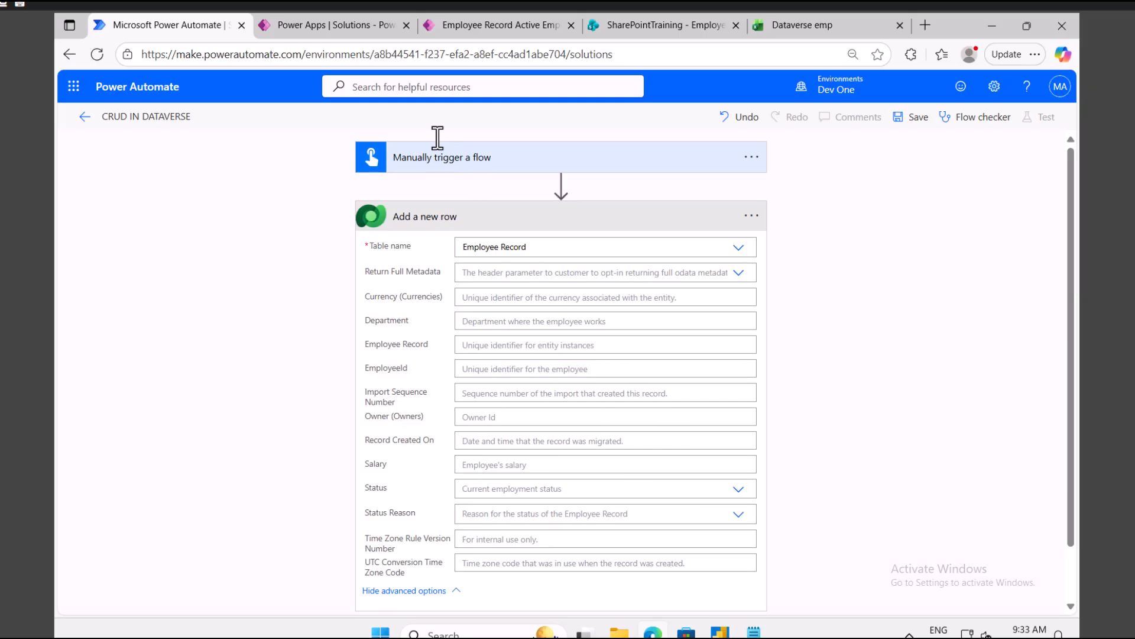
Step: Add a Number input to the manual trigger for the employee ID, editing its prompt
{"action": "left_click", "coordinate": [443, 159]}
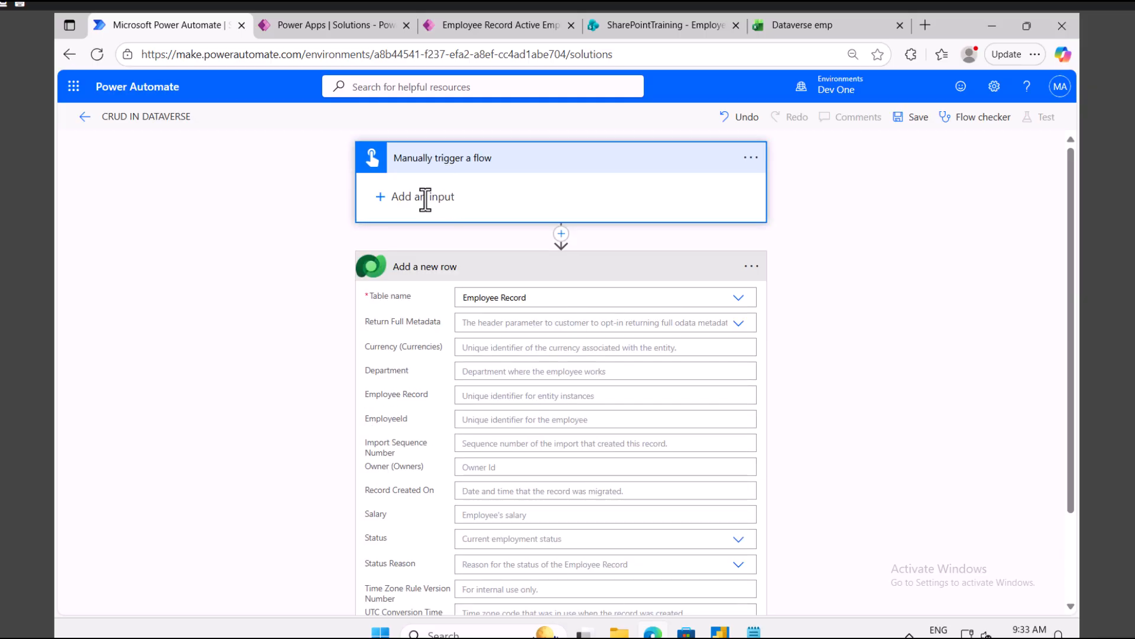
{"action": "left_click", "coordinate": [417, 198]}
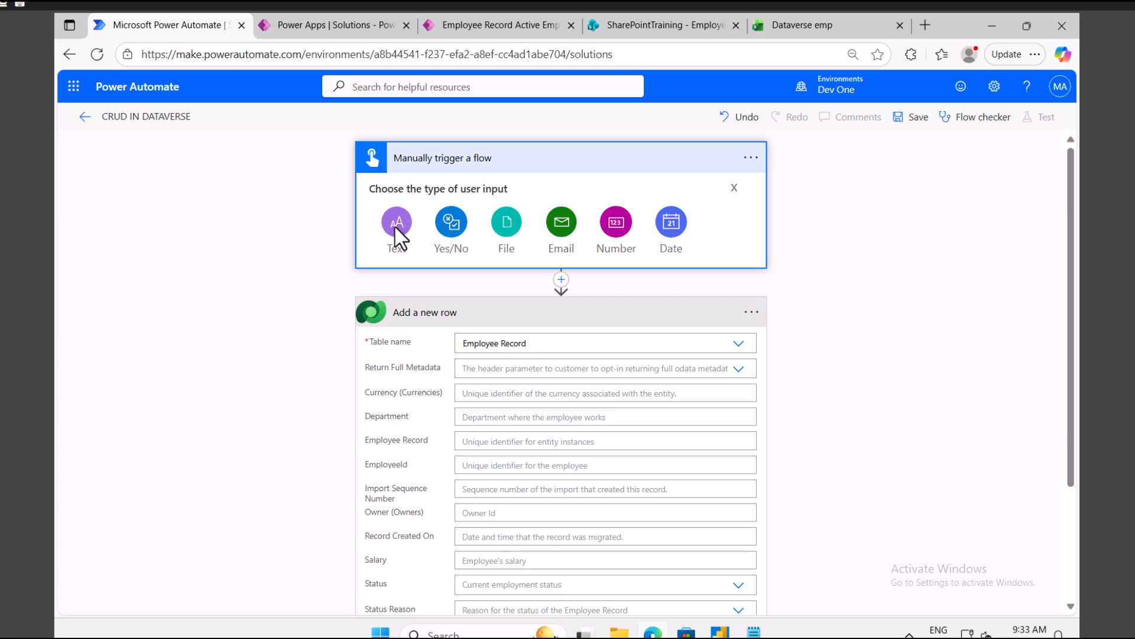
{"action": "left_click", "coordinate": [615, 224]}
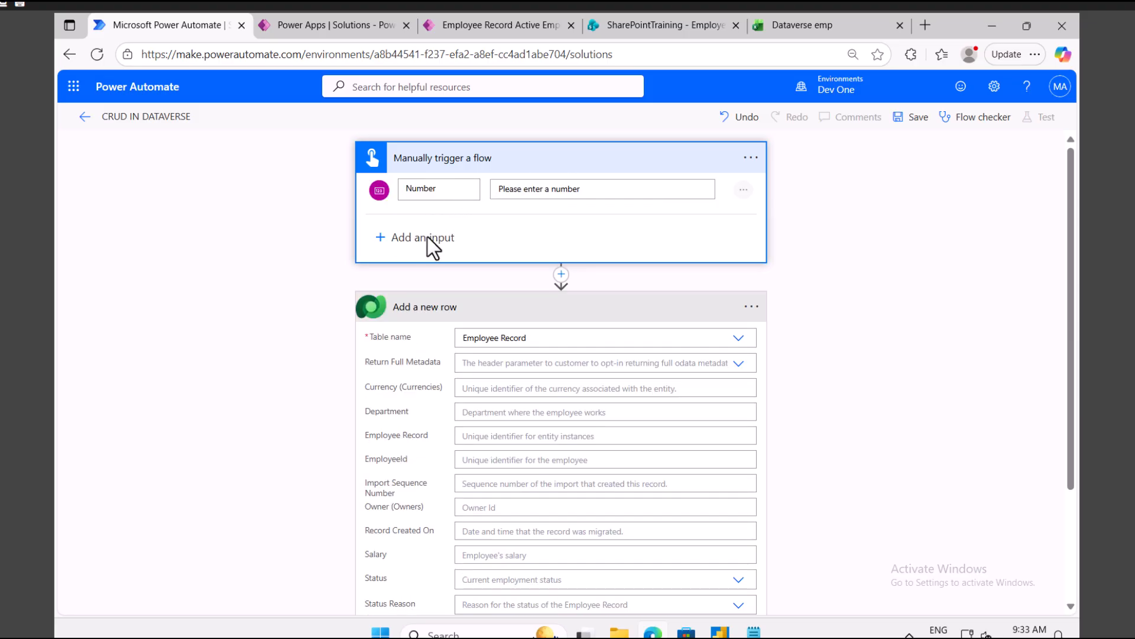
{"action": "double_click", "coordinate": [565, 189]}
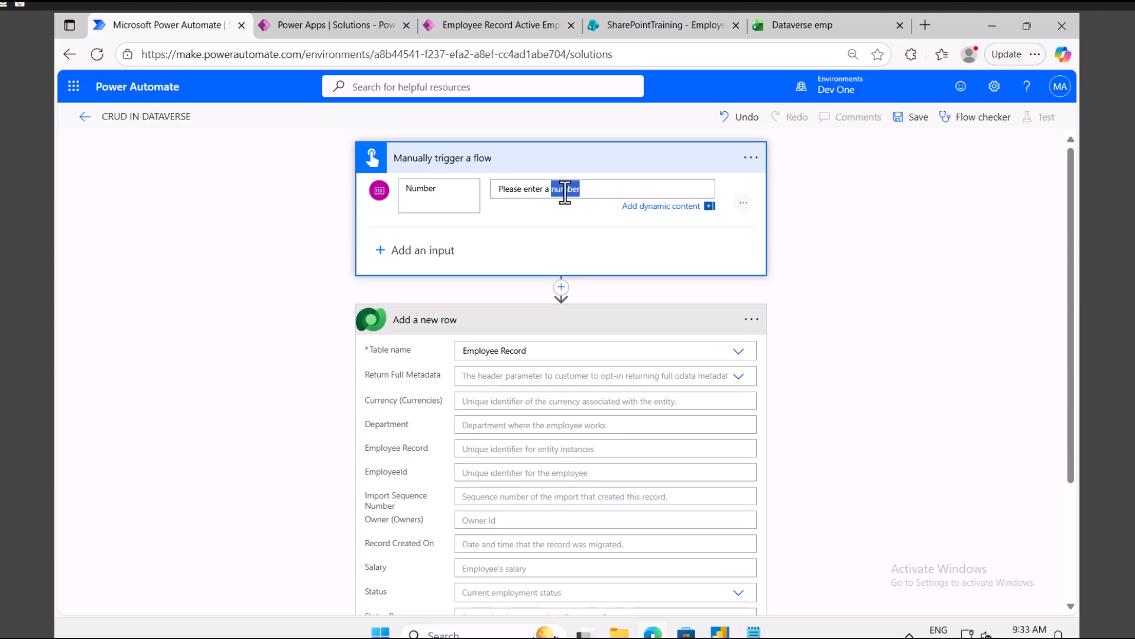
{"action": "key", "text": "BackSpace"}
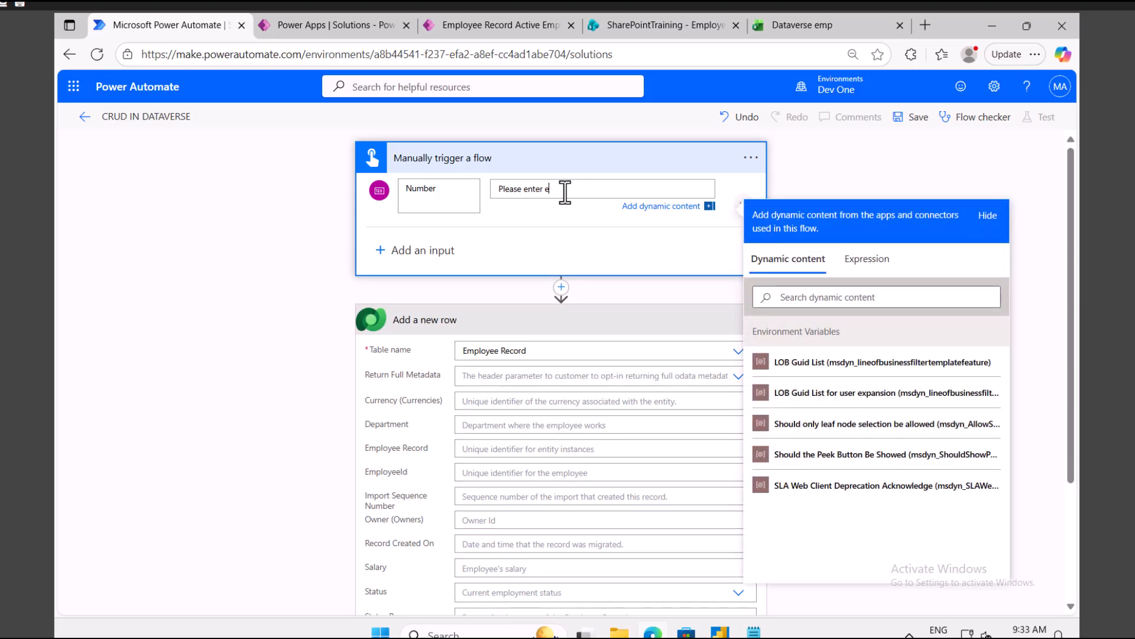
Step: Add a Text input for department and a Number input for salary, trimming their prompts
{"action": "left_click", "coordinate": [417, 250]}
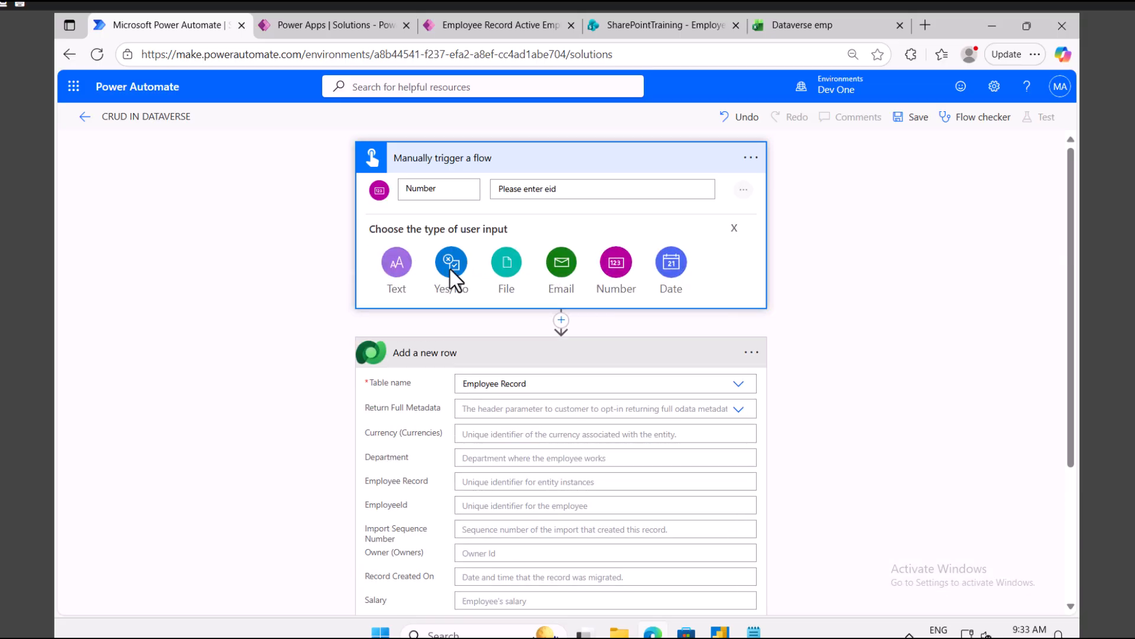
{"action": "left_click", "coordinate": [390, 265]}
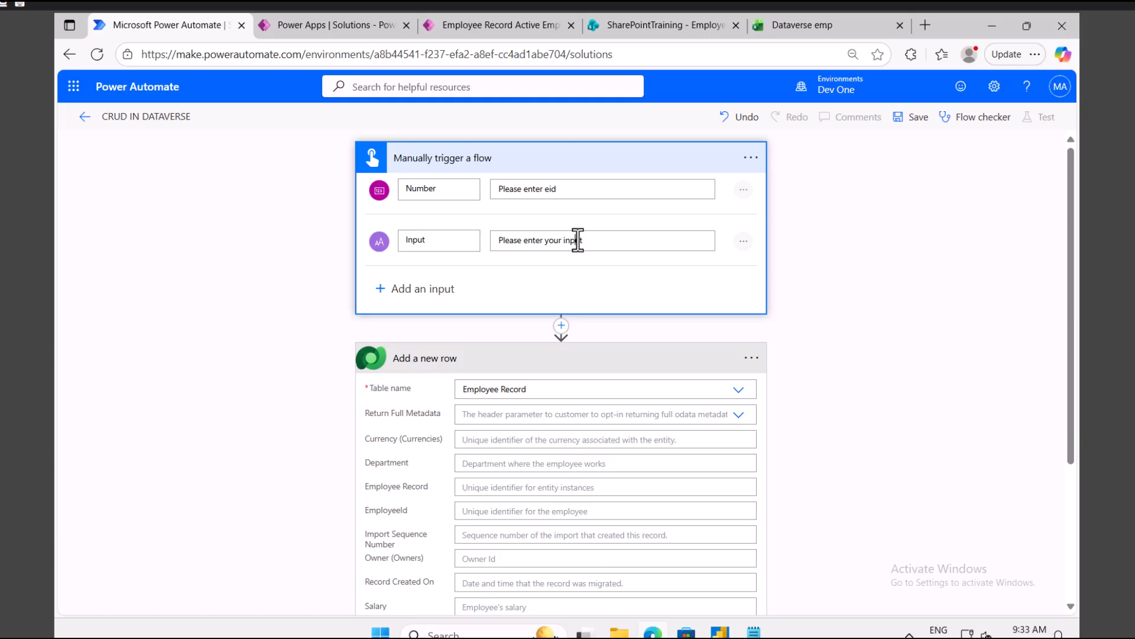
{"action": "double_click", "coordinate": [578, 240]}
{"action": "key", "text": "BackSpace"}
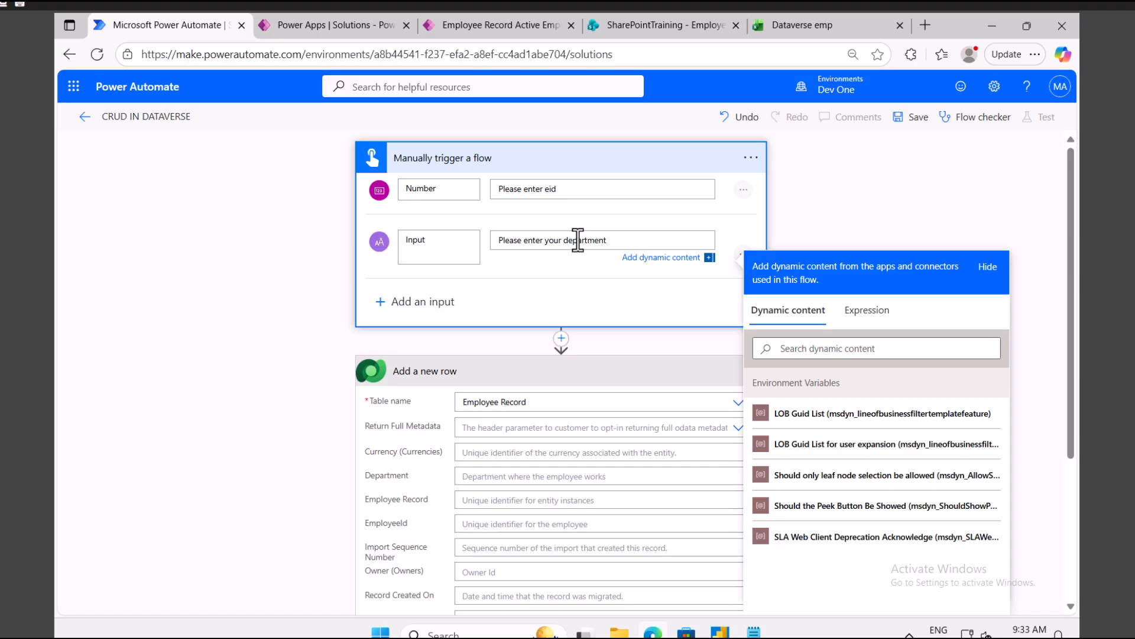
{"action": "left_click", "coordinate": [433, 303]}
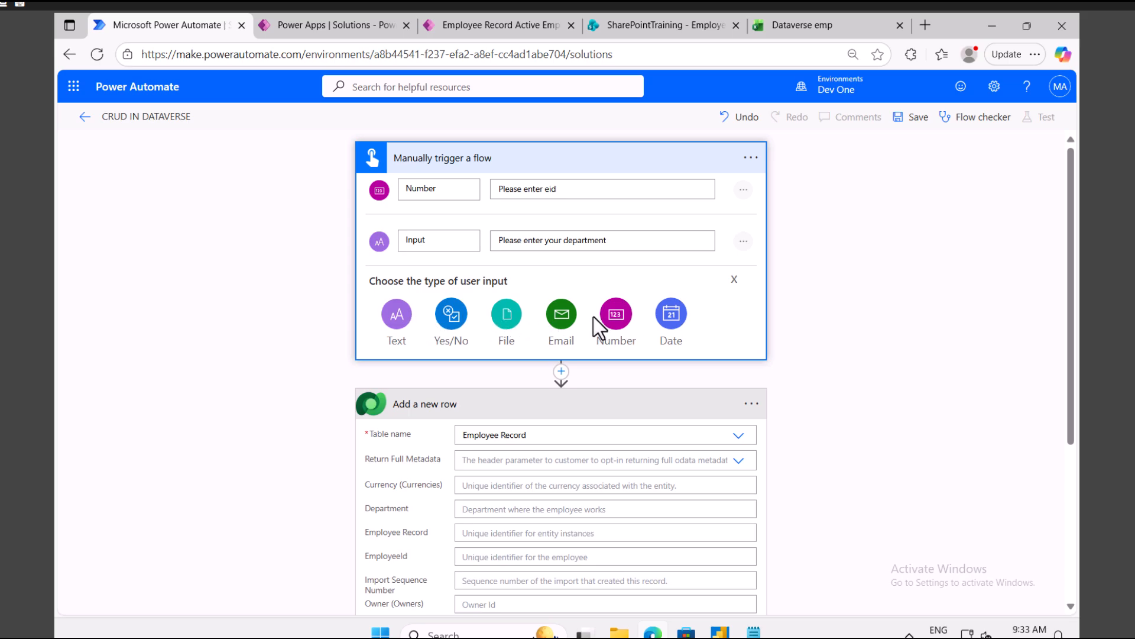
{"action": "left_click", "coordinate": [617, 316]}
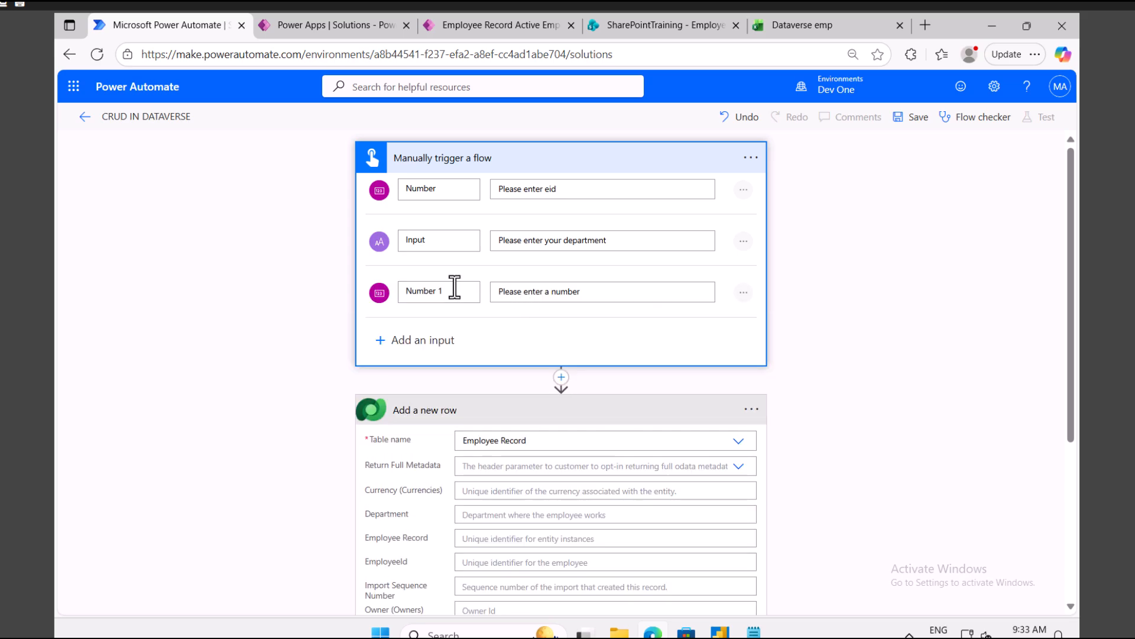
{"action": "double_click", "coordinate": [574, 294]}
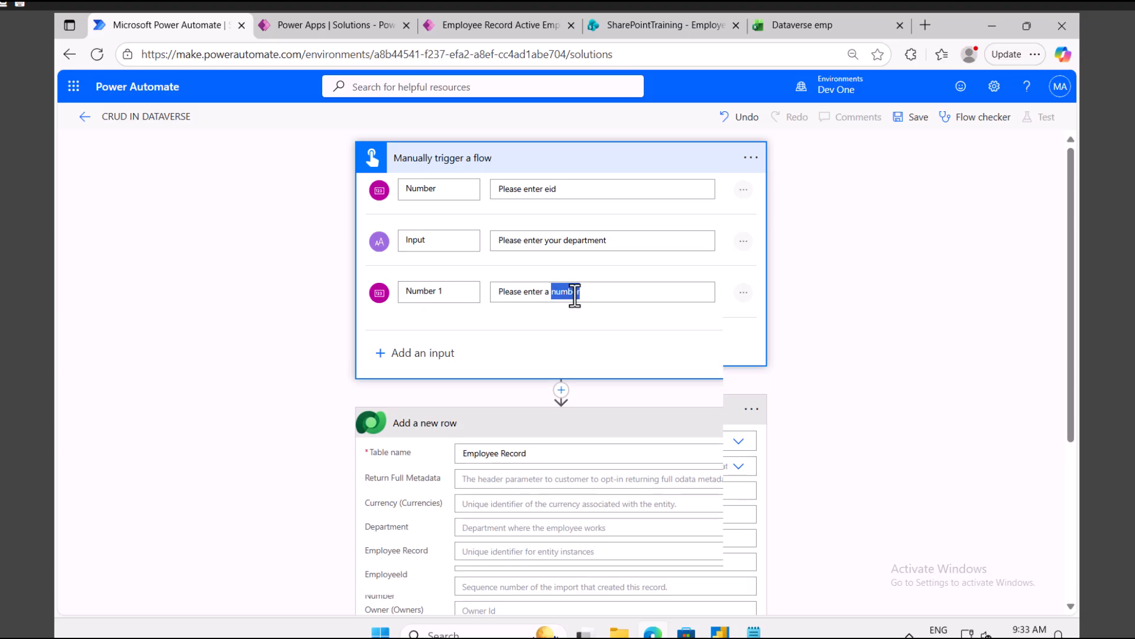
{"action": "key", "text": "BackSpace"}
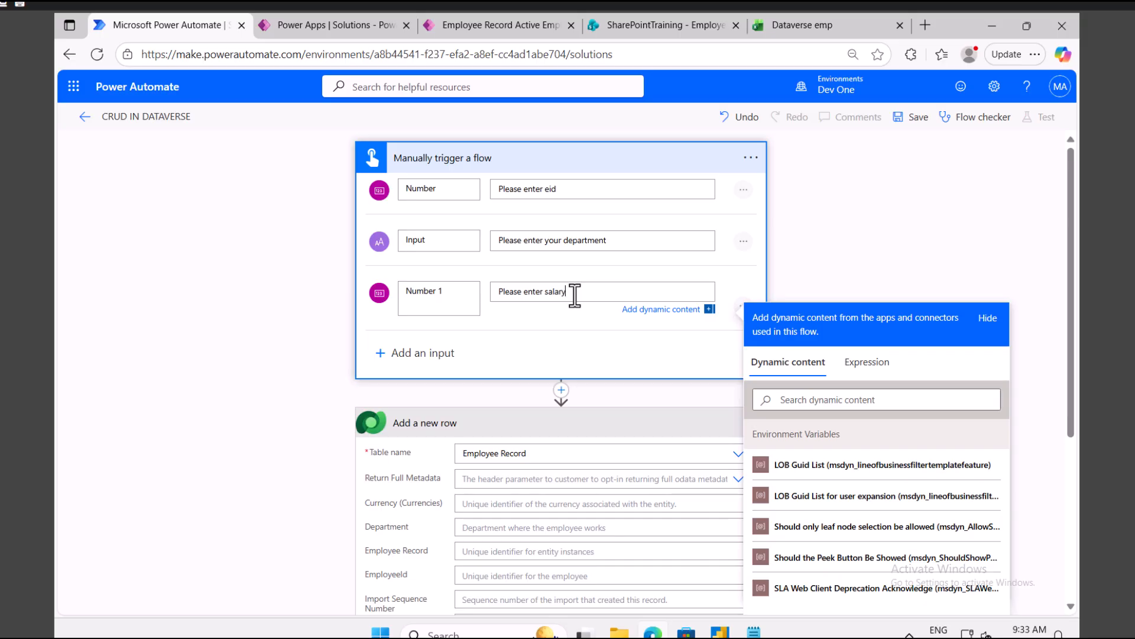
{"action": "scroll", "coordinate": [575, 295], "scroll_direction": "down", "scroll_amount": 3}
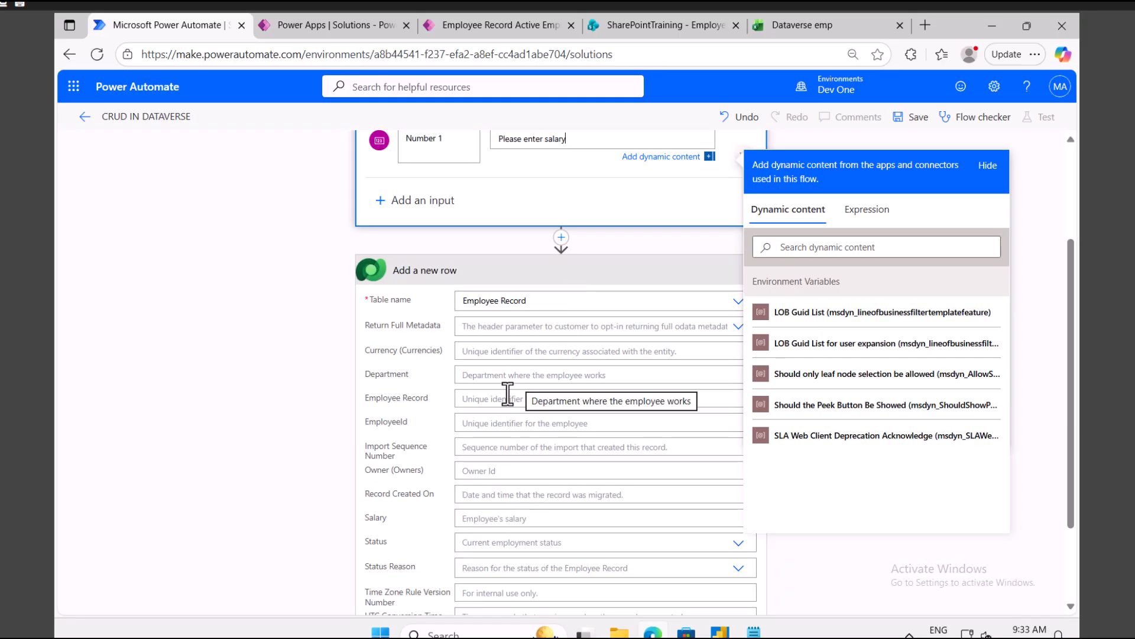
Step: Fill EmployeeId with the trigger's Number value and Salary with Number 1
{"action": "left_click", "coordinate": [504, 421]}
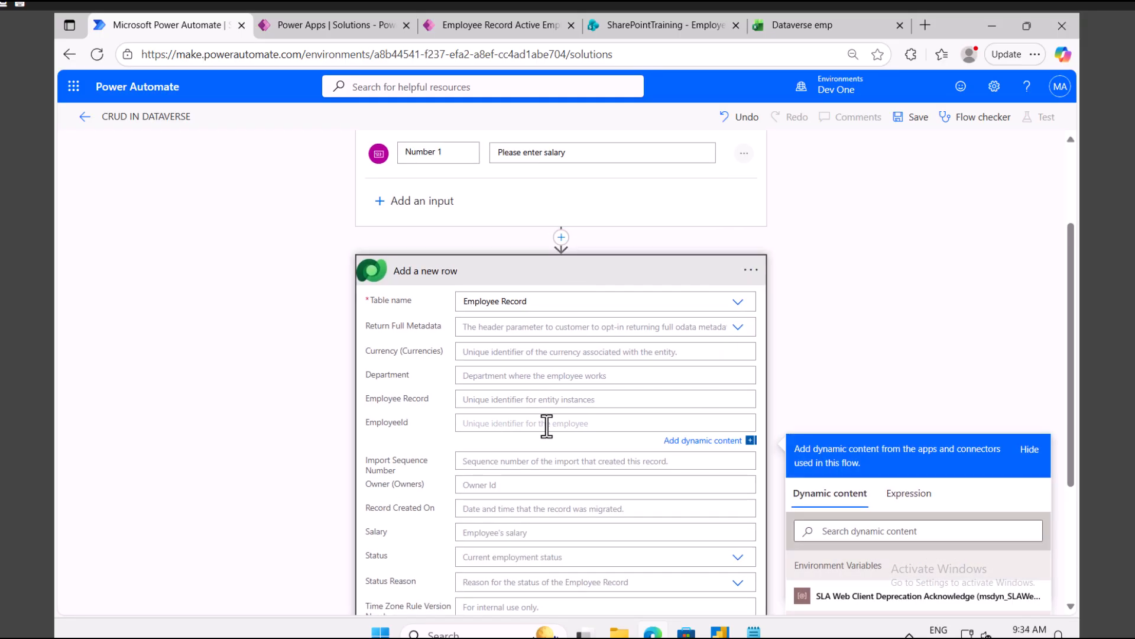
{"action": "scroll", "coordinate": [604, 426], "scroll_direction": "down", "scroll_amount": 3}
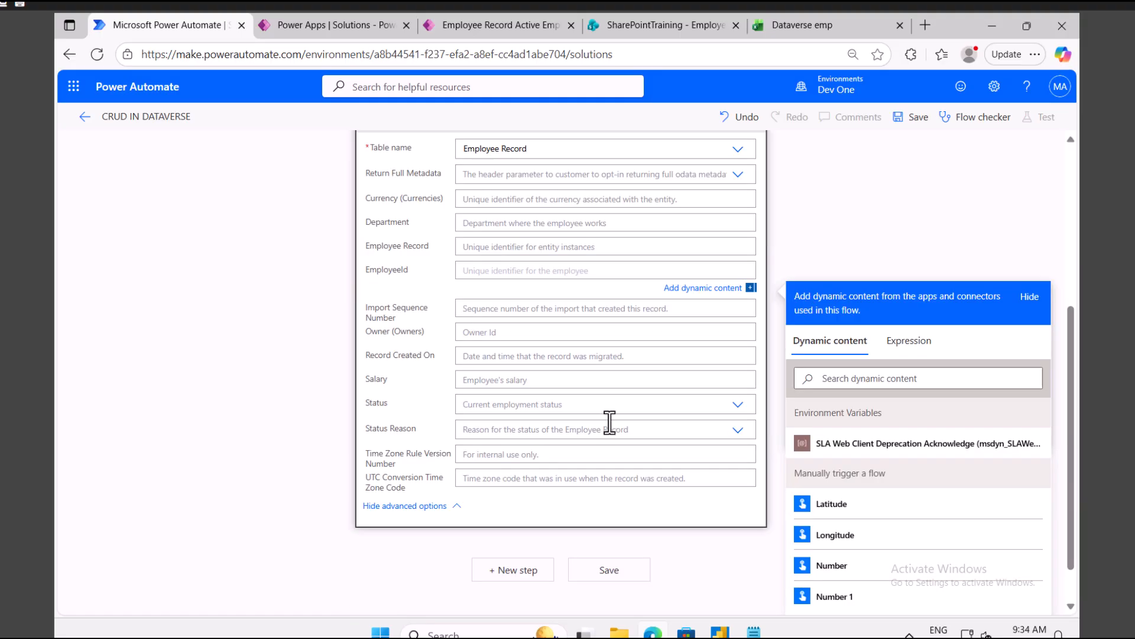
{"action": "left_click", "coordinate": [854, 377]}
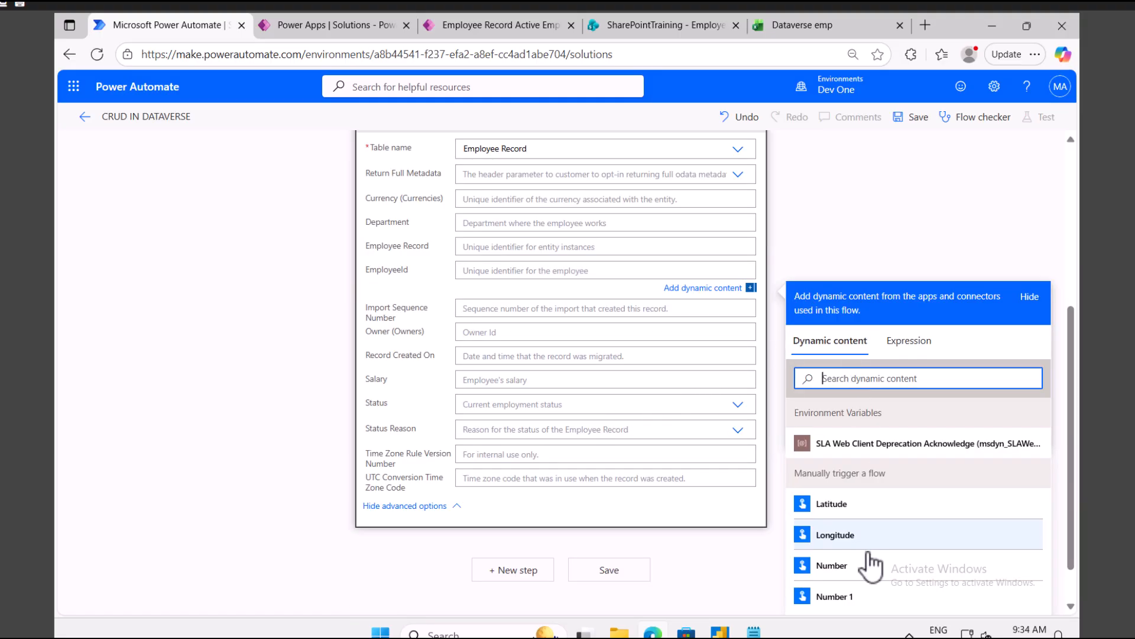
{"action": "left_click", "coordinate": [834, 565]}
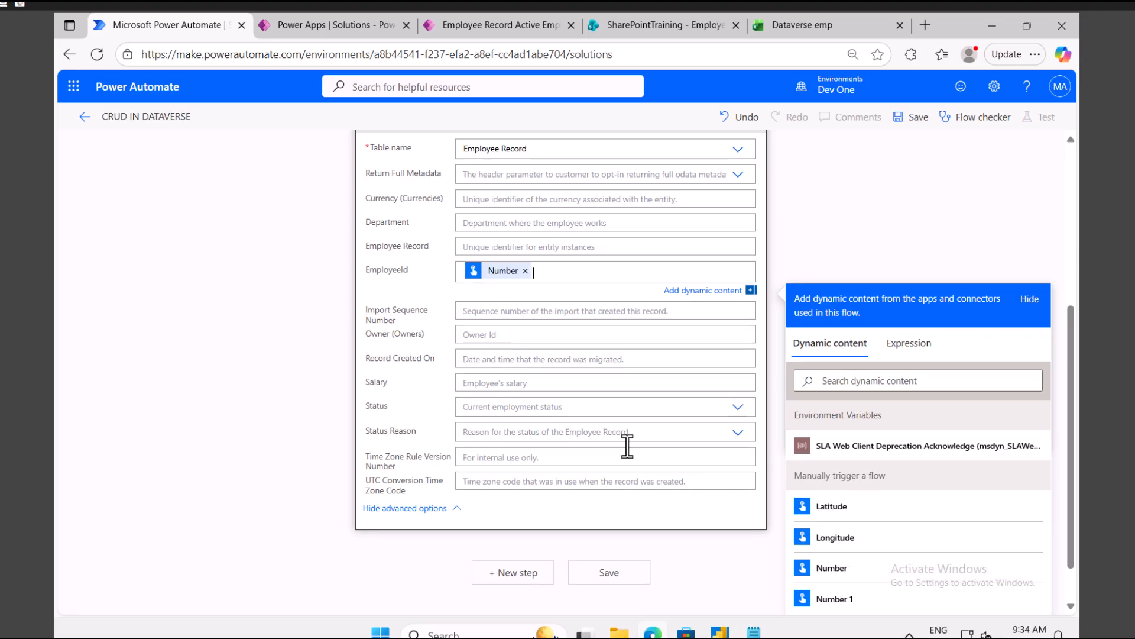
{"action": "scroll", "coordinate": [587, 349], "scroll_direction": "up", "scroll_amount": 5}
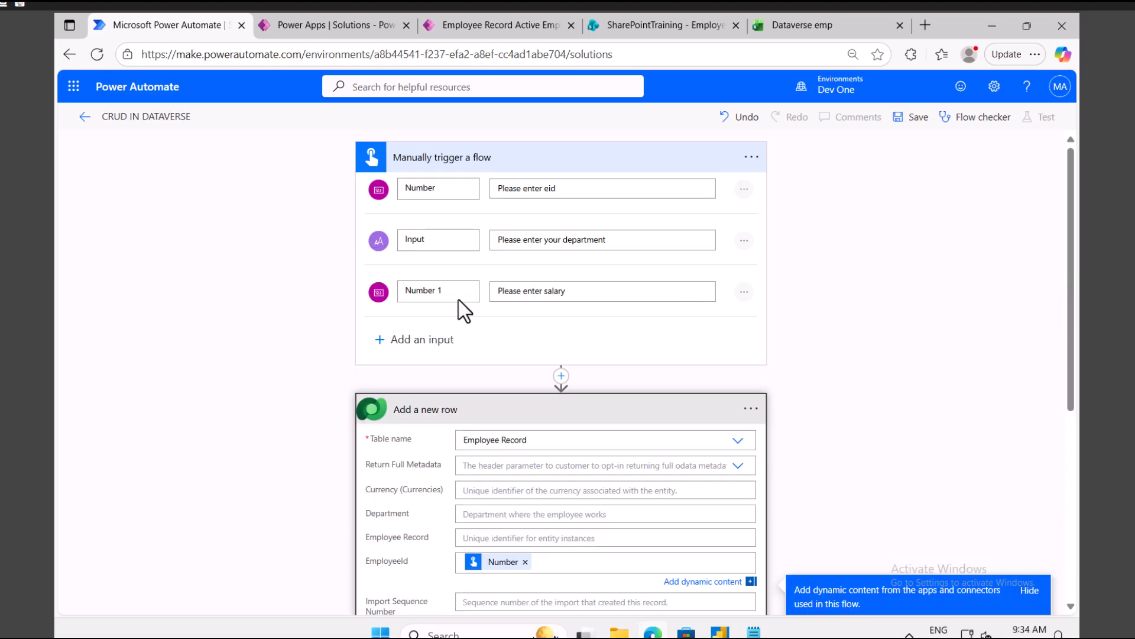
{"action": "scroll", "coordinate": [464, 308], "scroll_direction": "down", "scroll_amount": 6}
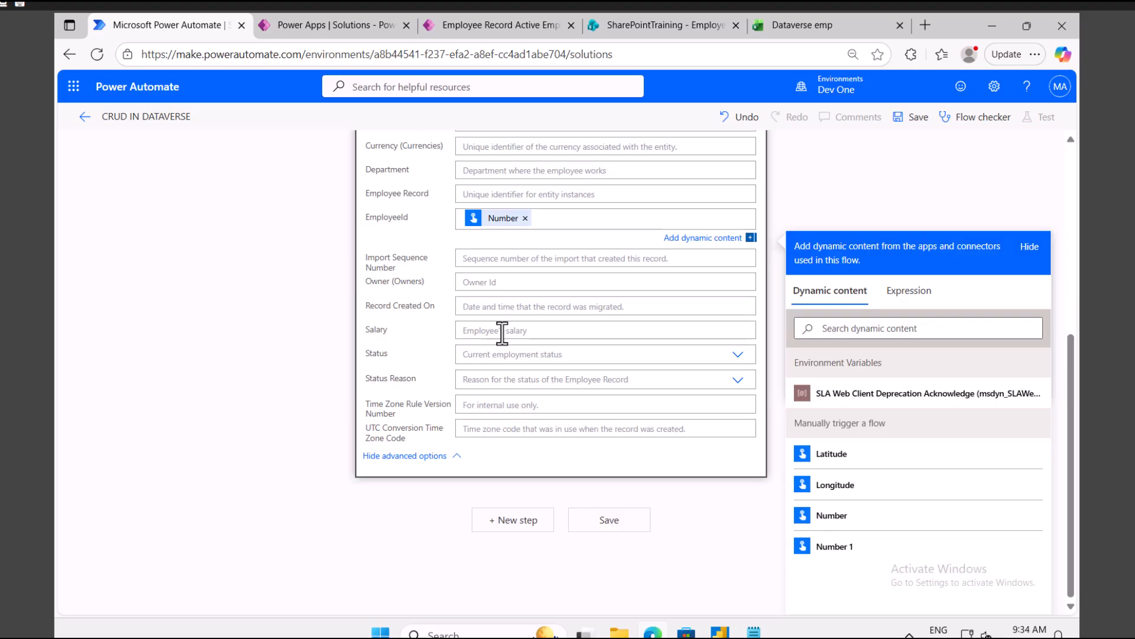
{"action": "left_click", "coordinate": [501, 333]}
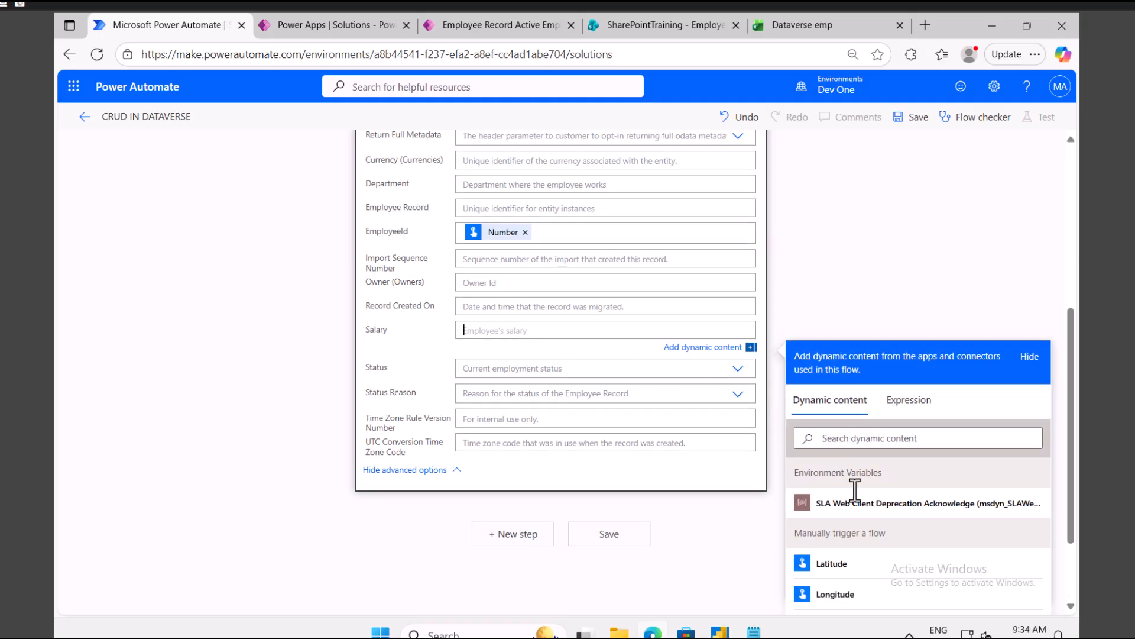
{"action": "scroll", "coordinate": [855, 490], "scroll_direction": "down", "scroll_amount": 2}
{"action": "left_click", "coordinate": [857, 548]}
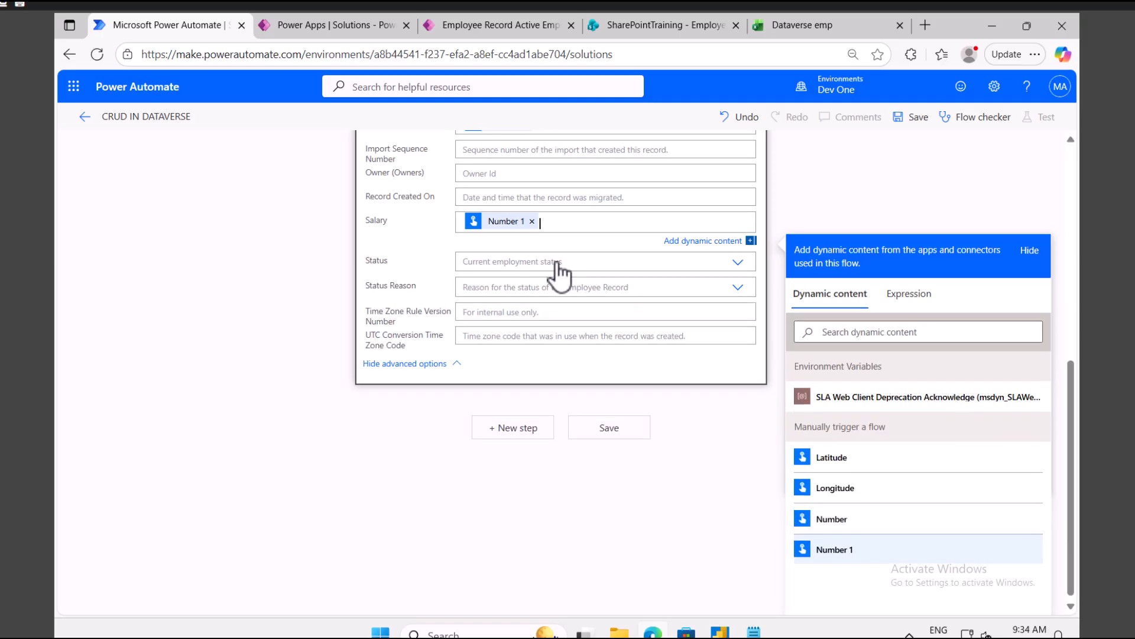
{"action": "scroll", "coordinate": [531, 260], "scroll_direction": "up", "scroll_amount": 6}
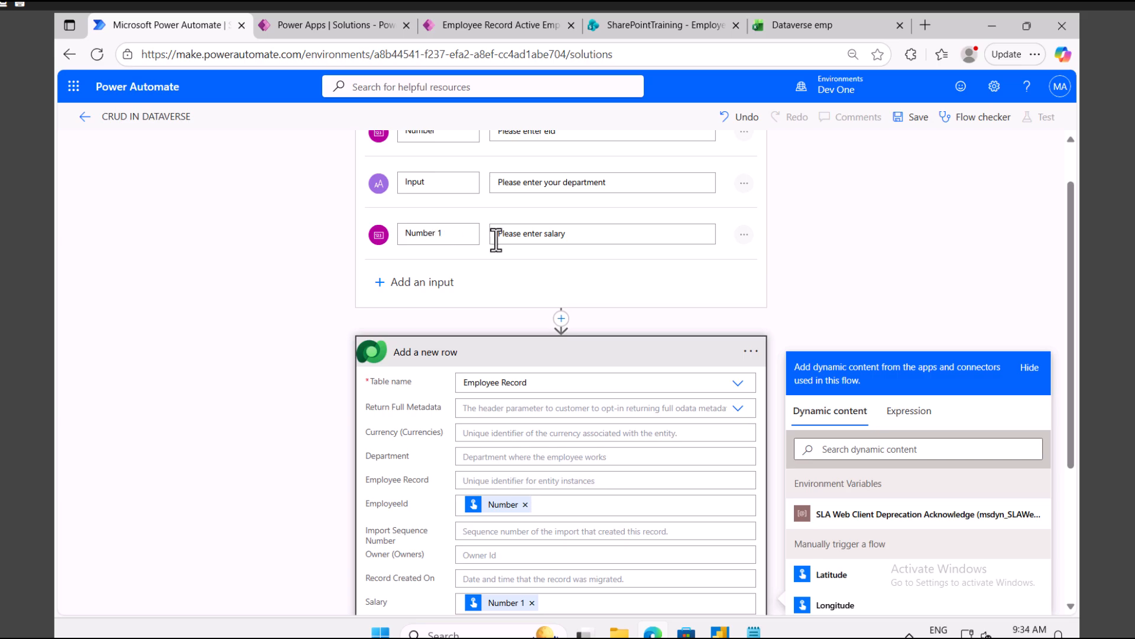
{"action": "scroll", "coordinate": [524, 354], "scroll_direction": "down", "scroll_amount": 2}
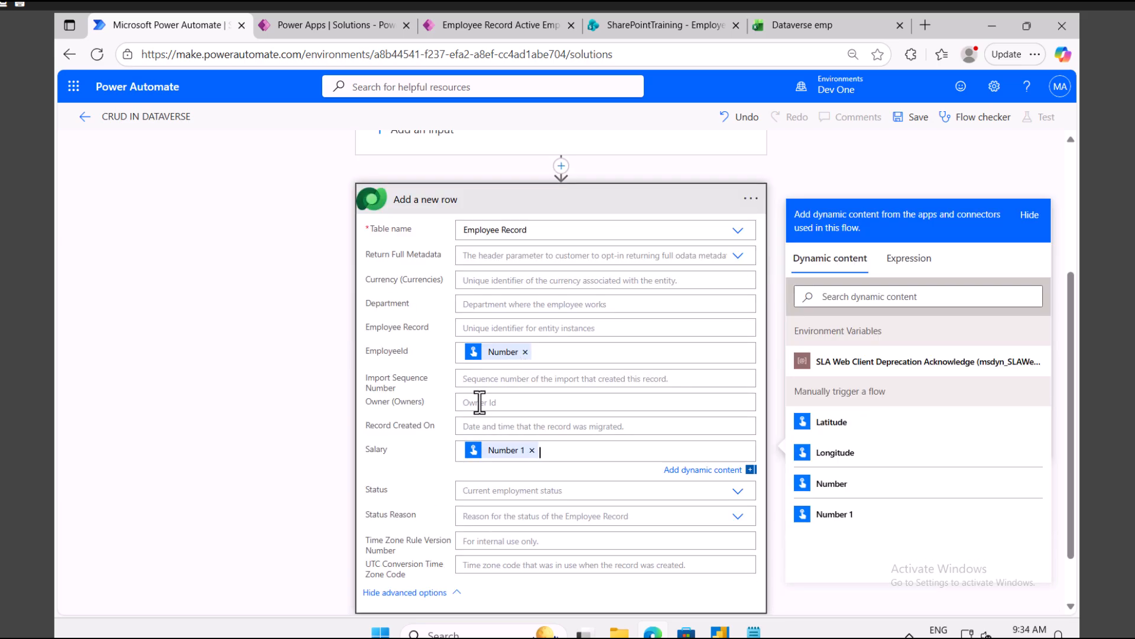
Step: Fill Department with the trigger's Input value, save the flow, and check the Status choices
{"action": "left_click", "coordinate": [507, 304]}
{"action": "scroll", "coordinate": [878, 515], "scroll_direction": "down", "scroll_amount": 10}
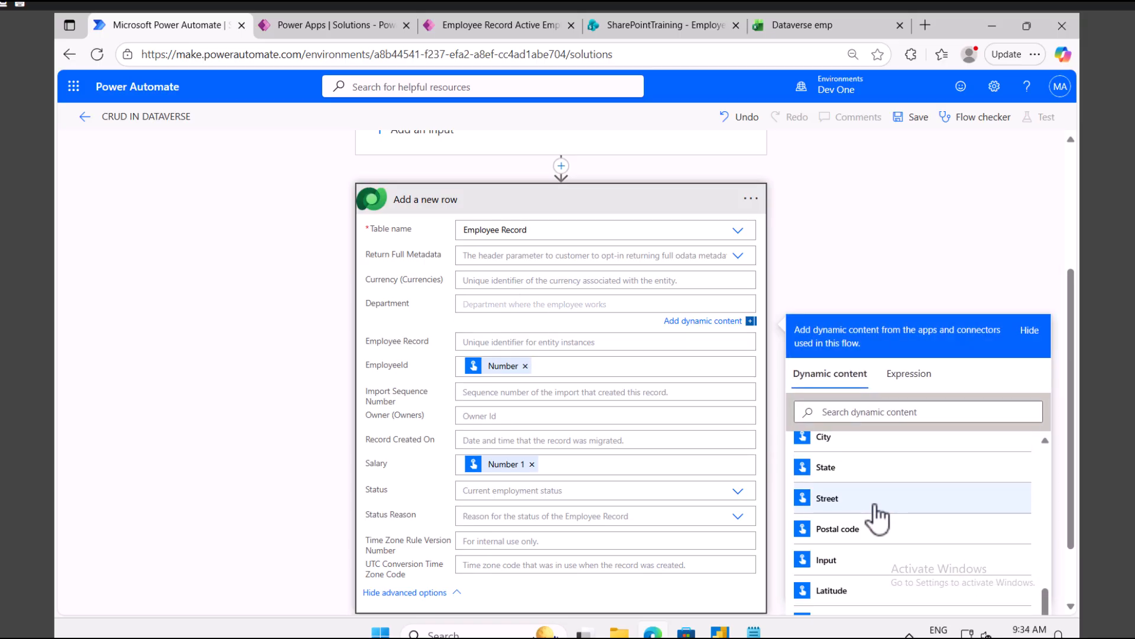
{"action": "scroll", "coordinate": [622, 293], "scroll_direction": "up", "scroll_amount": 3}
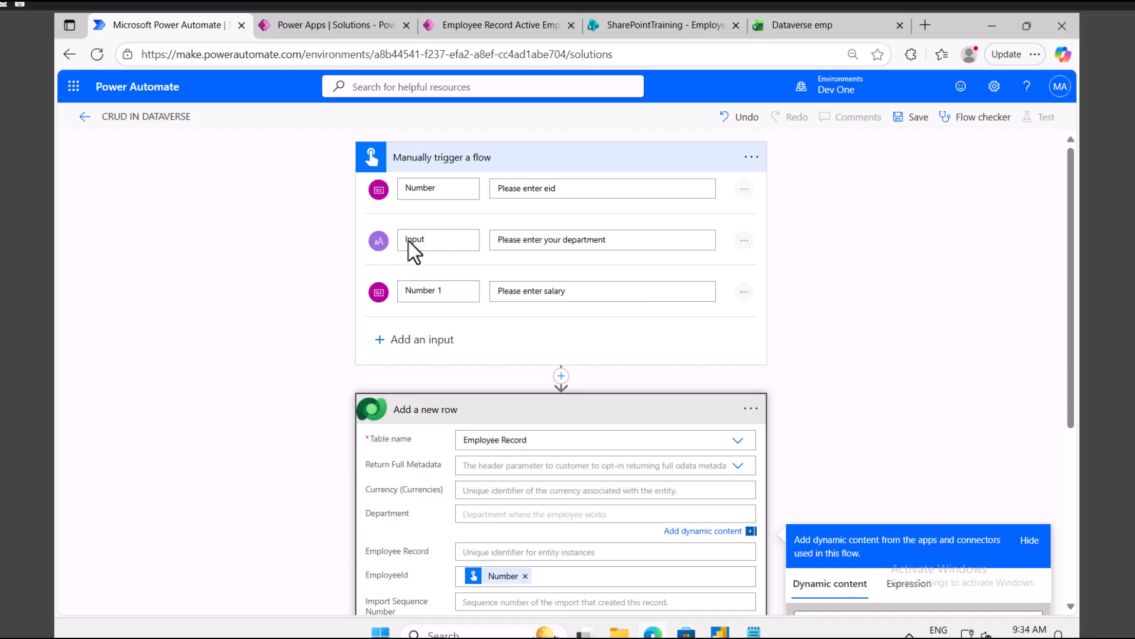
{"action": "scroll", "coordinate": [616, 349], "scroll_direction": "down", "scroll_amount": 5}
{"action": "left_click", "coordinate": [856, 330]}
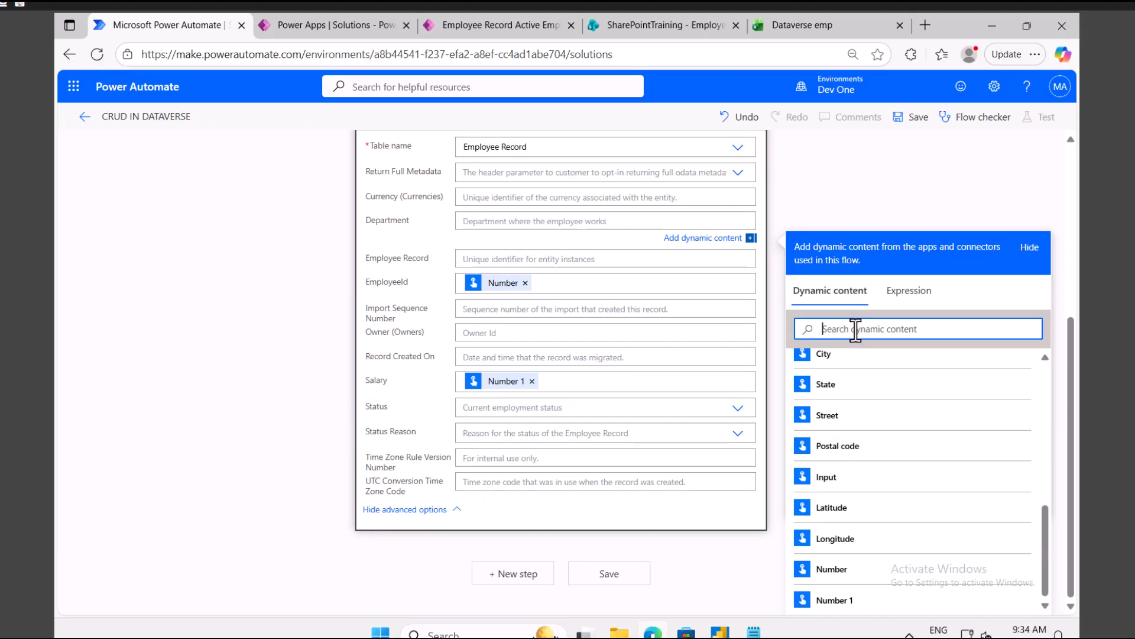
{"action": "left_click", "coordinate": [849, 479]}
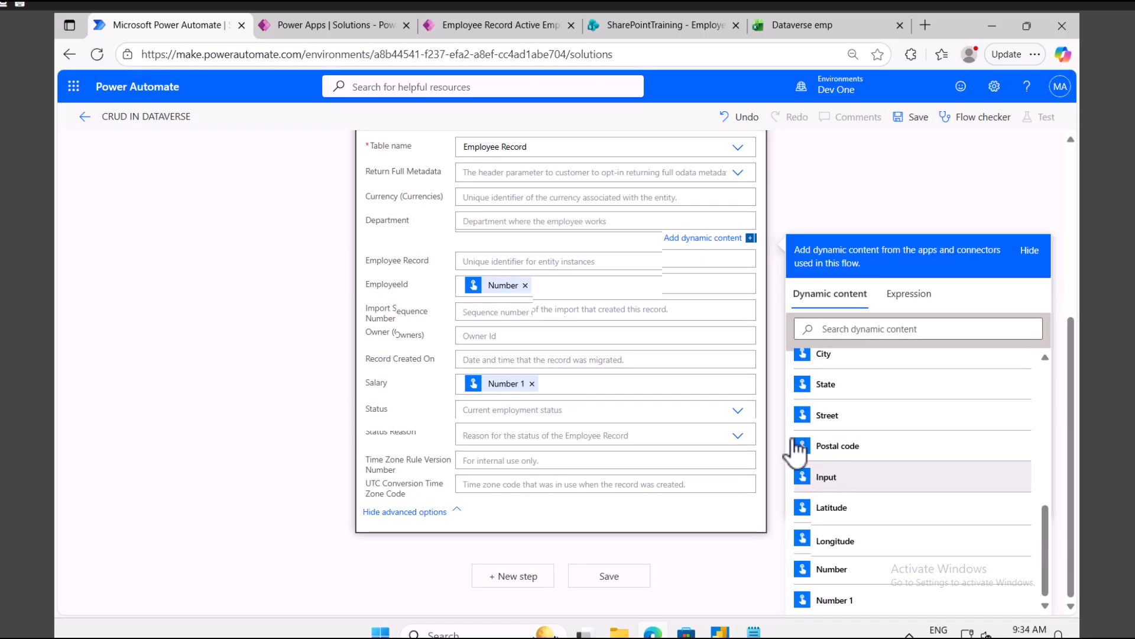
{"action": "left_click", "coordinate": [915, 121]}
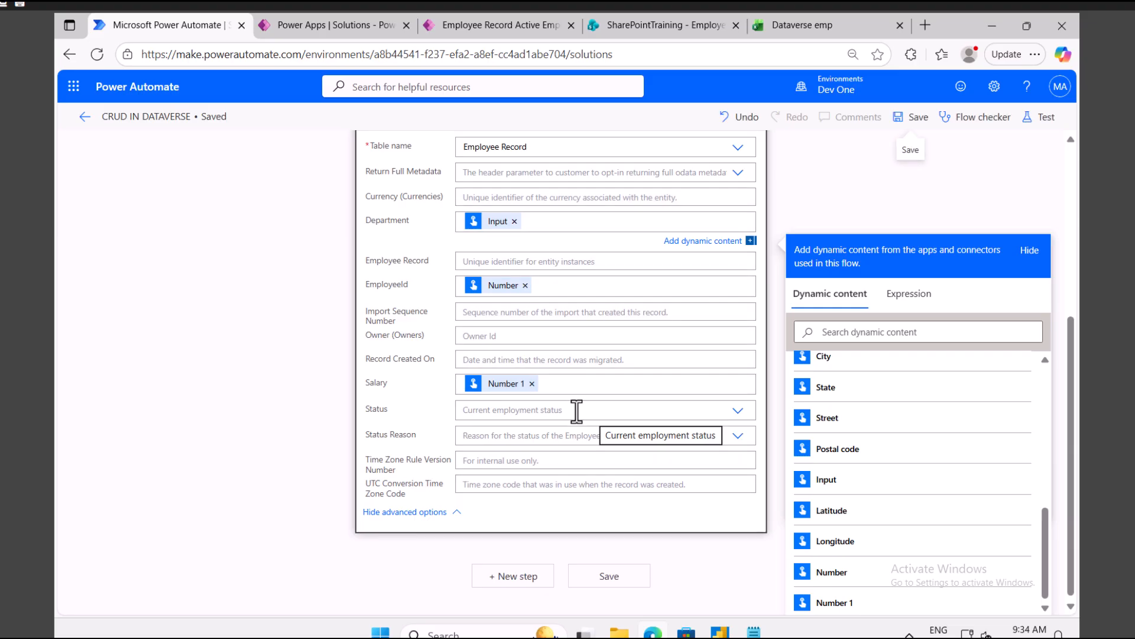
{"action": "left_click", "coordinate": [738, 412]}
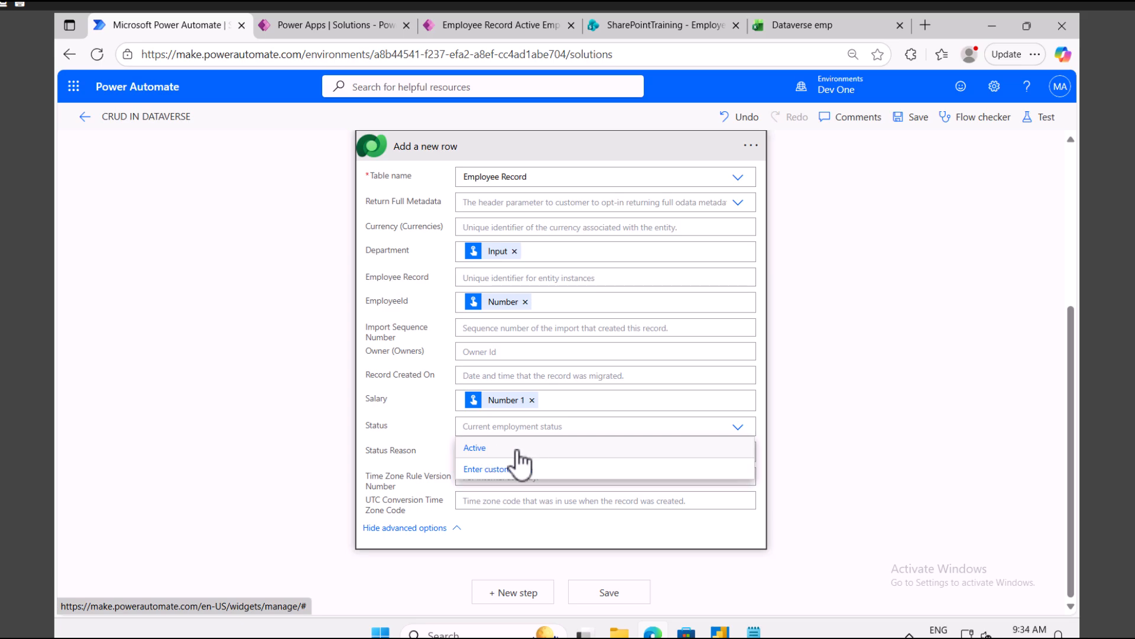
Step: Open the Employee Record columns in Power Apps and filter them by 'stat'
{"action": "left_click", "coordinate": [366, 27]}
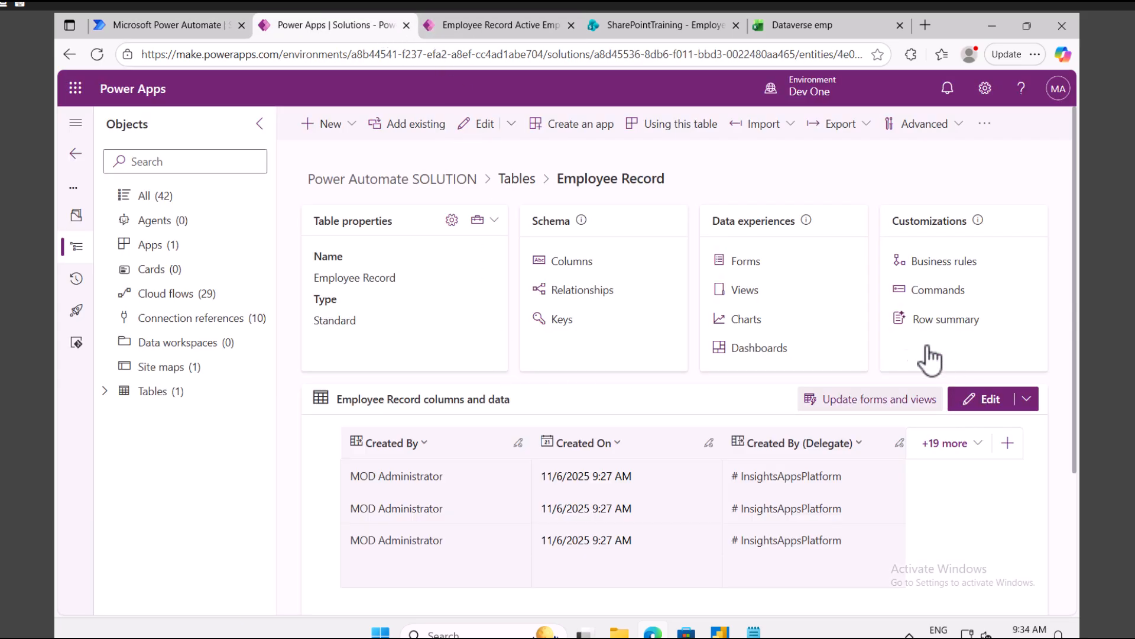
{"action": "left_click", "coordinate": [570, 265]}
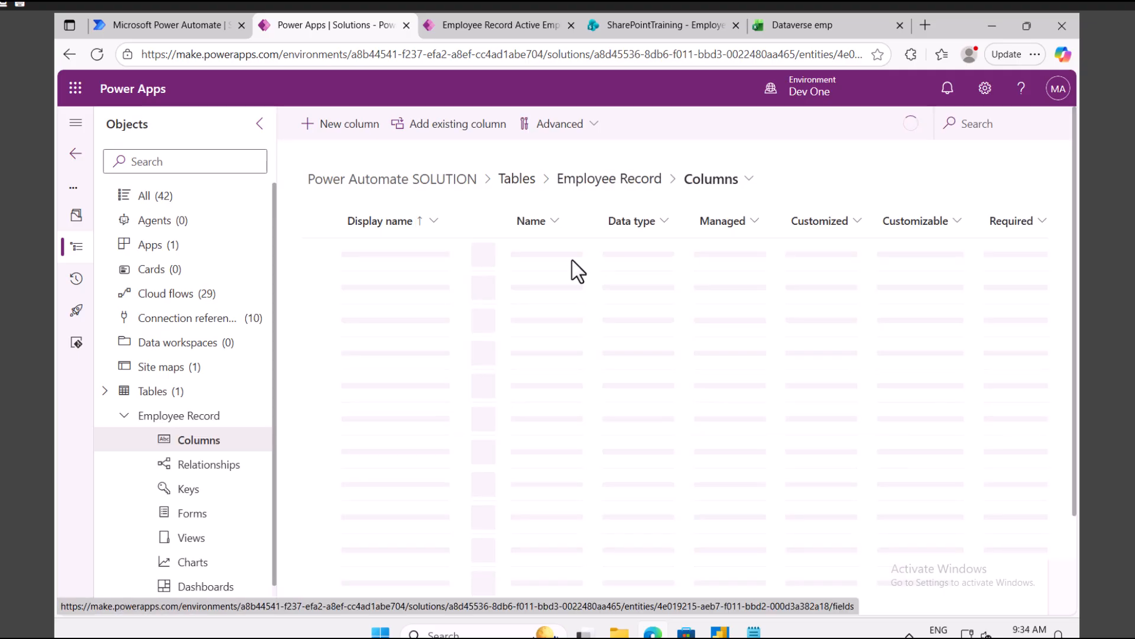
{"action": "left_click", "coordinate": [993, 124]}
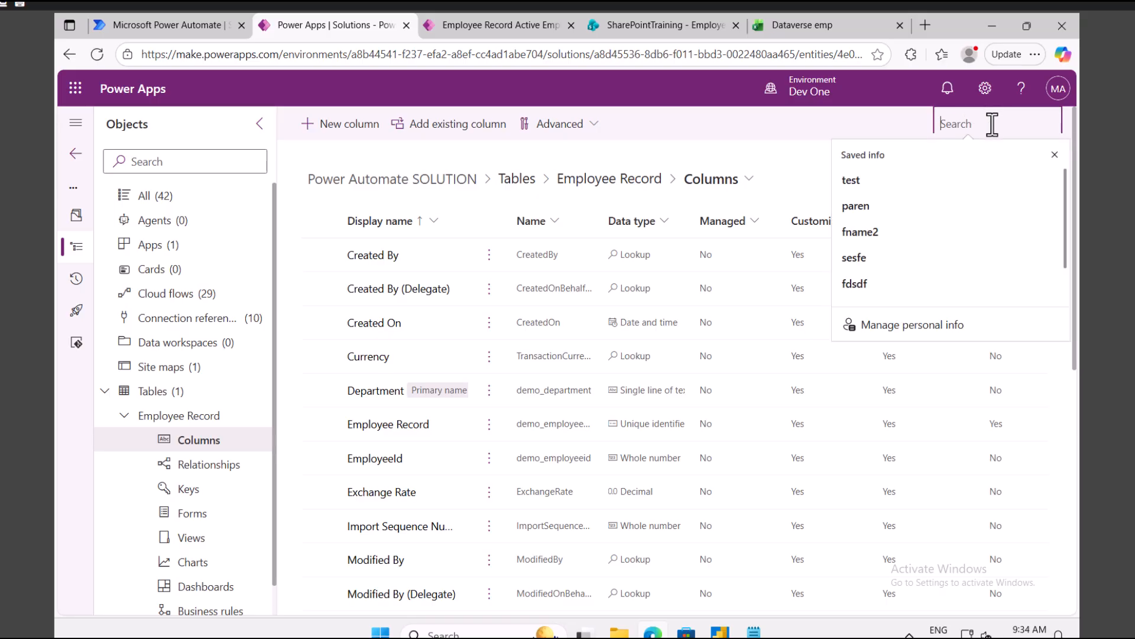
{"action": "type", "text": "stat"}
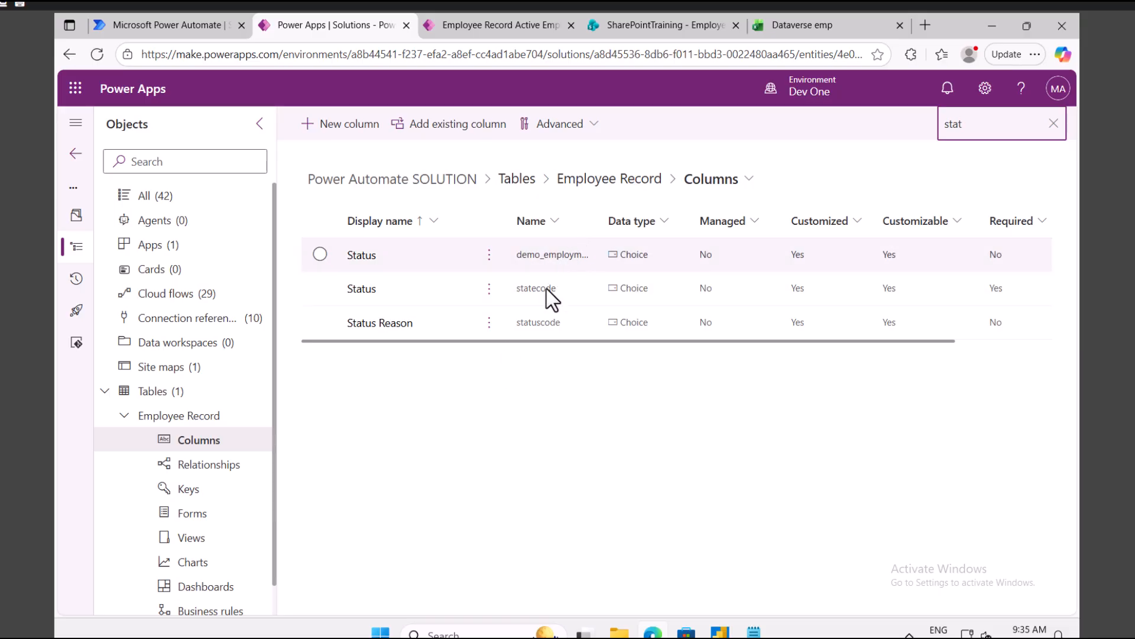
Step: Edit the first Status column, add choices 'In Active' and 'On hold', and save it
{"action": "left_click", "coordinate": [489, 255]}
{"action": "left_click", "coordinate": [510, 287]}
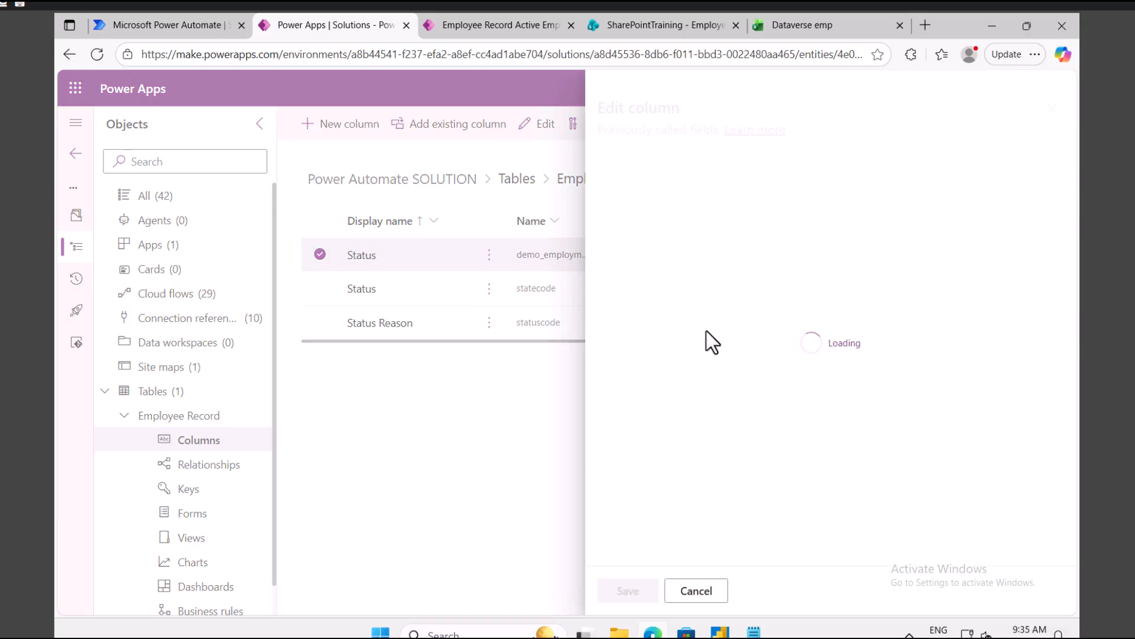
{"action": "scroll", "coordinate": [701, 346], "scroll_direction": "down", "scroll_amount": 3}
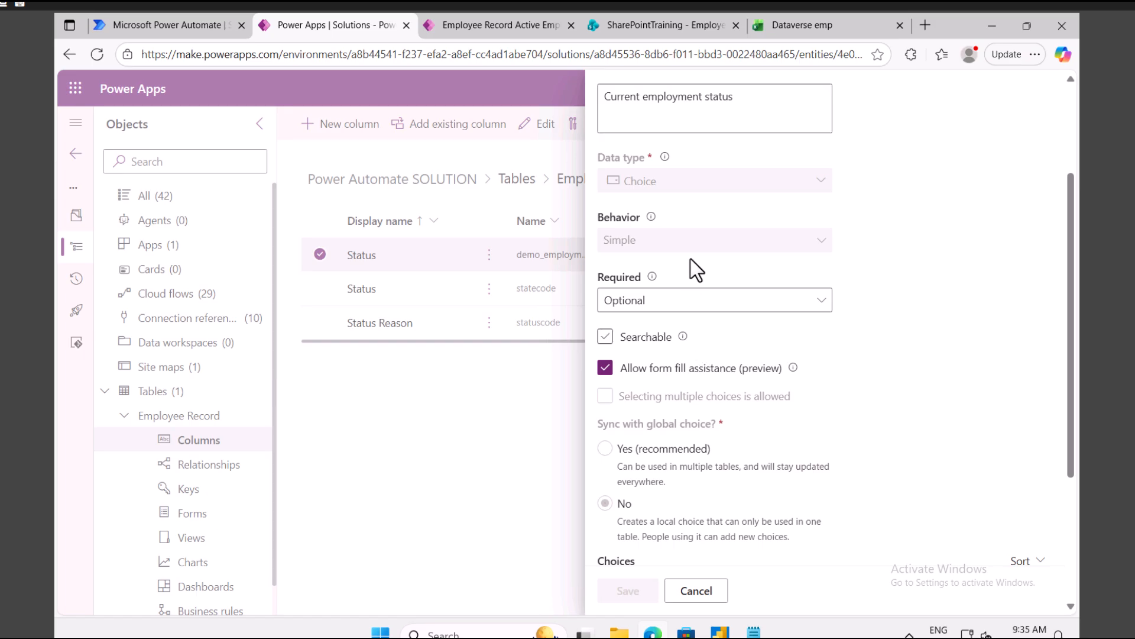
{"action": "scroll", "coordinate": [676, 367], "scroll_direction": "down", "scroll_amount": 4}
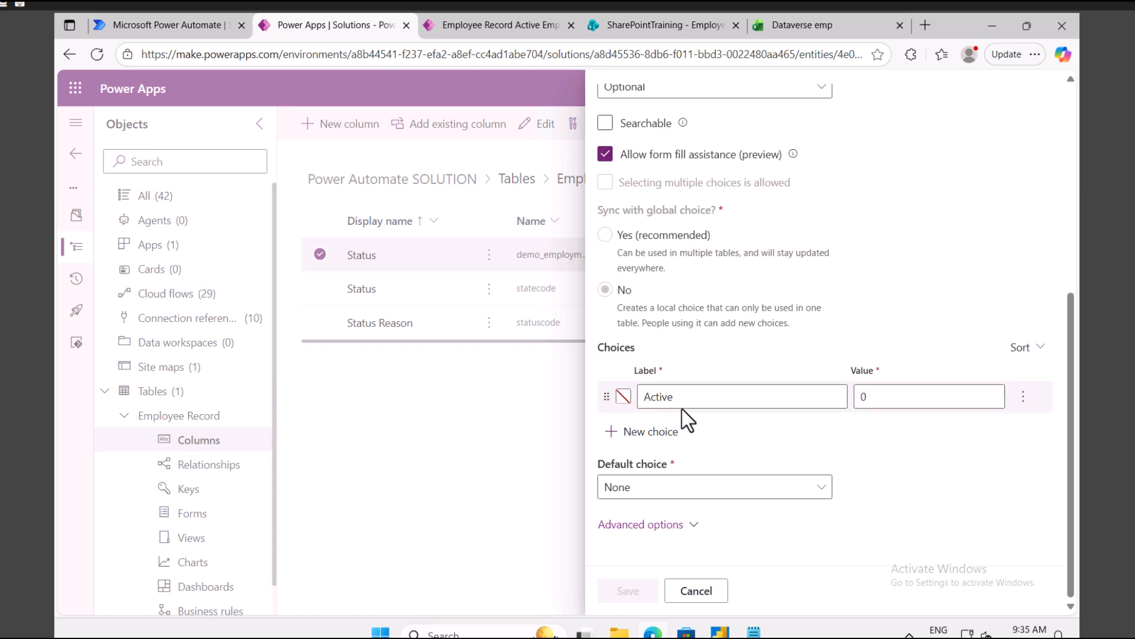
{"action": "left_click", "coordinate": [654, 435]}
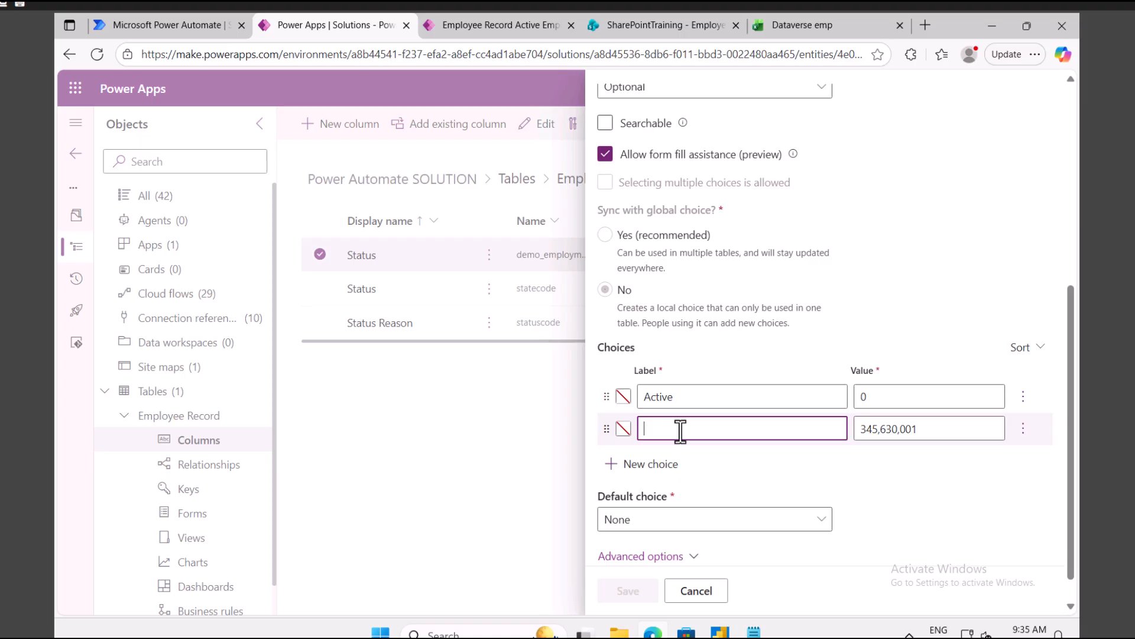
{"action": "type", "text": "In Active"}
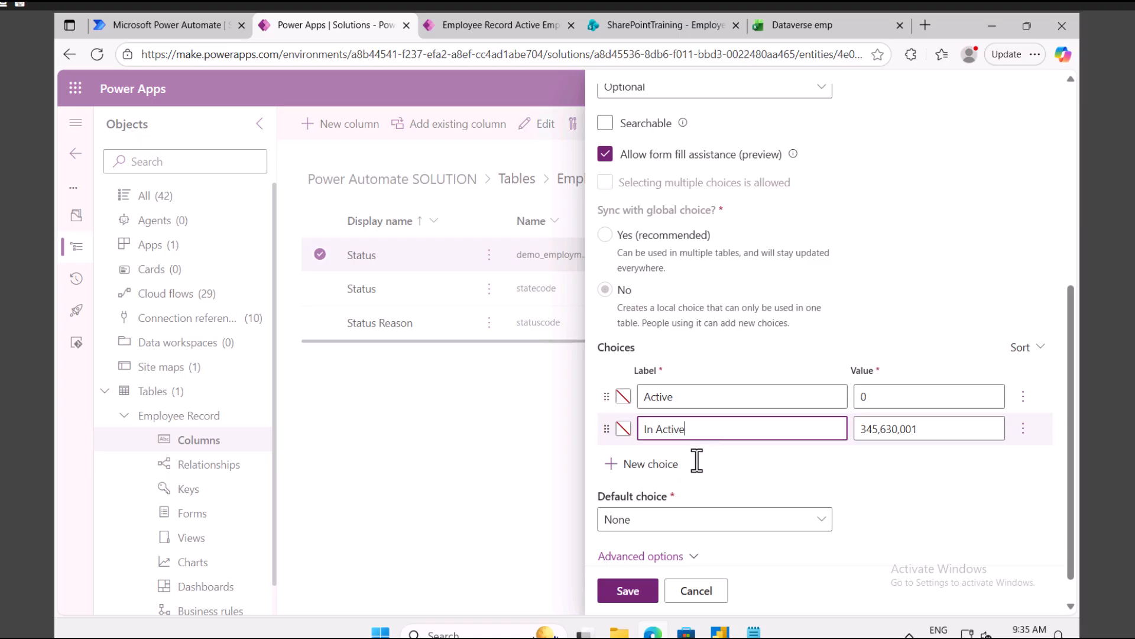
{"action": "left_click", "coordinate": [649, 464]}
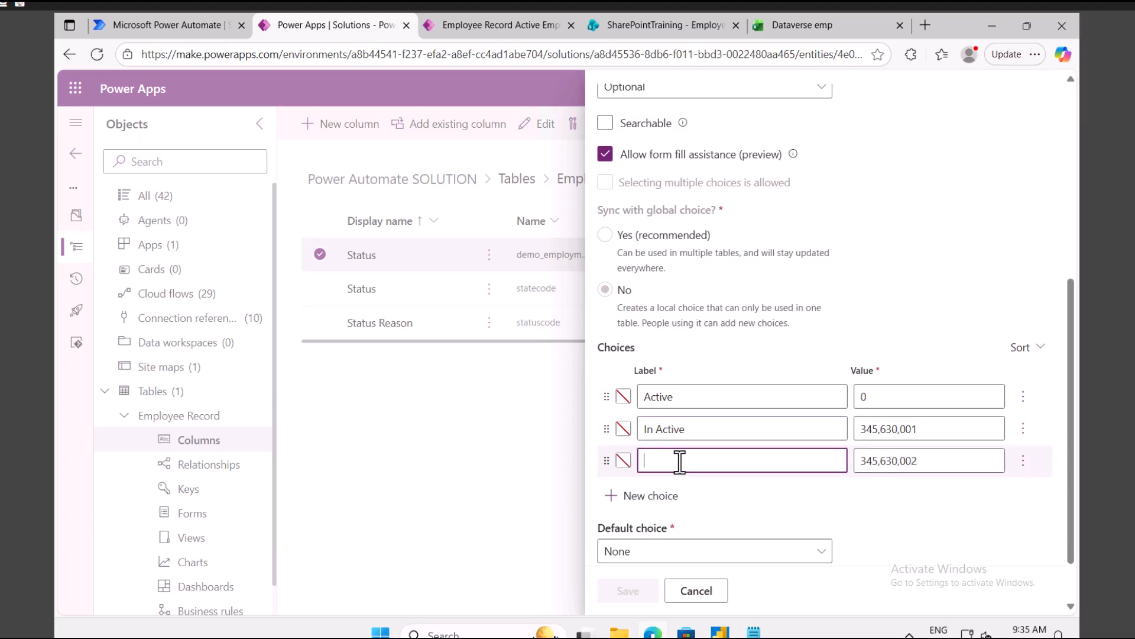
{"action": "type", "text": "On hold"}
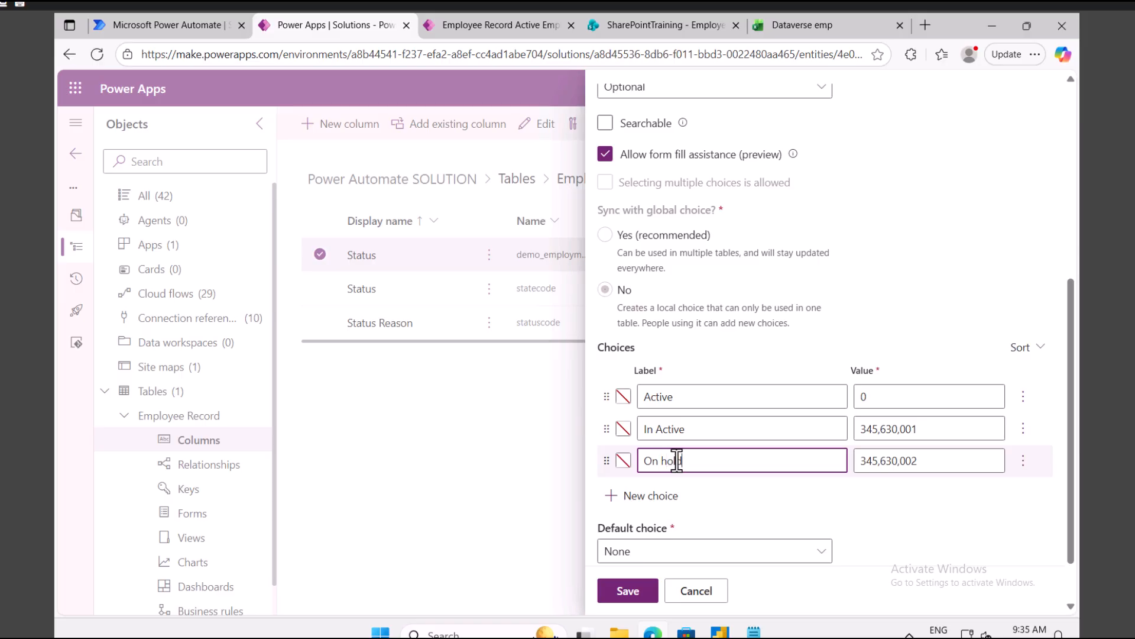
{"action": "scroll", "coordinate": [680, 473], "scroll_direction": "down", "scroll_amount": 1}
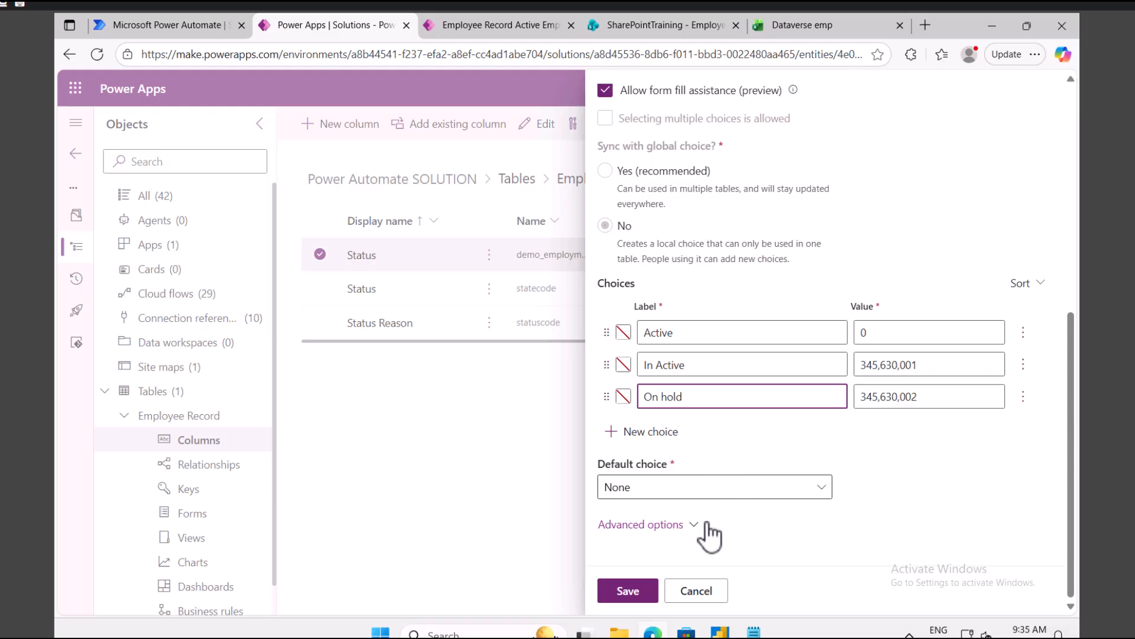
{"action": "left_click", "coordinate": [881, 367]}
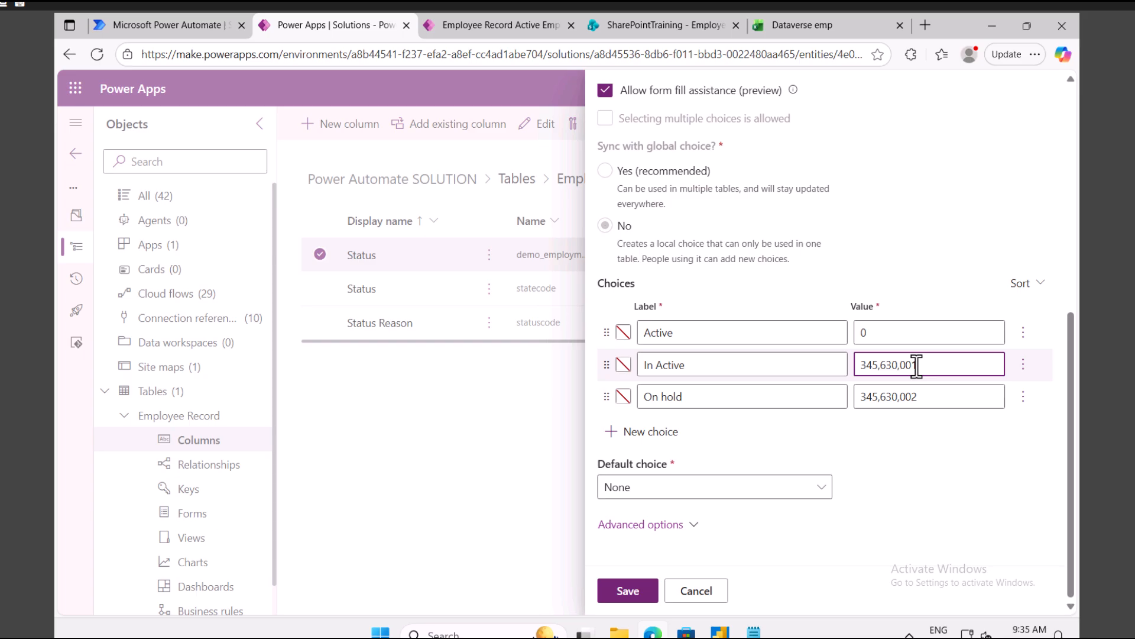
{"action": "left_click", "coordinate": [633, 592]}
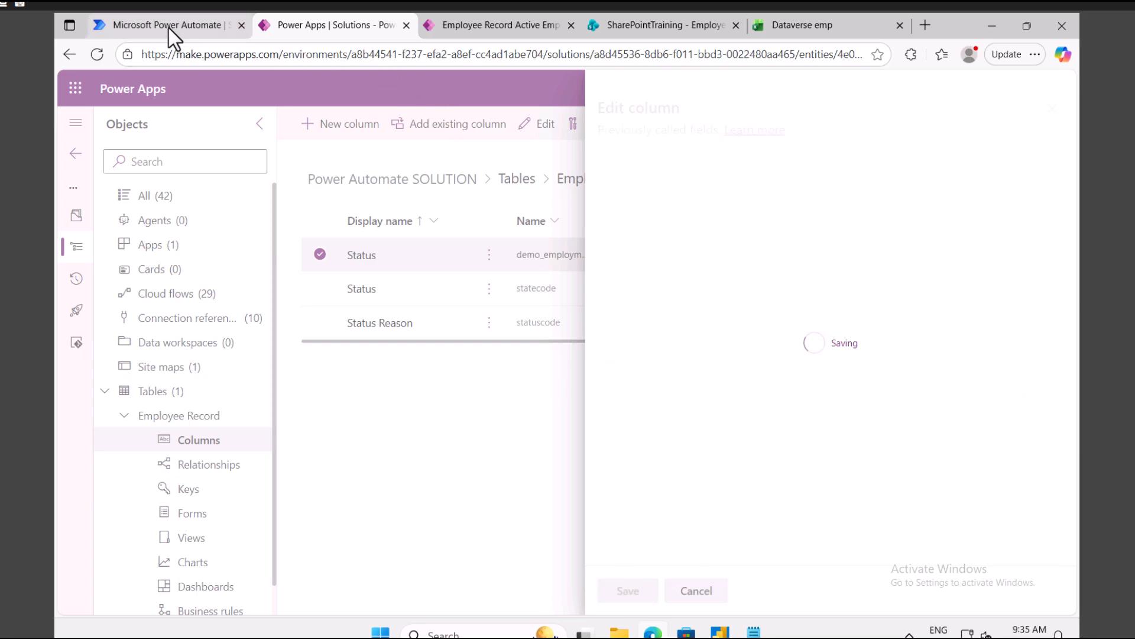
{"action": "mouse_move", "coordinate": [170, 27]}
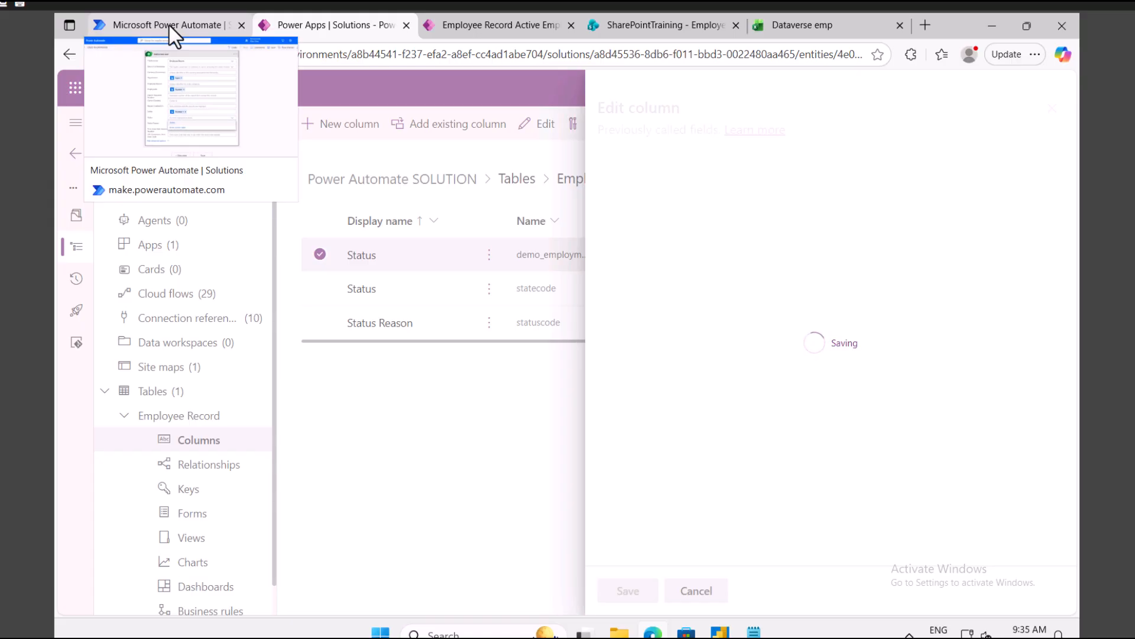
Step: Set the new row's Status to Active, then save the flow and start a manual test
{"action": "left_click", "coordinate": [169, 24]}
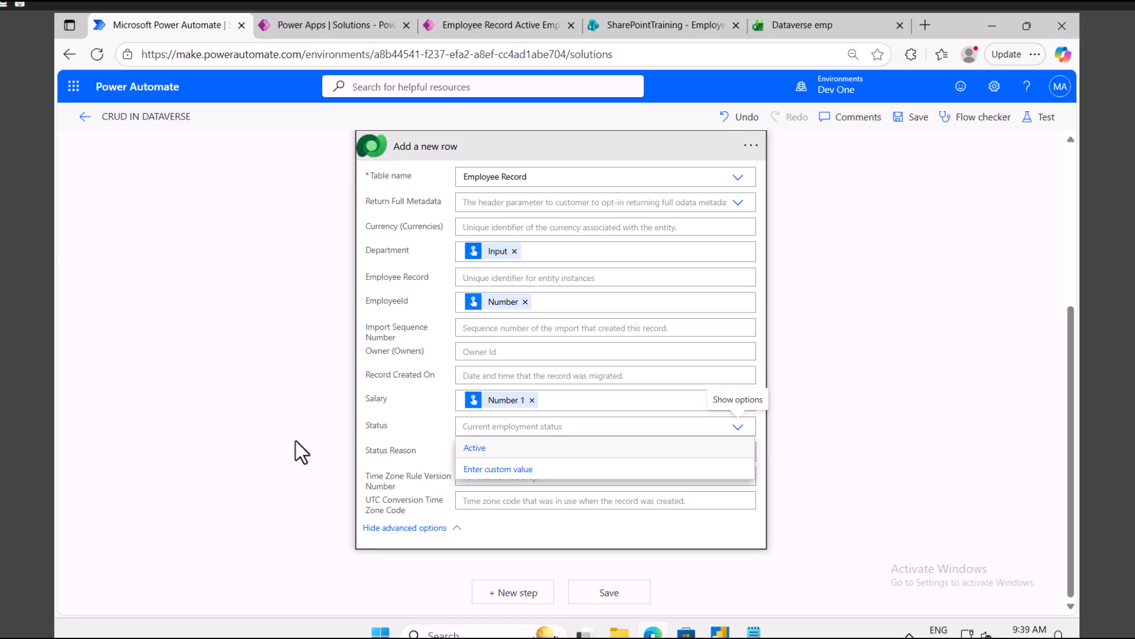
{"action": "left_click", "coordinate": [492, 450]}
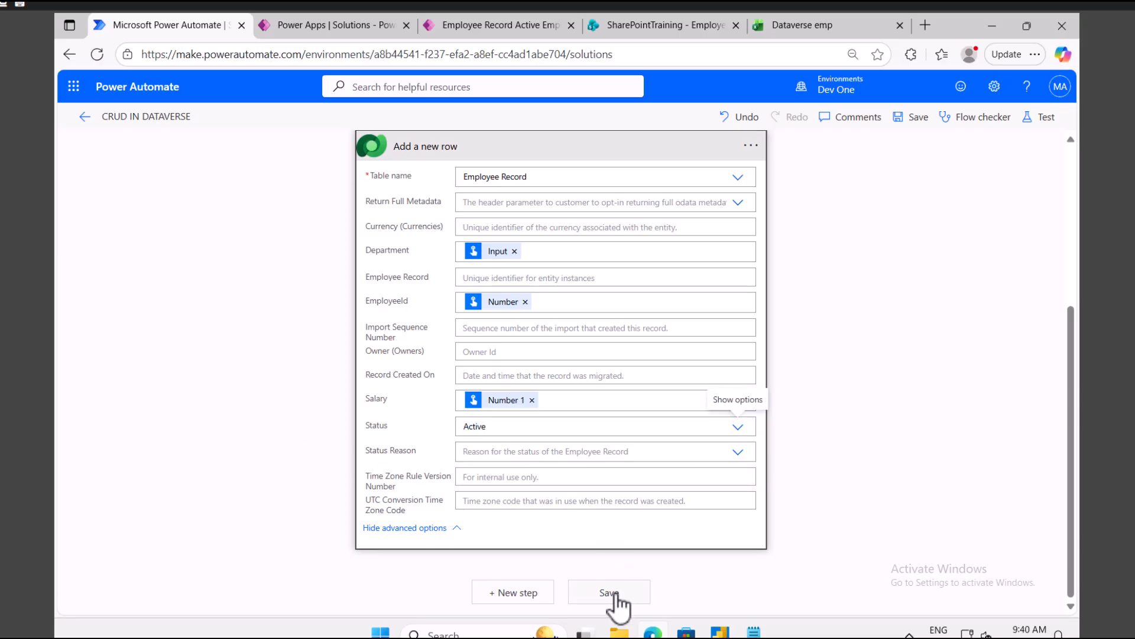
{"action": "left_click", "coordinate": [1042, 117]}
{"action": "left_click", "coordinate": [850, 151]}
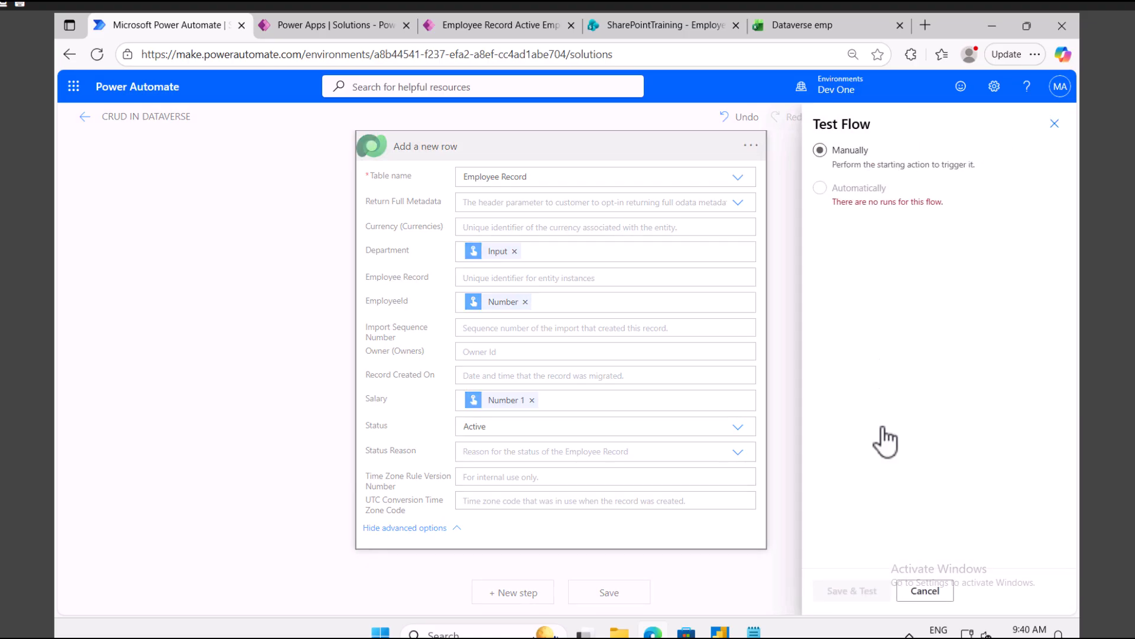
{"action": "left_click", "coordinate": [859, 592]}
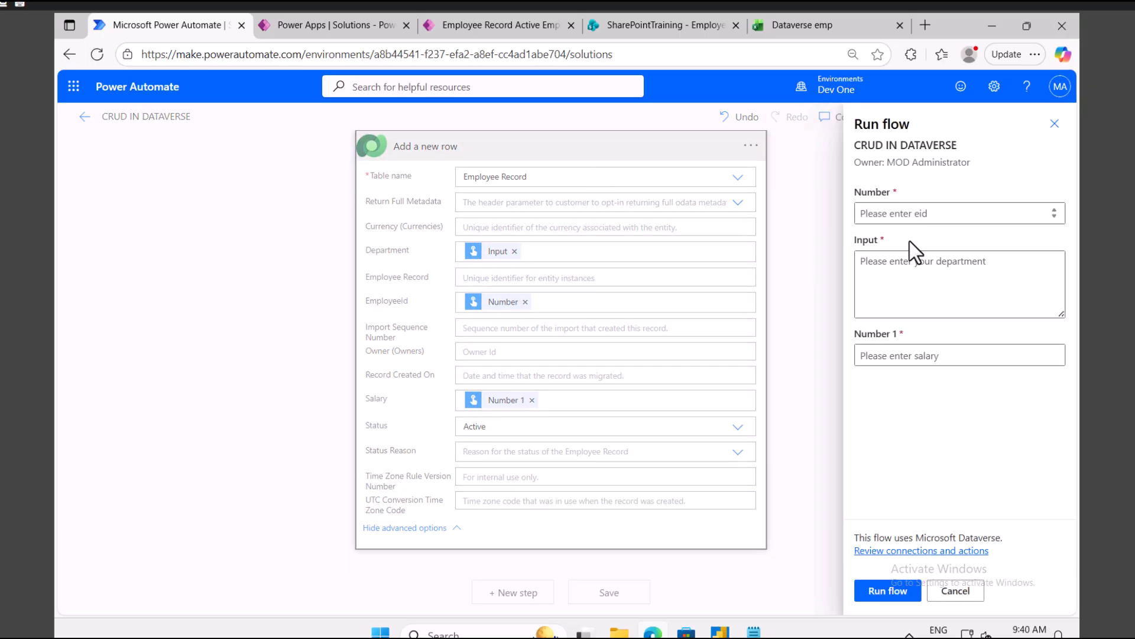
Step: Run the flow with EmployeeId 90, department IT and salary 4000
{"action": "left_click", "coordinate": [898, 216]}
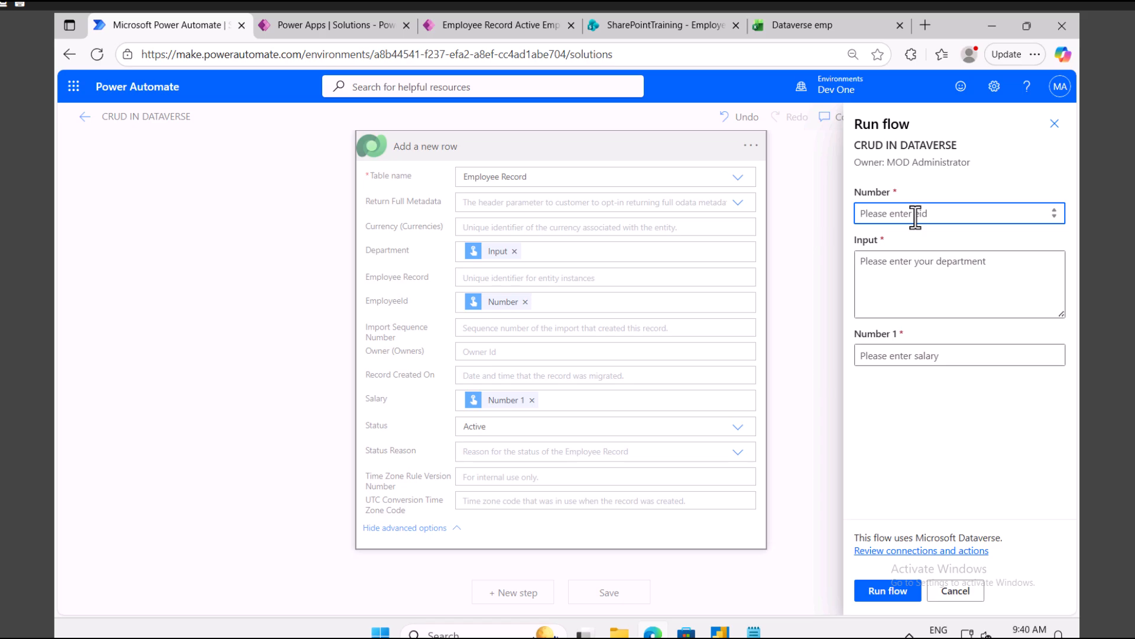
{"action": "type", "text": "90"}
{"action": "left_click", "coordinate": [907, 267]}
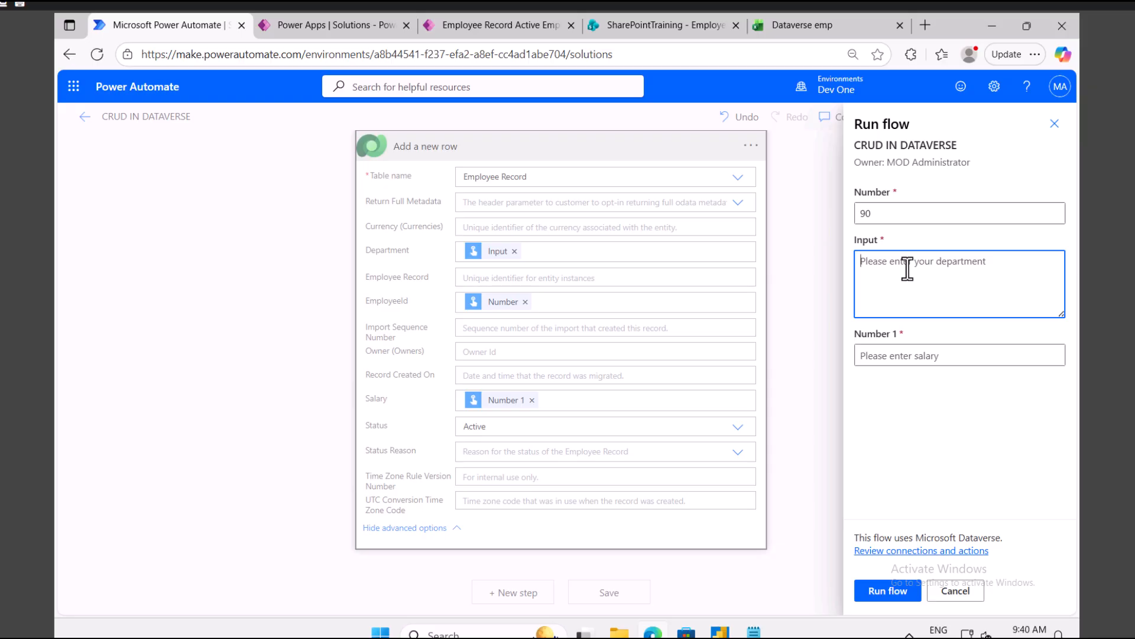
{"action": "type", "text": "I"}
{"action": "key", "text": "BackSpace"}
{"action": "type", "text": "I"}
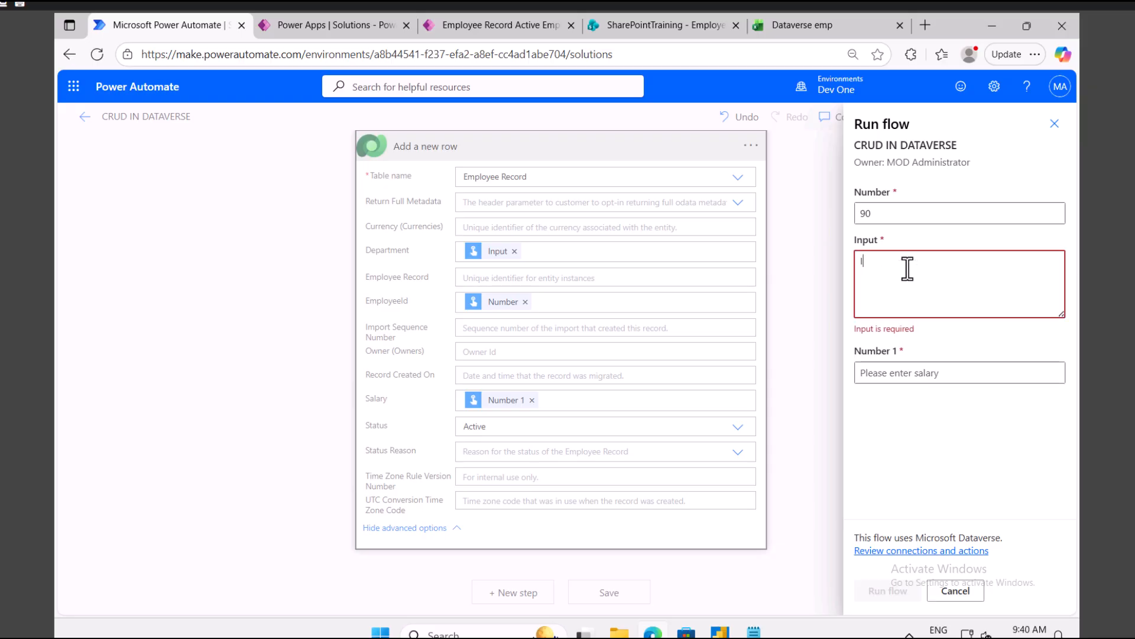
{"action": "type", "text": "T"}
{"action": "left_click", "coordinate": [902, 357]}
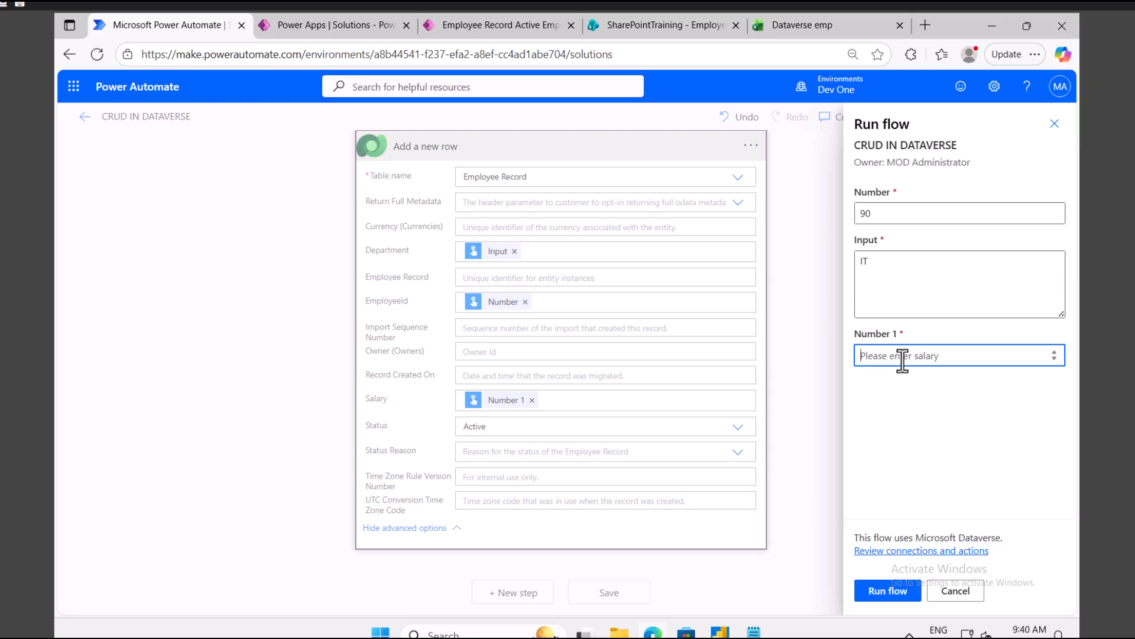
{"action": "type", "text": "4000"}
{"action": "left_click", "coordinate": [890, 591]}
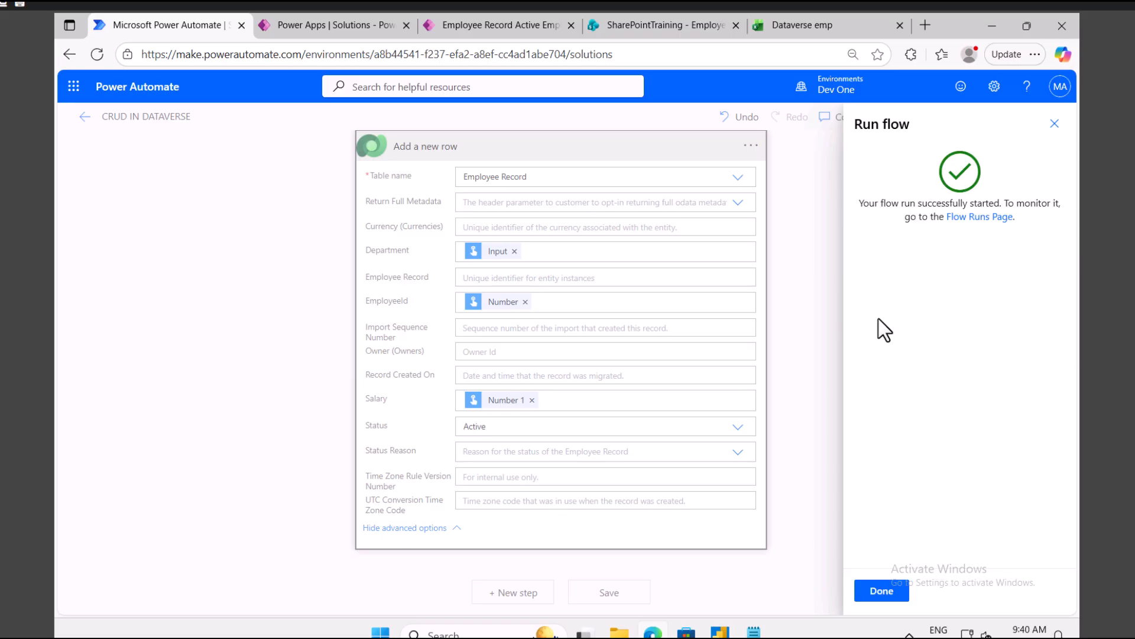
Step: Refresh the Employee Record list and verify the new IT row, EmployeeId 90, shows Status Active
{"action": "left_click", "coordinate": [880, 591]}
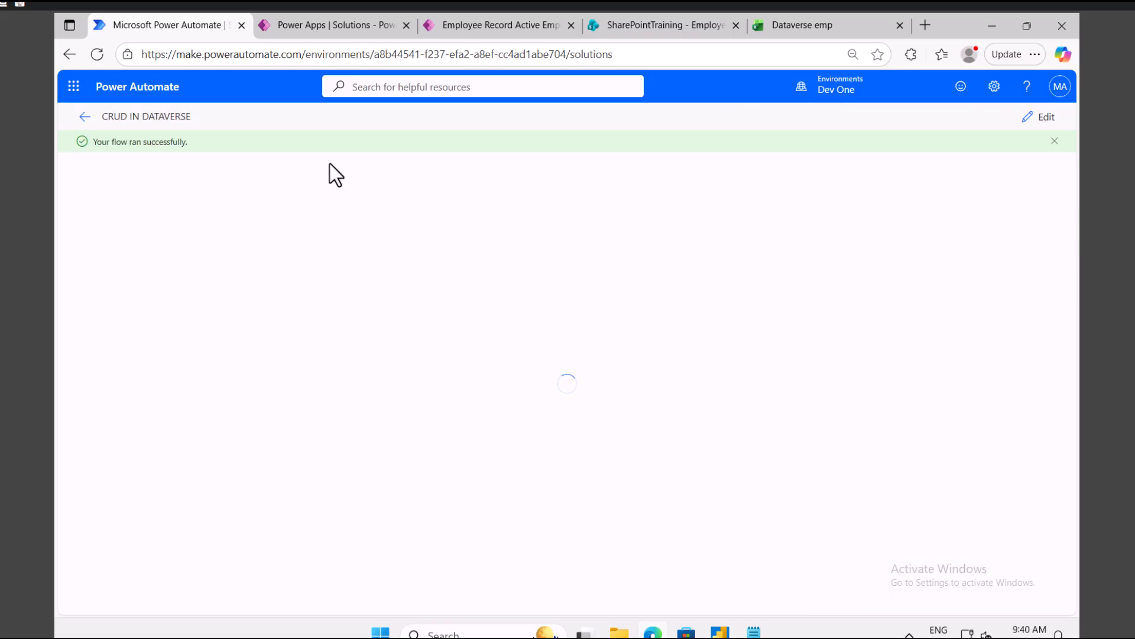
{"action": "left_click", "coordinate": [510, 28]}
{"action": "left_click", "coordinate": [531, 131]}
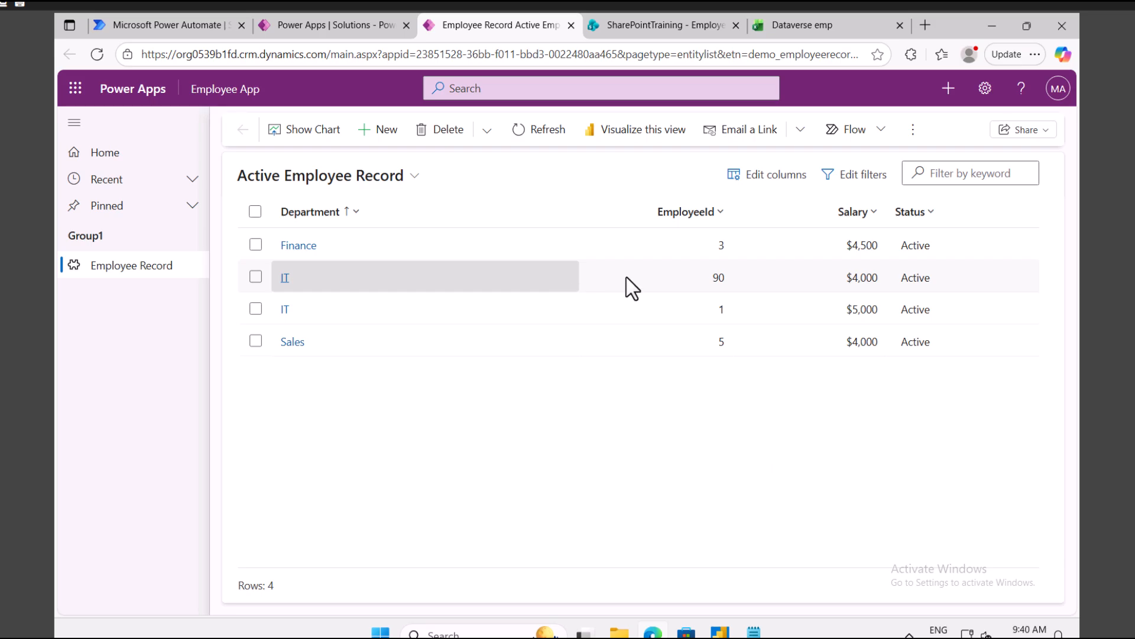
{"action": "left_click", "coordinate": [651, 278]}
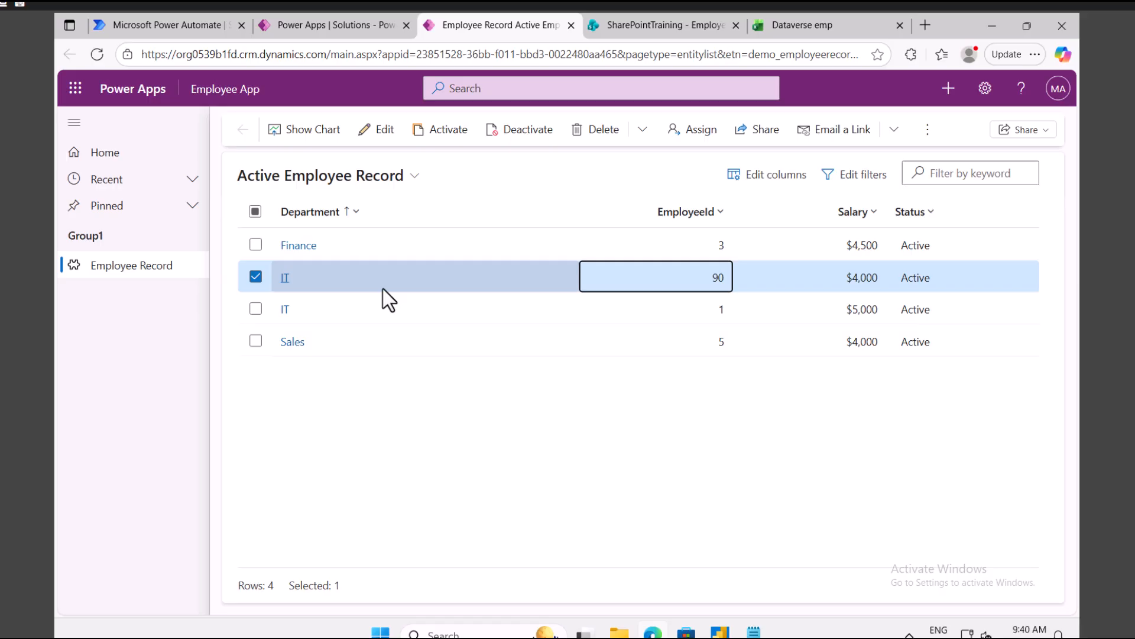
{"action": "left_click", "coordinate": [158, 23]}
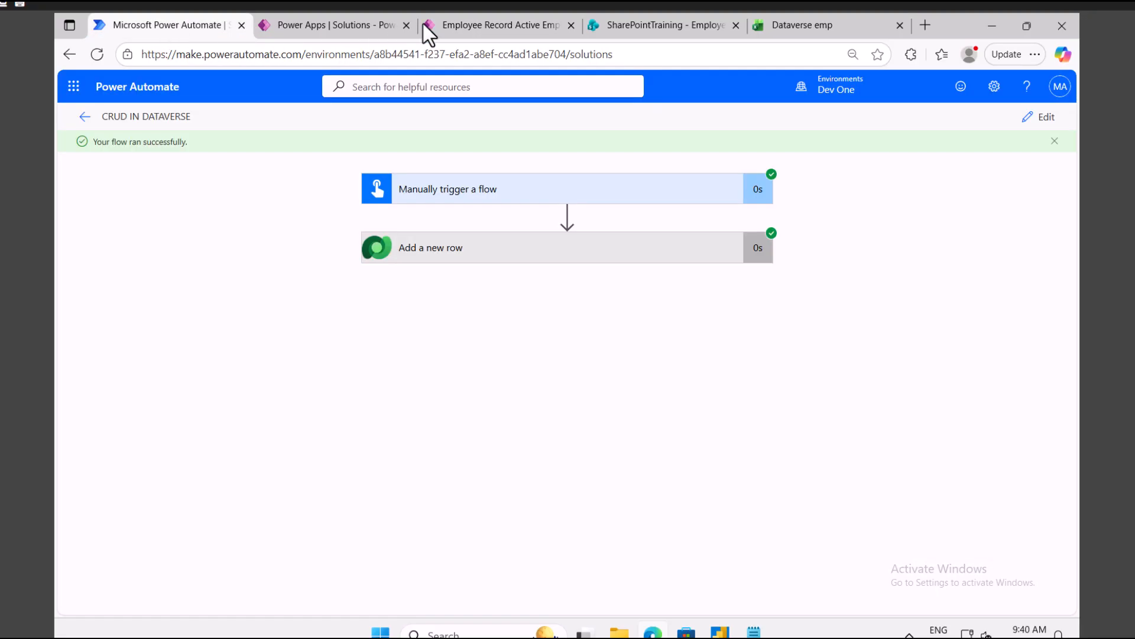
{"action": "left_click", "coordinate": [517, 27]}
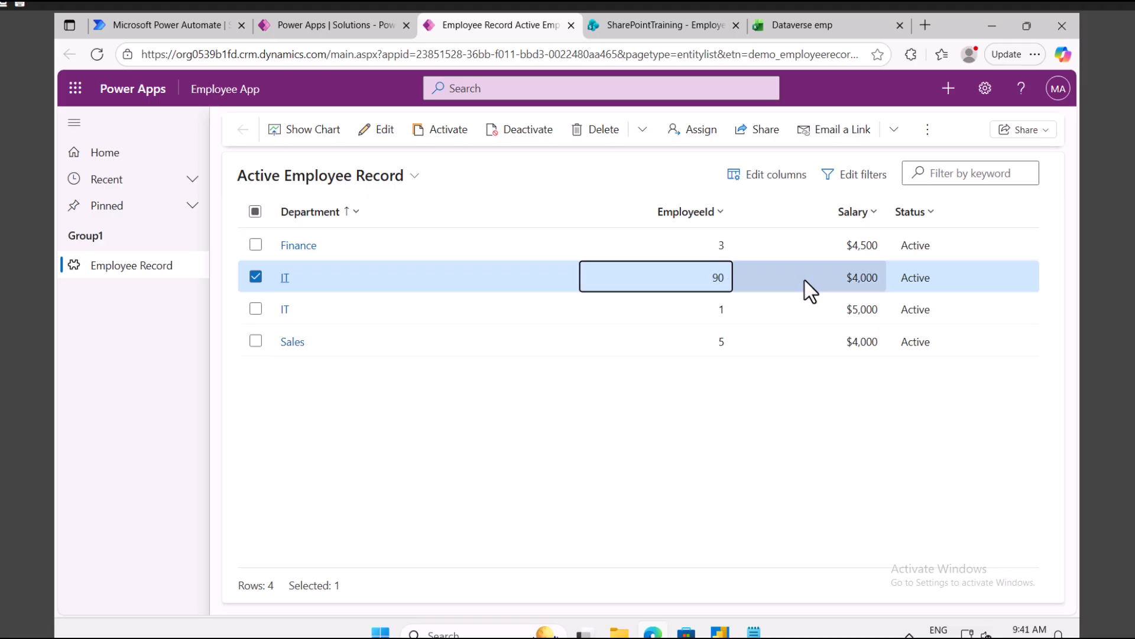
{"action": "left_click", "coordinate": [948, 276]}
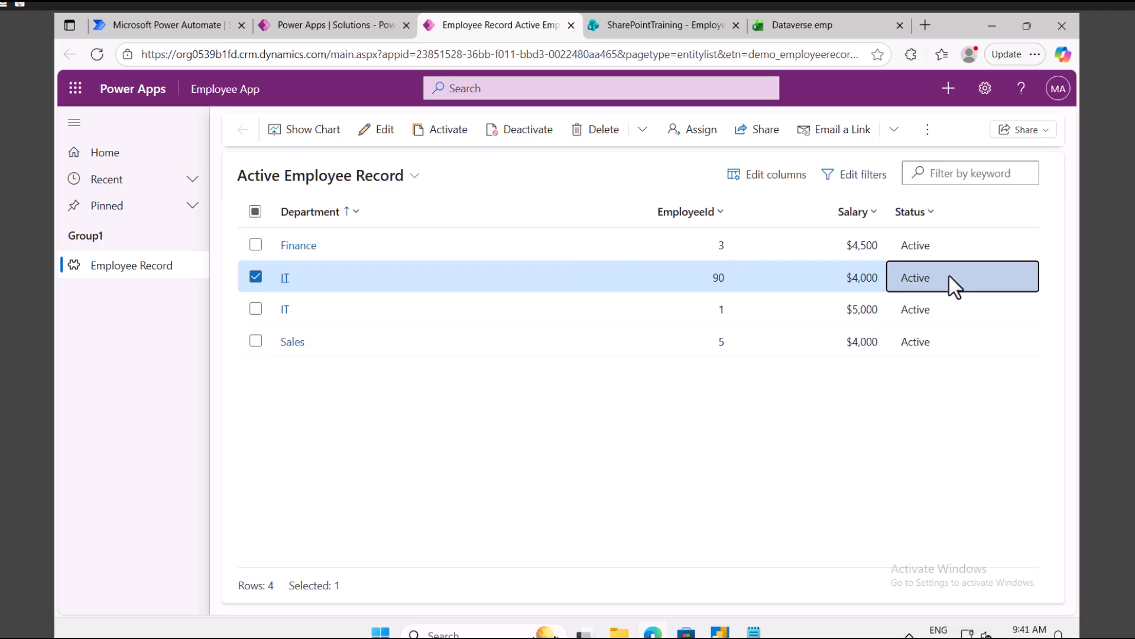
{"action": "left_click", "coordinate": [173, 23]}
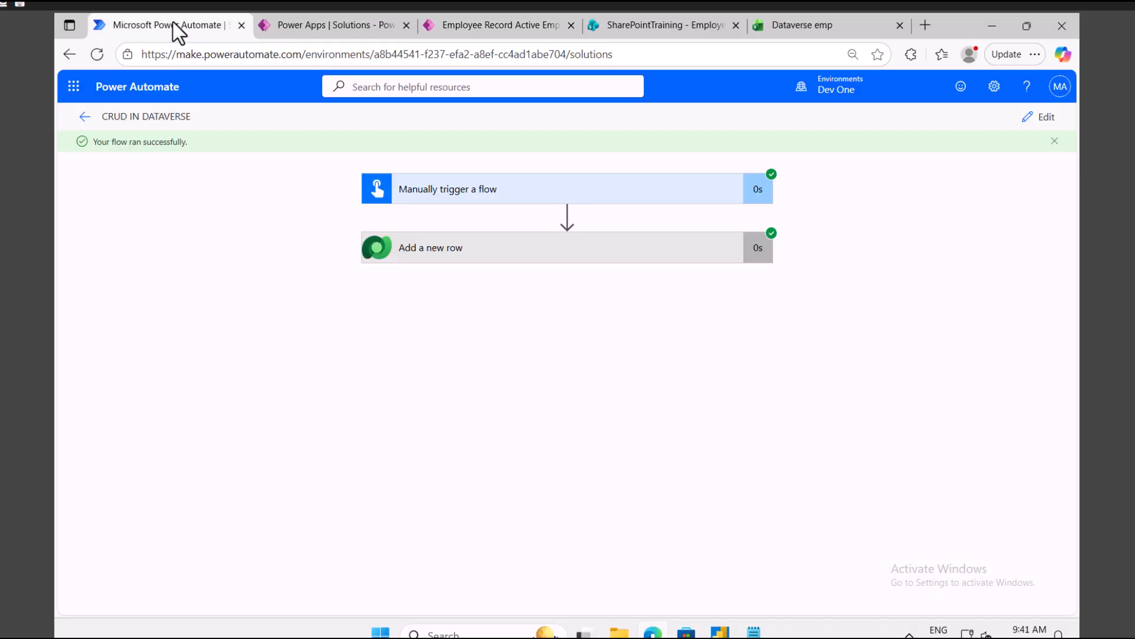
Step: Put the CRUD IN DATAVERSE flow back into edit mode
{"action": "left_click", "coordinate": [1041, 118]}
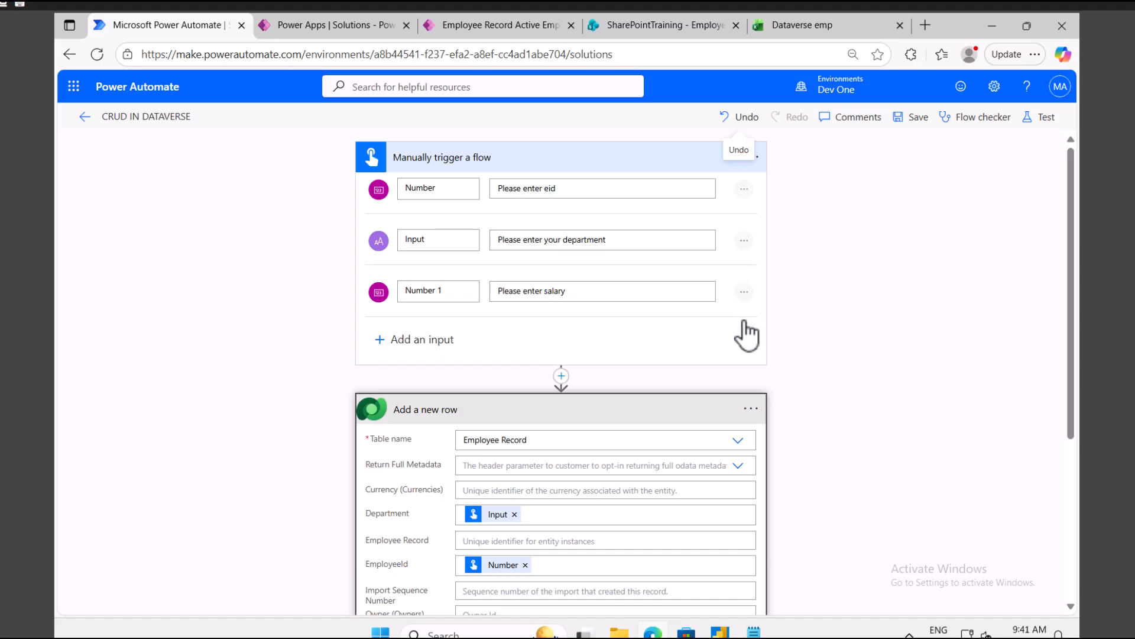
{"action": "scroll", "coordinate": [728, 355], "scroll_direction": "down", "scroll_amount": 5}
{"action": "scroll", "coordinate": [631, 361], "scroll_direction": "up", "scroll_amount": 3}
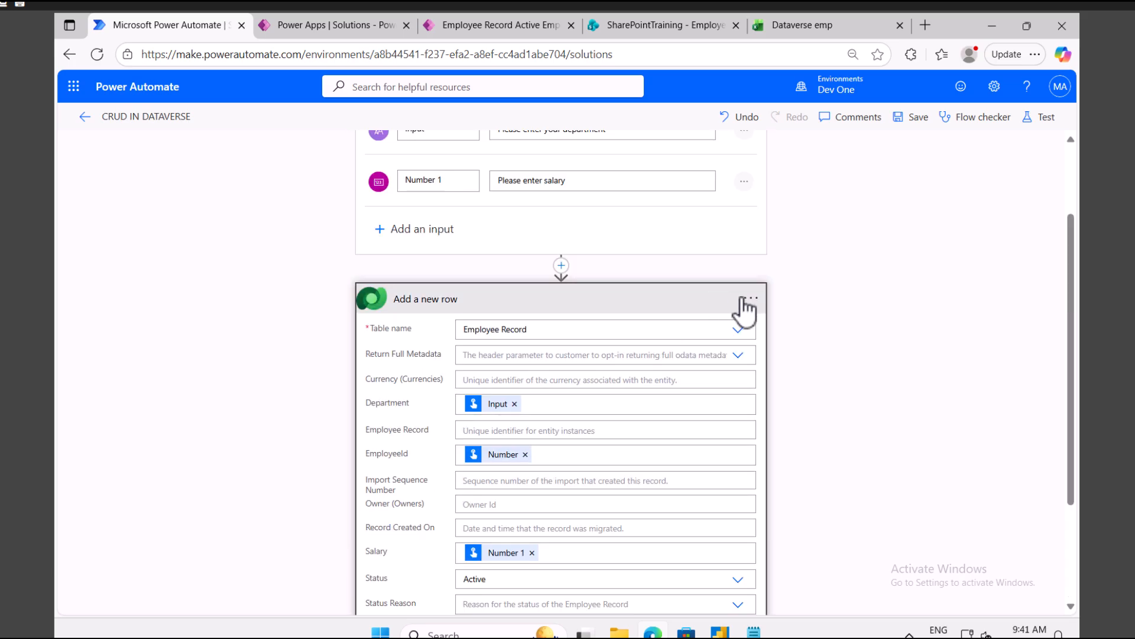
{"action": "left_click", "coordinate": [750, 299]}
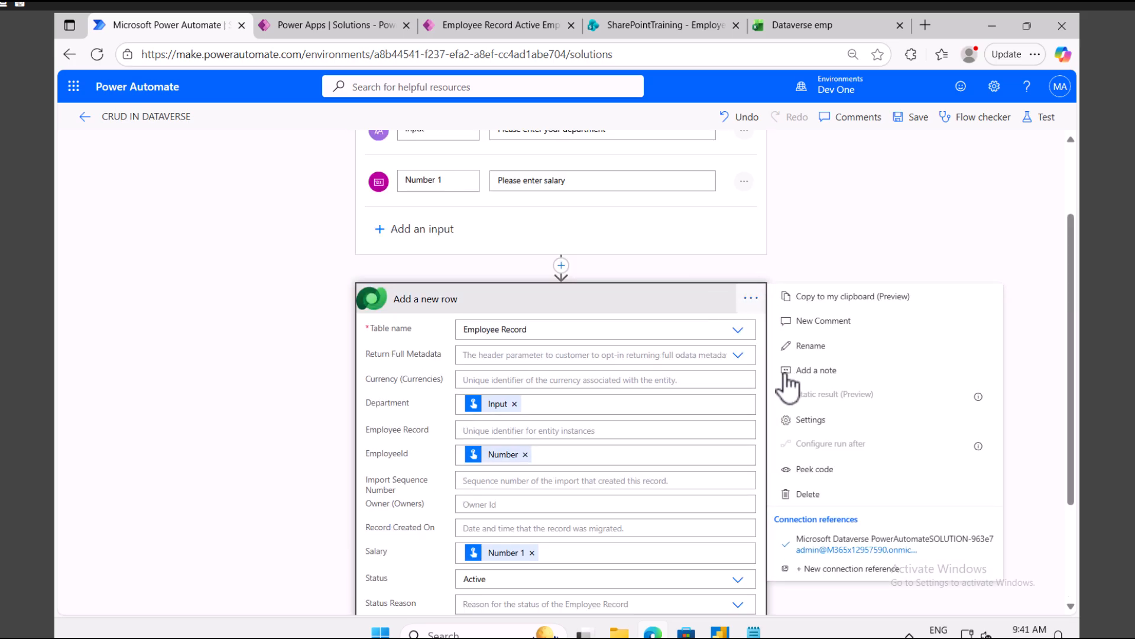
Step: Trim the Notepad plan heading to RUD and delete the Table and Add new data lines
{"action": "left_click", "coordinate": [754, 631]}
{"action": "left_click", "coordinate": [57, 90]}
{"action": "key", "text": "shift+Right"}
{"action": "key", "text": "BackSpace"}
{"action": "left_click_drag", "start_coordinate": [227, 176], "coordinate": [69, 150]}
{"action": "key", "text": "BackSpace"}
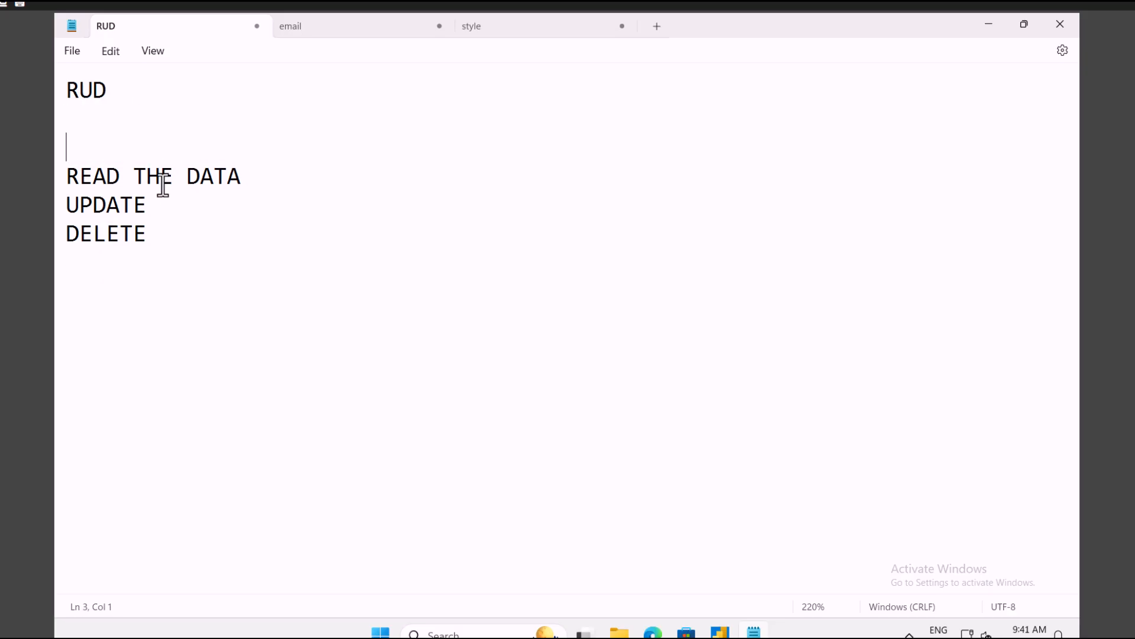
{"action": "left_click_drag", "start_coordinate": [241, 175], "coordinate": [79, 175]}
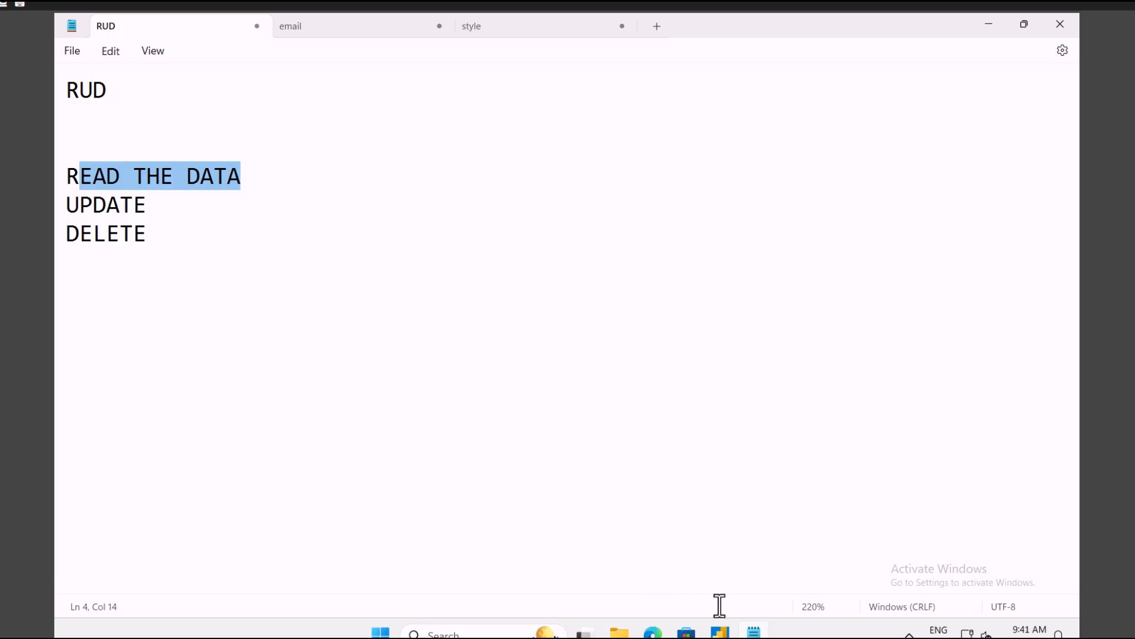
Step: Delete the Add a new row step from the flow
{"action": "left_click", "coordinate": [654, 632]}
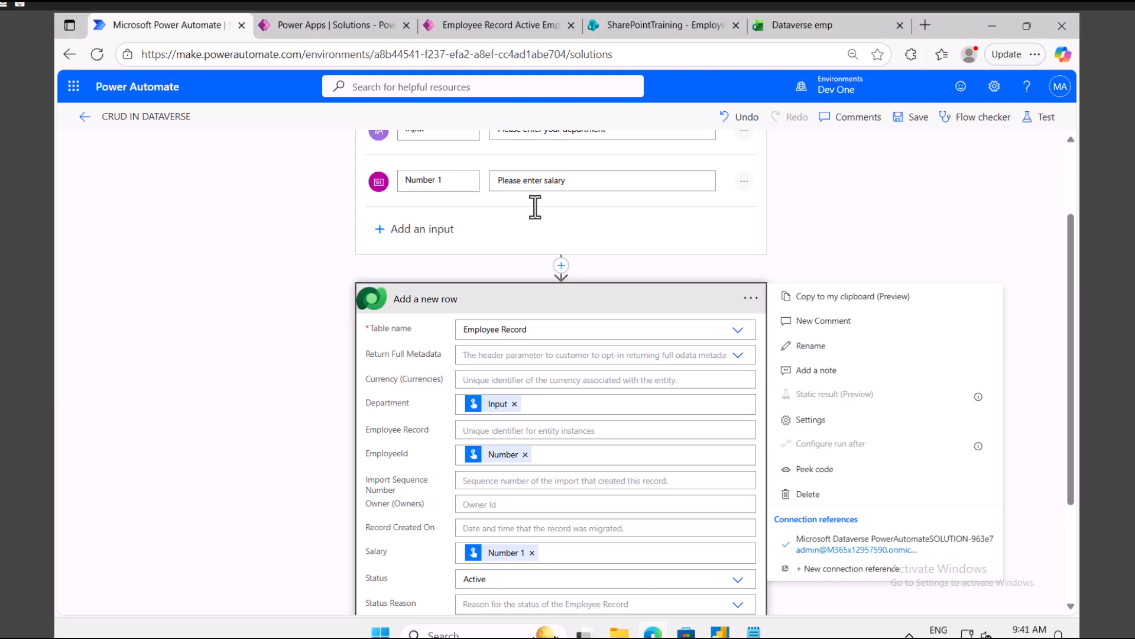
{"action": "left_click", "coordinate": [750, 299]}
{"action": "left_click", "coordinate": [828, 495]}
{"action": "left_click", "coordinate": [578, 393]}
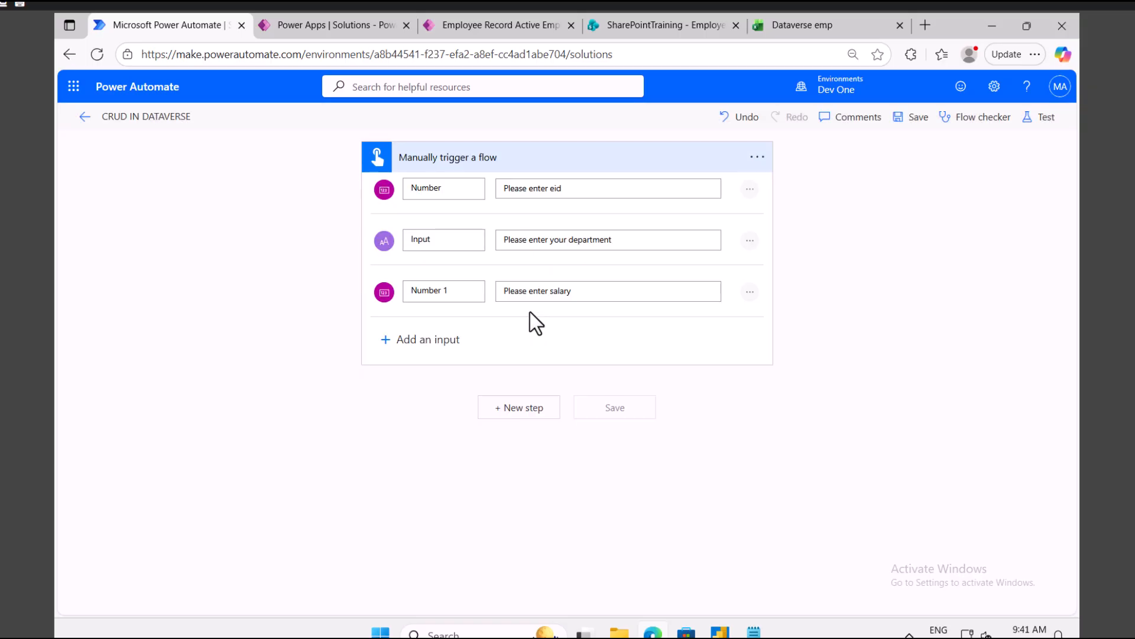
Step: Add a Microsoft Dataverse List rows action after the manual trigger
{"action": "left_click", "coordinate": [514, 411]}
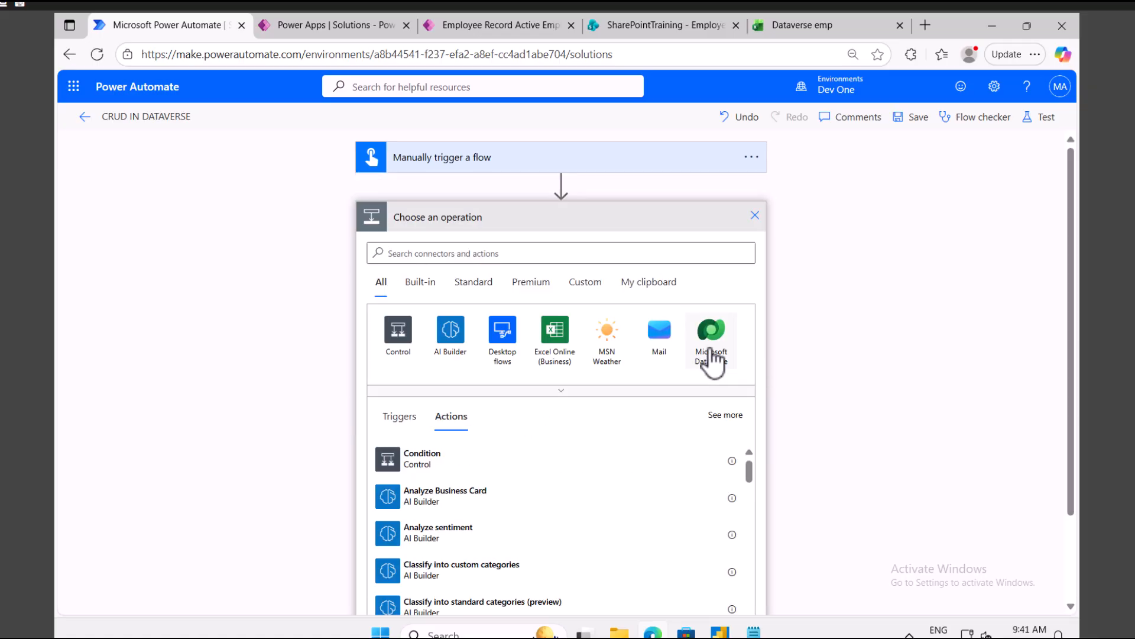
{"action": "left_click", "coordinate": [710, 352]}
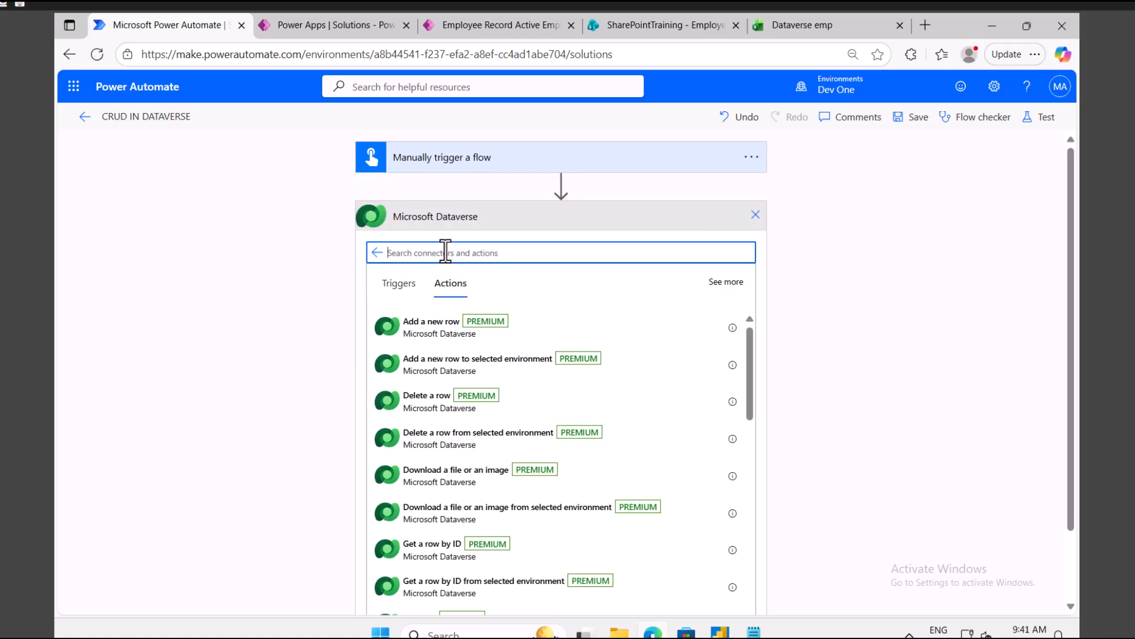
{"action": "type", "text": "list row"}
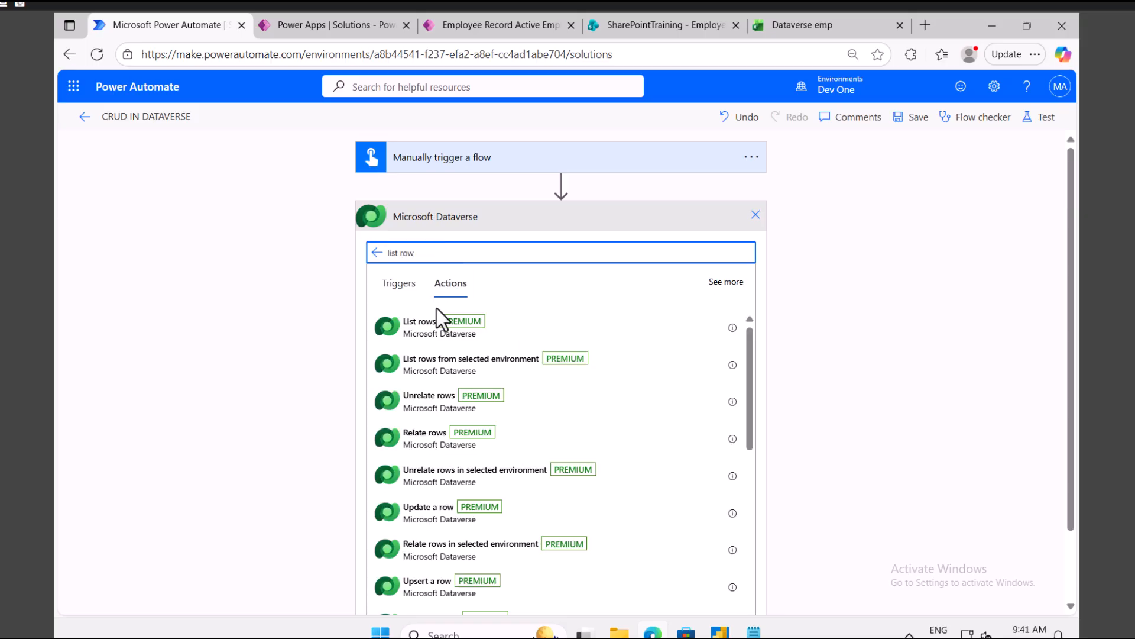
{"action": "left_click", "coordinate": [419, 325]}
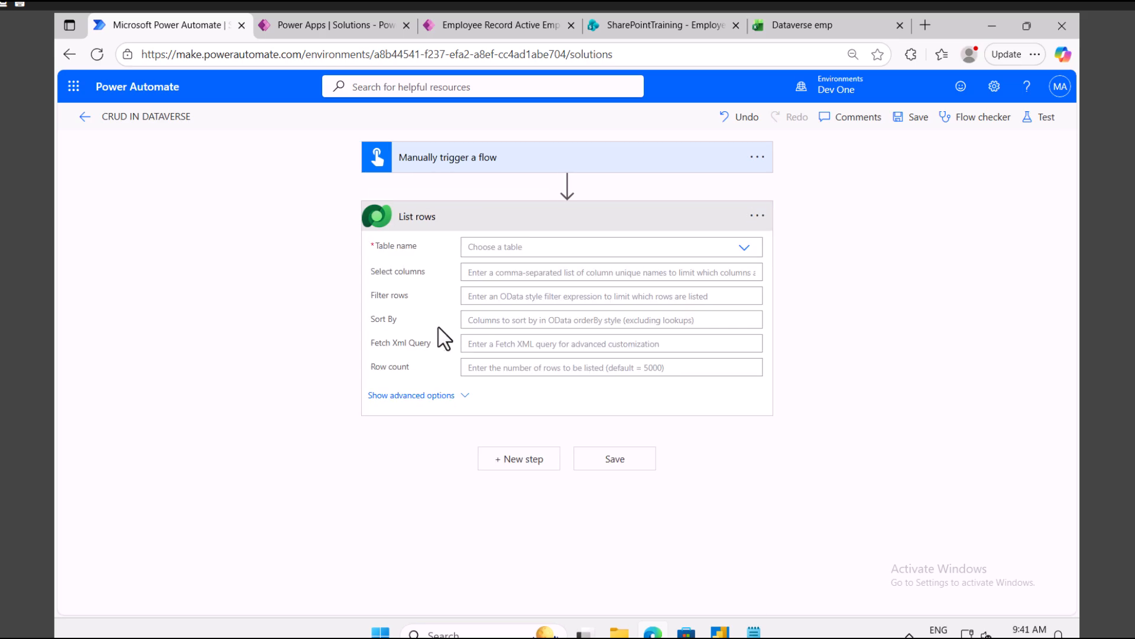
Step: Set the List rows table to Employee Record and show its advanced options
{"action": "left_click", "coordinate": [540, 245]}
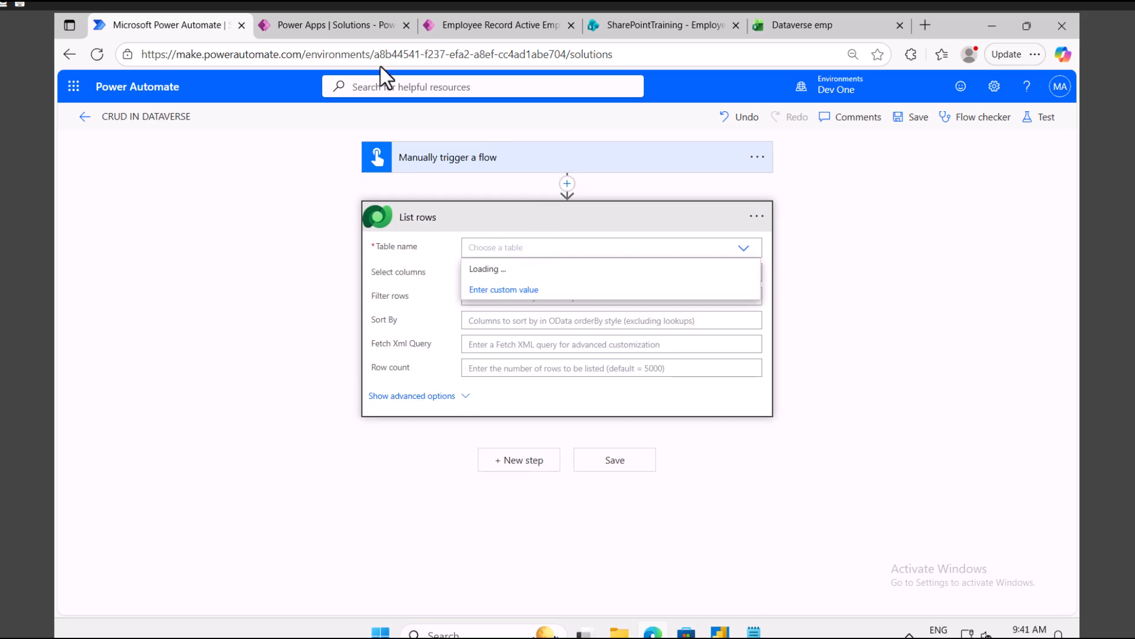
{"action": "left_click", "coordinate": [338, 20]}
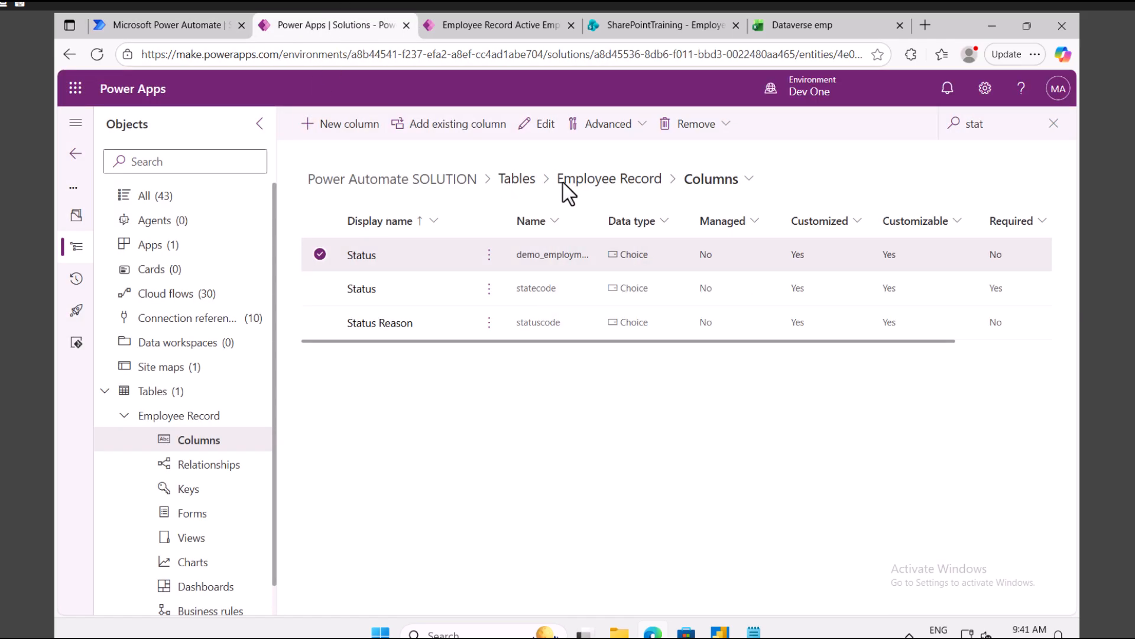
{"action": "left_click", "coordinate": [171, 26]}
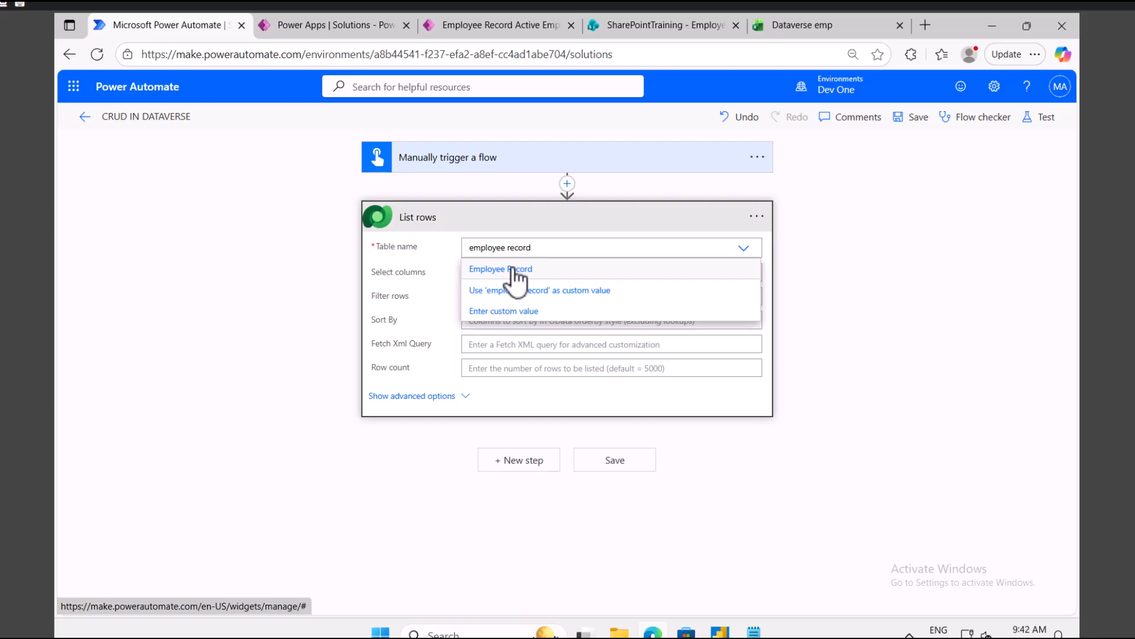
{"action": "left_click", "coordinate": [513, 269]}
{"action": "left_click", "coordinate": [516, 272]}
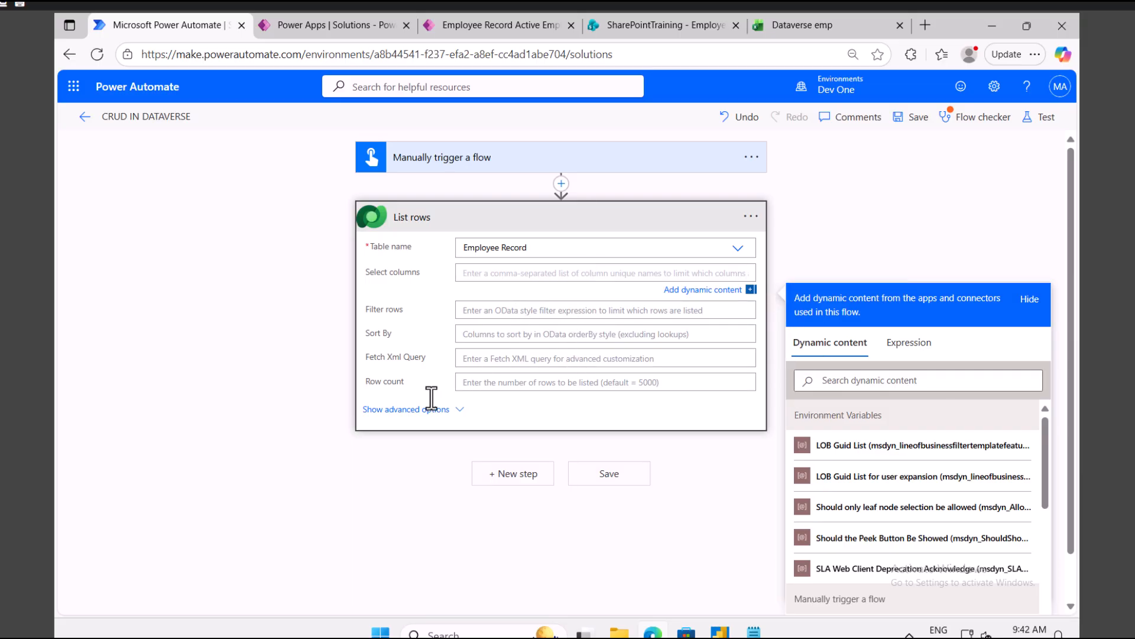
{"action": "left_click", "coordinate": [458, 411]}
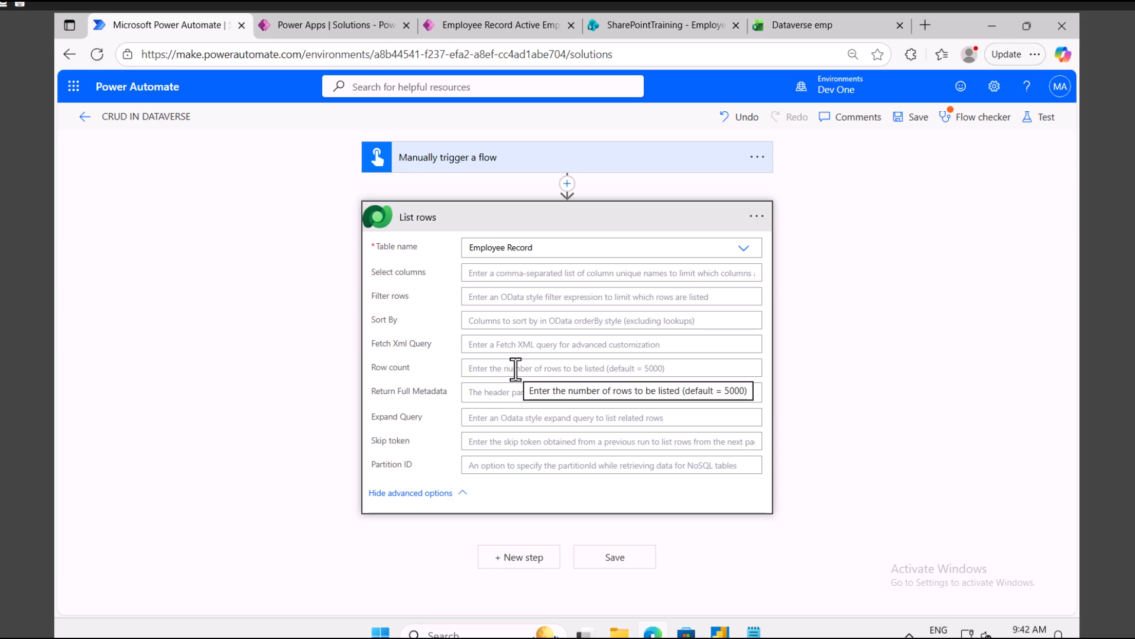
{"action": "left_click", "coordinate": [526, 559]}
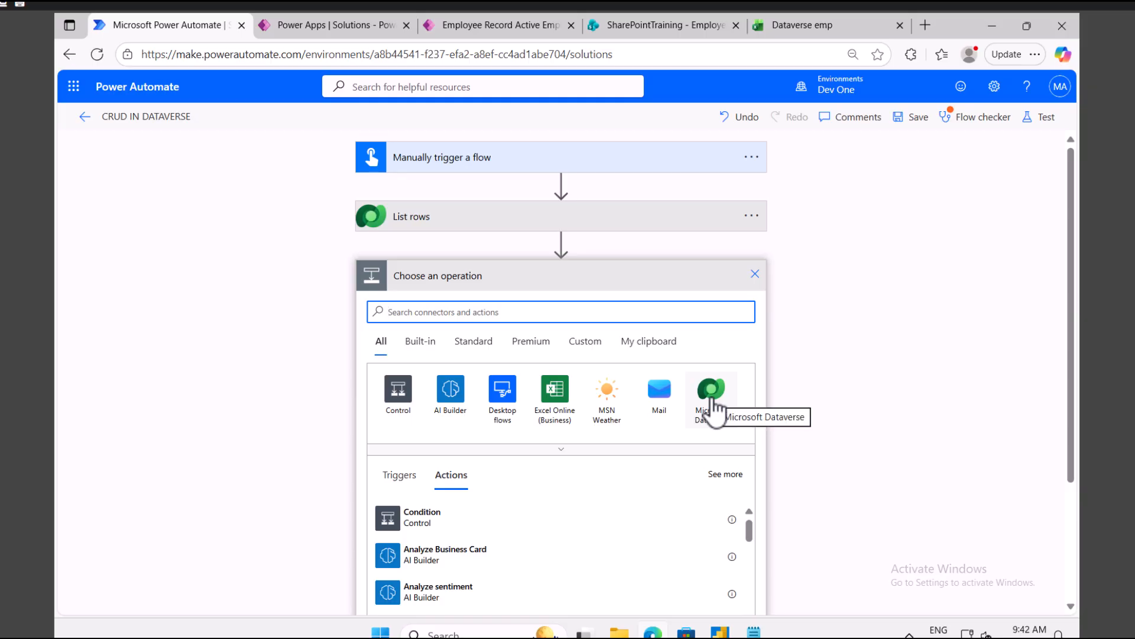
Step: Add a Data Operation Compose step after List rows
{"action": "left_click", "coordinate": [429, 228]}
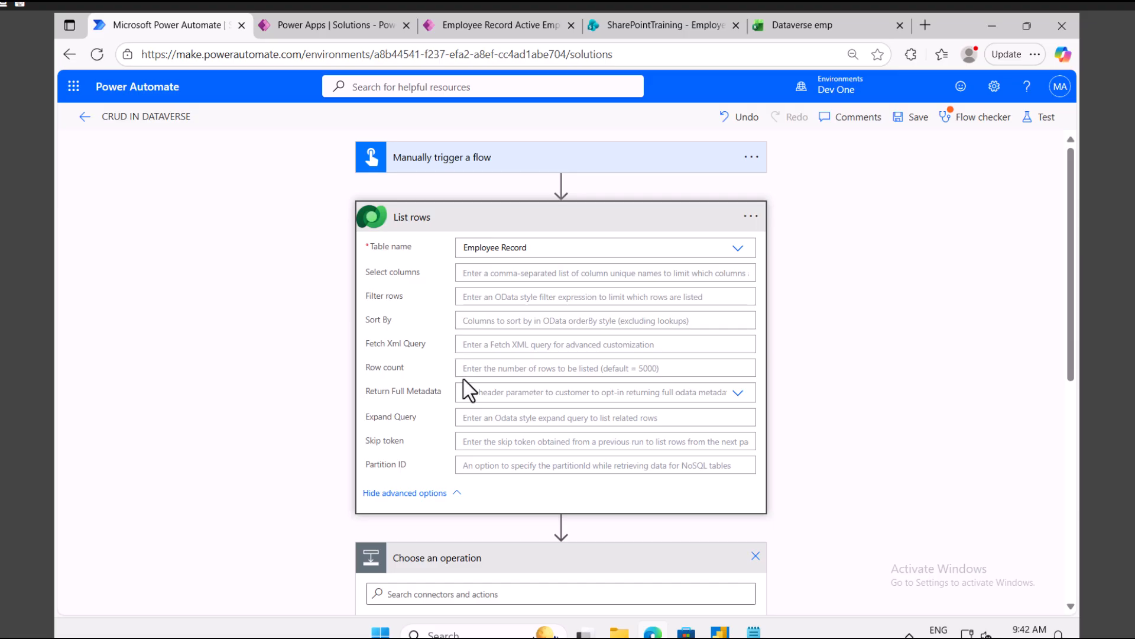
{"action": "scroll", "coordinate": [473, 355], "scroll_direction": "down", "scroll_amount": 3}
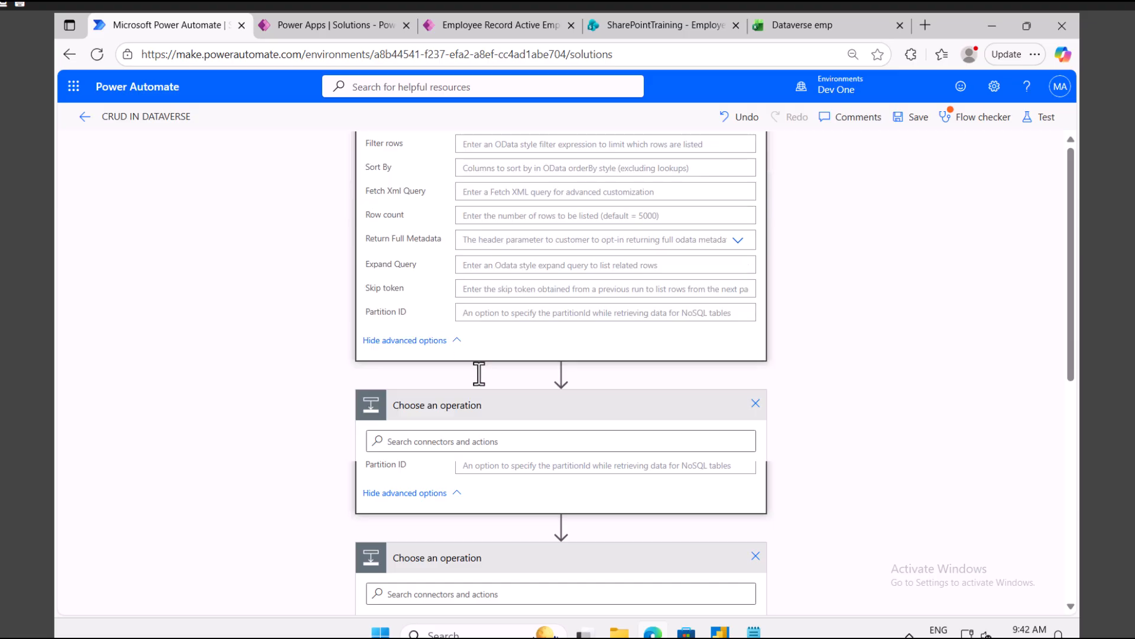
{"action": "left_click", "coordinate": [455, 440]}
{"action": "type", "text": "com"}
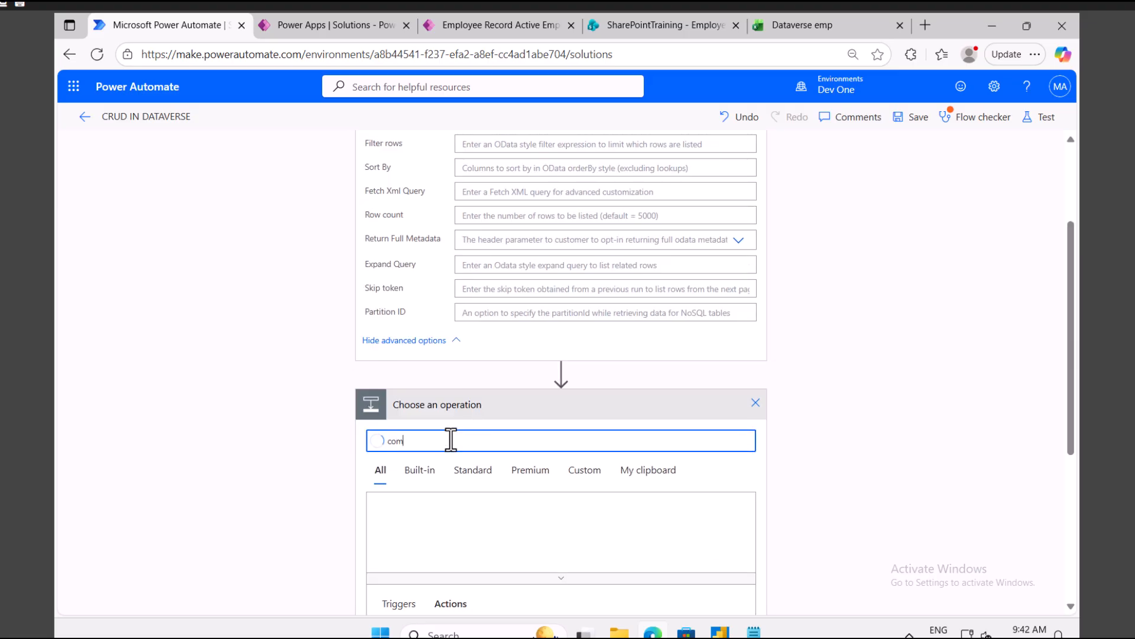
{"action": "type", "text": "pose"}
{"action": "left_click", "coordinate": [396, 520]}
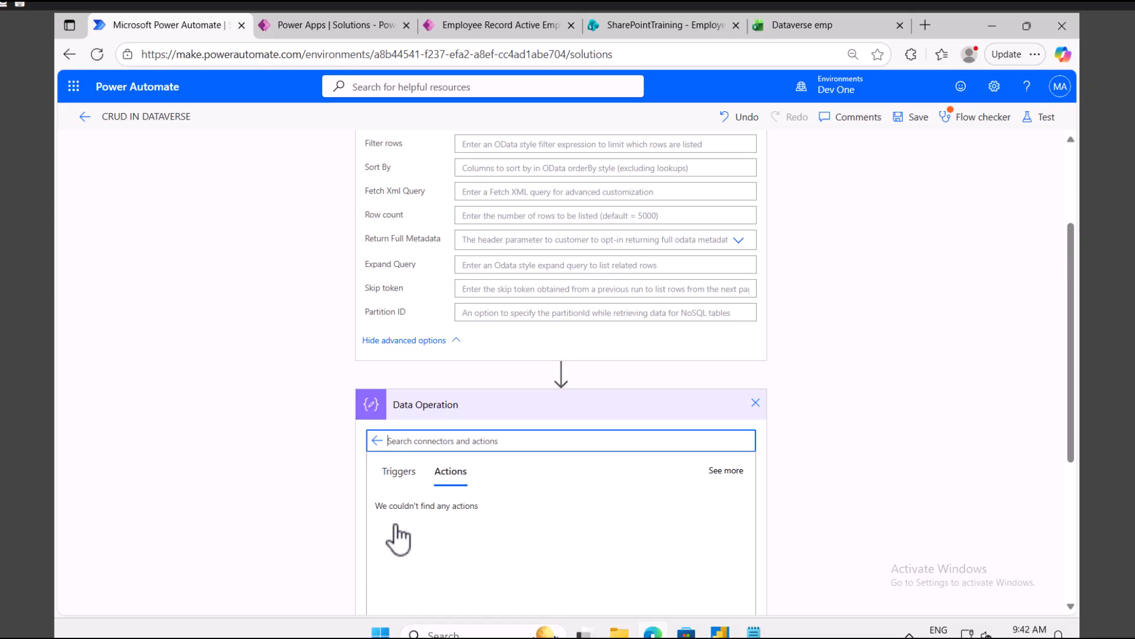
{"action": "scroll", "coordinate": [408, 436], "scroll_direction": "down", "scroll_amount": 3}
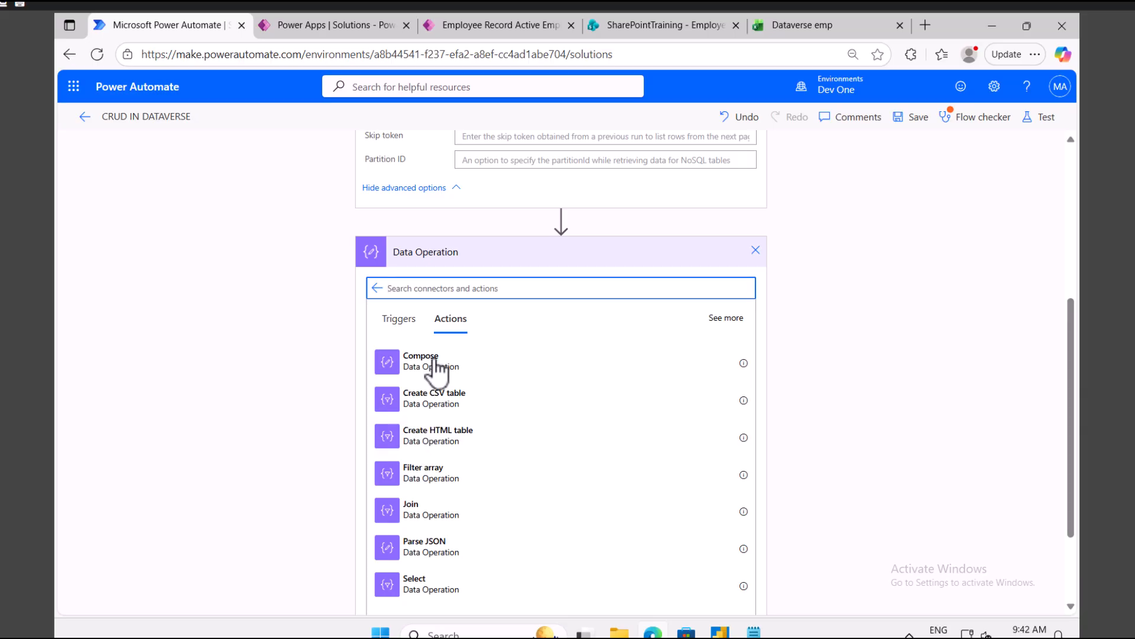
{"action": "left_click", "coordinate": [503, 362]}
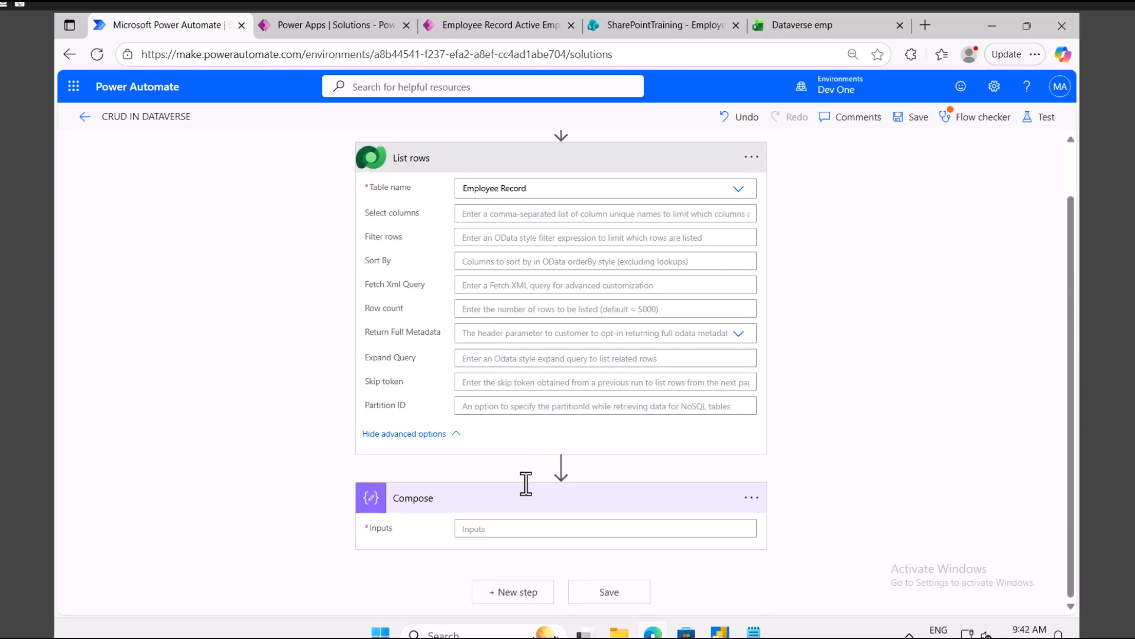
Step: Set the Compose Inputs to the List rows 'value' dynamic content
{"action": "left_click", "coordinate": [502, 528]}
{"action": "scroll", "coordinate": [892, 355], "scroll_direction": "down", "scroll_amount": 5}
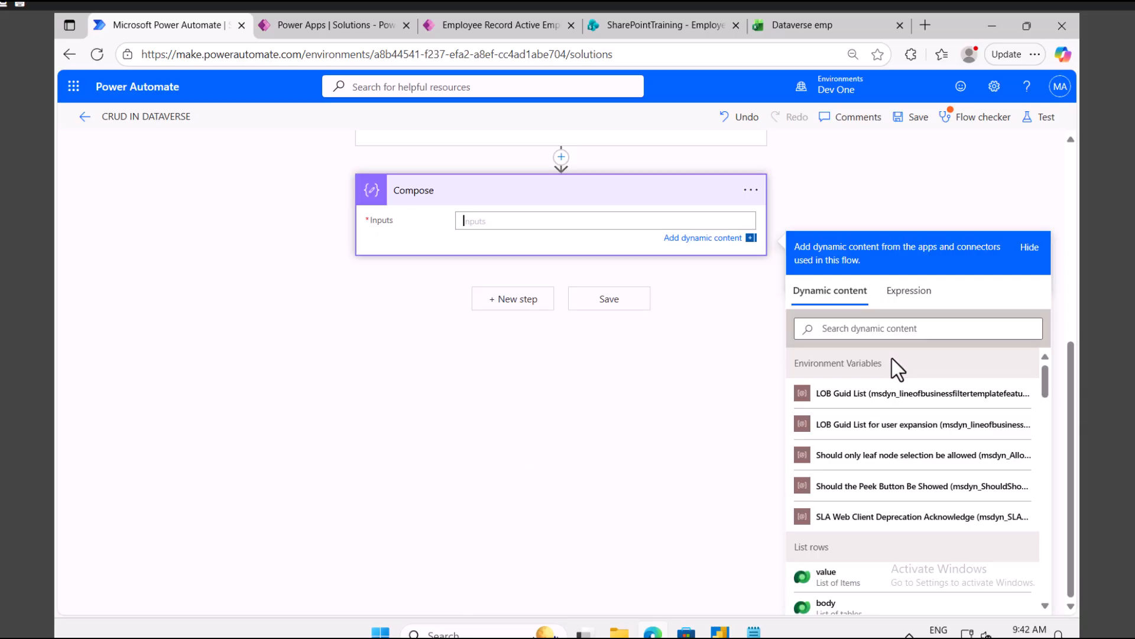
{"action": "scroll", "coordinate": [882, 435], "scroll_direction": "down", "scroll_amount": 3}
{"action": "scroll", "coordinate": [885, 440], "scroll_direction": "down", "scroll_amount": 3}
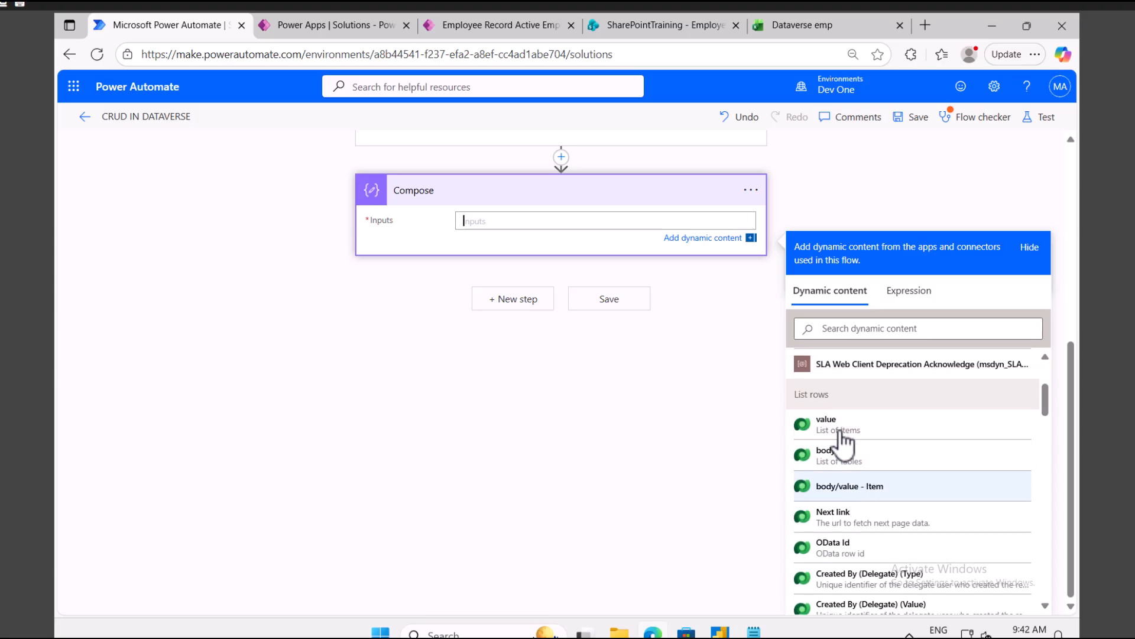
{"action": "left_click", "coordinate": [822, 420]}
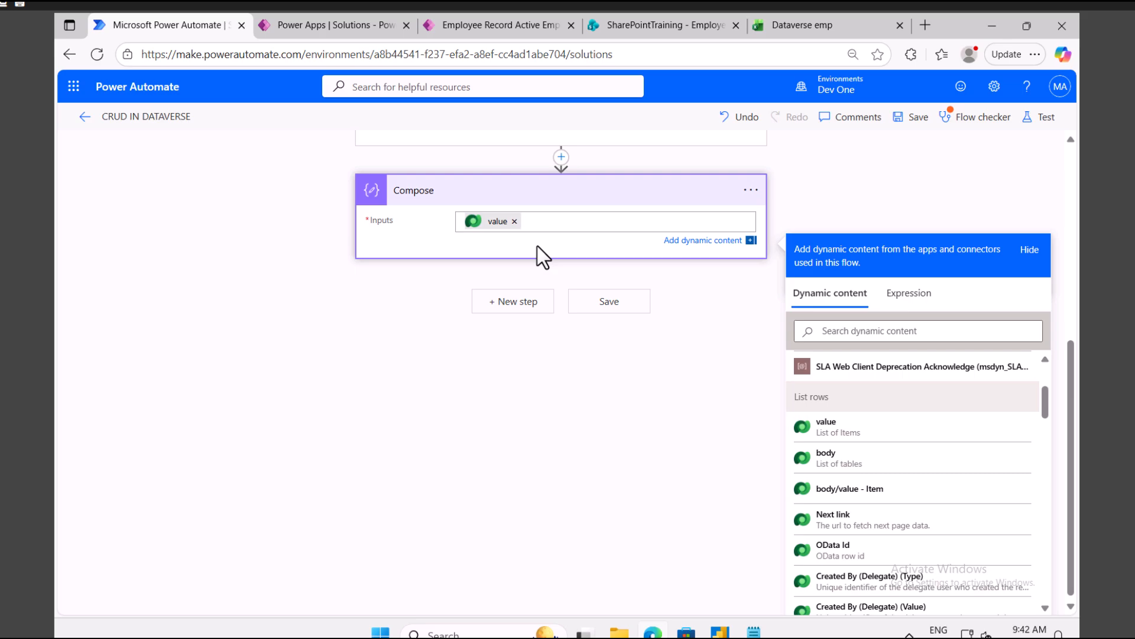
{"action": "left_click", "coordinate": [1032, 117]}
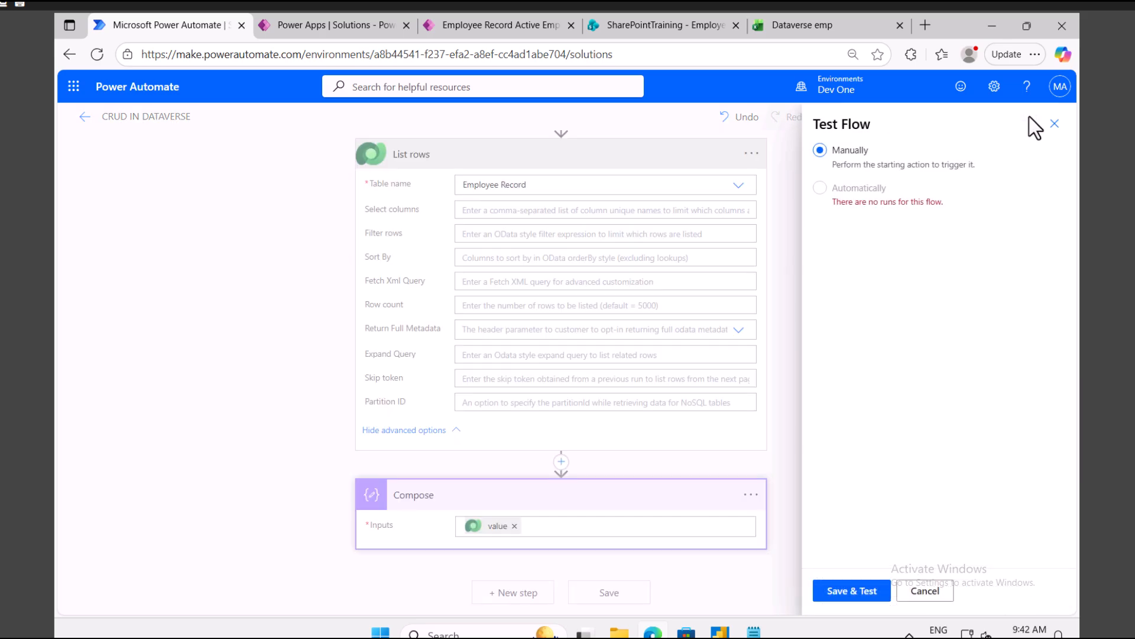
Step: Save the flow and dismiss the Flow checker and Run flow panels
{"action": "left_click", "coordinate": [850, 596]}
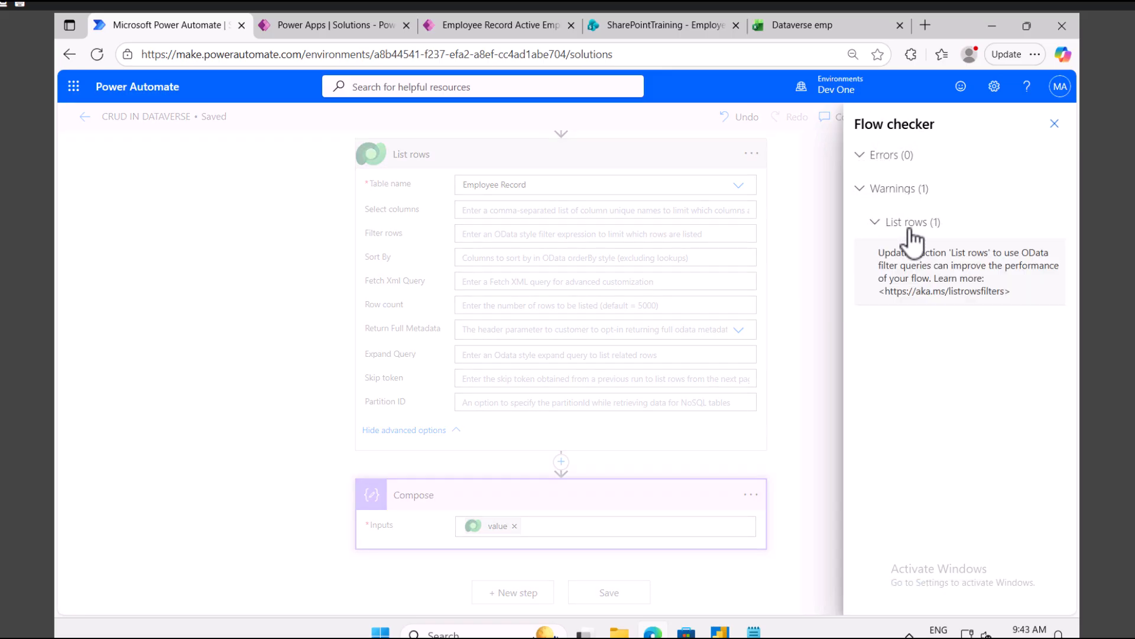
{"action": "left_click", "coordinate": [1055, 123]}
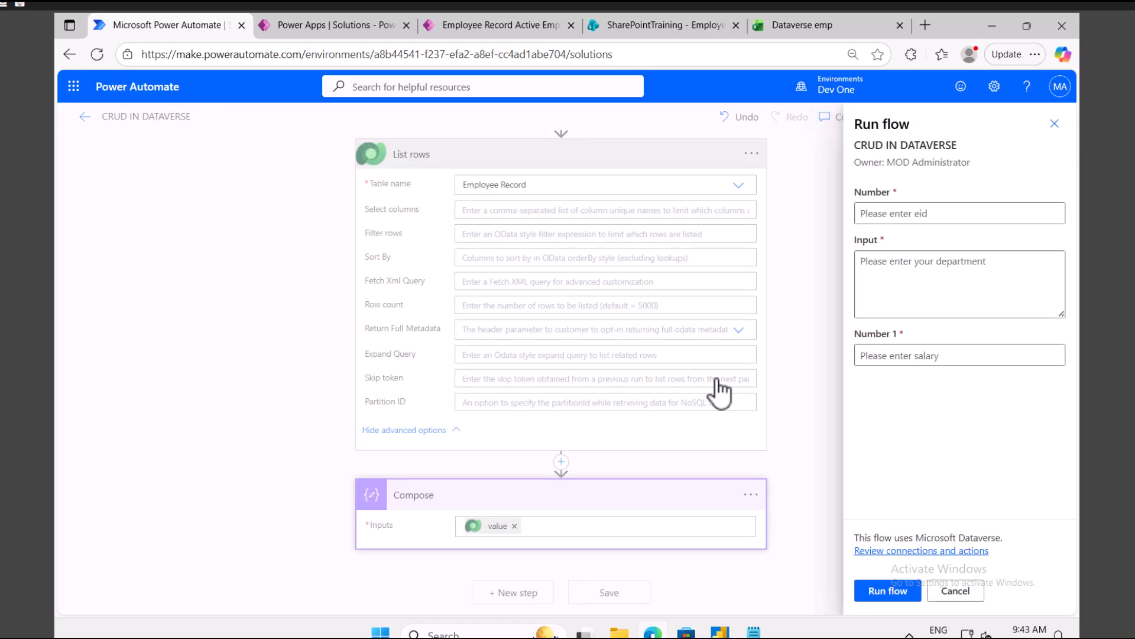
{"action": "left_click", "coordinate": [1054, 123]}
Step: Delete the salary Number 1 input from the manual trigger
{"action": "scroll", "coordinate": [704, 290], "scroll_direction": "up", "scroll_amount": 1}
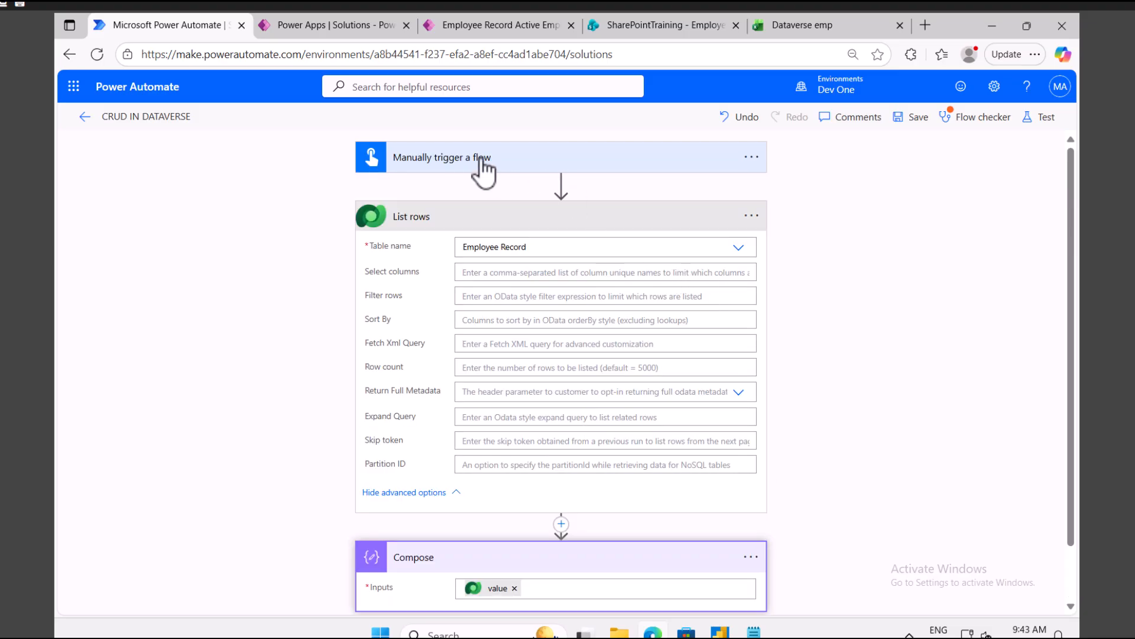
{"action": "left_click", "coordinate": [483, 159]}
{"action": "left_click", "coordinate": [743, 293]}
{"action": "left_click", "coordinate": [675, 295]}
Step: Delete the department and eid inputs from the manual trigger
{"action": "left_click", "coordinate": [744, 241]}
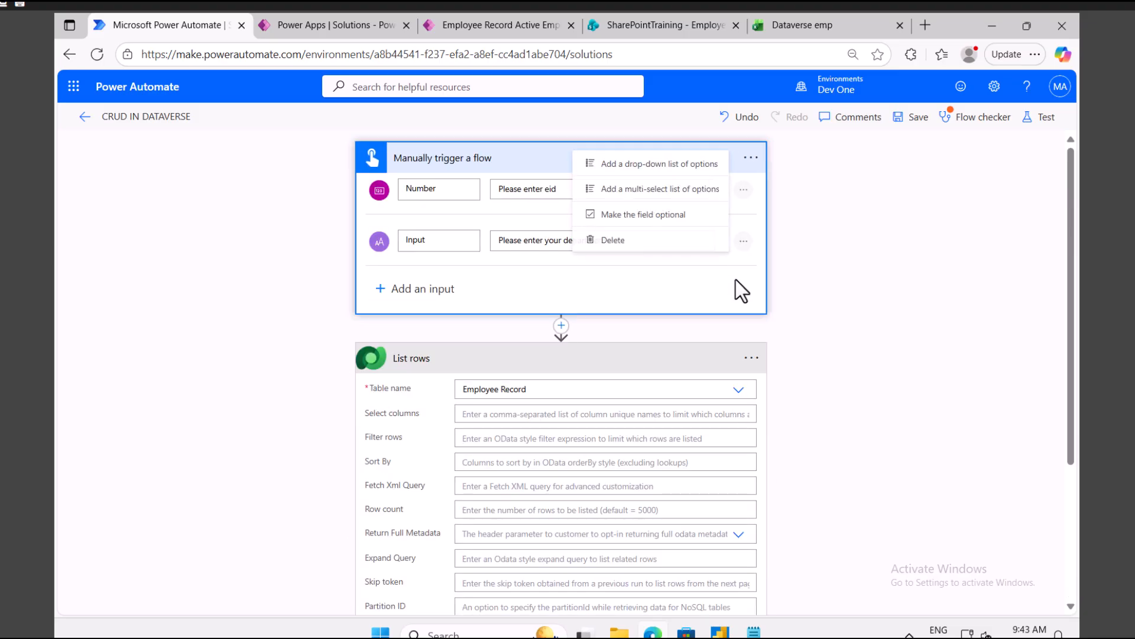
{"action": "left_click", "coordinate": [641, 243]}
{"action": "left_click", "coordinate": [743, 190]}
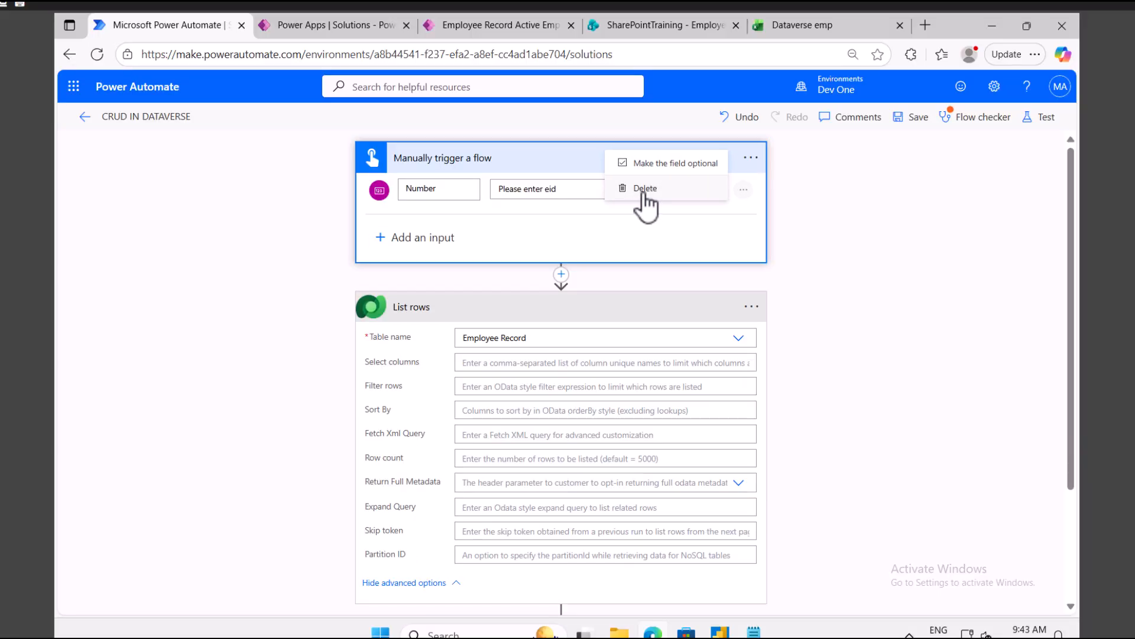
{"action": "left_click", "coordinate": [645, 190]}
Step: Save and run a manual test, with trigger, List rows and Compose succeeding
{"action": "left_click", "coordinate": [1046, 118]}
{"action": "left_click", "coordinate": [859, 592]}
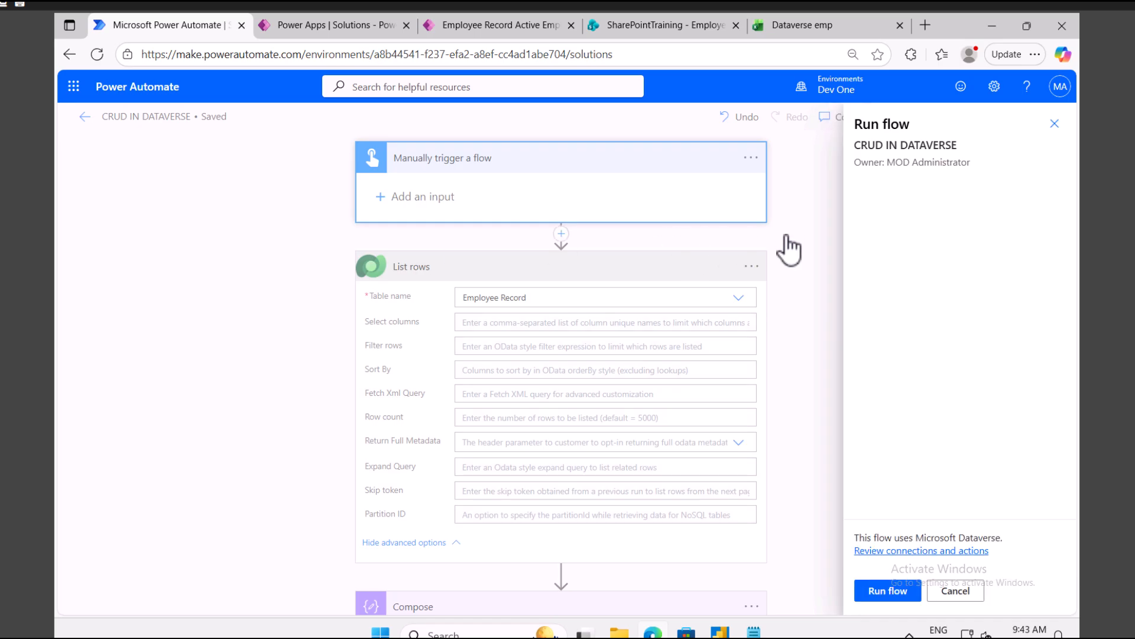
{"action": "left_click", "coordinate": [895, 592]}
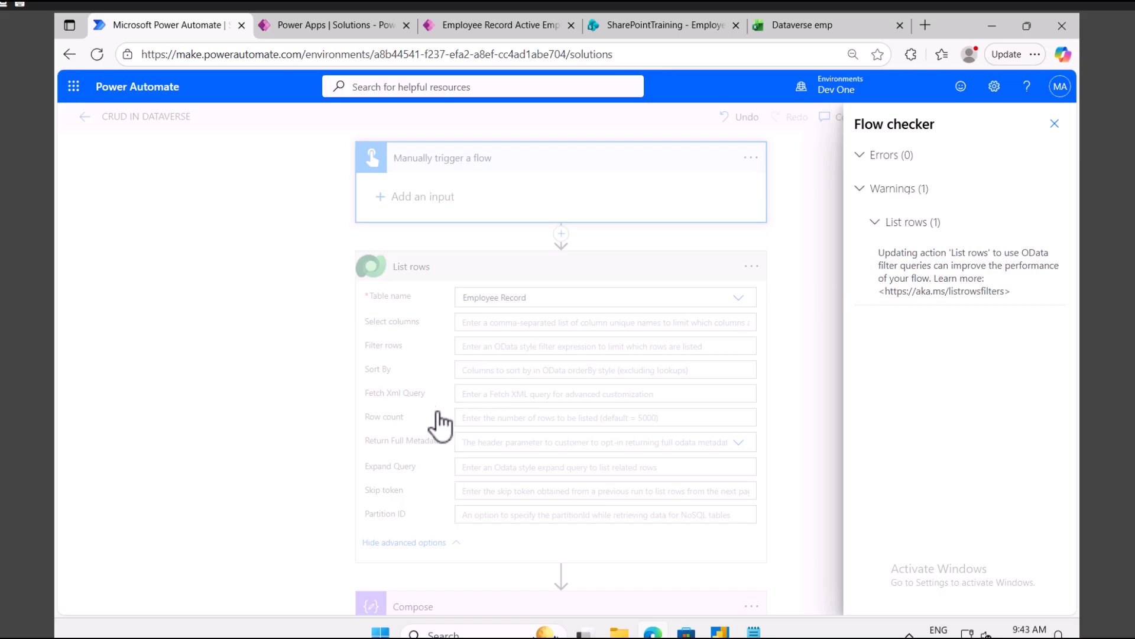
{"action": "left_click", "coordinate": [1052, 127]}
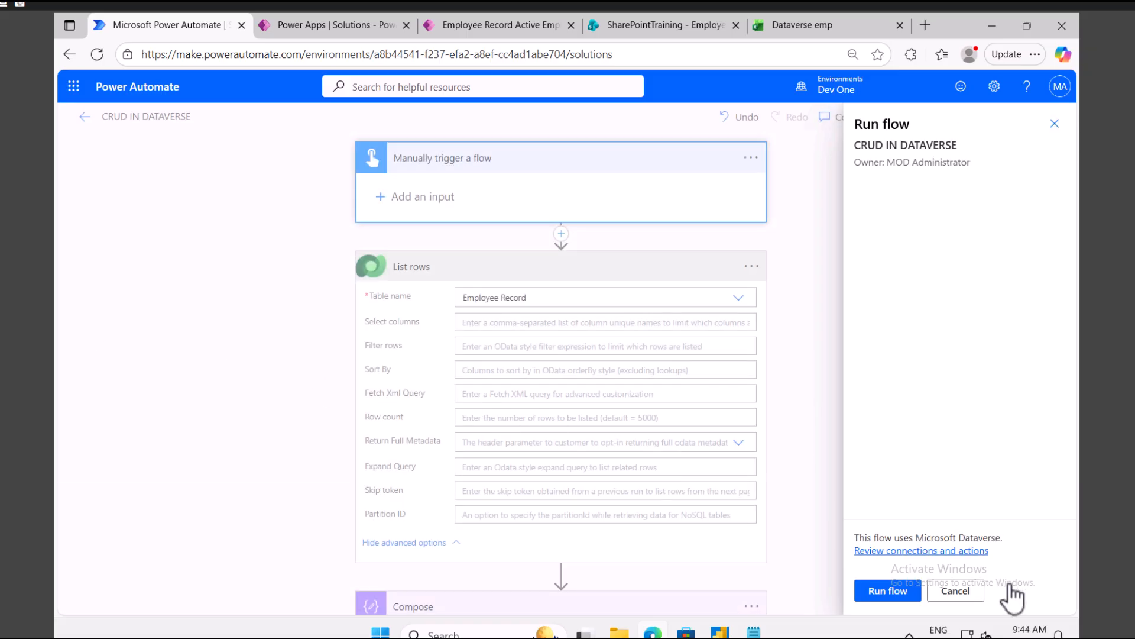
{"action": "left_click", "coordinate": [899, 594]}
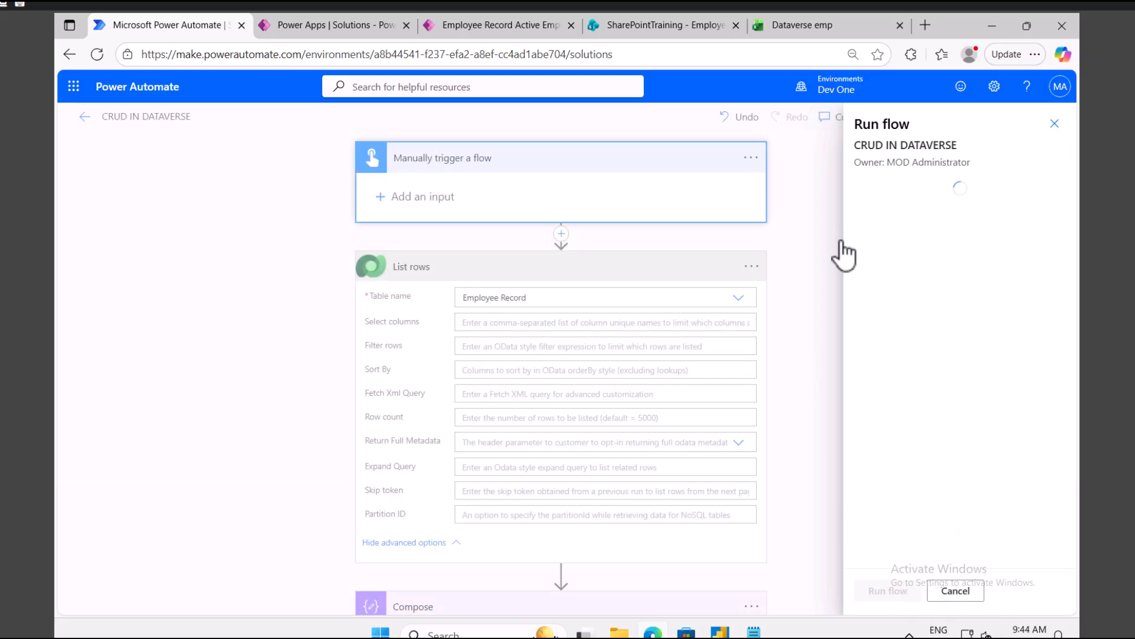
{"action": "left_click", "coordinate": [890, 593]}
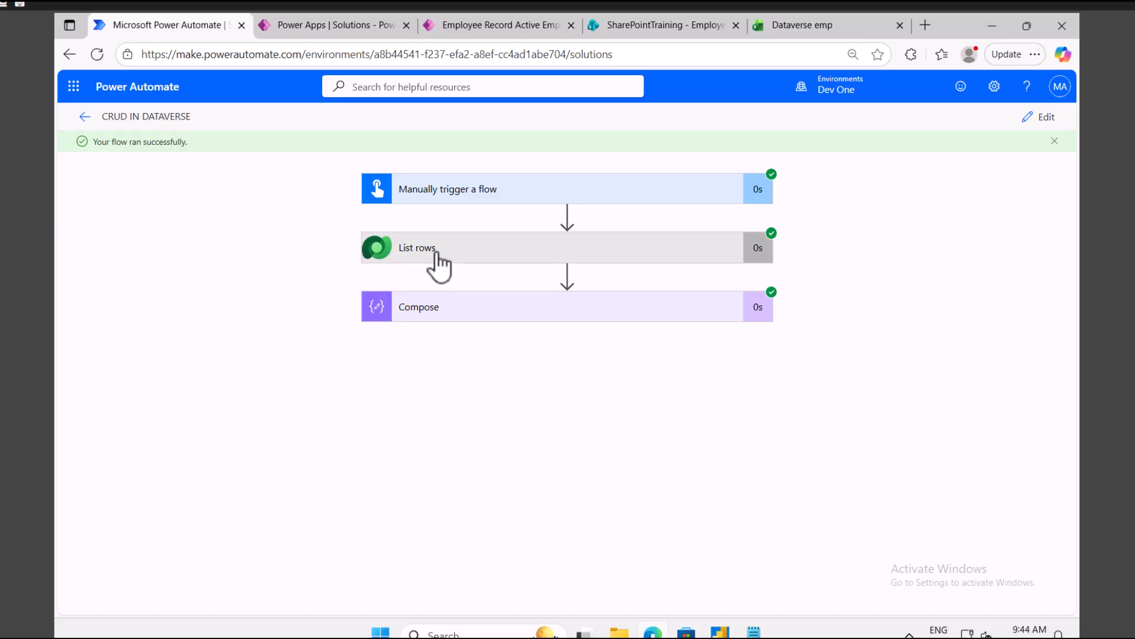
Step: Expand the List rows and Compose run details and copy the Compose JSON output
{"action": "left_click", "coordinate": [437, 258]}
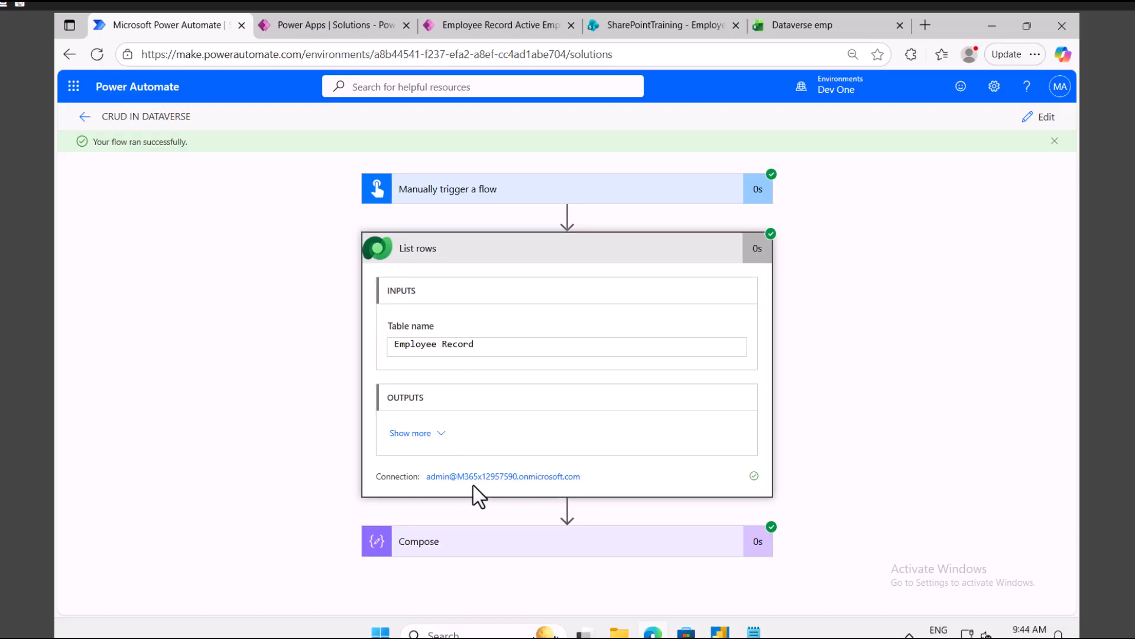
{"action": "left_click", "coordinate": [440, 438]}
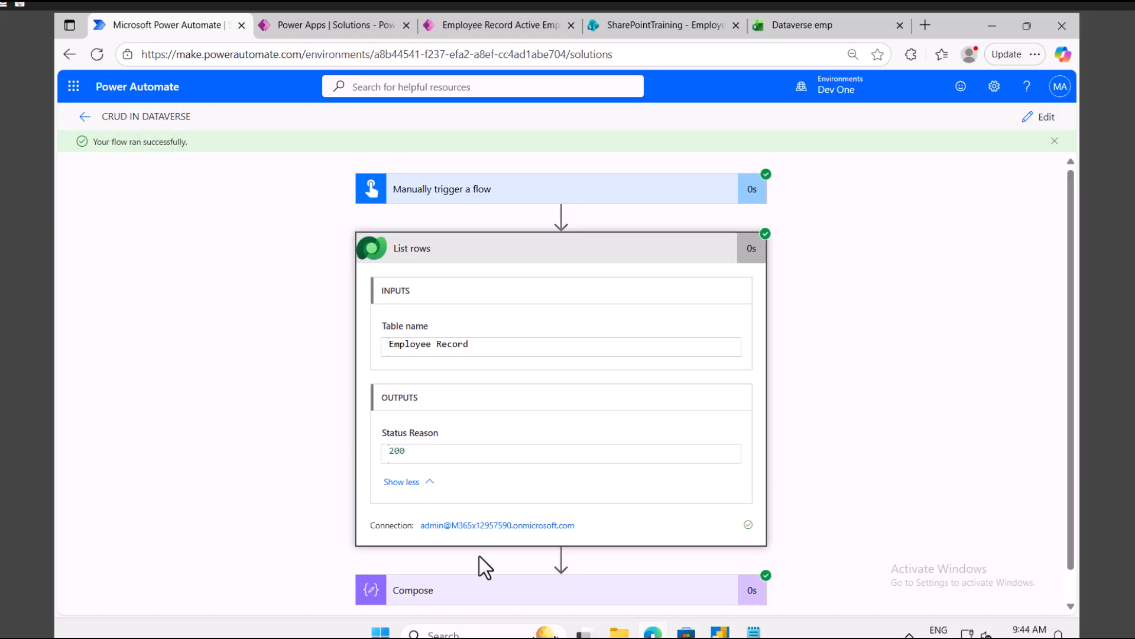
{"action": "left_click", "coordinate": [459, 591]}
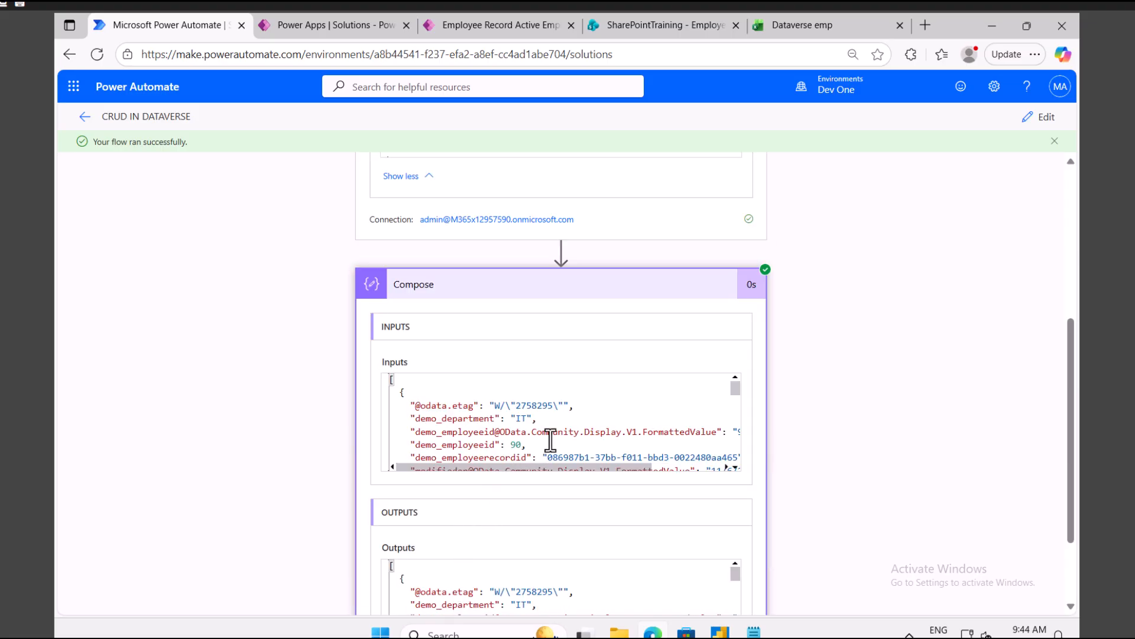
{"action": "scroll", "coordinate": [882, 441], "scroll_direction": "down", "scroll_amount": 2}
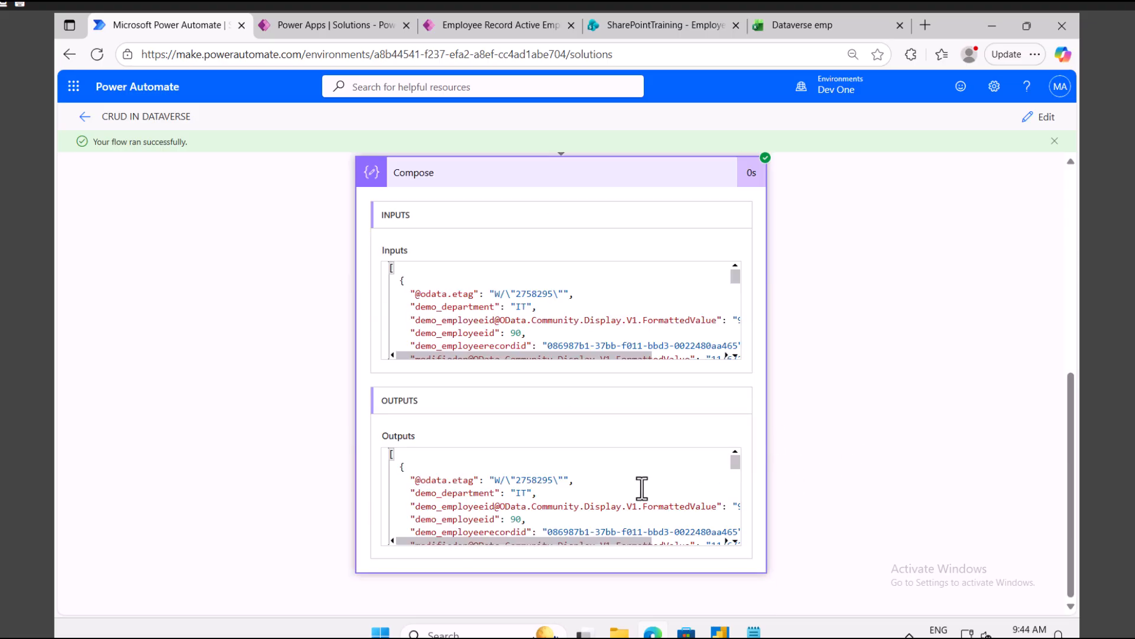
{"action": "key", "text": "ctrl+a"}
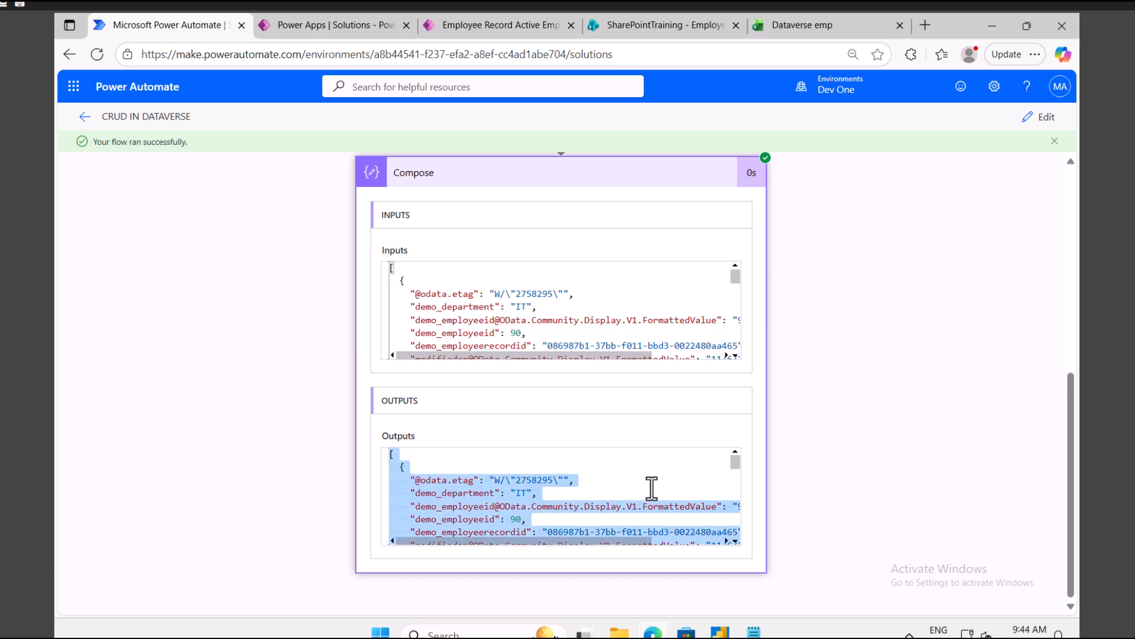
{"action": "mouse_move", "coordinate": [754, 632]}
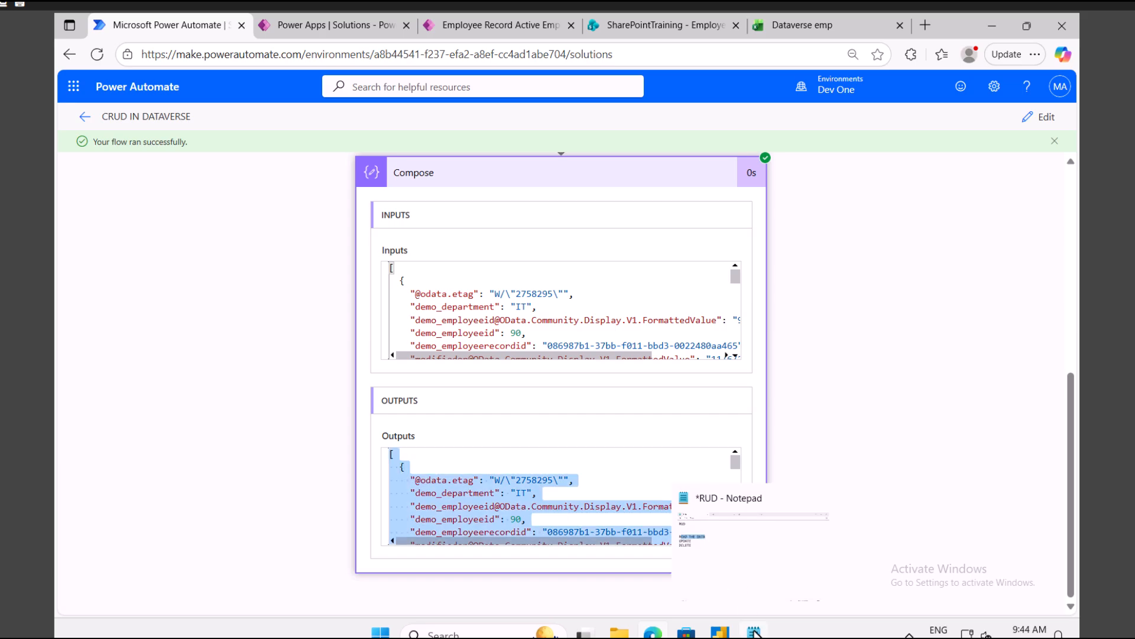
{"action": "left_click", "coordinate": [748, 589]}
Step: Paste the Compose JSON into a new Notepad tab and zoom out
{"action": "left_click", "coordinate": [171, 239]}
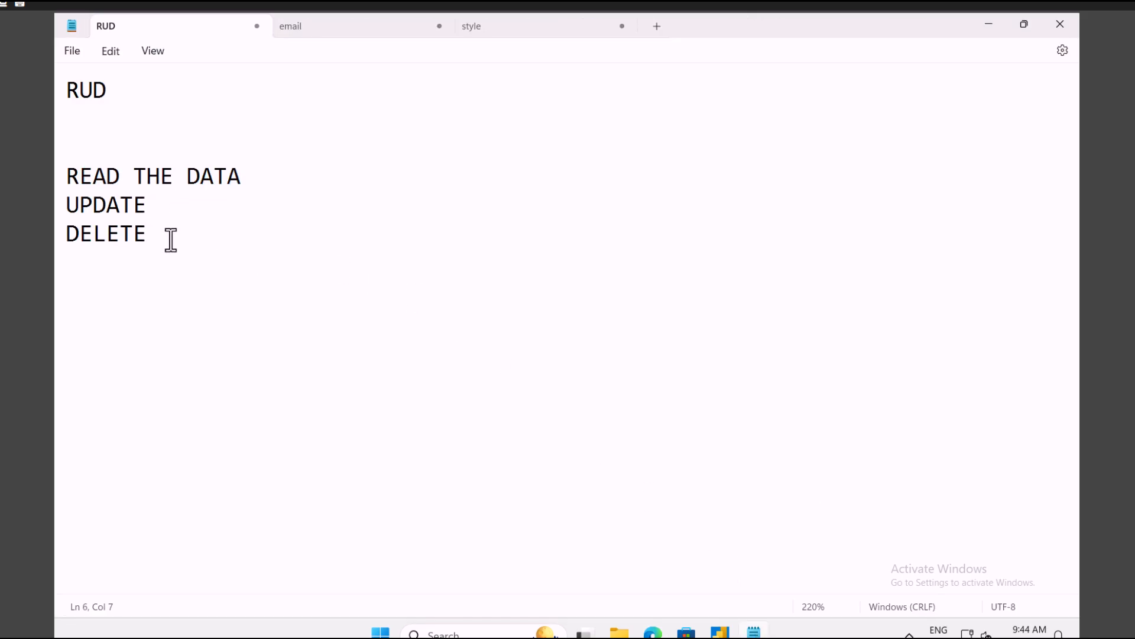
{"action": "left_click", "coordinate": [658, 26]}
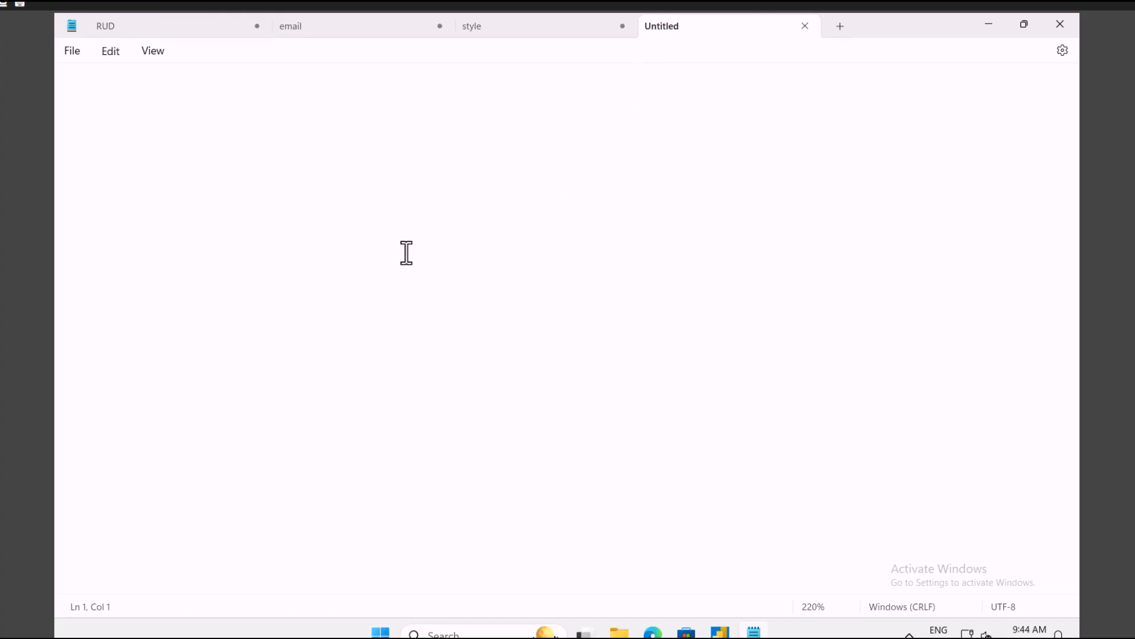
{"action": "key", "text": "ctrl+v"}
{"action": "key", "text": "ctrl+minus"}
{"action": "key", "text": "ctrl+minus"}
{"action": "key", "text": "ctrl+minus"}
{"action": "key", "text": "ctrl+minus"}
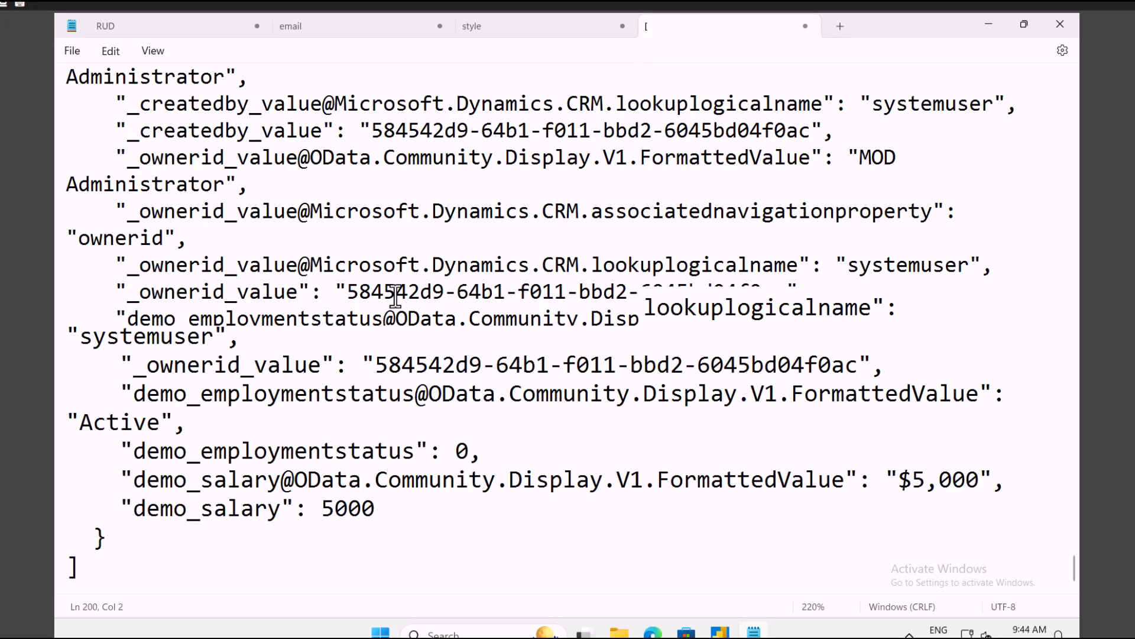
{"action": "key", "text": "ctrl+minus"}
{"action": "key", "text": "ctrl+minus"}
{"action": "key", "text": "ctrl+minus"}
{"action": "key", "text": "ctrl+minus"}
{"action": "key", "text": "ctrl+minus"}
Step: Scroll through the three Employee Record rows, then return to the flow run view
{"action": "scroll", "coordinate": [395, 295], "scroll_direction": "up", "scroll_amount": 20}
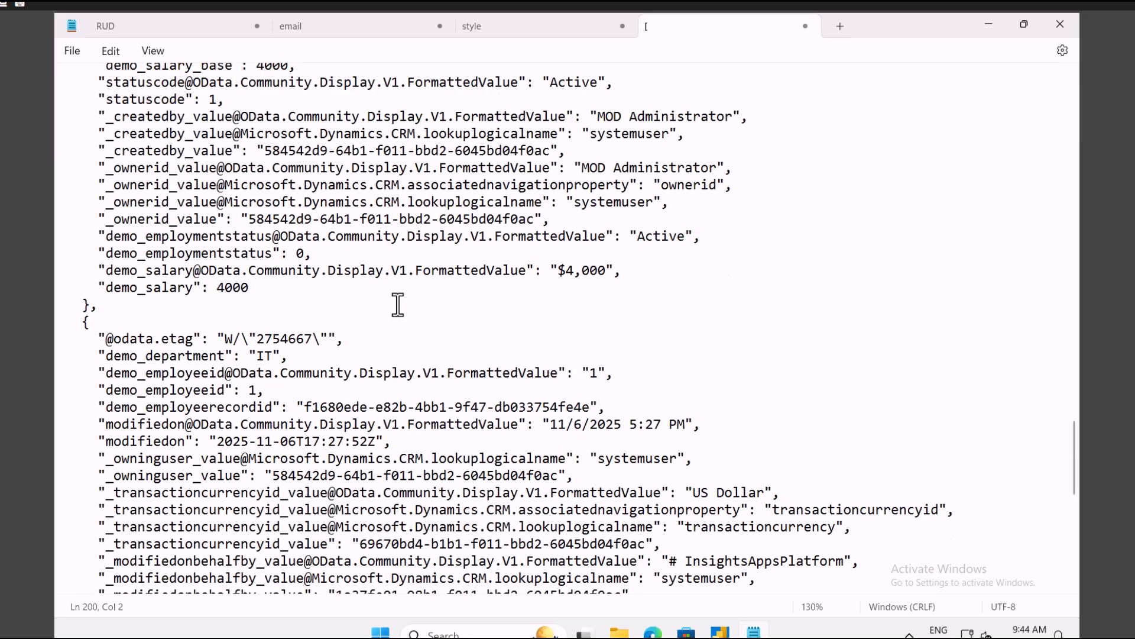
{"action": "scroll", "coordinate": [398, 305], "scroll_direction": "up", "scroll_amount": 15}
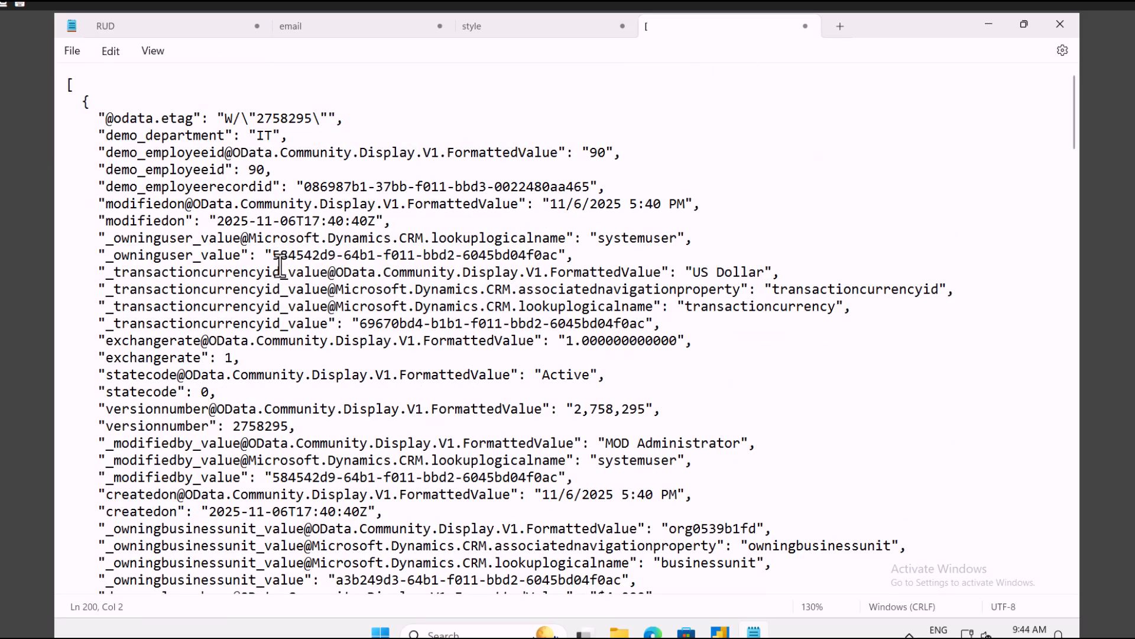
{"action": "scroll", "coordinate": [280, 266], "scroll_direction": "down", "scroll_amount": 12}
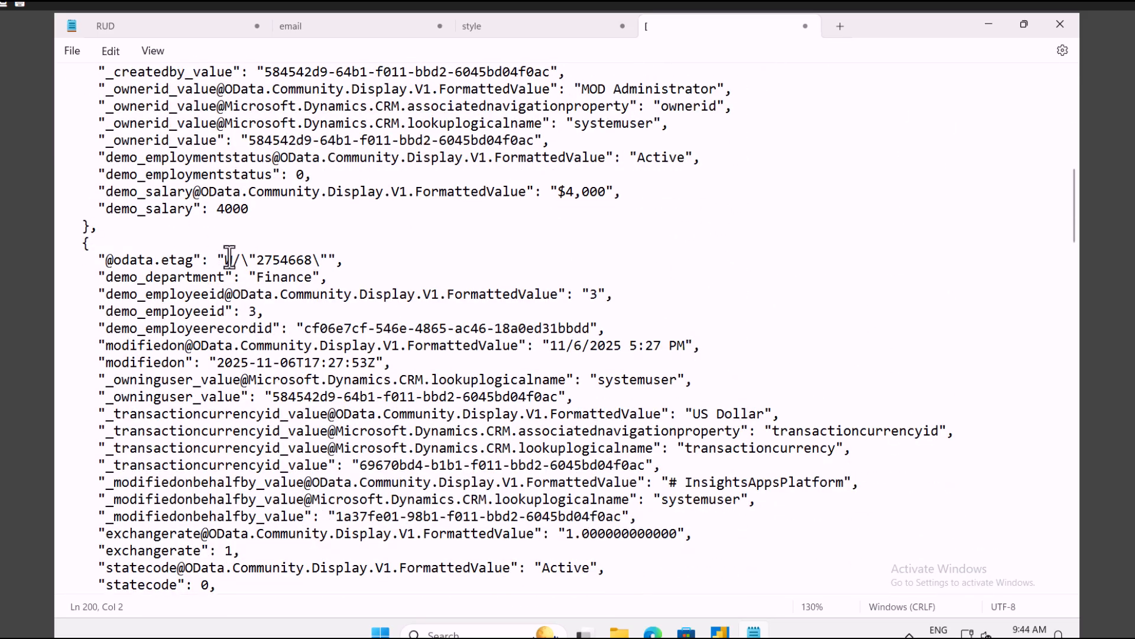
{"action": "scroll", "coordinate": [278, 283], "scroll_direction": "down", "scroll_amount": 20}
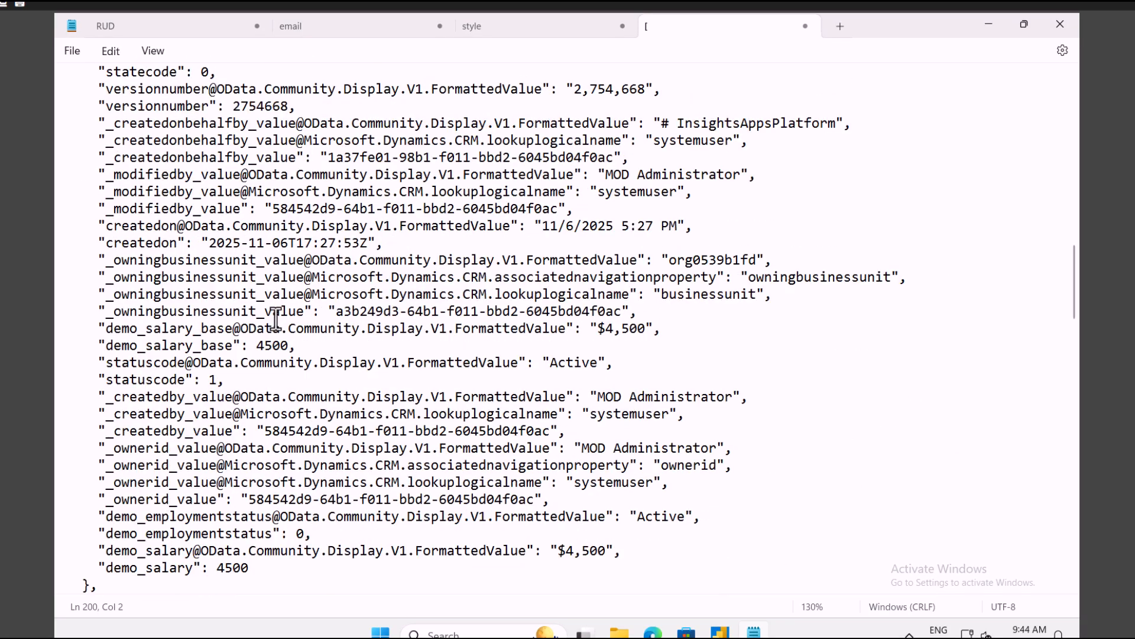
{"action": "scroll", "coordinate": [255, 361], "scroll_direction": "down", "scroll_amount": 20}
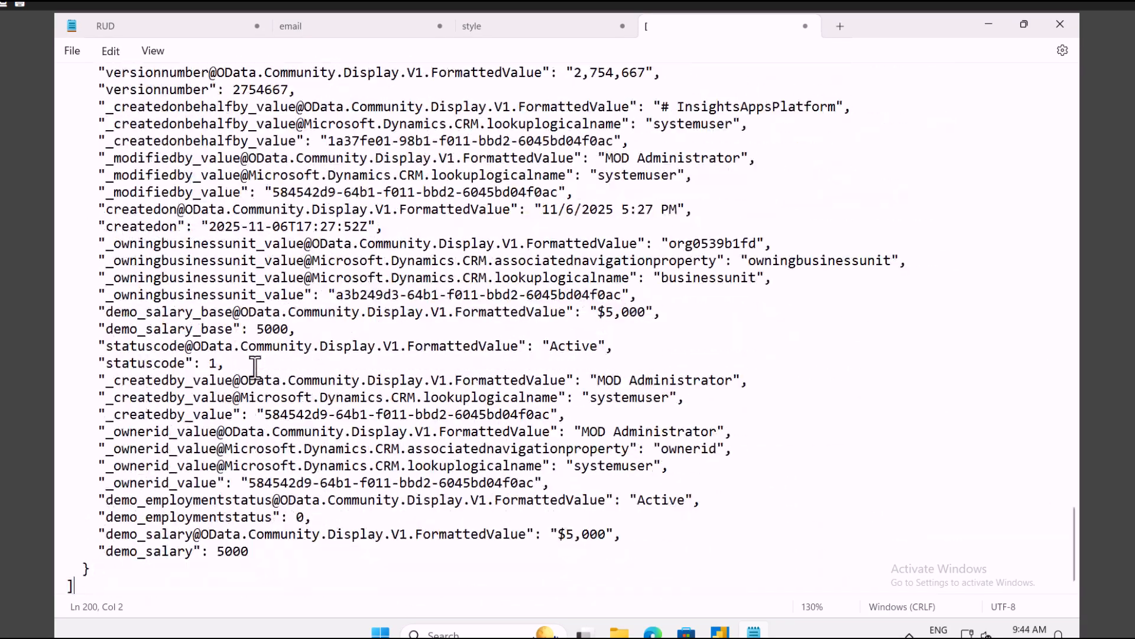
{"action": "scroll", "coordinate": [255, 367], "scroll_direction": "up", "scroll_amount": 20}
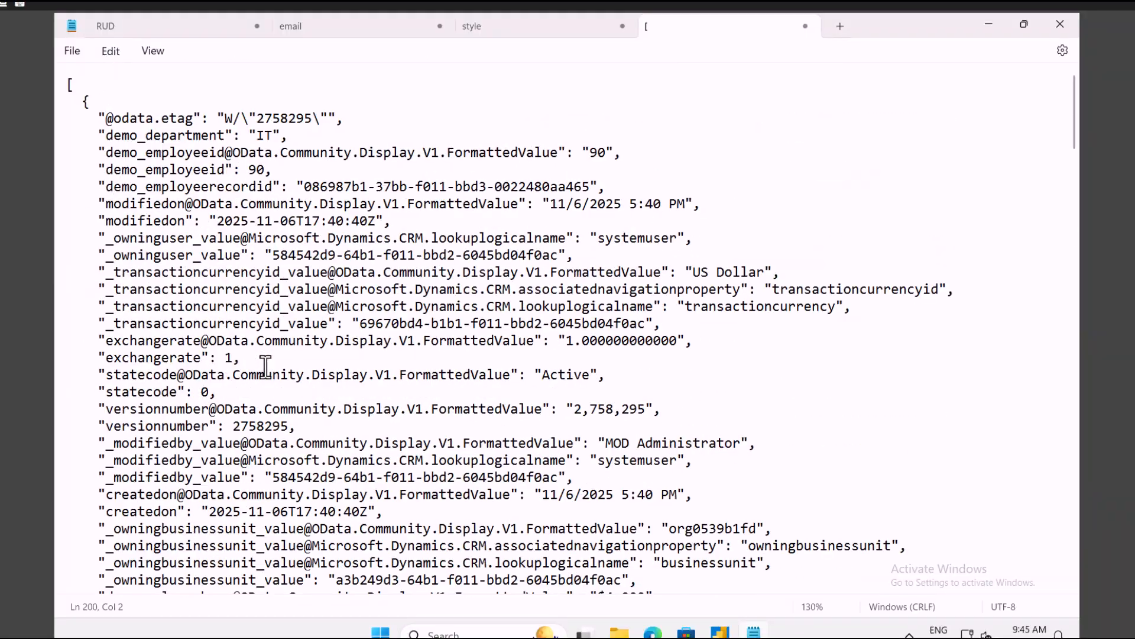
{"action": "mouse_move", "coordinate": [652, 631]}
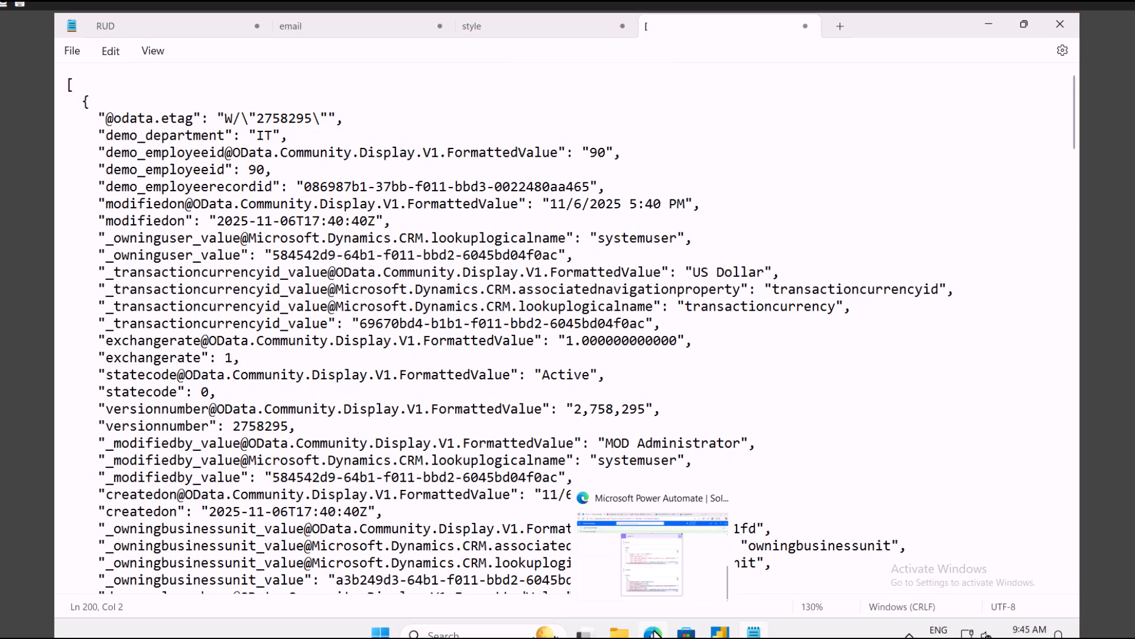
{"action": "left_click", "coordinate": [634, 569]}
{"action": "scroll", "coordinate": [595, 396], "scroll_direction": "up", "scroll_amount": 6}
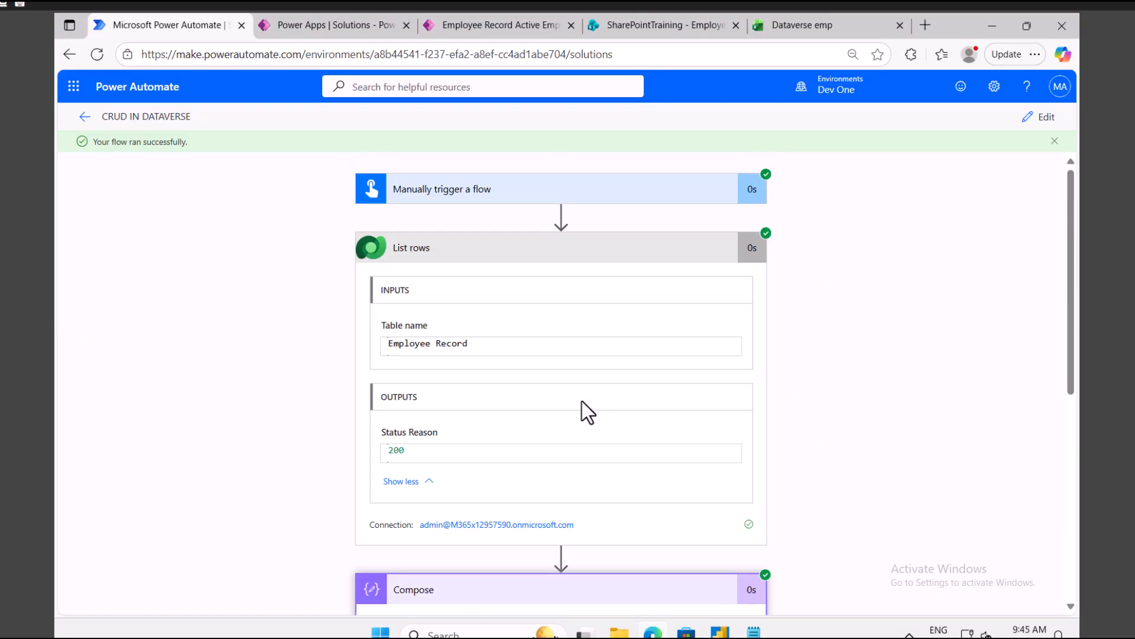
Step: Open the flow for editing and remove the READ THE DATA line from the Notepad RUD notes
{"action": "left_click", "coordinate": [1042, 117]}
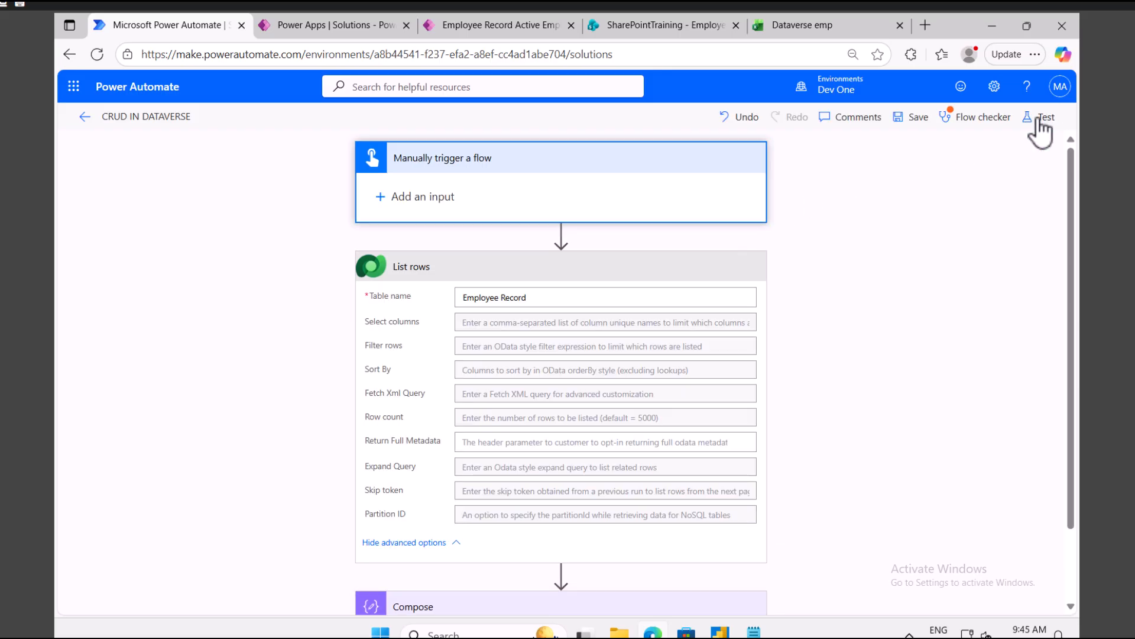
{"action": "left_click", "coordinate": [753, 630]}
{"action": "left_click", "coordinate": [134, 24]}
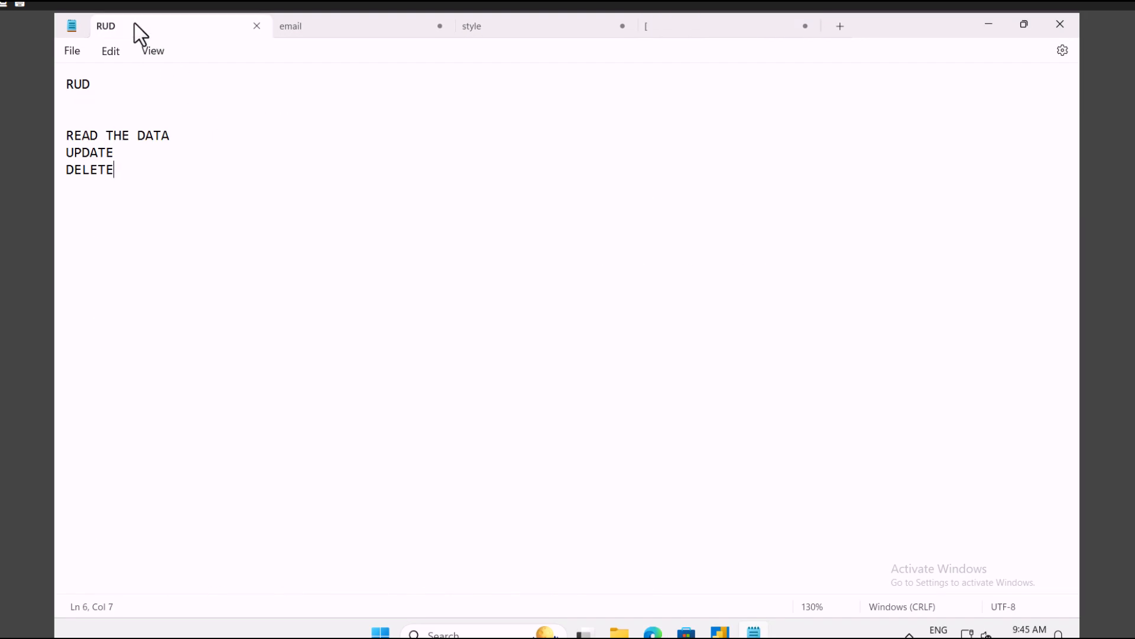
{"action": "left_click_drag", "start_coordinate": [177, 137], "coordinate": [45, 129]}
{"action": "key", "text": "BackSpace"}
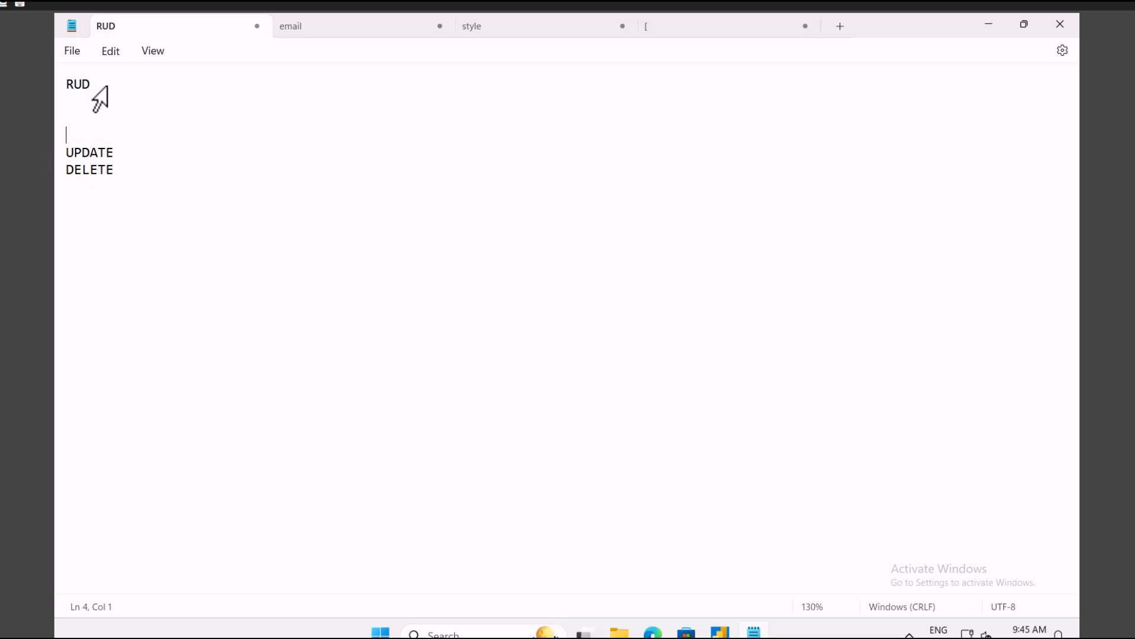
{"action": "triple_click", "coordinate": [94, 89]}
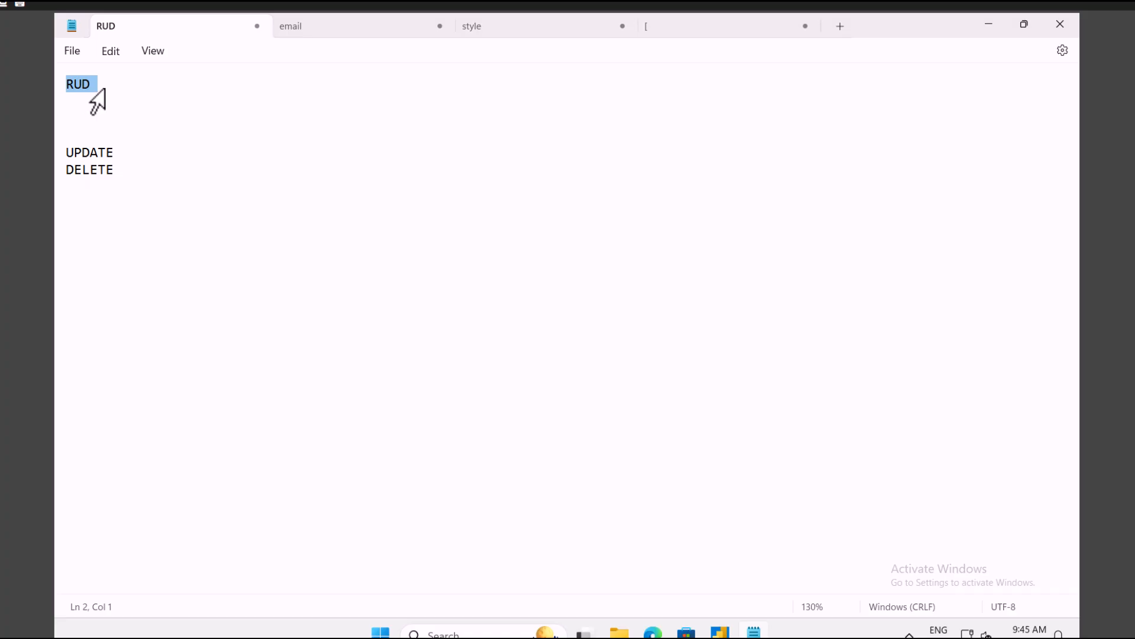
{"action": "left_click", "coordinate": [653, 632]}
{"action": "scroll", "coordinate": [498, 322], "scroll_direction": "down", "scroll_amount": 2}
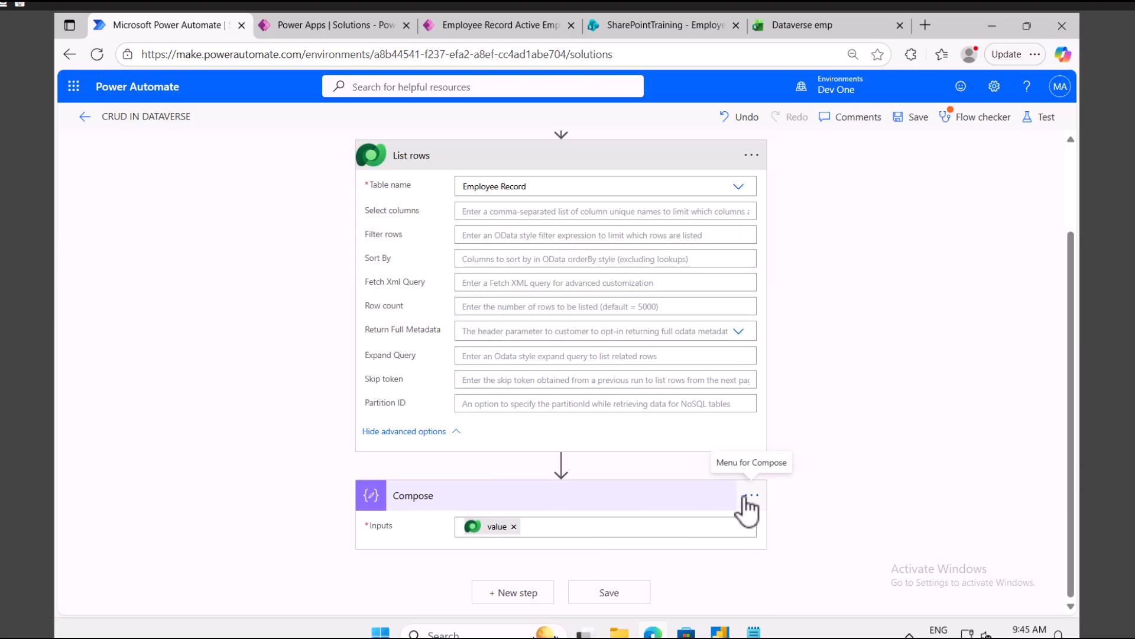
Step: After checking the Active Employee Record list, delete the Compose step so List rows follows the trigger
{"action": "left_click", "coordinate": [520, 26]}
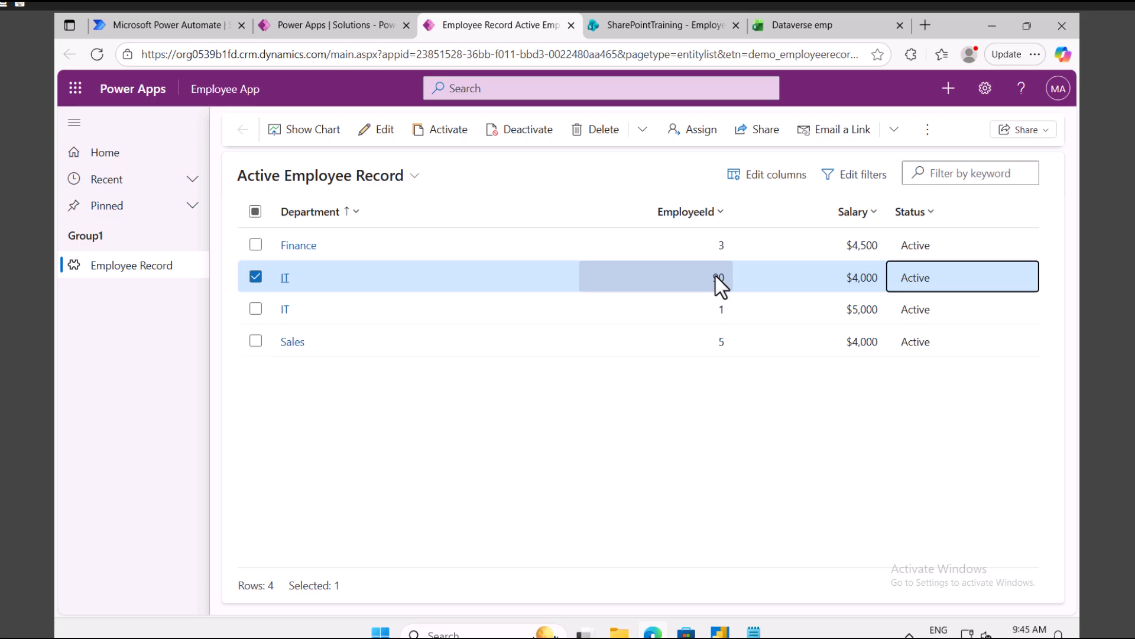
{"action": "left_click", "coordinate": [185, 27]}
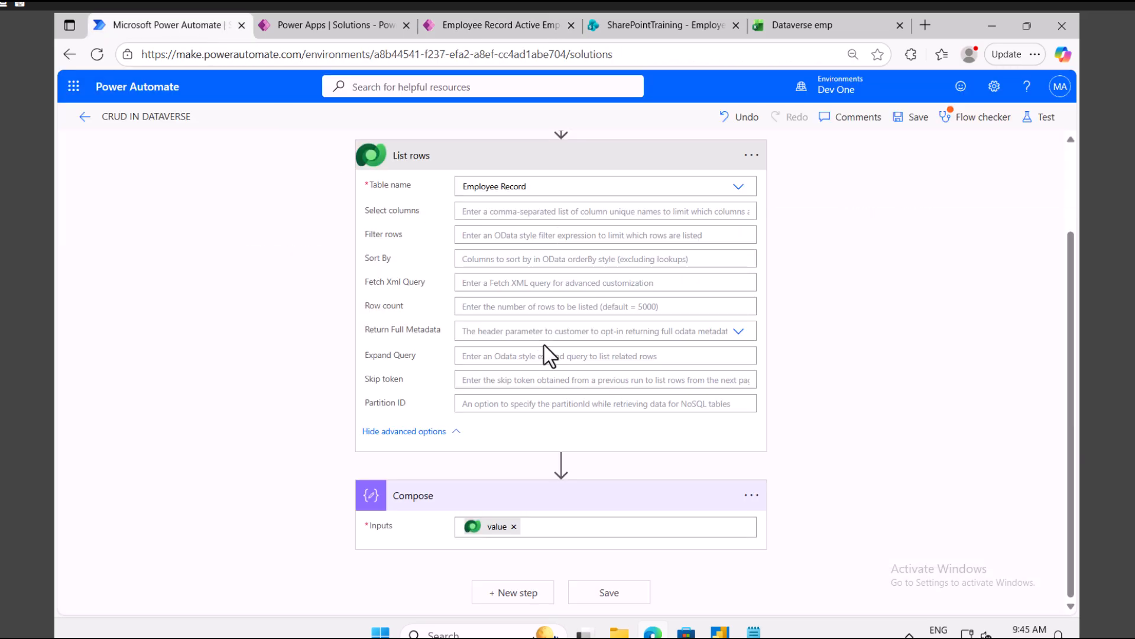
{"action": "scroll", "coordinate": [544, 346], "scroll_direction": "up", "scroll_amount": 2}
{"action": "left_click", "coordinate": [472, 271]}
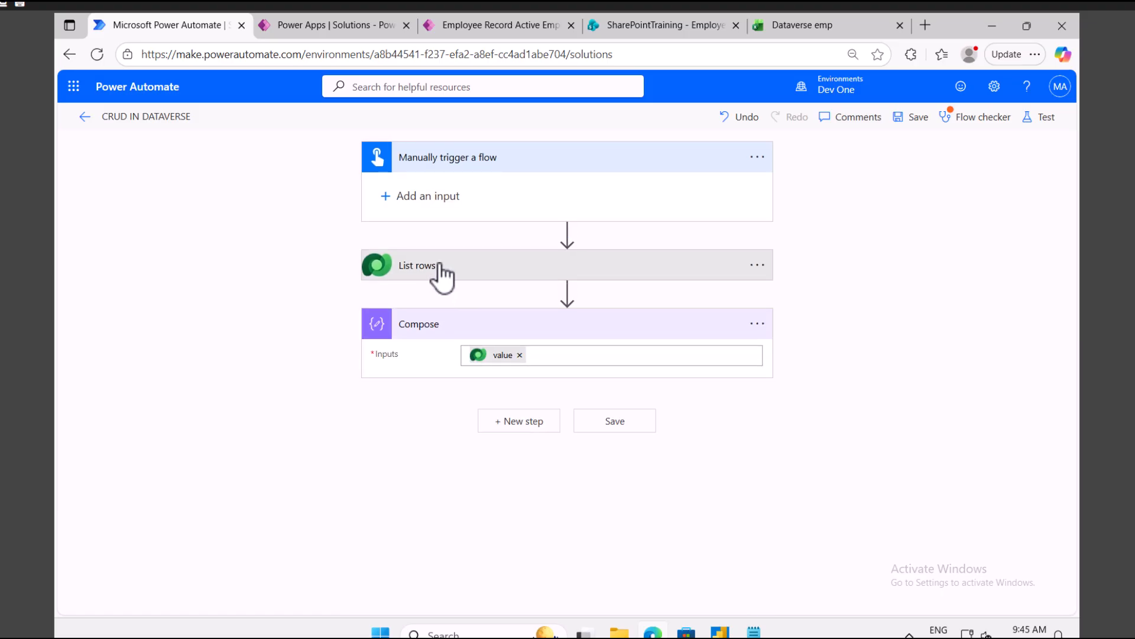
{"action": "left_click", "coordinate": [759, 324]}
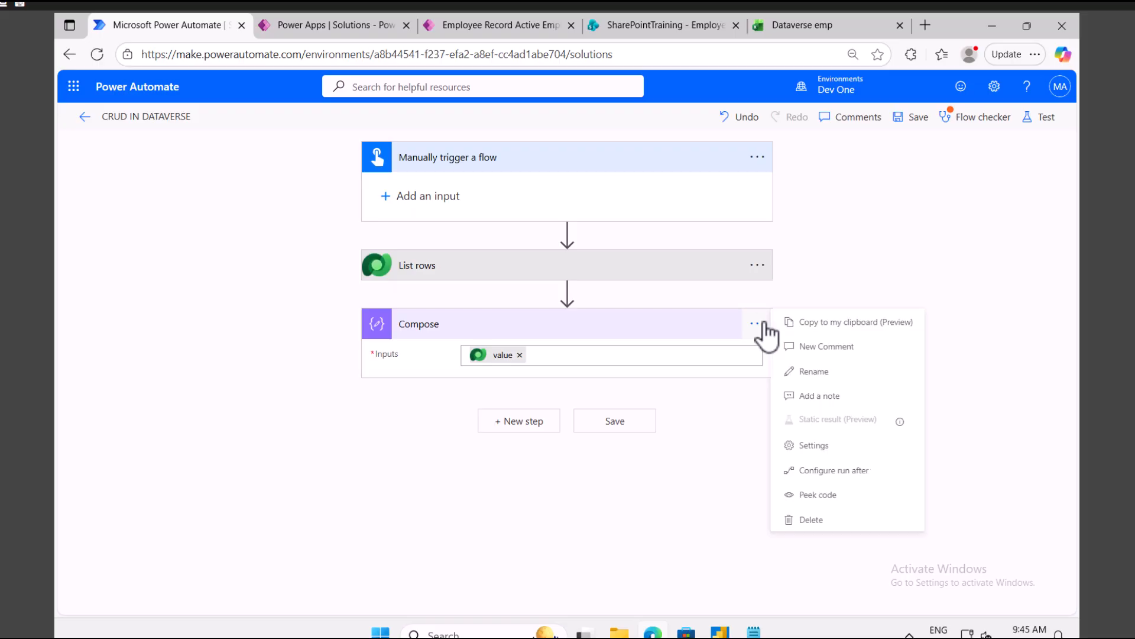
{"action": "left_click", "coordinate": [814, 520]}
{"action": "left_click", "coordinate": [578, 395]}
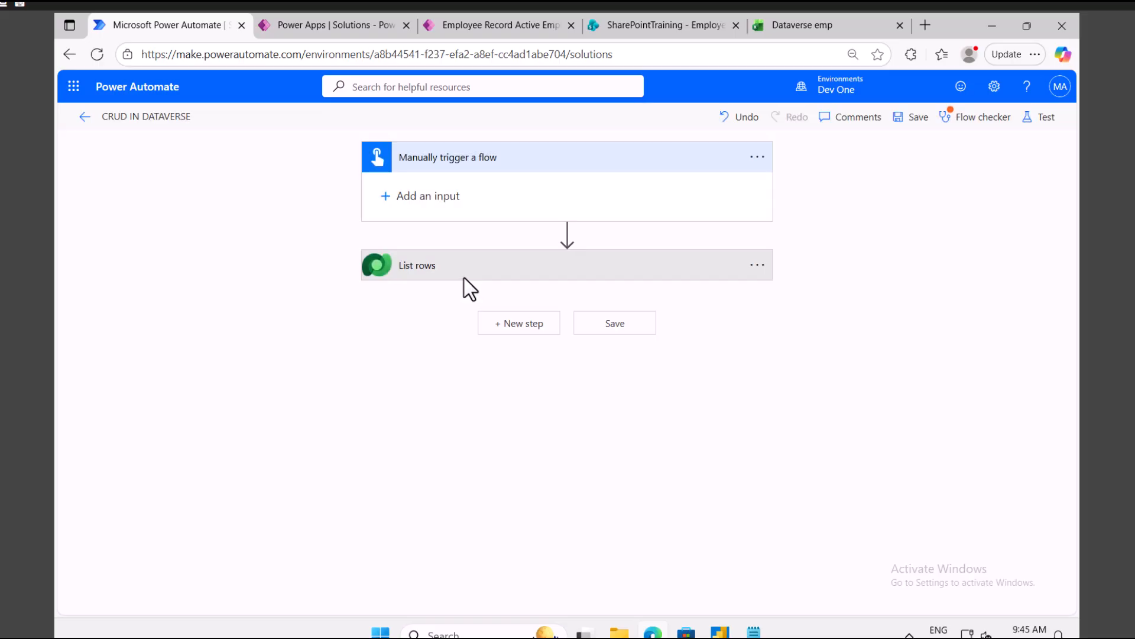
{"action": "left_click", "coordinate": [460, 274]}
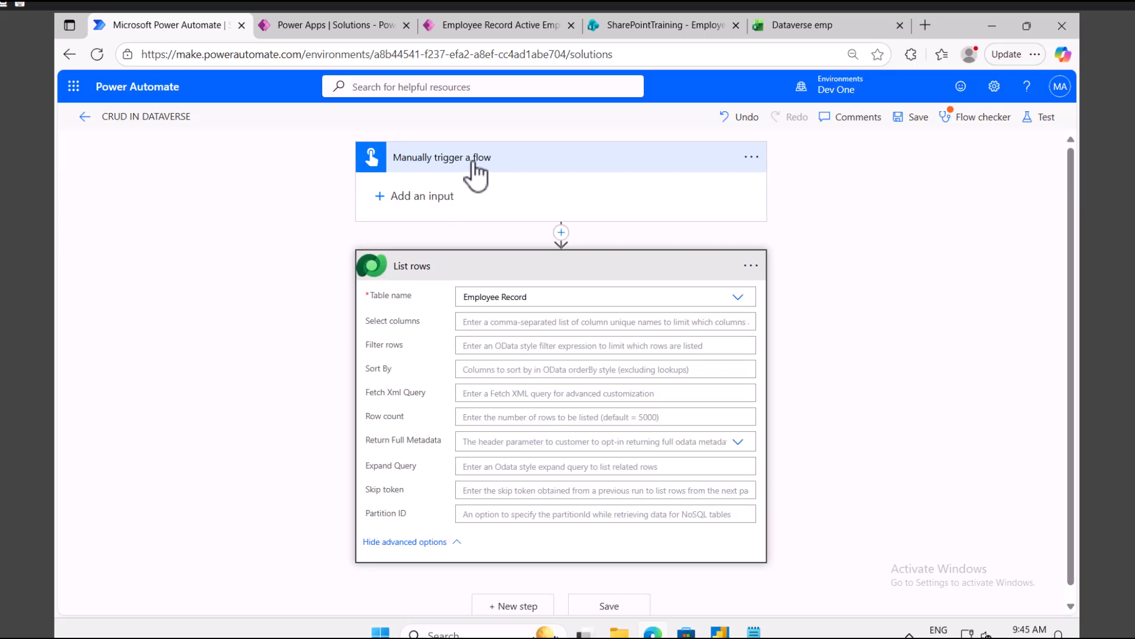
Step: Add a Number input to the manual trigger prompting 'Please enter a eid that you want to update'
{"action": "left_click", "coordinate": [414, 197]}
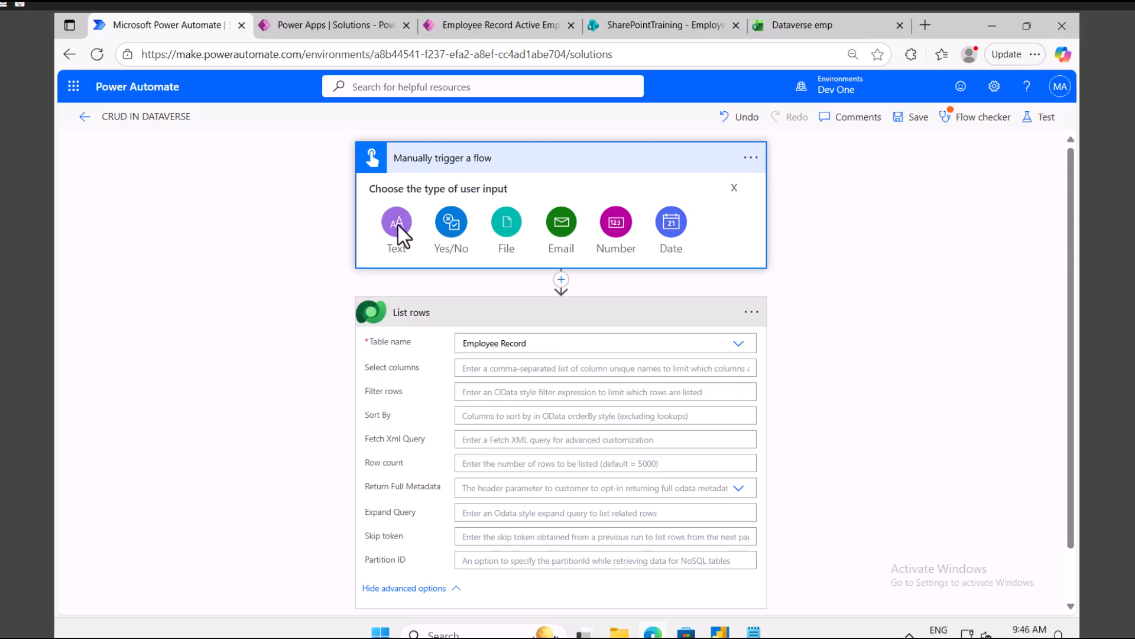
{"action": "left_click", "coordinate": [615, 222]}
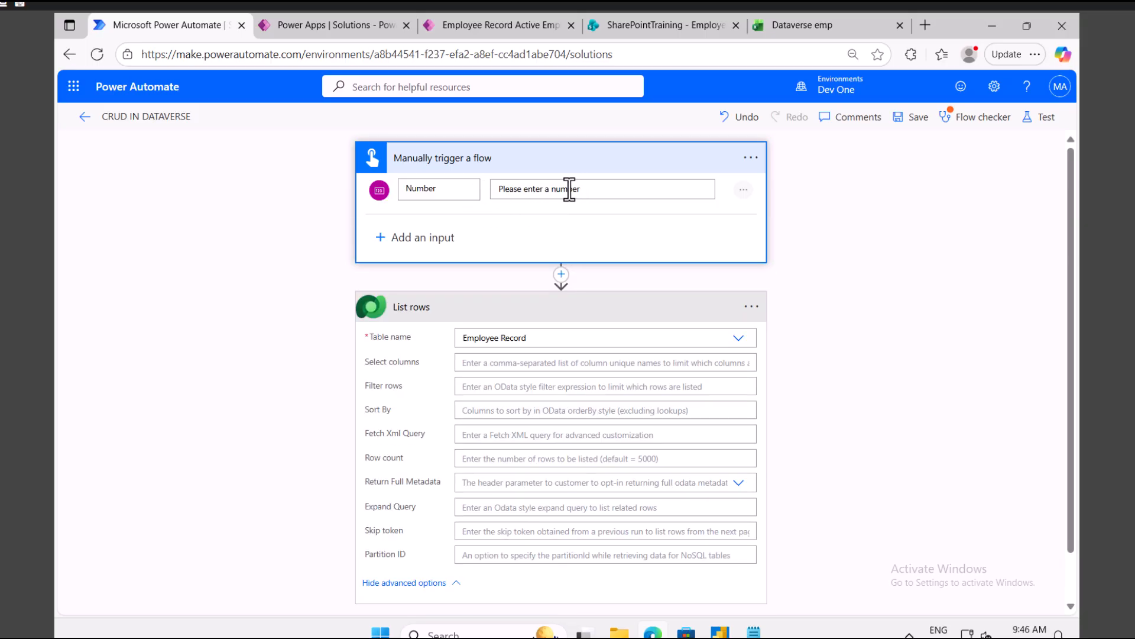
{"action": "double_click", "coordinate": [569, 189]}
{"action": "key", "text": "BackSpace"}
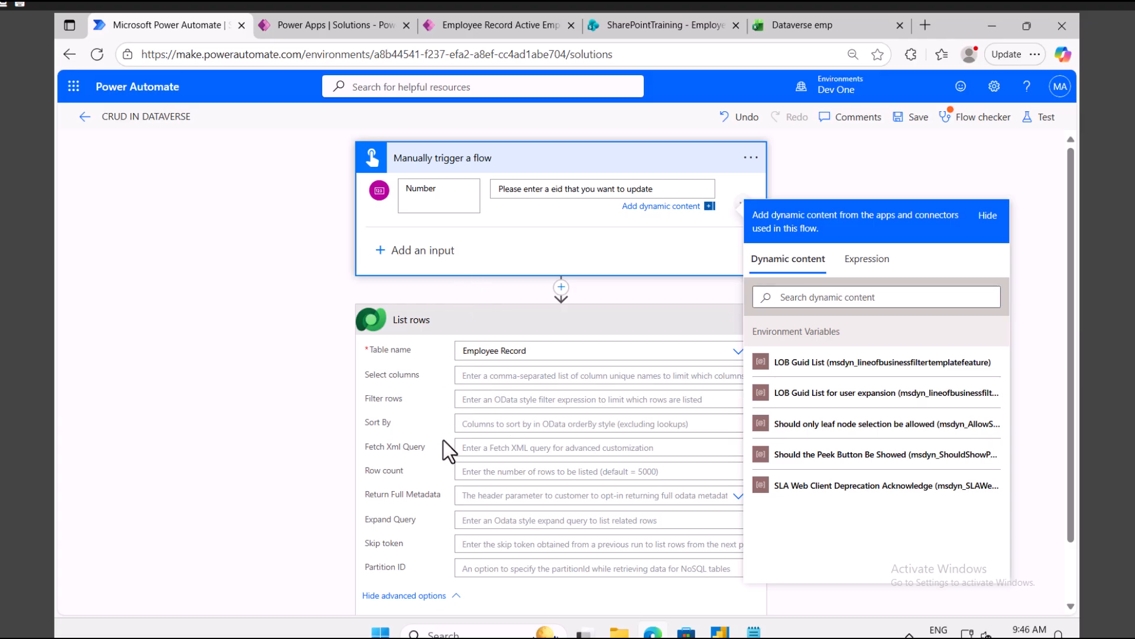
{"action": "left_click", "coordinate": [502, 400]}
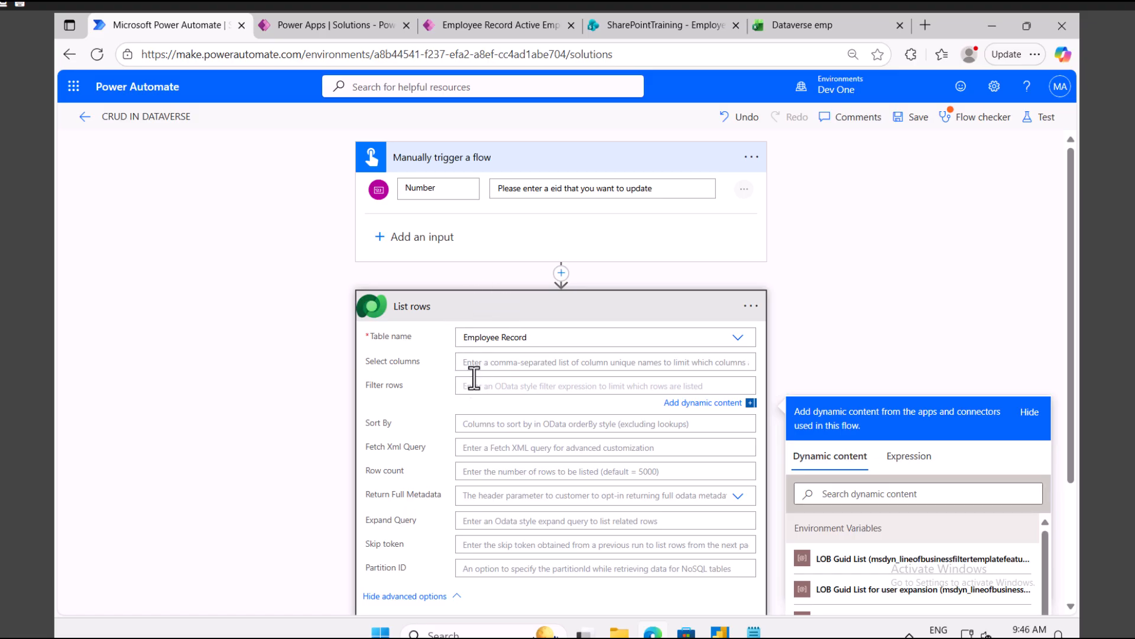
{"action": "left_click", "coordinate": [457, 387]}
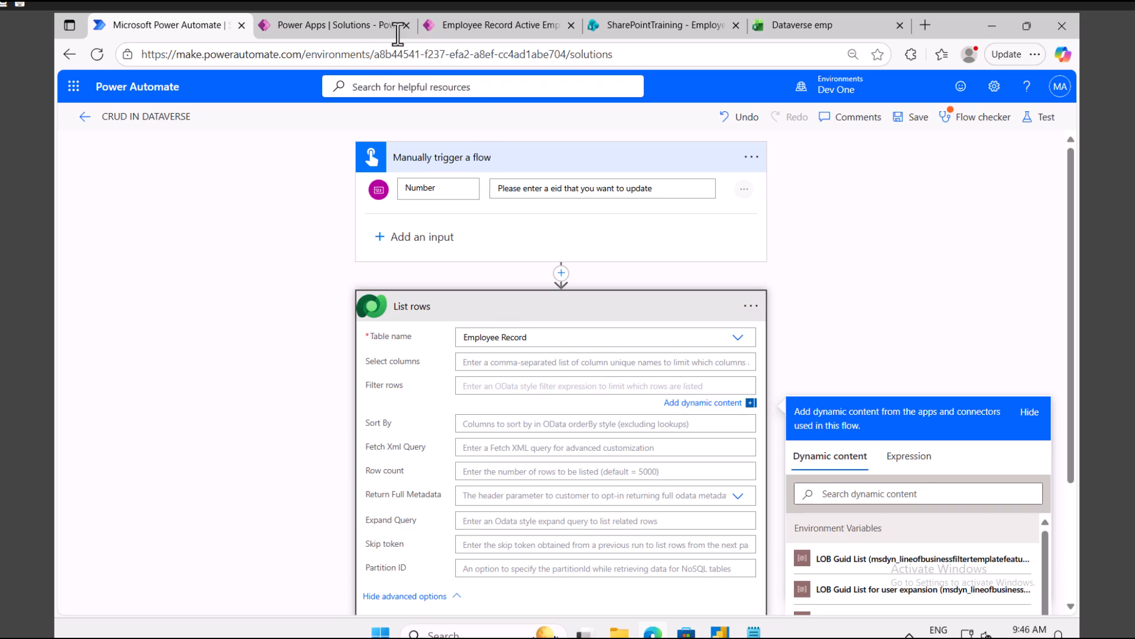
Step: Copy the logical name demo_employeeid of the Employee Record table's EmployeeId column
{"action": "left_click", "coordinate": [356, 24]}
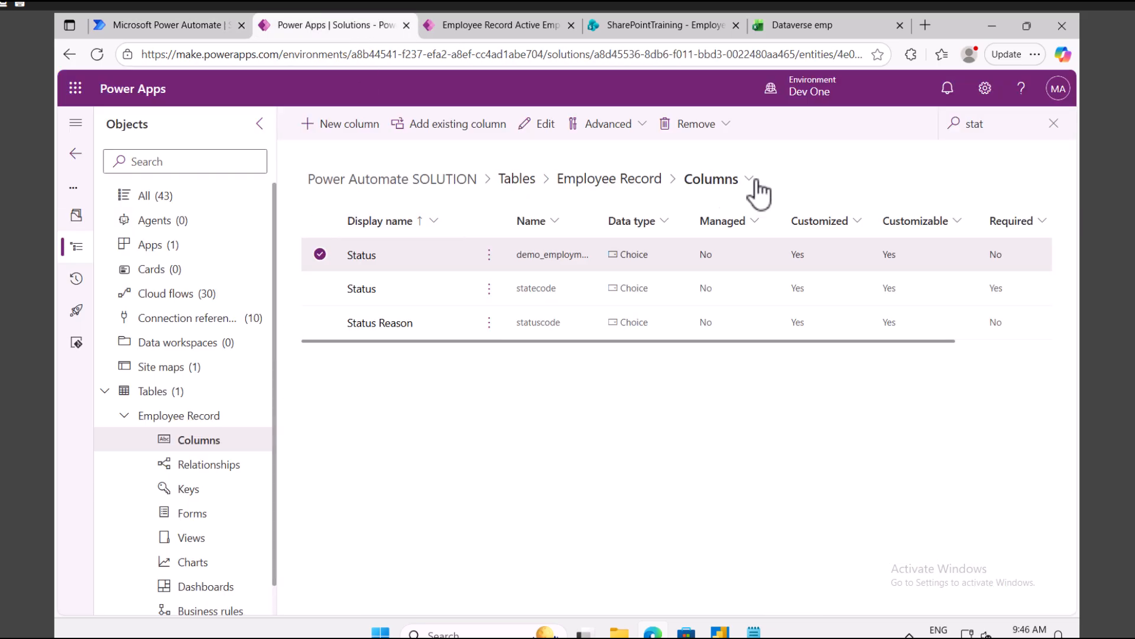
{"action": "left_click", "coordinate": [1054, 124]}
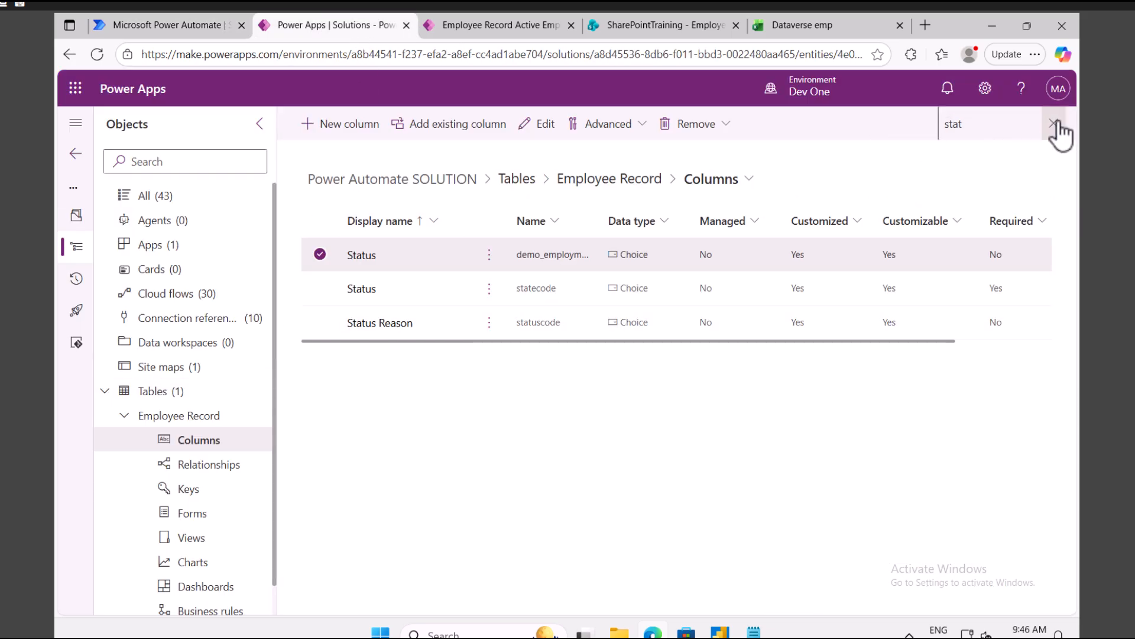
{"action": "left_click", "coordinate": [182, 418]}
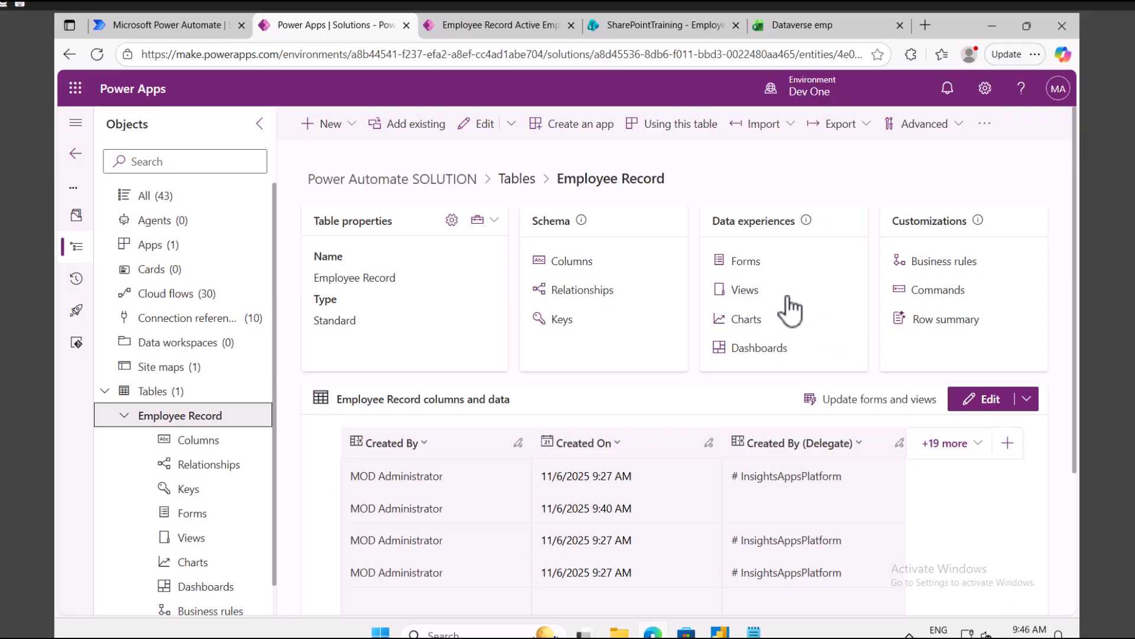
{"action": "left_click", "coordinate": [569, 264]}
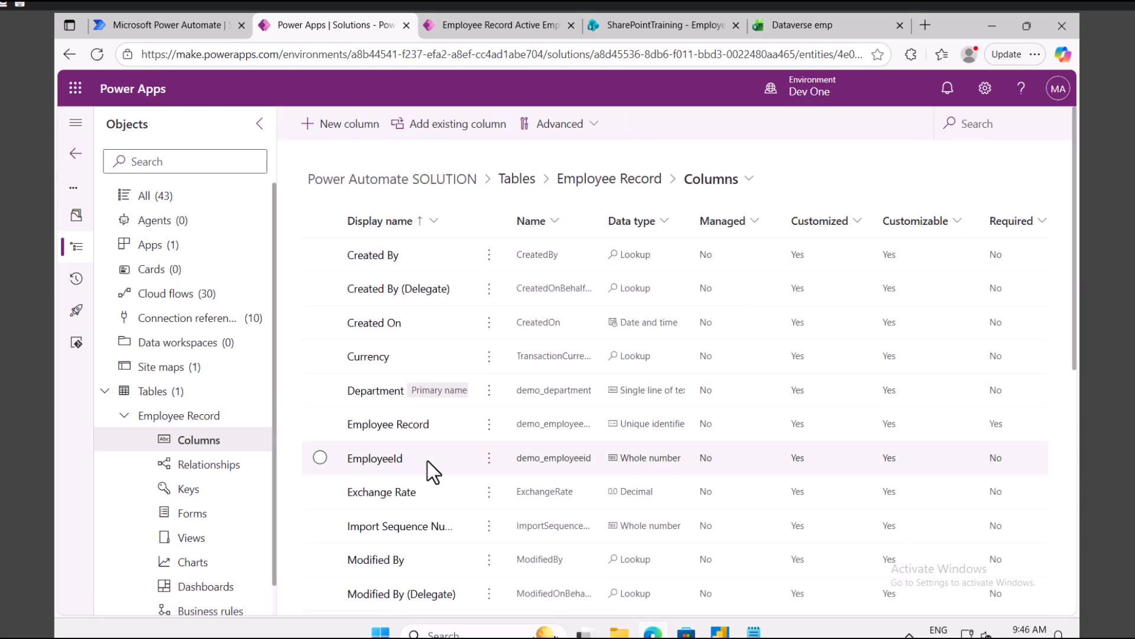
{"action": "left_click", "coordinate": [488, 460]}
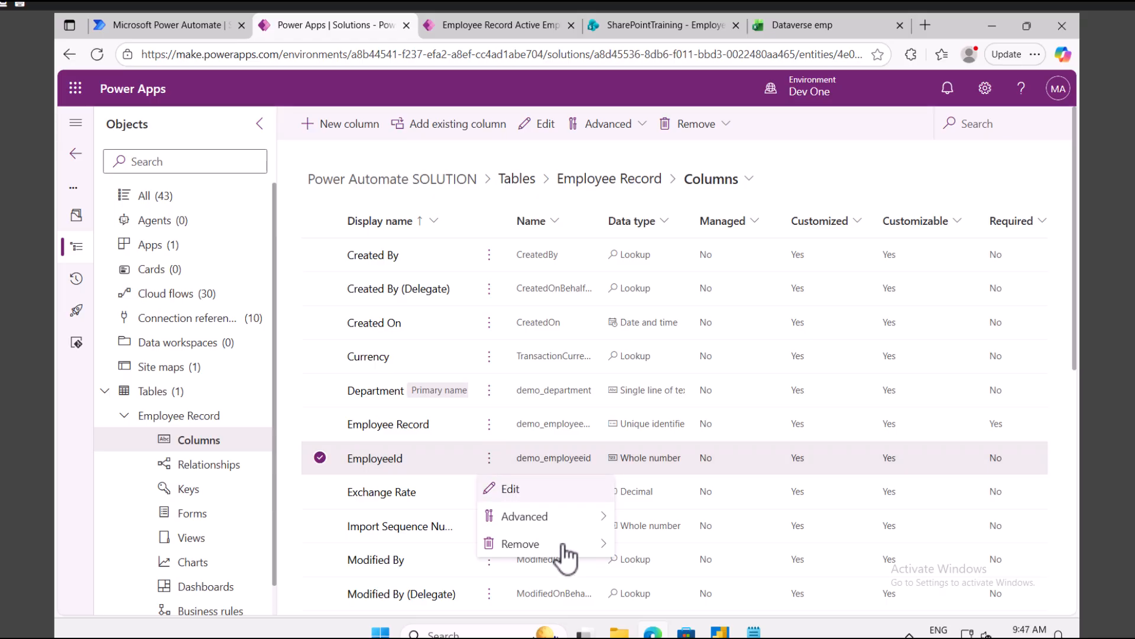
{"action": "mouse_move", "coordinate": [572, 547]}
{"action": "mouse_move", "coordinate": [583, 520]}
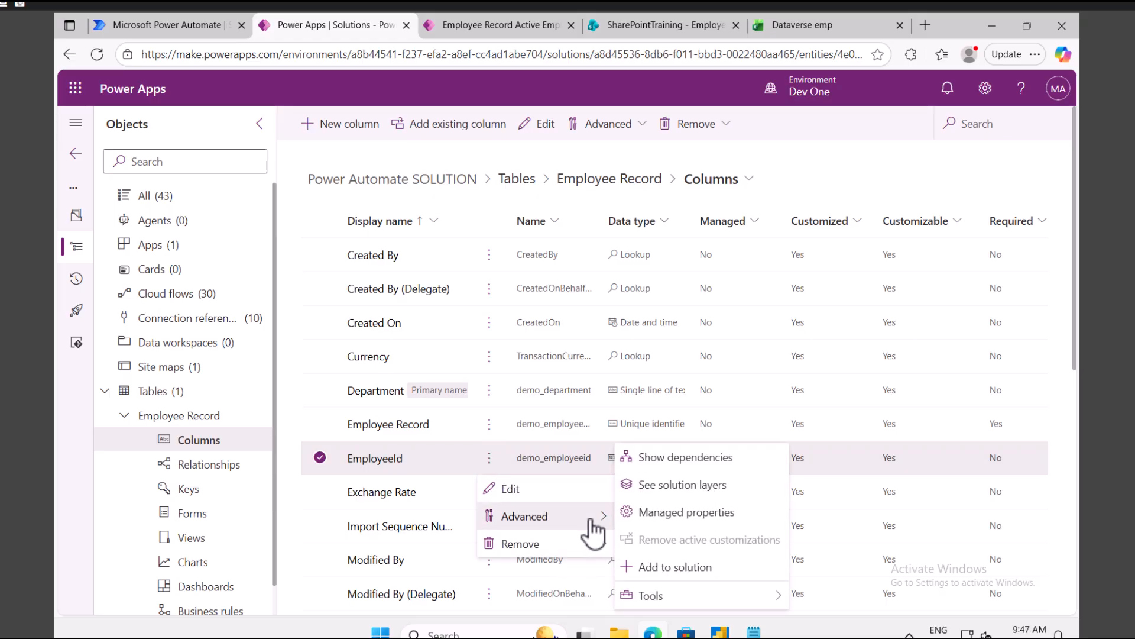
{"action": "mouse_move", "coordinate": [677, 595]}
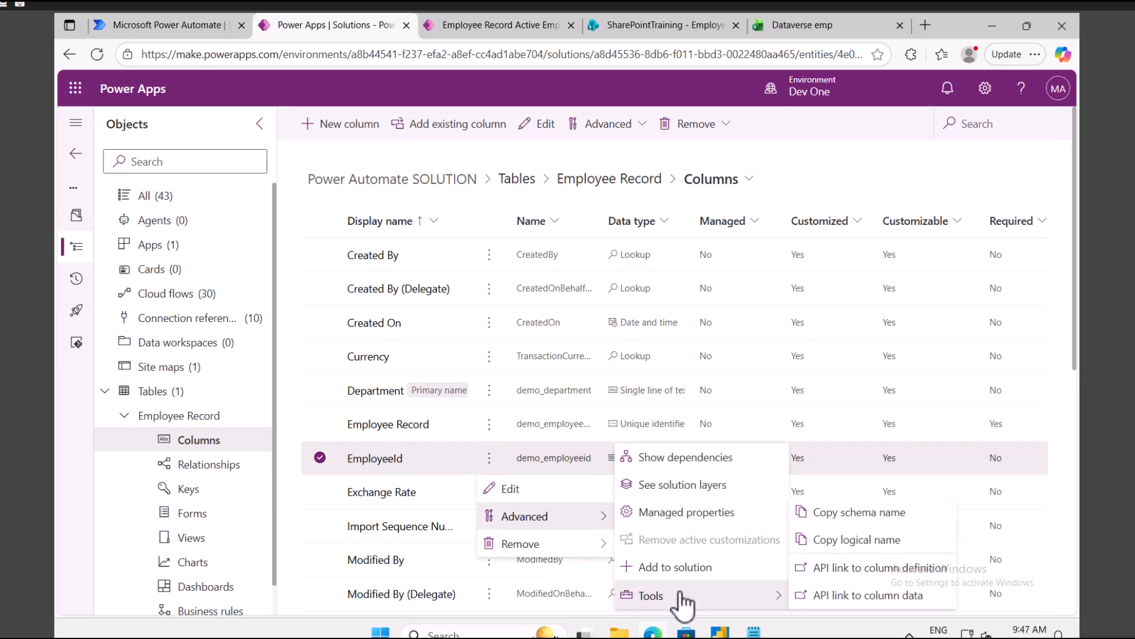
{"action": "left_click", "coordinate": [850, 539]}
Step: Set the List rows filter to demo_employeeid eq the trigger's Number input
{"action": "left_click", "coordinate": [165, 25]}
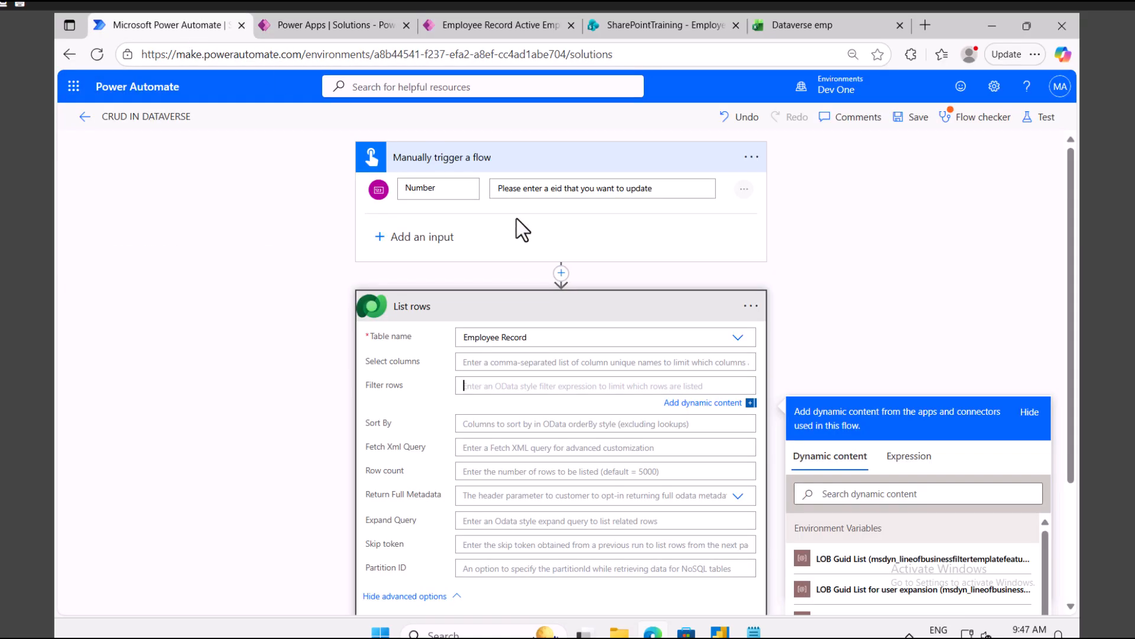
{"action": "key", "text": "ctrl+v"}
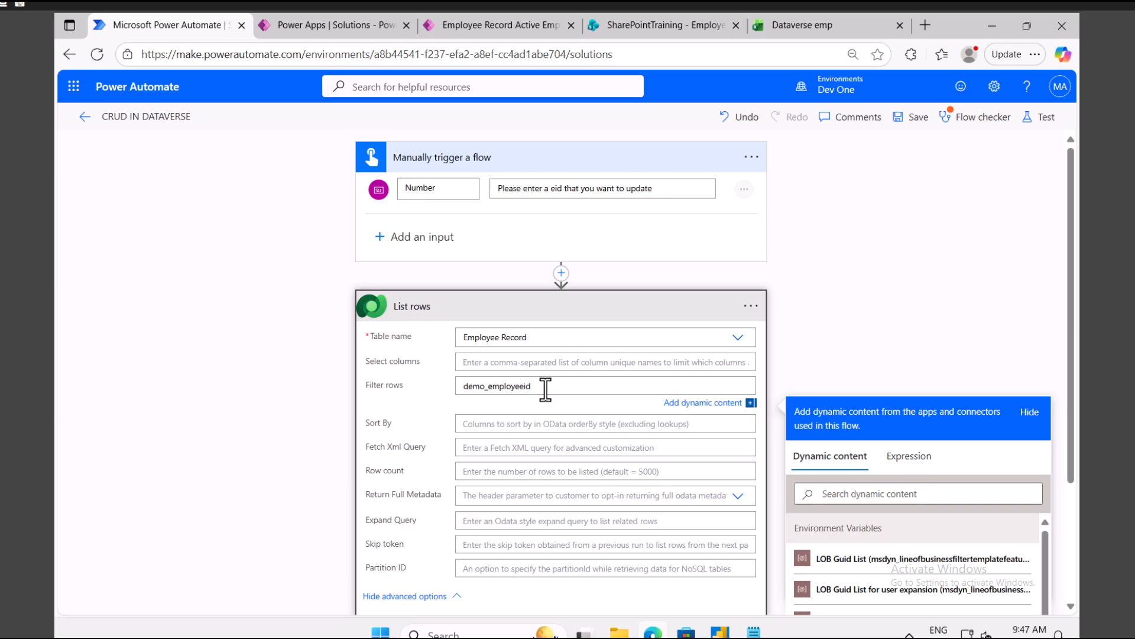
{"action": "type", "text": "eq"}
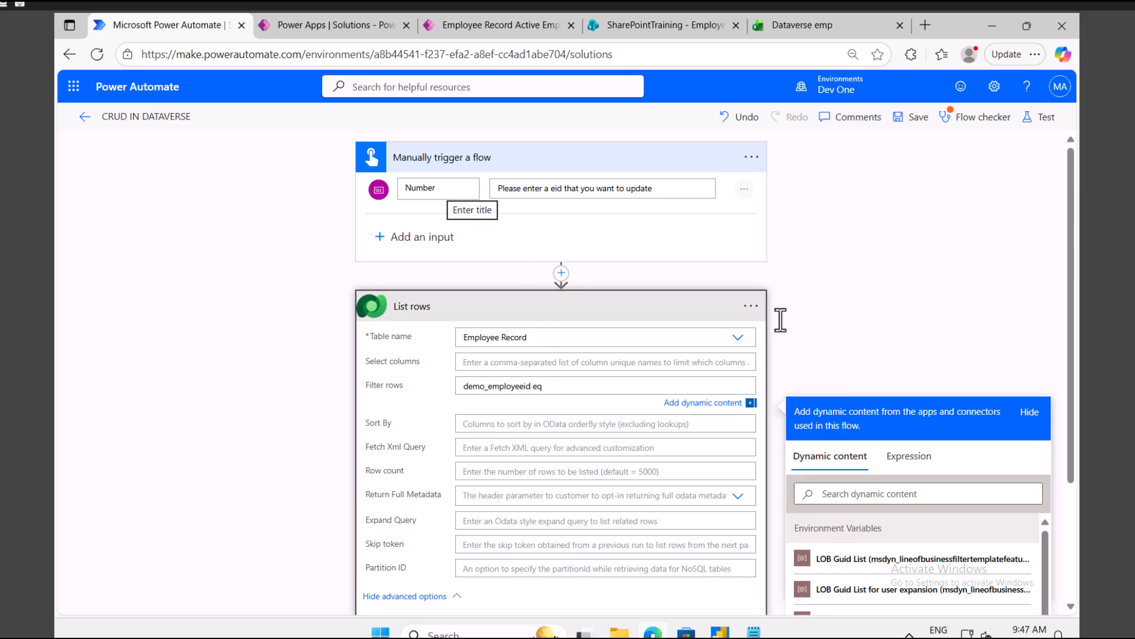
{"action": "left_click", "coordinate": [862, 495]}
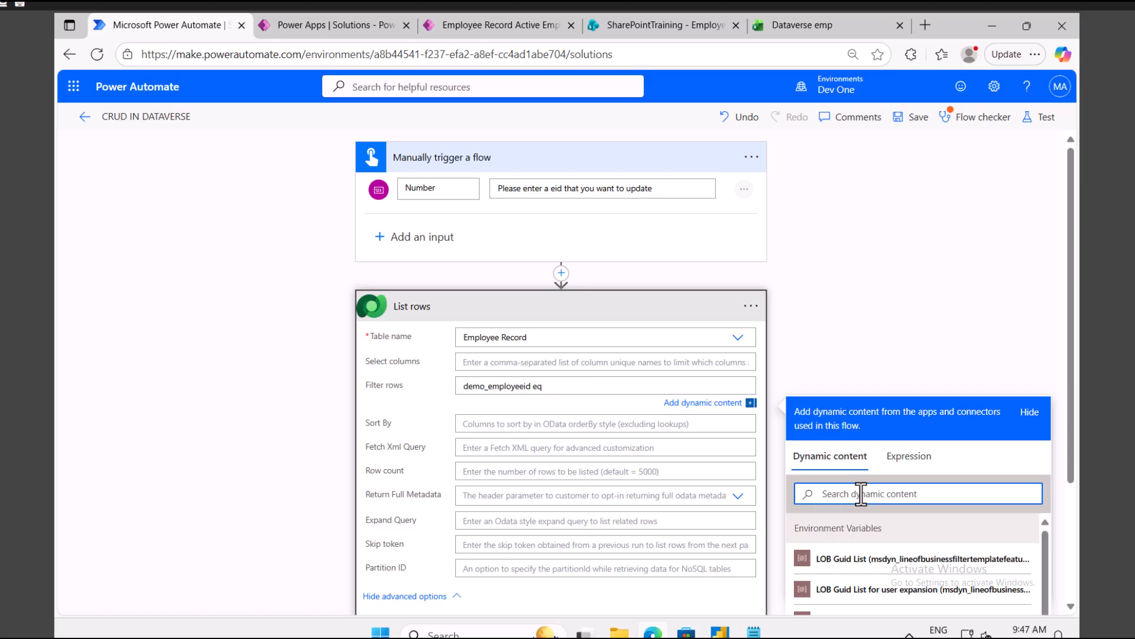
{"action": "type", "text": "num"}
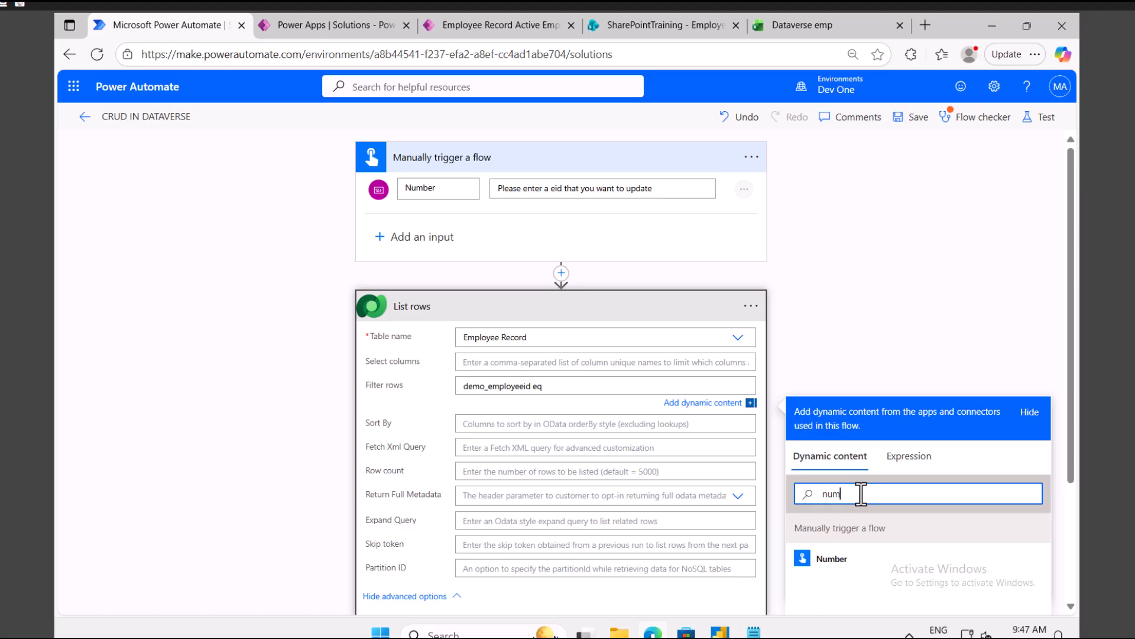
{"action": "left_click", "coordinate": [833, 559]}
Step: Check the Employee Record app list and column definitions, then return to the flow
{"action": "left_click", "coordinate": [480, 29]}
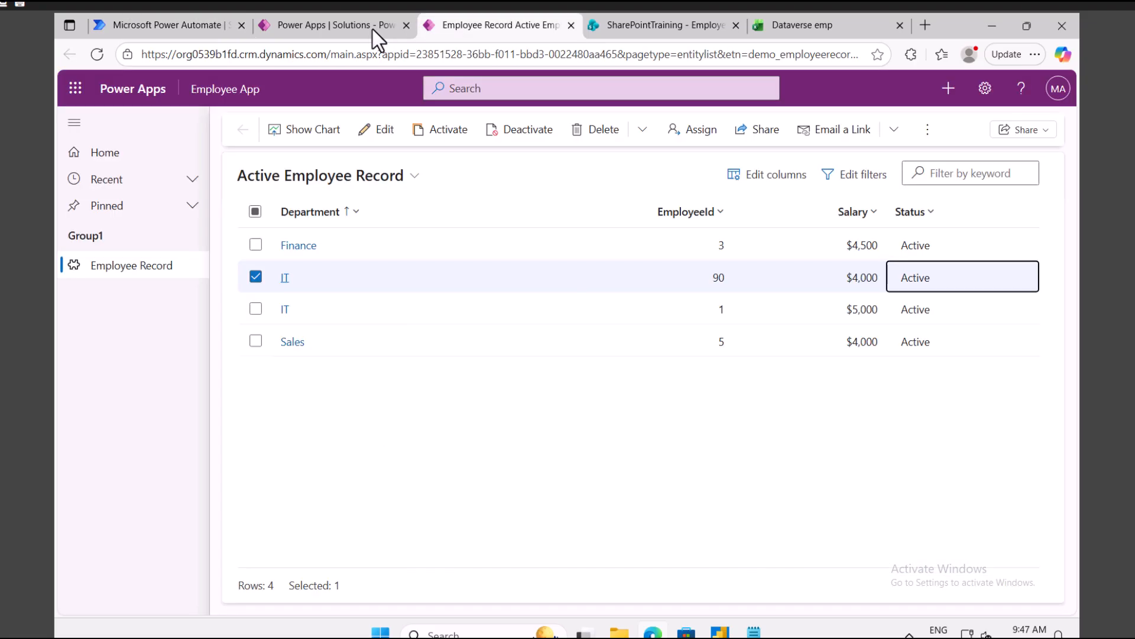
{"action": "left_click", "coordinate": [357, 23]}
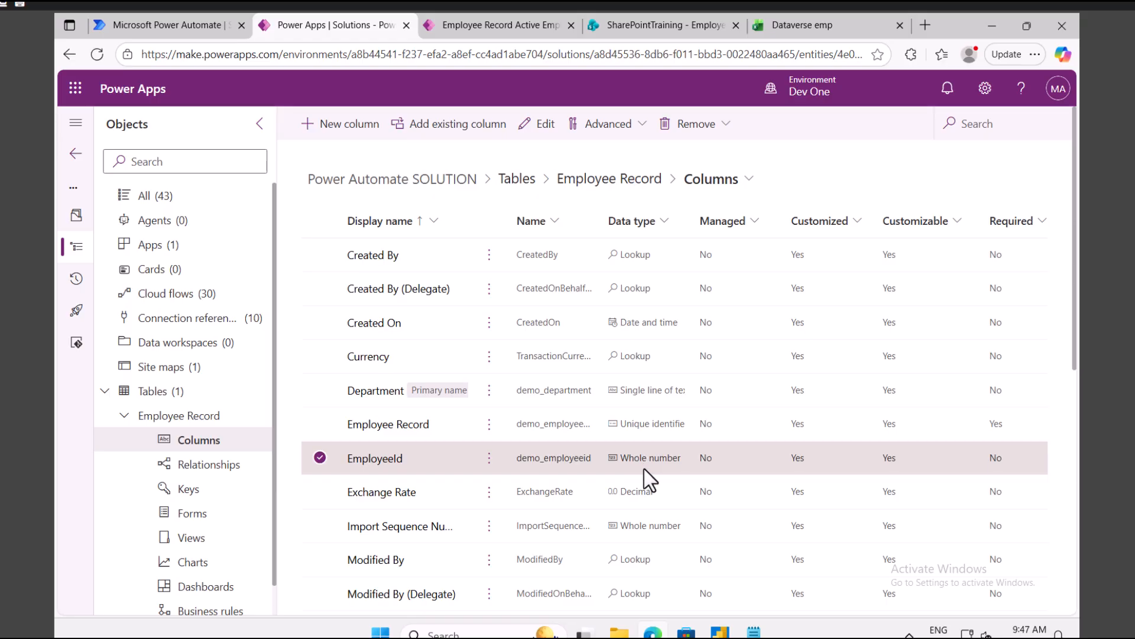
{"action": "left_click", "coordinate": [157, 25]}
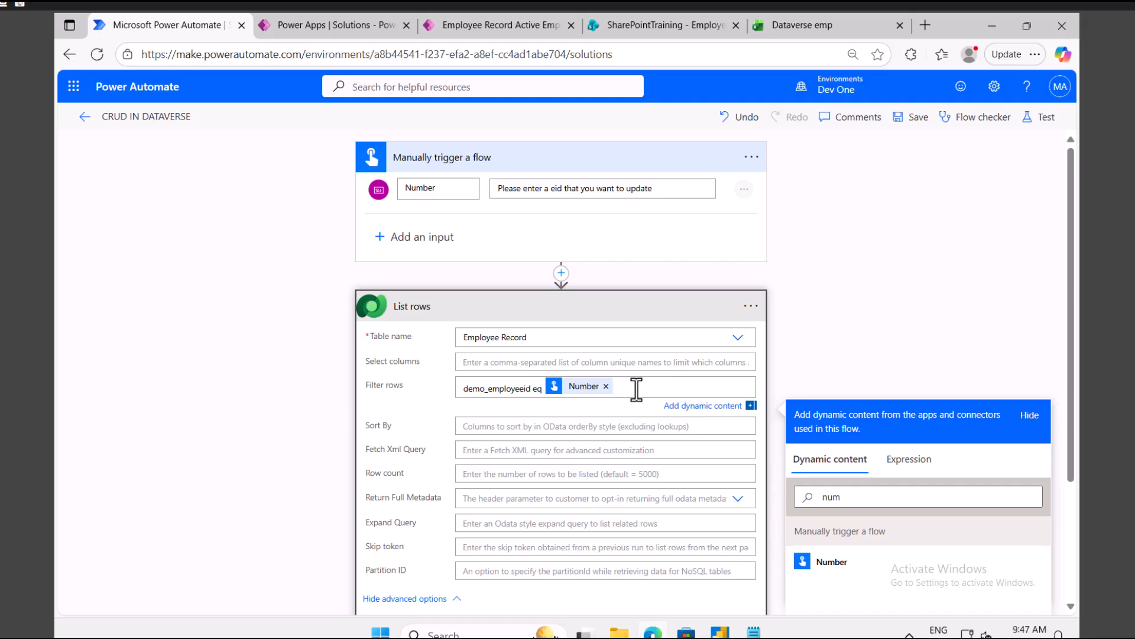
{"action": "scroll", "coordinate": [625, 423], "scroll_direction": "down", "scroll_amount": 3}
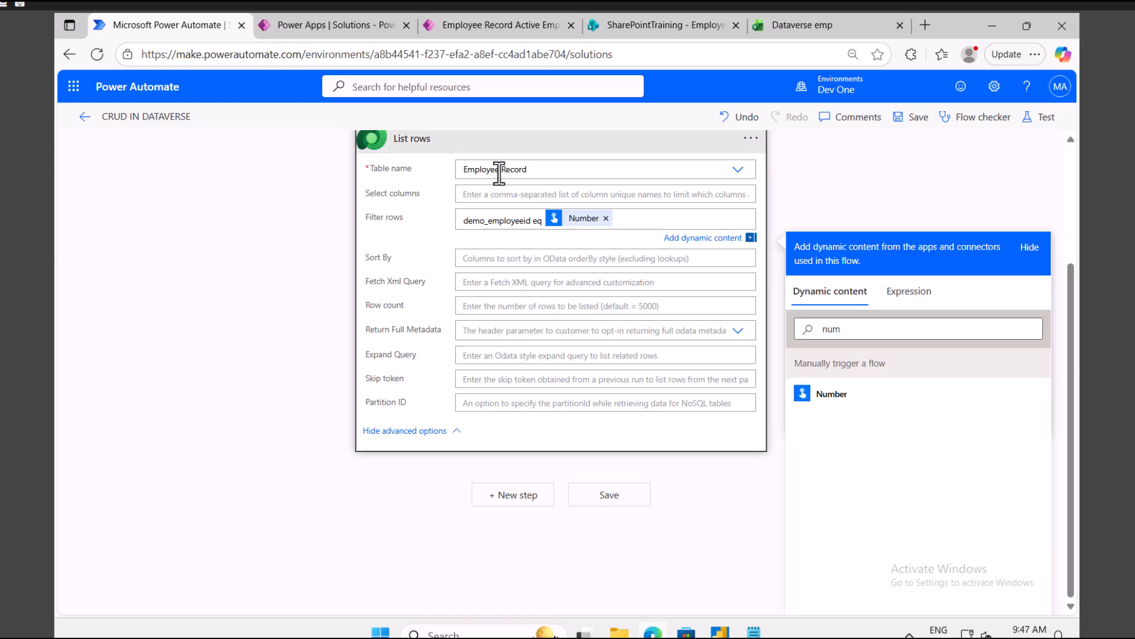
Step: Add a Dataverse Delete a row step after List rows with Table name Employee Record
{"action": "left_click", "coordinate": [512, 496]}
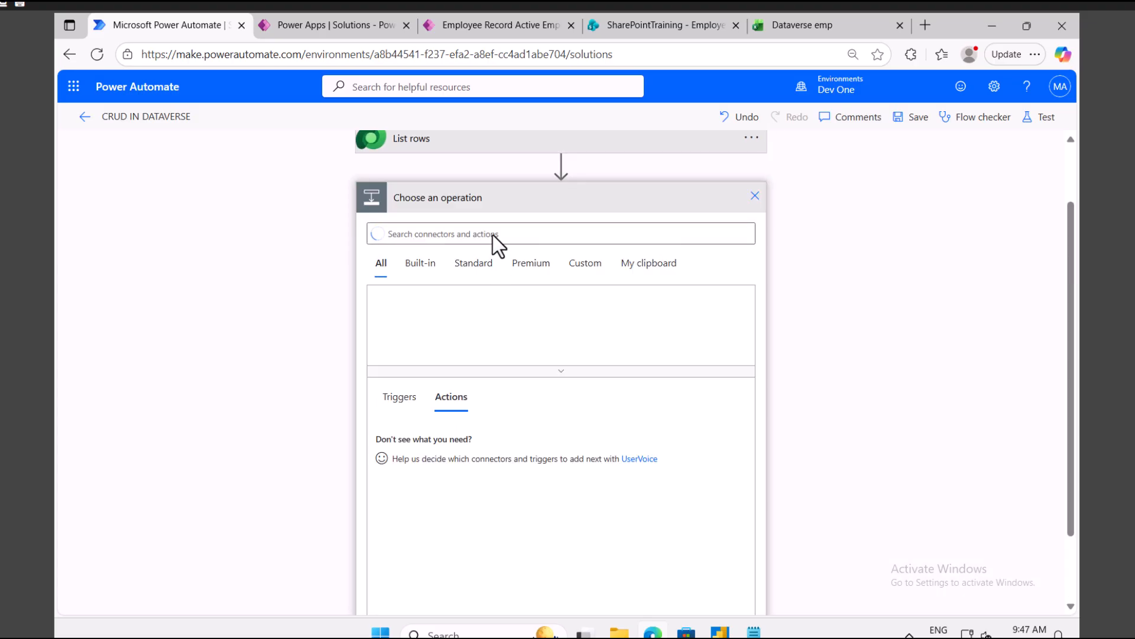
{"action": "left_click", "coordinate": [716, 314]}
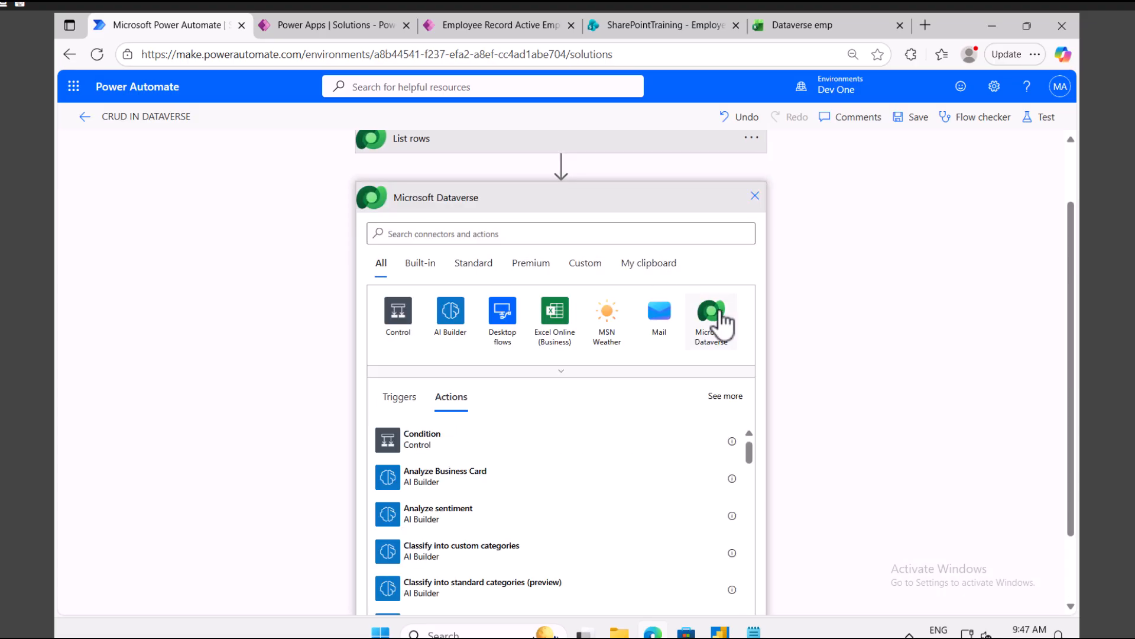
{"action": "type", "text": "delete"}
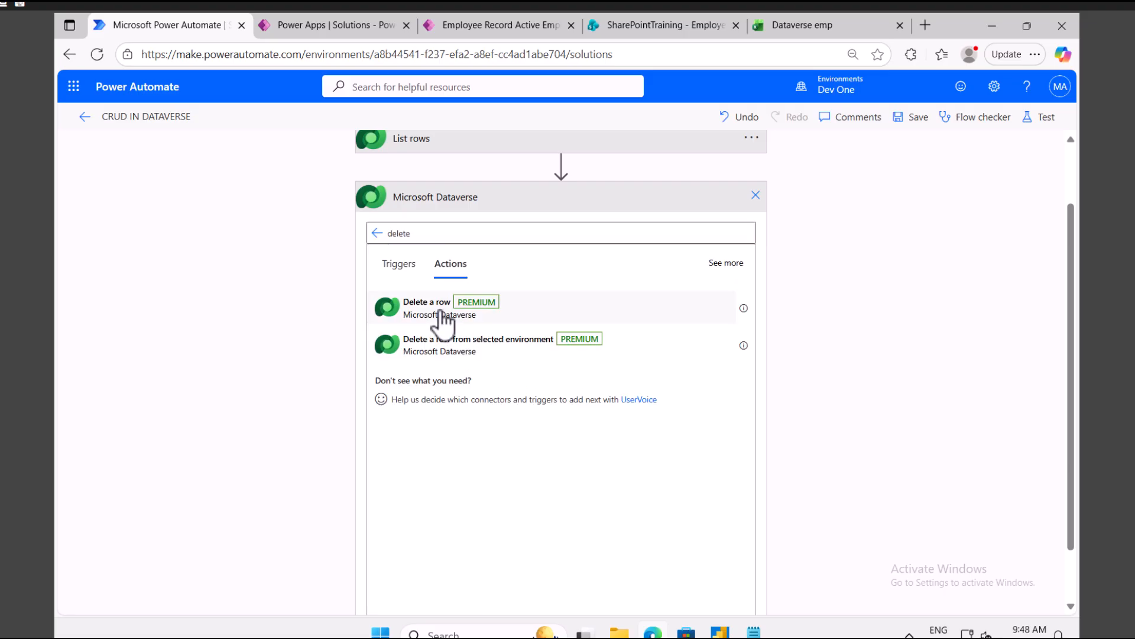
{"action": "left_click", "coordinate": [443, 304]}
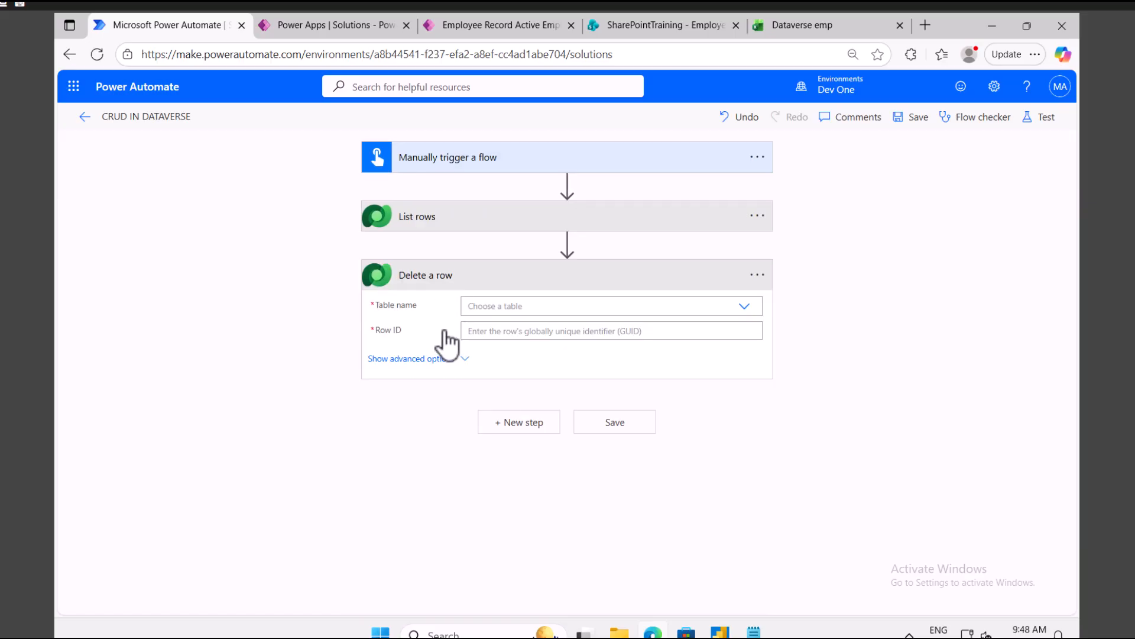
{"action": "left_click", "coordinate": [515, 307]}
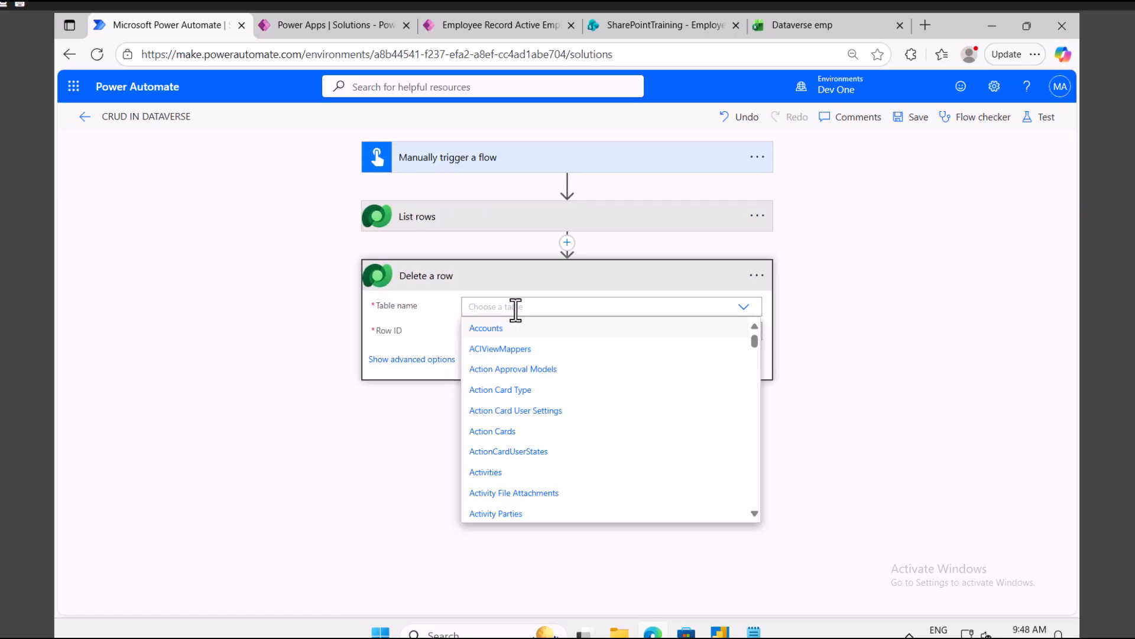
{"action": "type", "text": "em"}
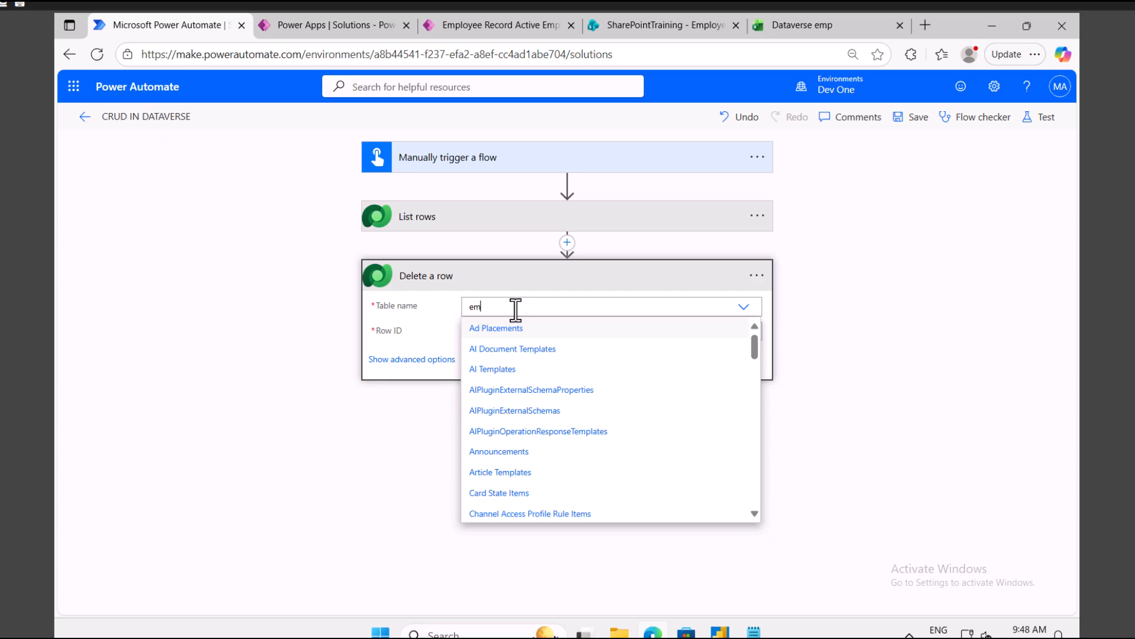
{"action": "type", "text": "ploye"}
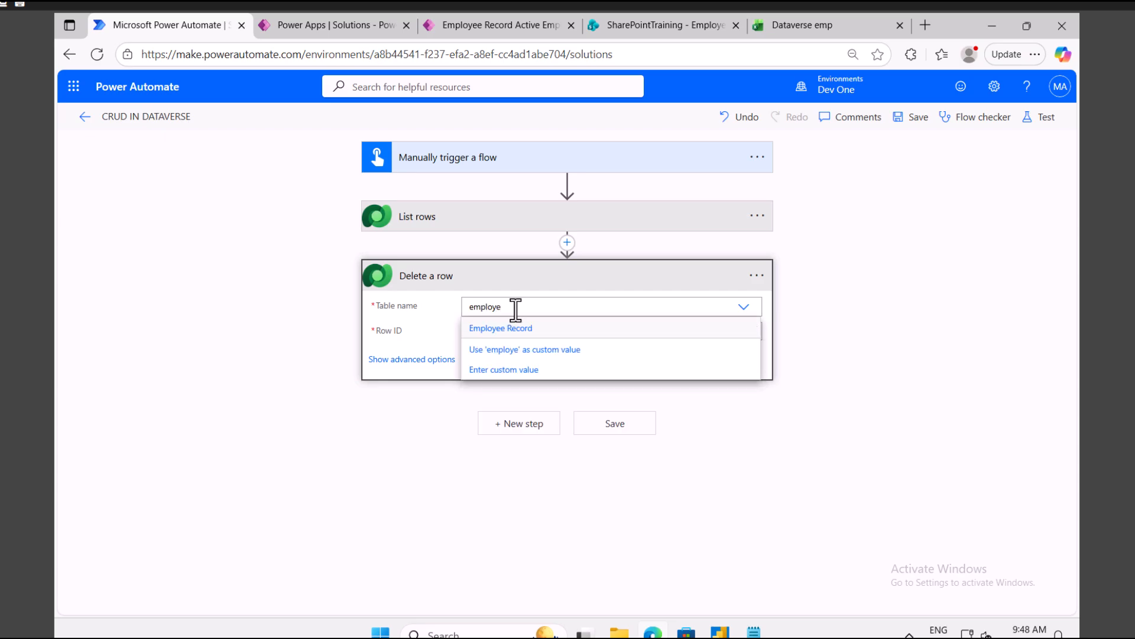
{"action": "left_click", "coordinate": [518, 329]}
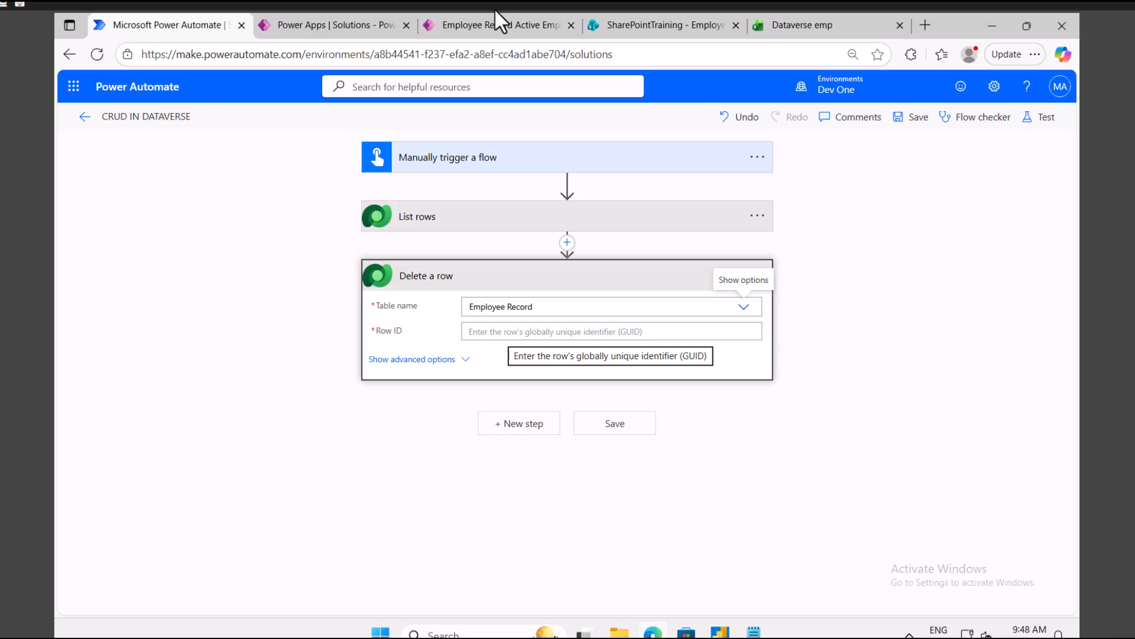
{"action": "left_click", "coordinate": [338, 23]}
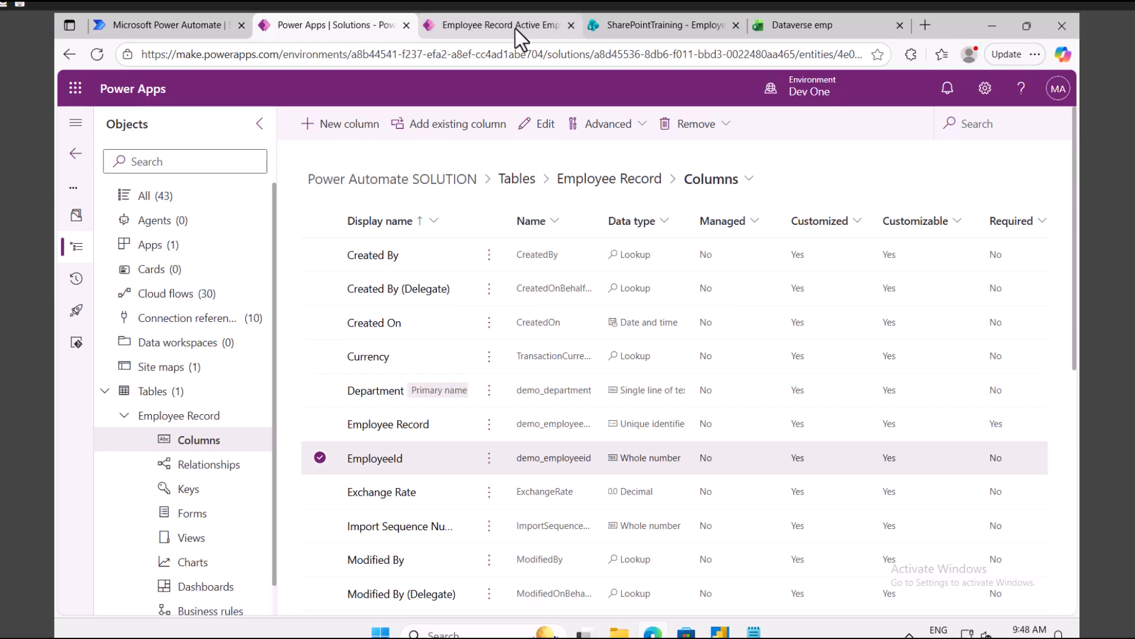
Step: Browse extra columns for the Employee Record app list, then open the solution's column list
{"action": "left_click", "coordinate": [482, 27]}
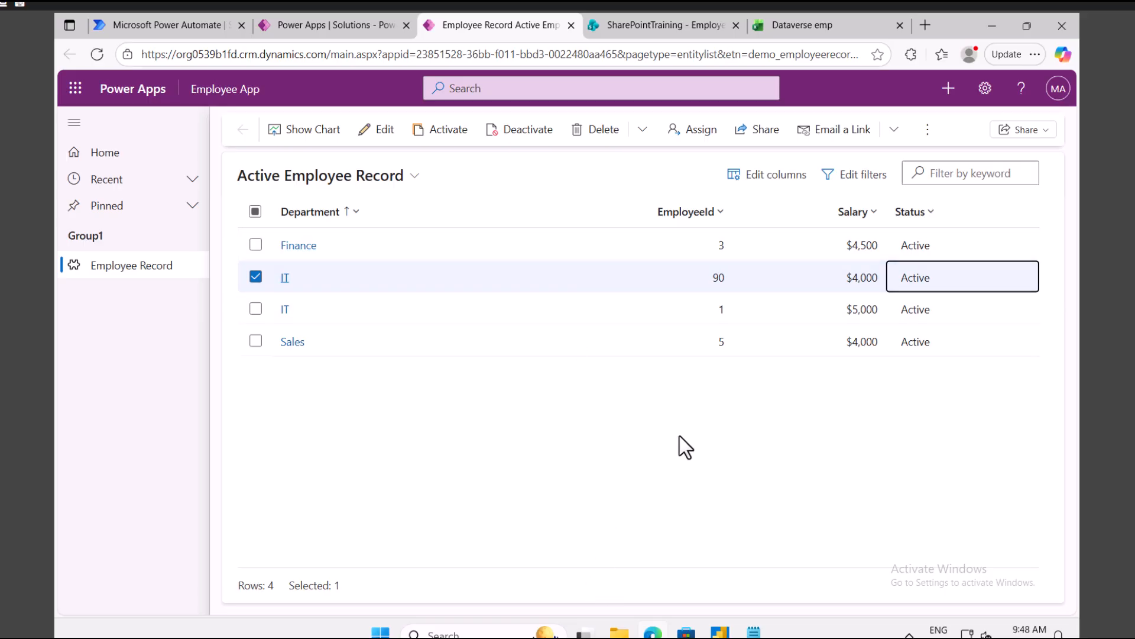
{"action": "left_click", "coordinate": [771, 176]}
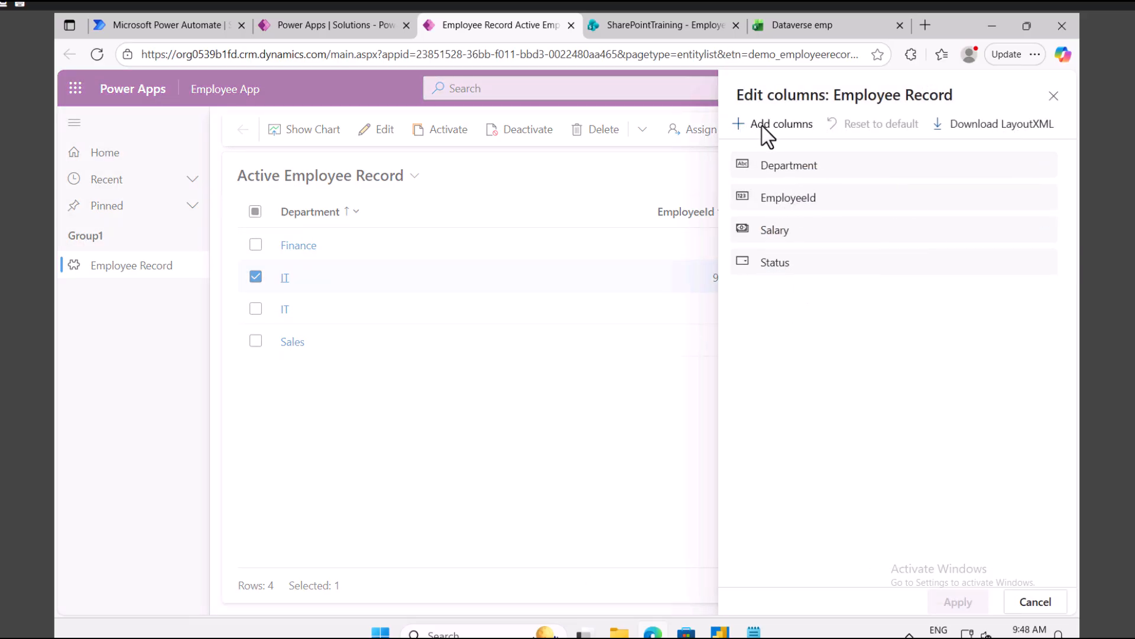
{"action": "left_click", "coordinate": [768, 136]}
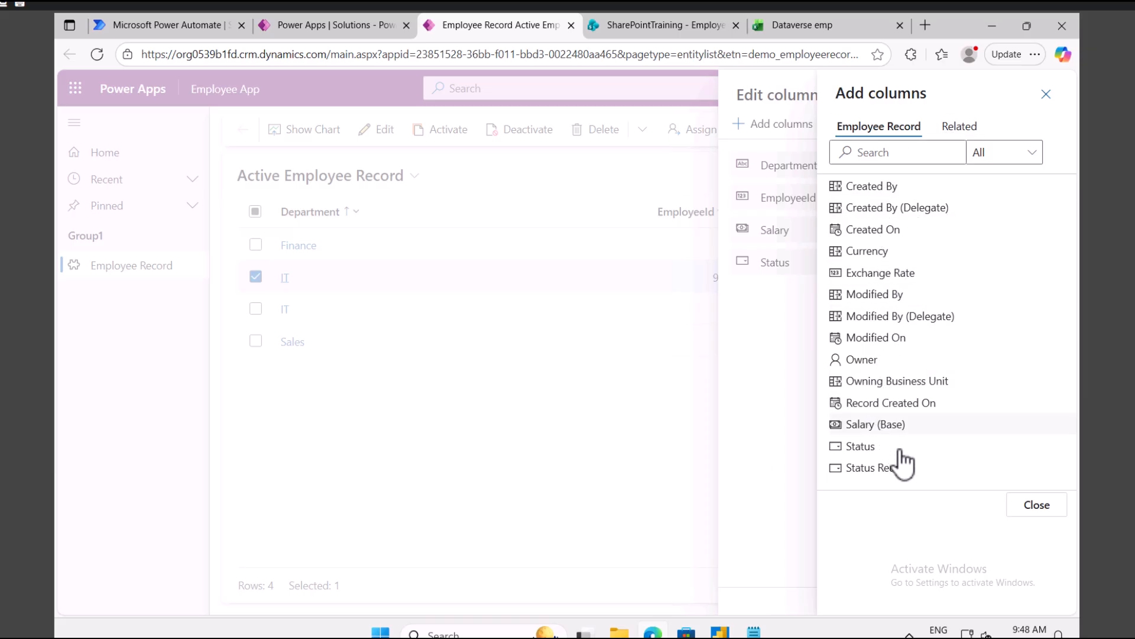
{"action": "left_click", "coordinate": [1046, 93]}
{"action": "left_click", "coordinate": [316, 25]}
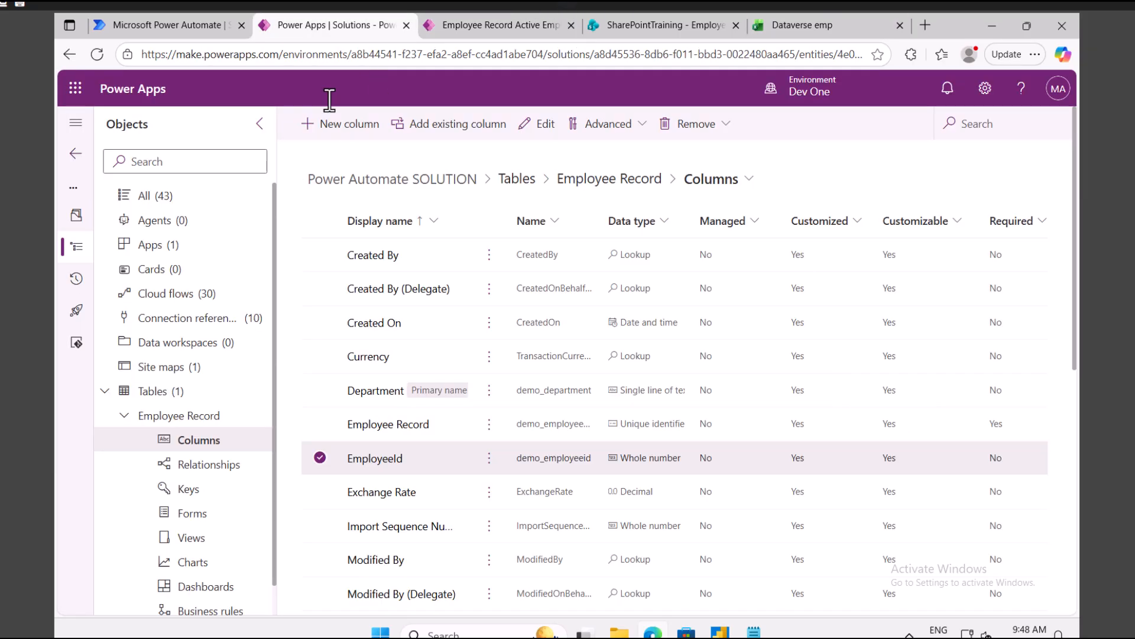
Step: Open the Employee Record data grid and hide Created By, Created On and Created By (Delegate)
{"action": "left_click", "coordinate": [175, 416]}
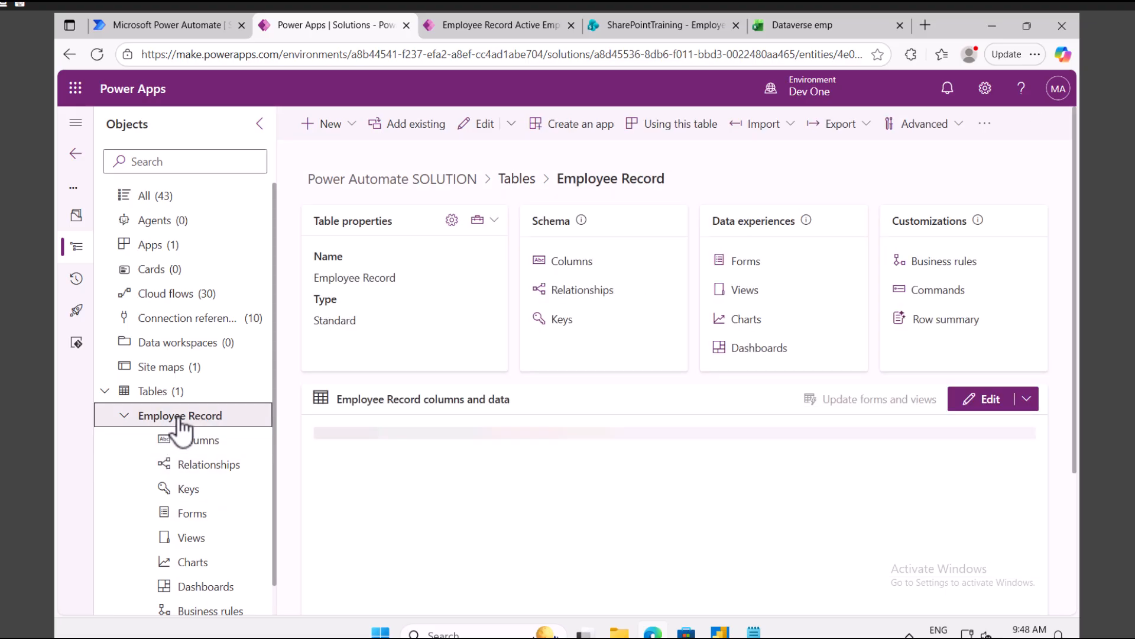
{"action": "left_click", "coordinate": [985, 402]}
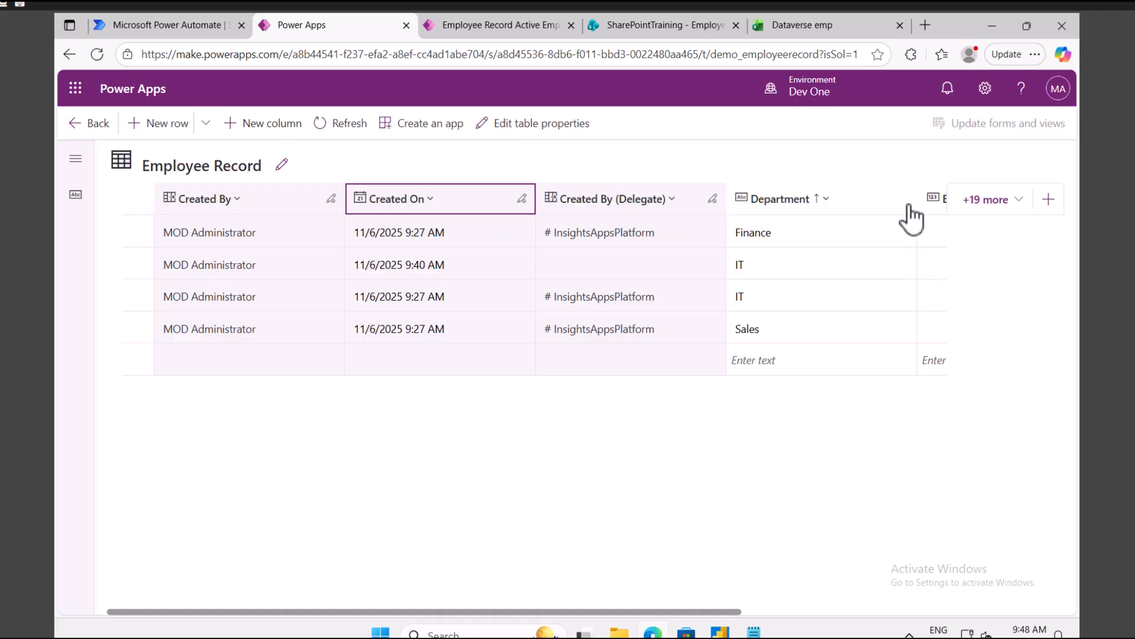
{"action": "left_click", "coordinate": [985, 204]}
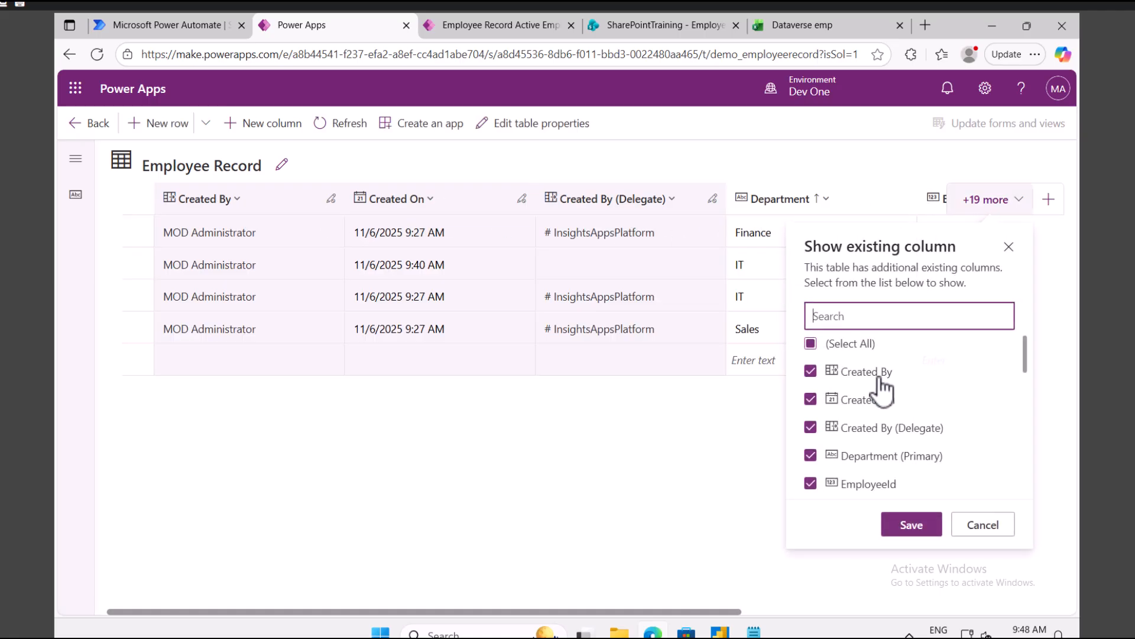
{"action": "left_click", "coordinate": [811, 372]}
{"action": "left_click", "coordinate": [810, 400]}
{"action": "left_click", "coordinate": [811, 428]}
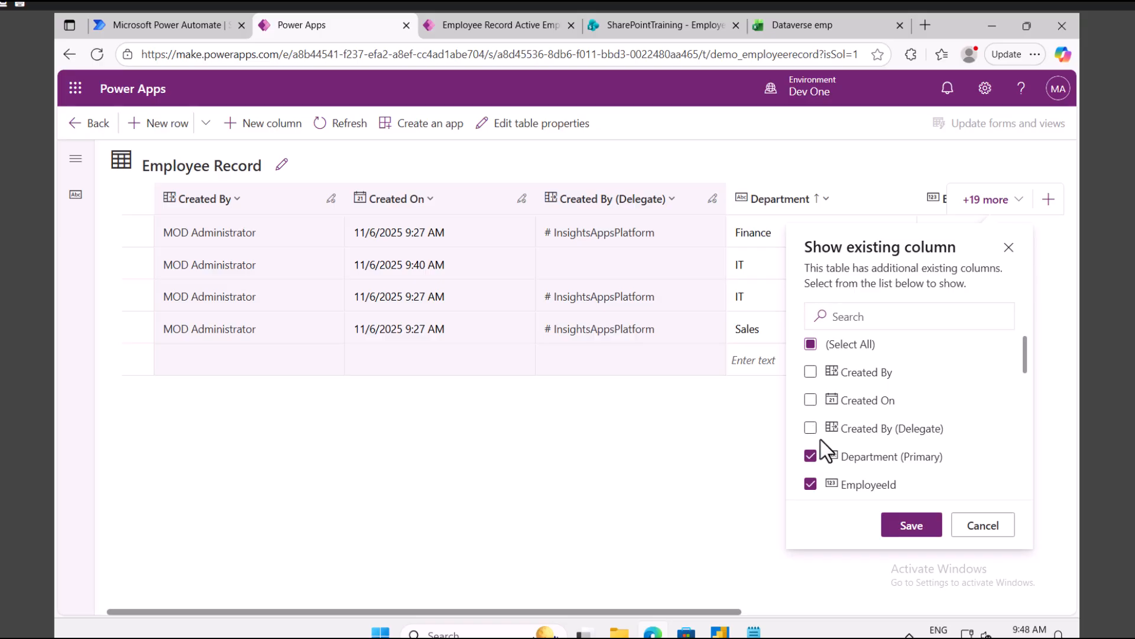
Step: Show the Currency, Salary and Salary (Base) columns and save the grid view
{"action": "scroll", "coordinate": [820, 440], "scroll_direction": "down", "scroll_amount": 3}
{"action": "left_click", "coordinate": [811, 388]}
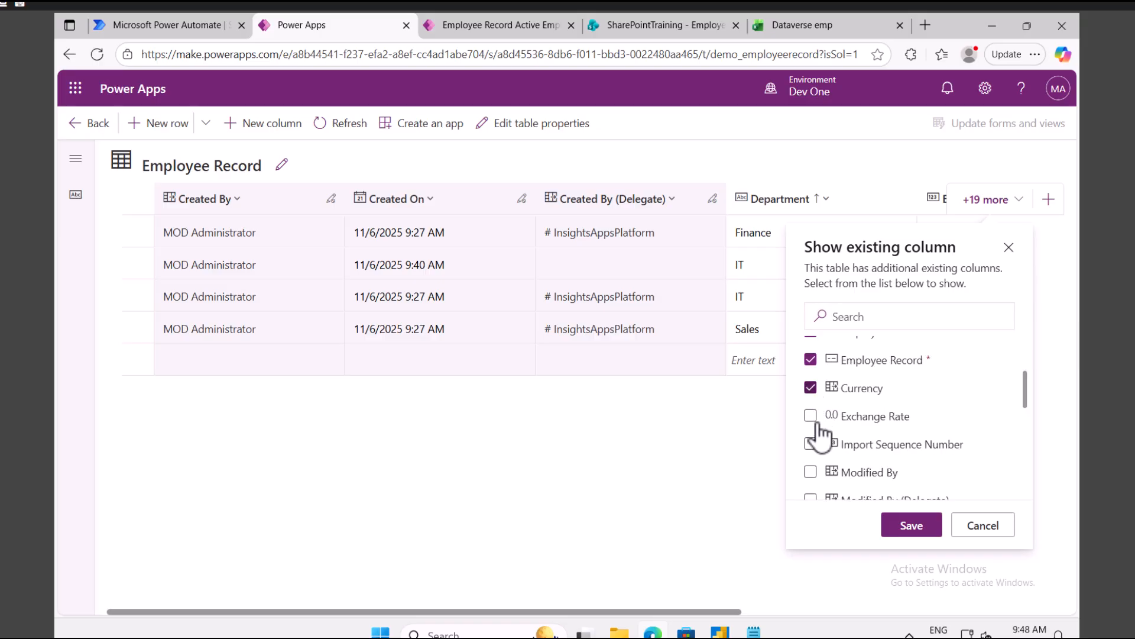
{"action": "scroll", "coordinate": [817, 424], "scroll_direction": "down", "scroll_amount": 3}
{"action": "scroll", "coordinate": [816, 436], "scroll_direction": "down", "scroll_amount": 3}
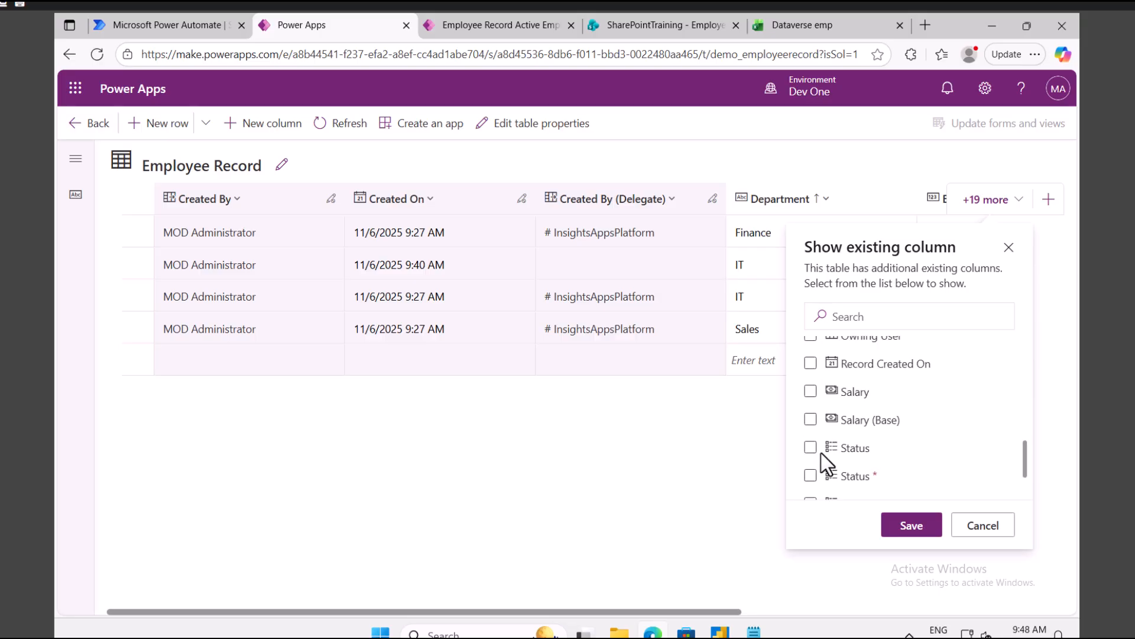
{"action": "left_click", "coordinate": [811, 391]}
{"action": "left_click", "coordinate": [811, 420]}
{"action": "scroll", "coordinate": [856, 457], "scroll_direction": "down", "scroll_amount": 3}
{"action": "scroll", "coordinate": [857, 458], "scroll_direction": "up", "scroll_amount": 5}
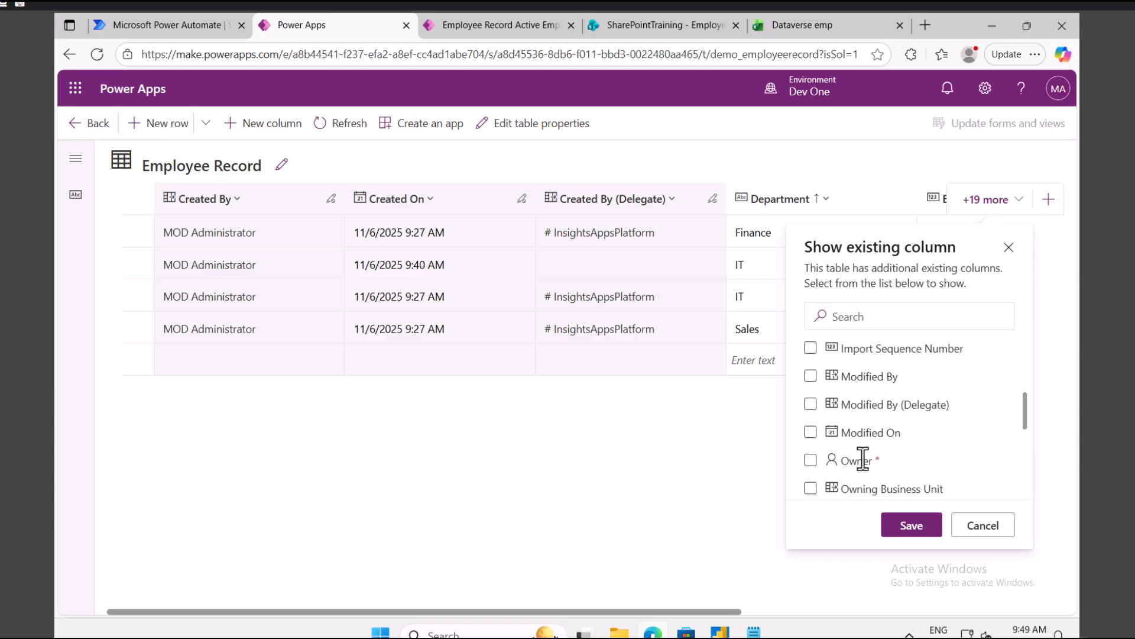
{"action": "scroll", "coordinate": [862, 459], "scroll_direction": "up", "scroll_amount": 5}
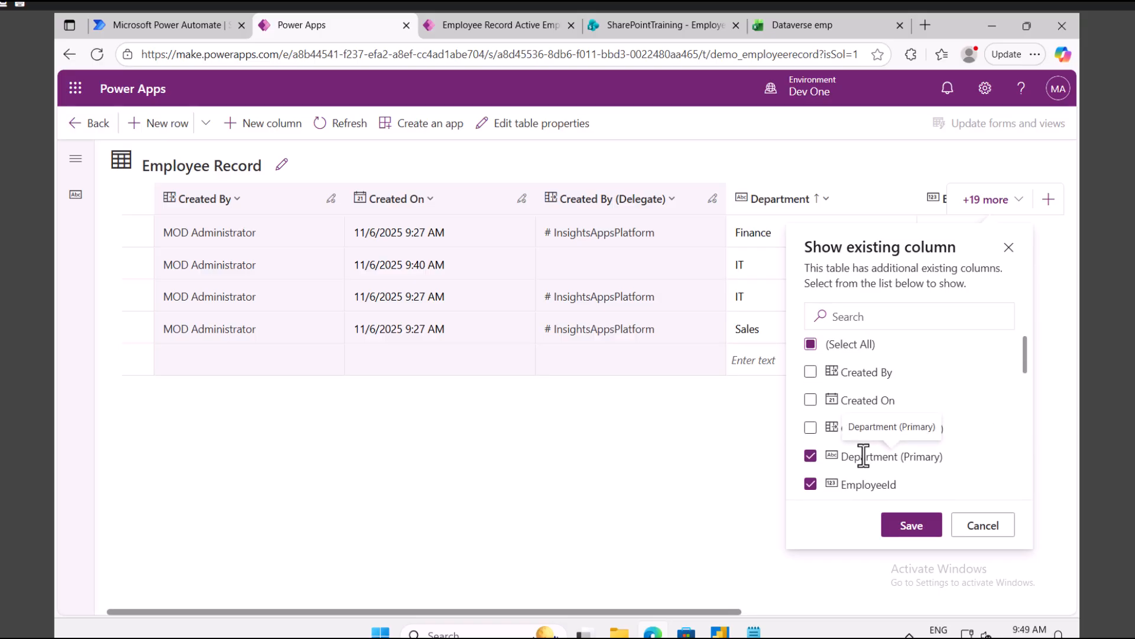
{"action": "left_click", "coordinate": [912, 531]}
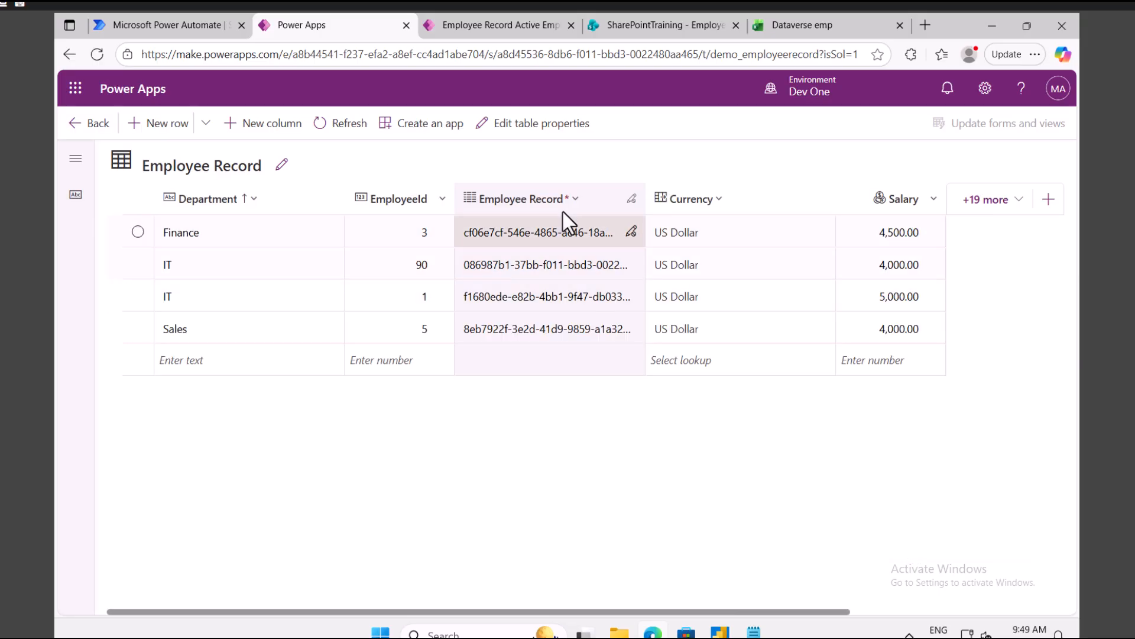
Step: Inspect the Employee Record column's schema name and IT employee 90's GUID, then return to Delete a row
{"action": "left_click", "coordinate": [538, 201]}
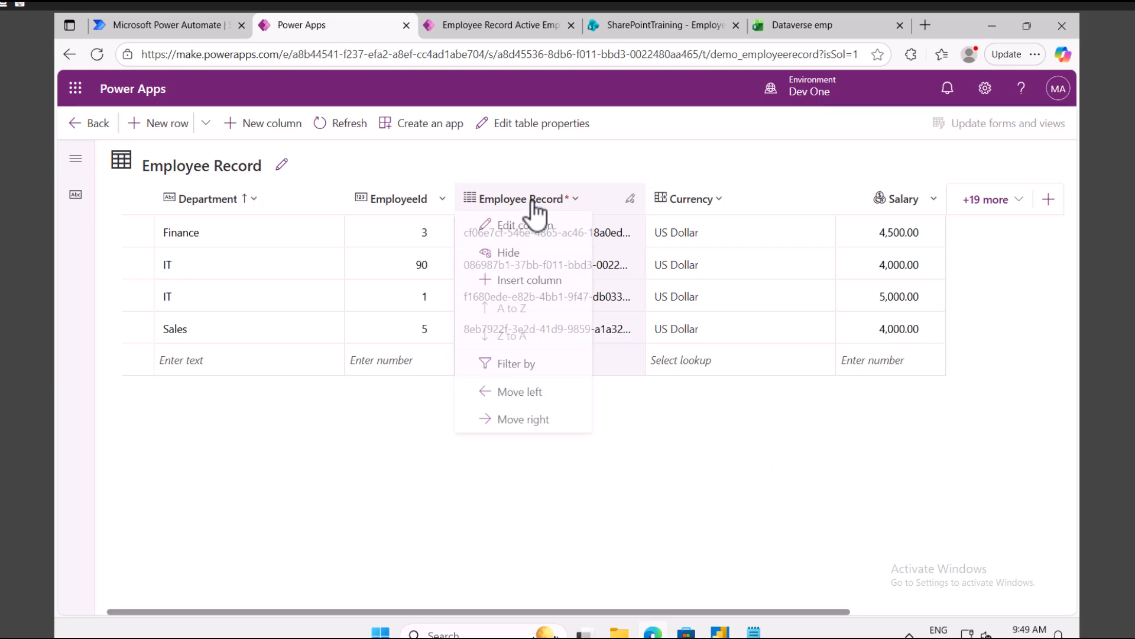
{"action": "left_click", "coordinate": [525, 231]}
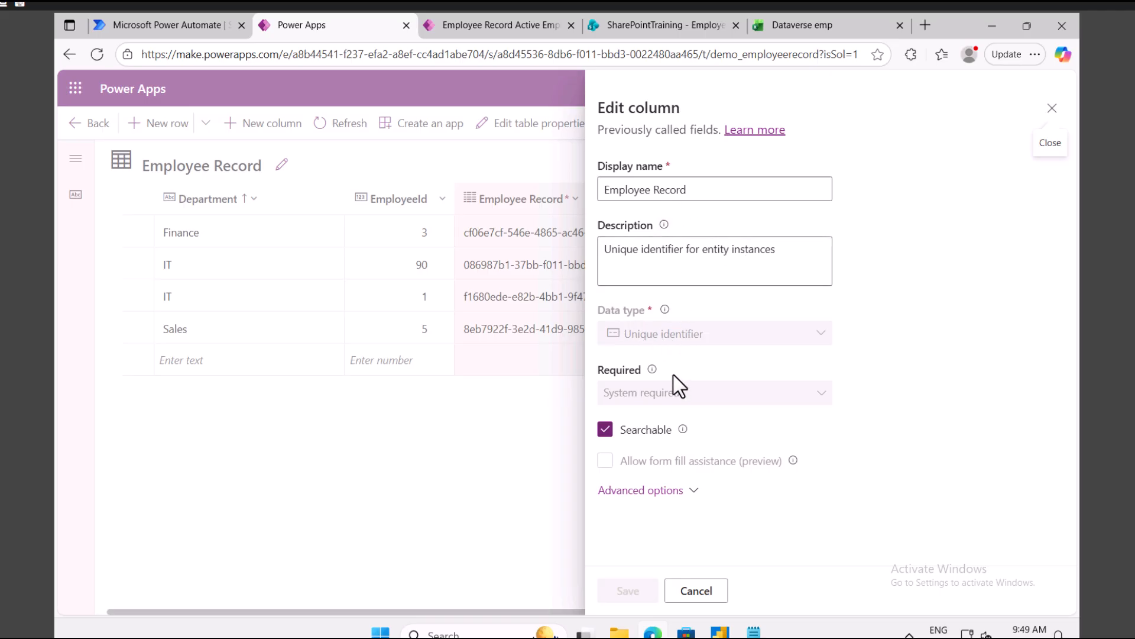
{"action": "left_click", "coordinate": [666, 494]}
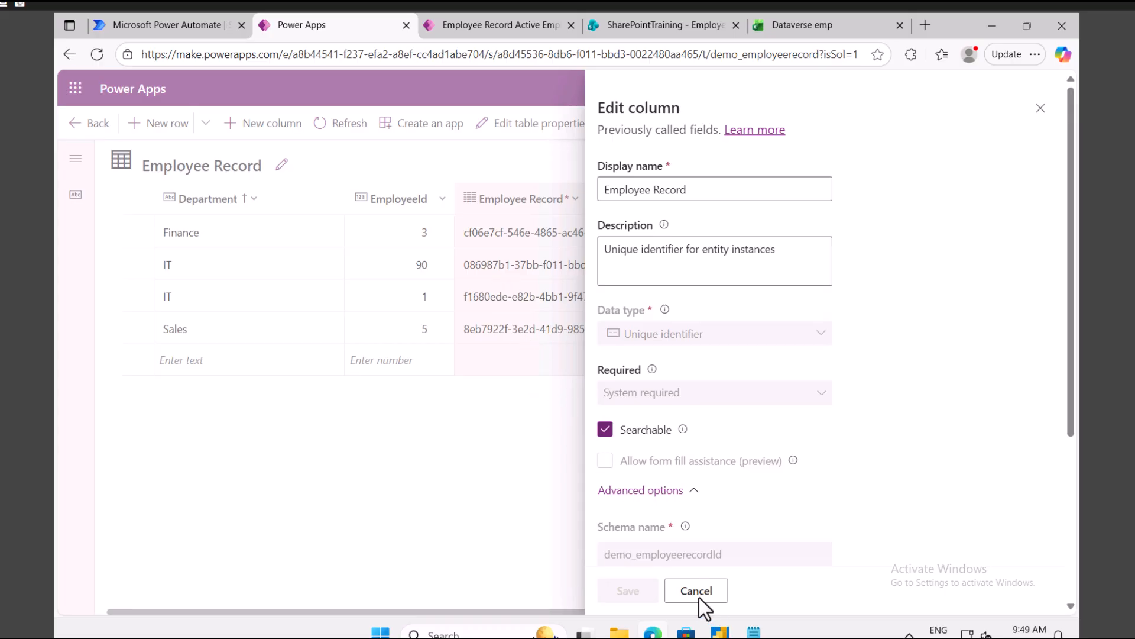
{"action": "left_click", "coordinate": [505, 329]}
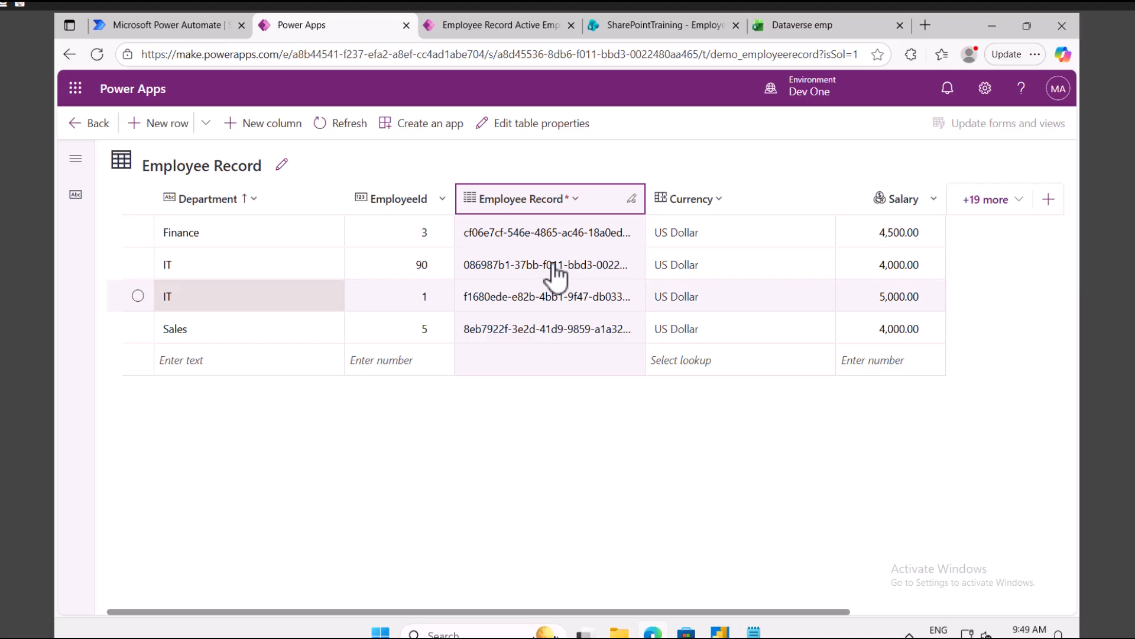
{"action": "left_click", "coordinate": [532, 269]}
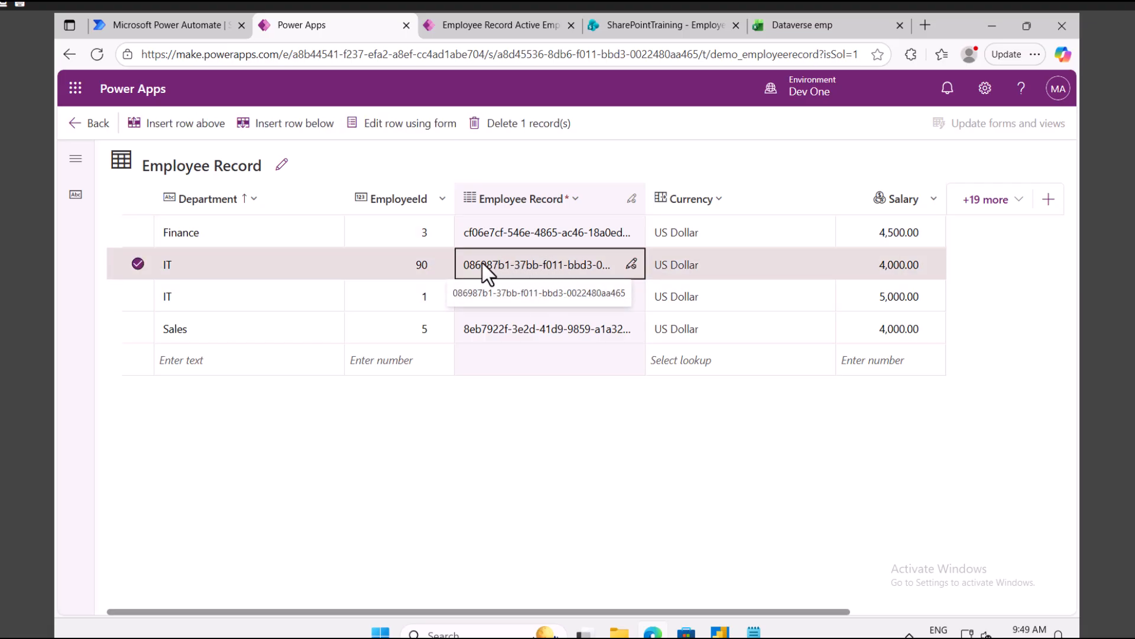
{"action": "left_click", "coordinate": [169, 26]}
{"action": "left_click", "coordinate": [518, 333]}
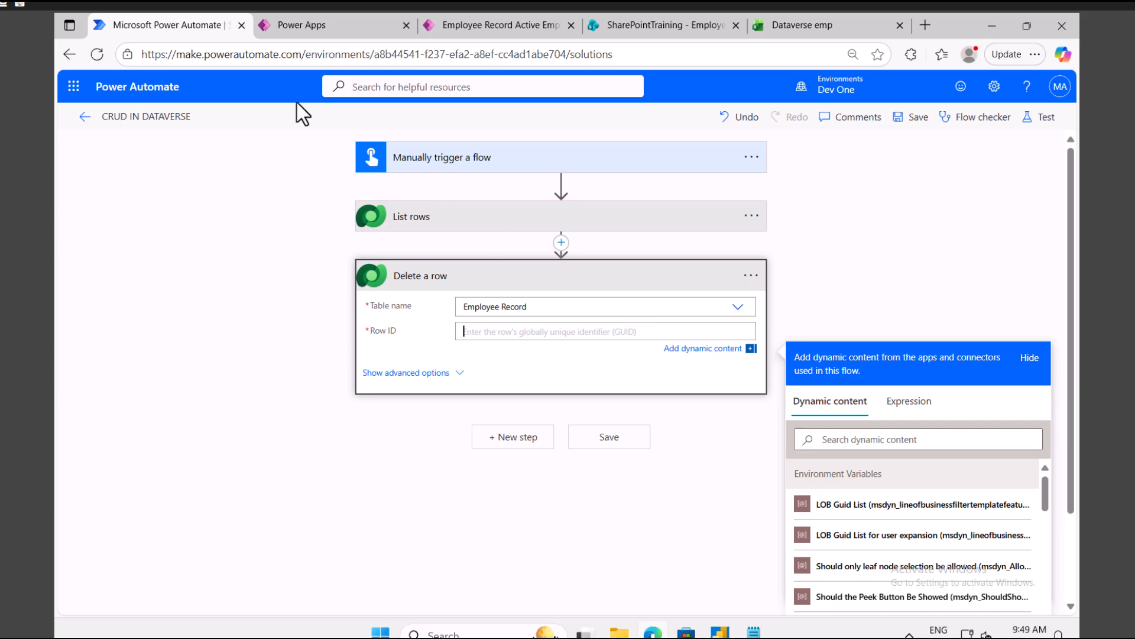
Step: Review the Employee Record data and the UPDATE and DELETE notes in Notepad
{"action": "mouse_move", "coordinate": [314, 26]}
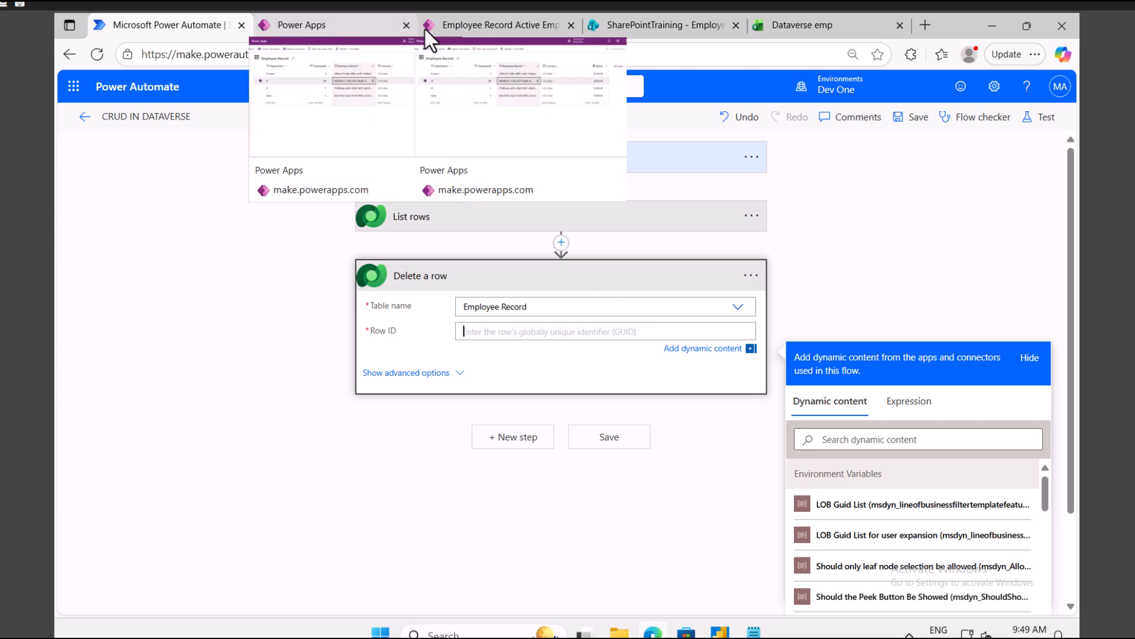
{"action": "left_click", "coordinate": [346, 27]}
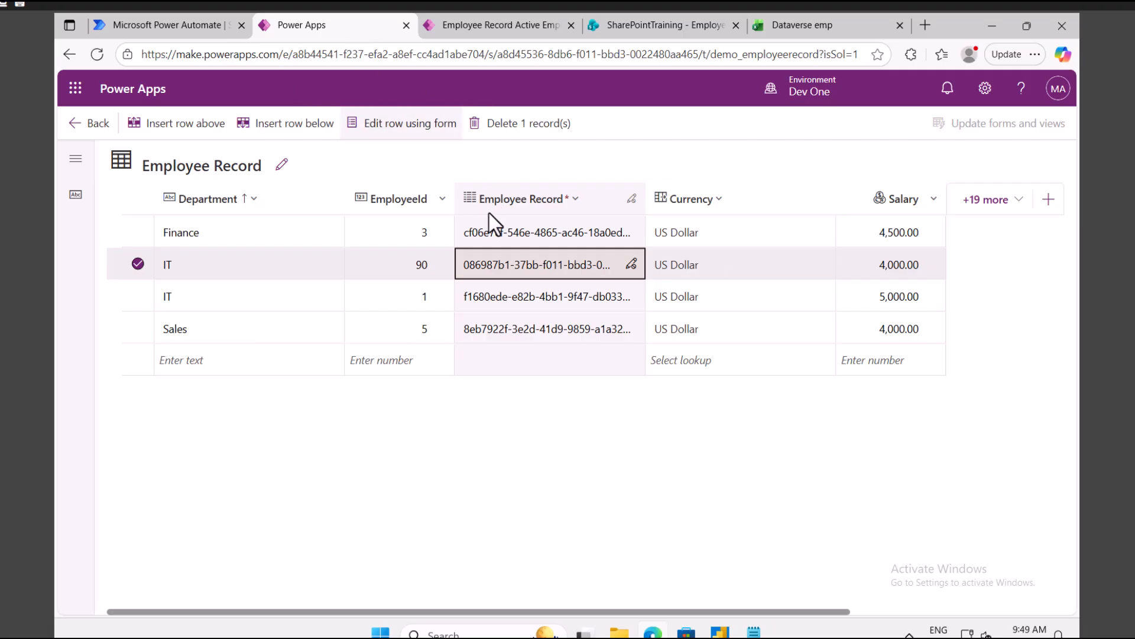
{"action": "left_click", "coordinate": [161, 26]}
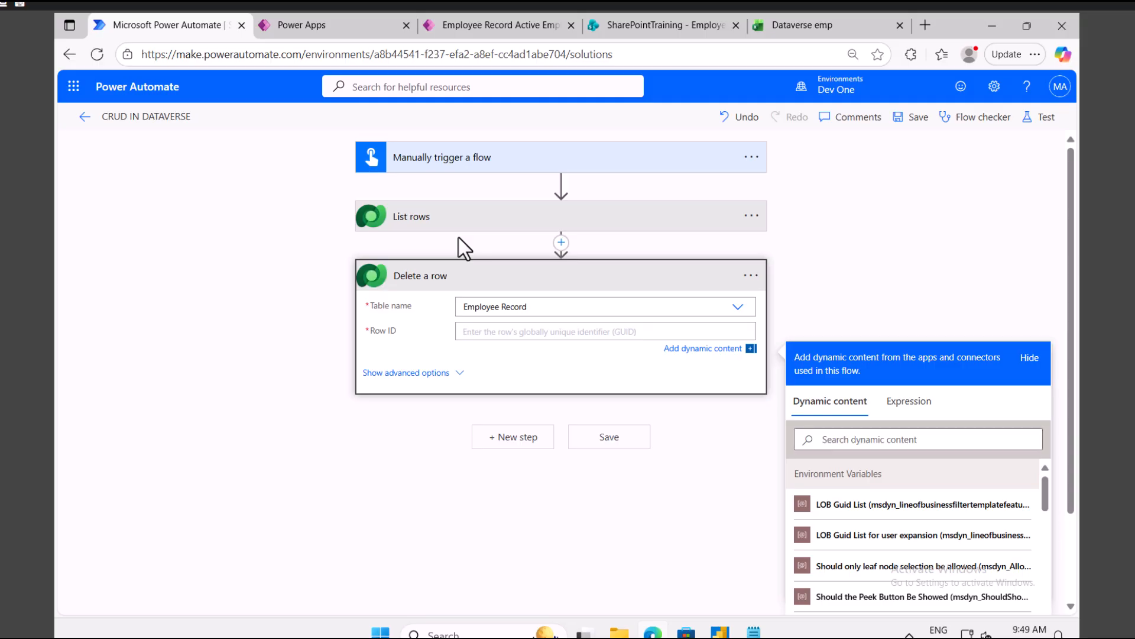
{"action": "left_click", "coordinate": [754, 631]}
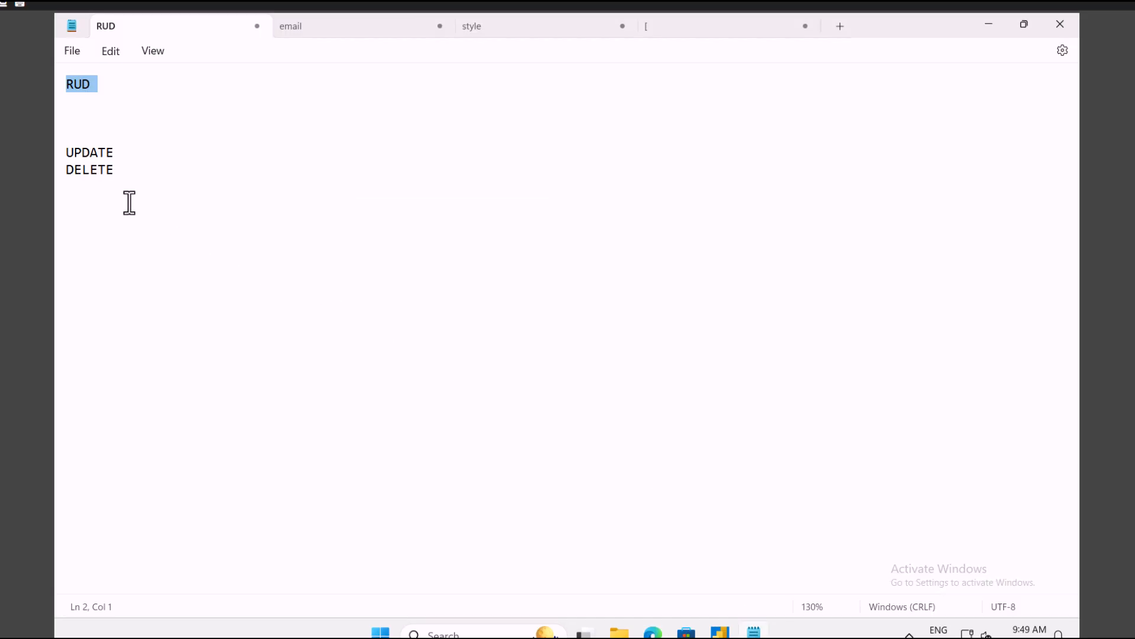
{"action": "left_click_drag", "start_coordinate": [116, 155], "coordinate": [82, 154]}
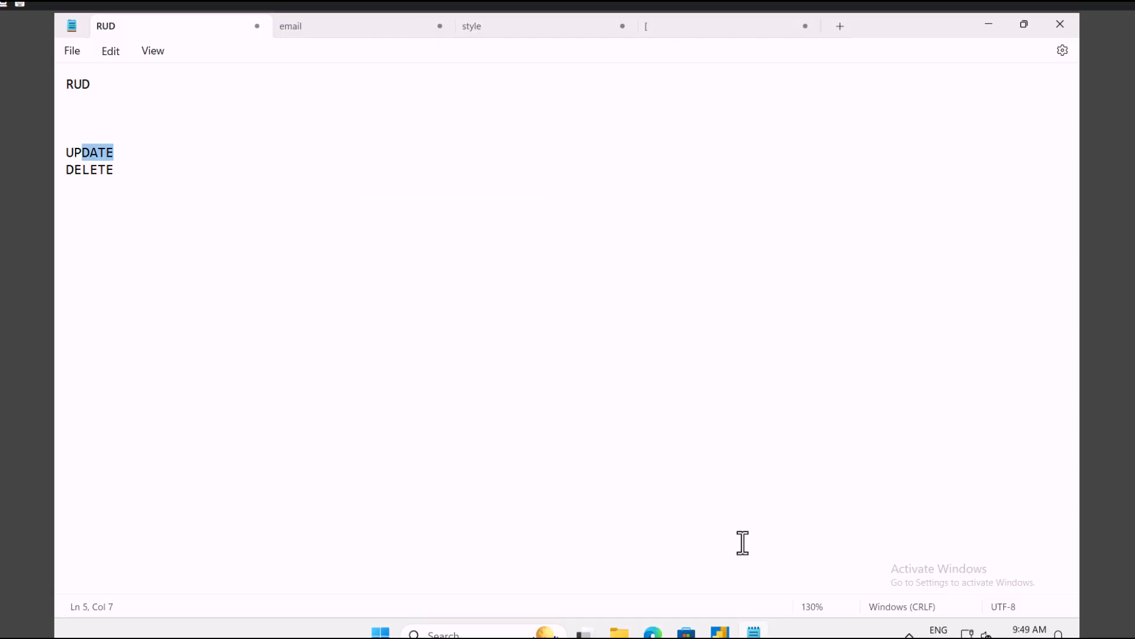
{"action": "left_click", "coordinate": [653, 631]}
Step: Remove the Delete a row step and confirm the deletion
{"action": "left_click", "coordinate": [754, 275]}
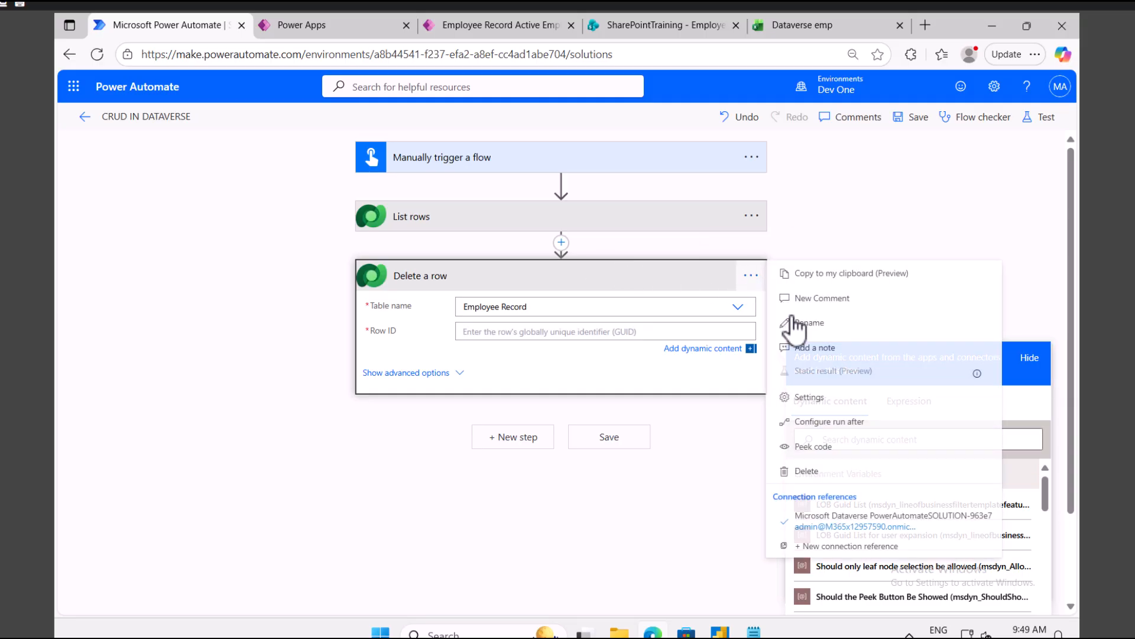
{"action": "left_click", "coordinate": [816, 472]}
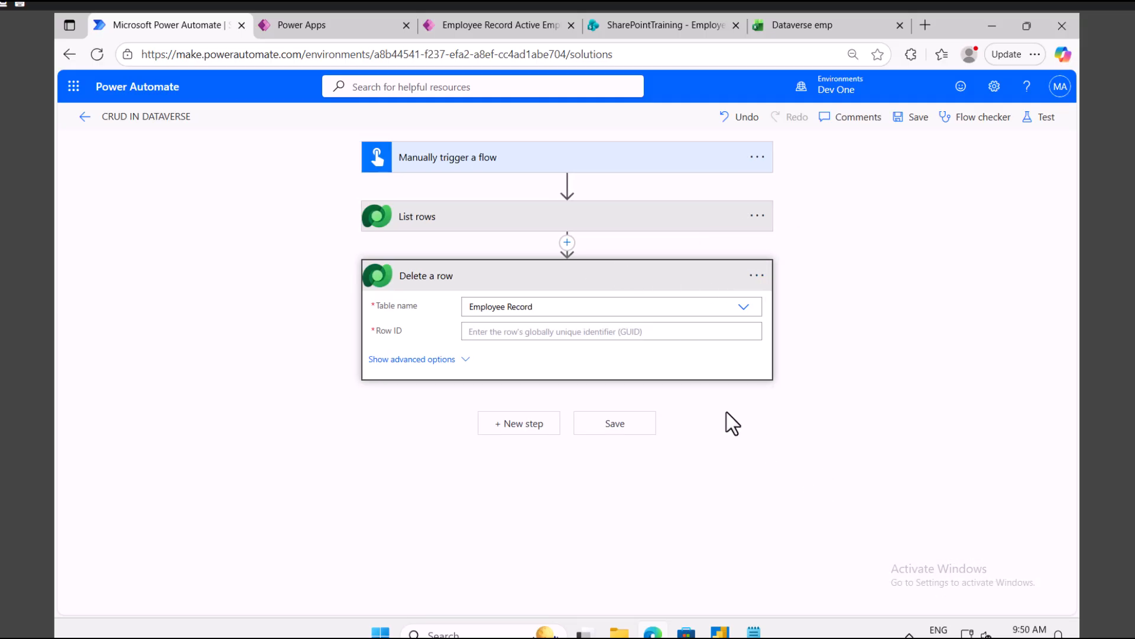
{"action": "left_click", "coordinate": [581, 395]}
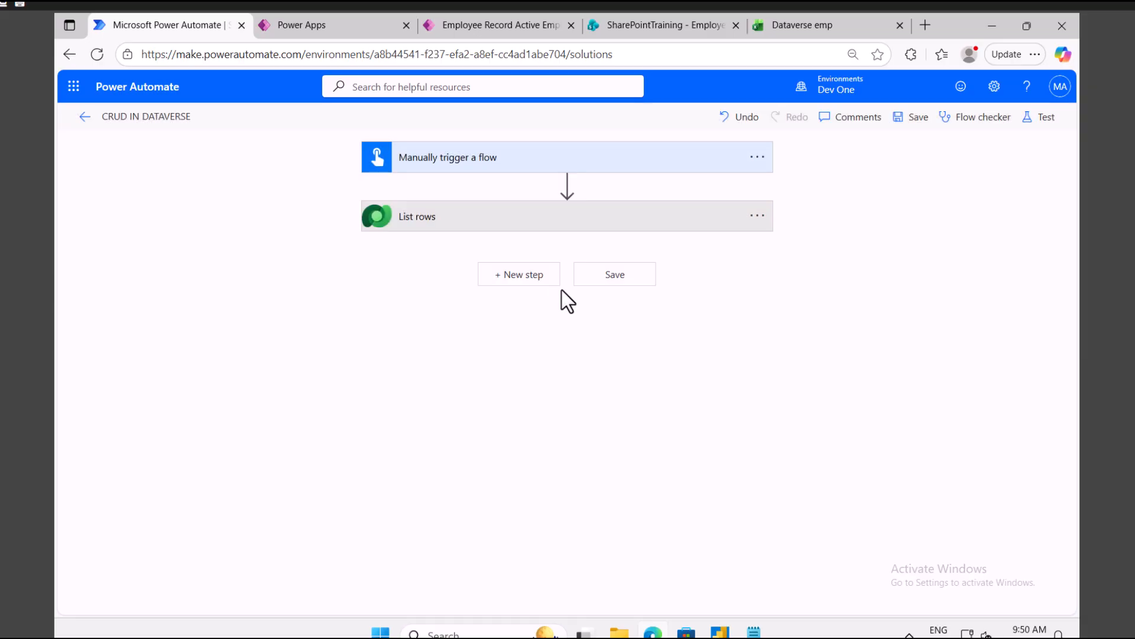
Step: Start a new step, then check the record commands for IT employee 90 in the Employee App
{"action": "left_click", "coordinate": [539, 281]}
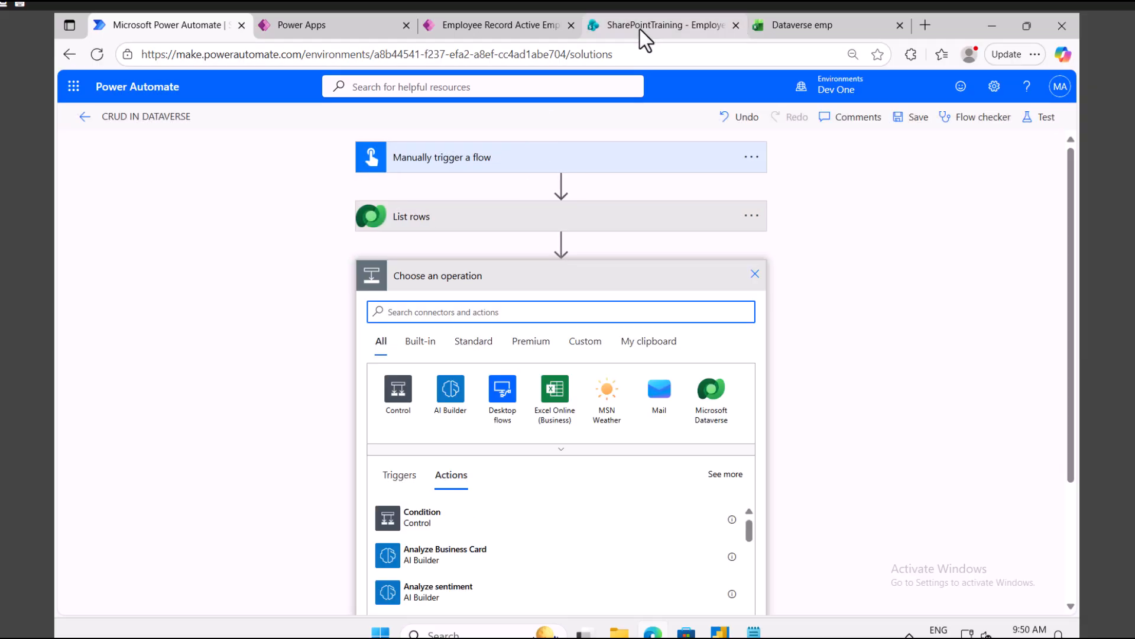
{"action": "left_click", "coordinate": [524, 24]}
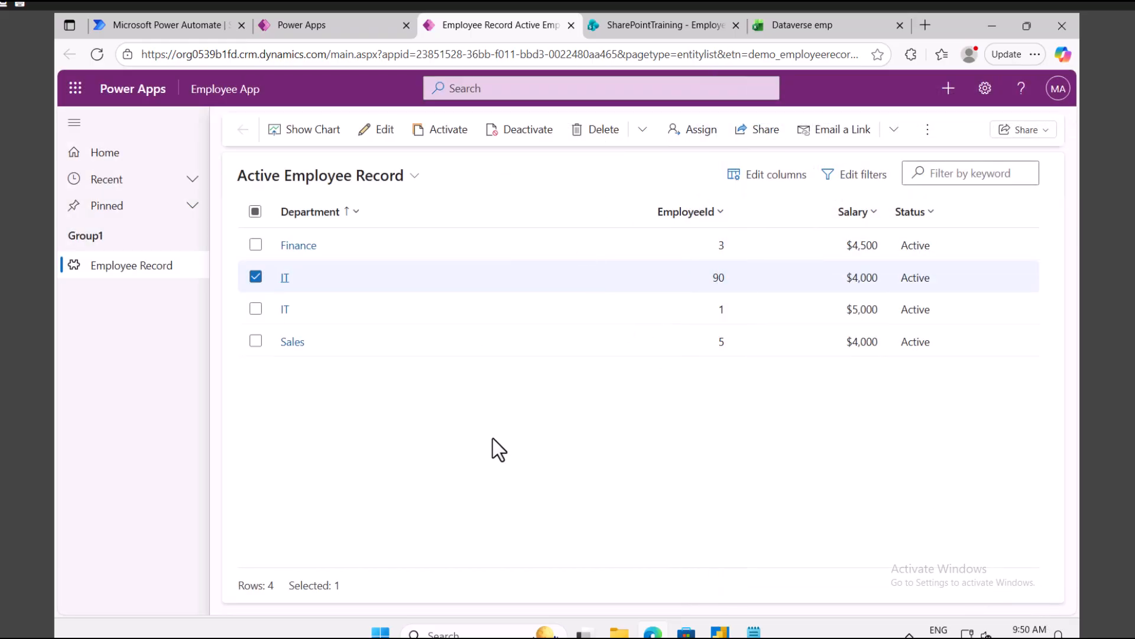
{"action": "left_click", "coordinate": [928, 131]}
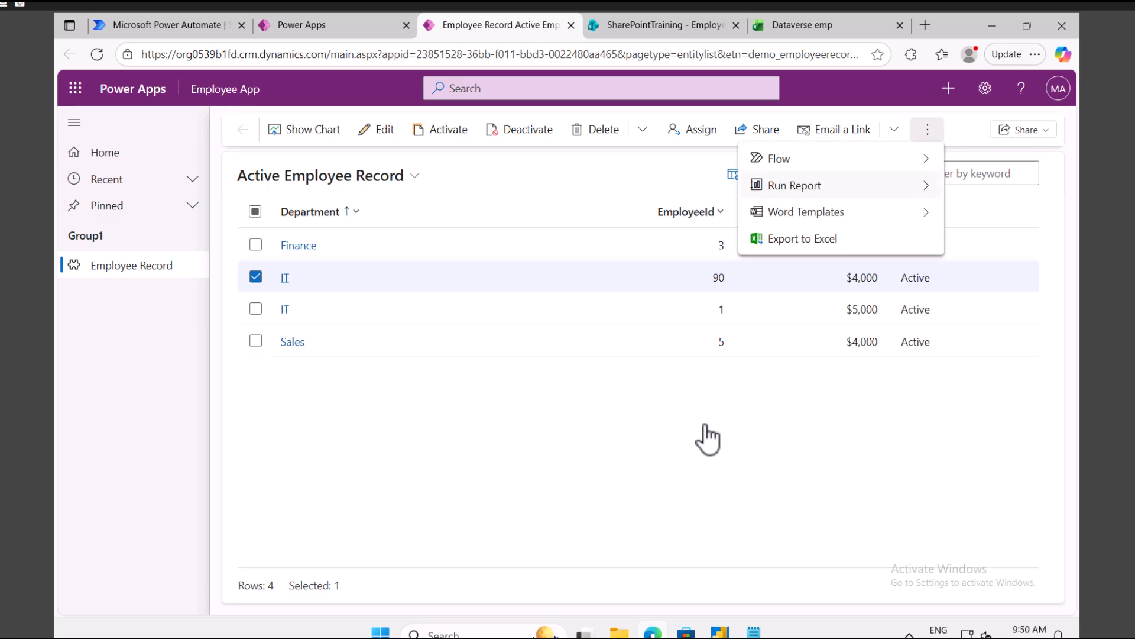
{"action": "left_click", "coordinate": [603, 459]}
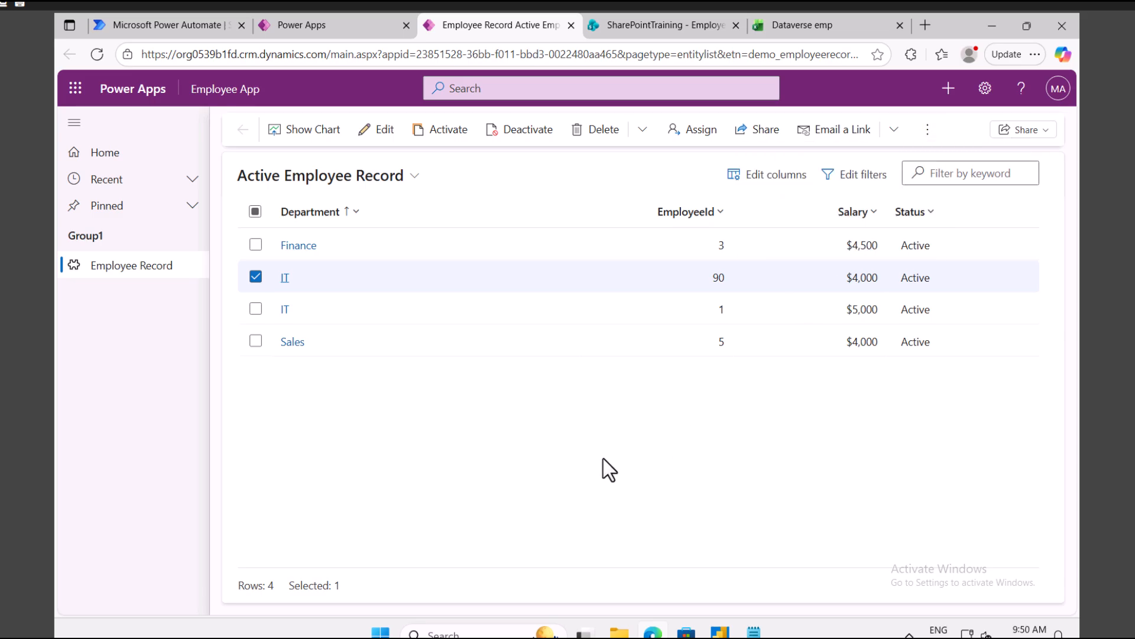
{"action": "left_click", "coordinate": [256, 276]}
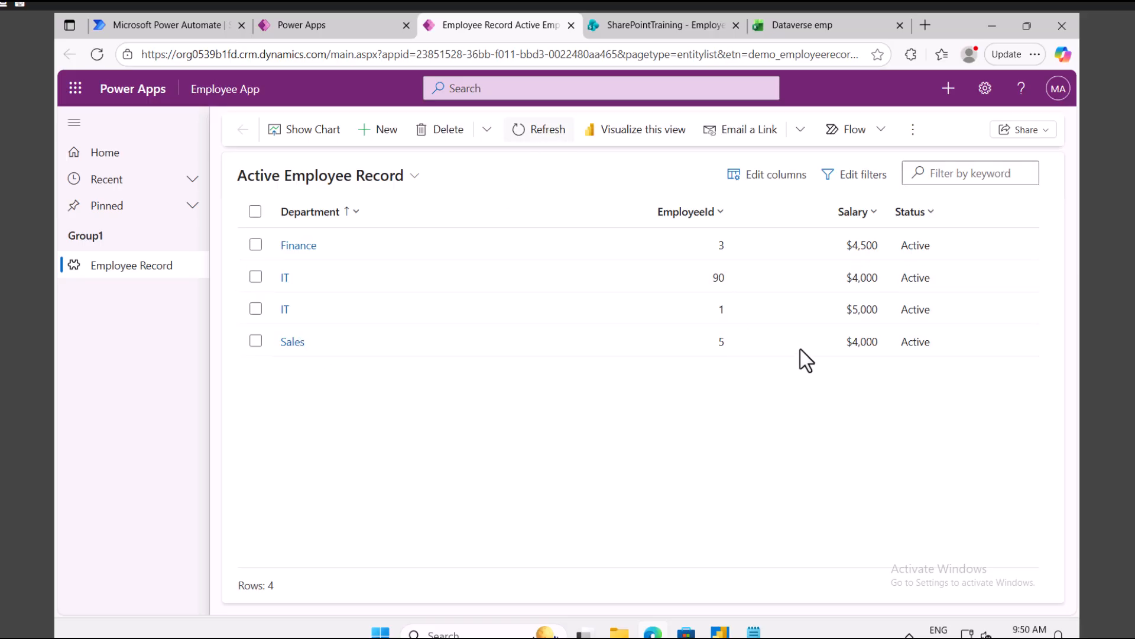
{"action": "left_click", "coordinate": [950, 278]}
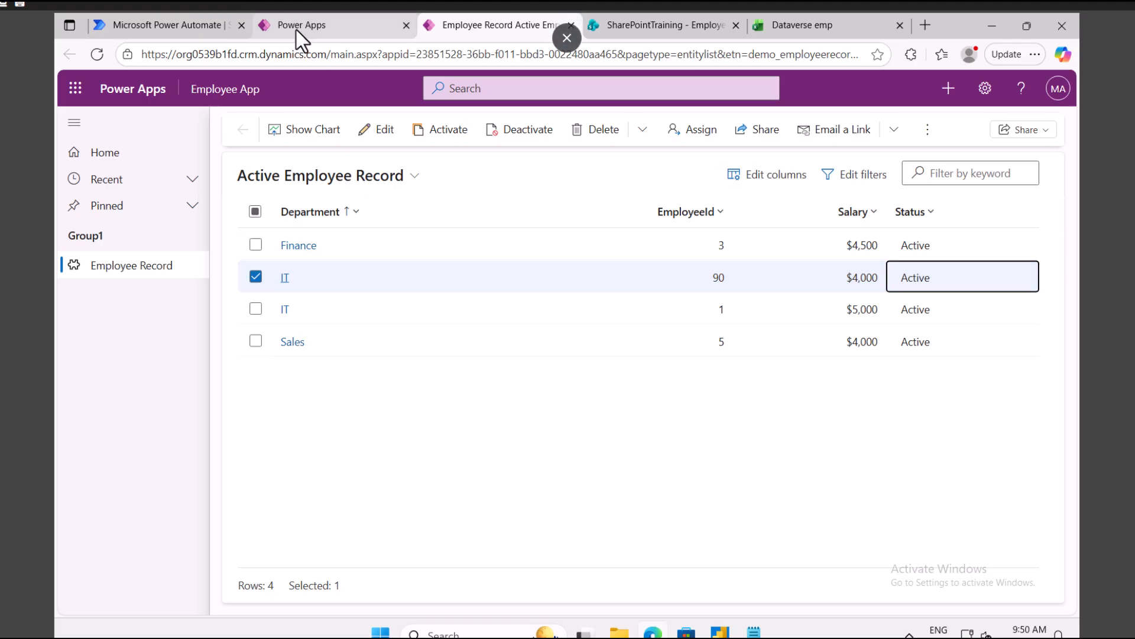
Step: Add the Microsoft Dataverse Update a row action after List rows
{"action": "left_click", "coordinate": [181, 20]}
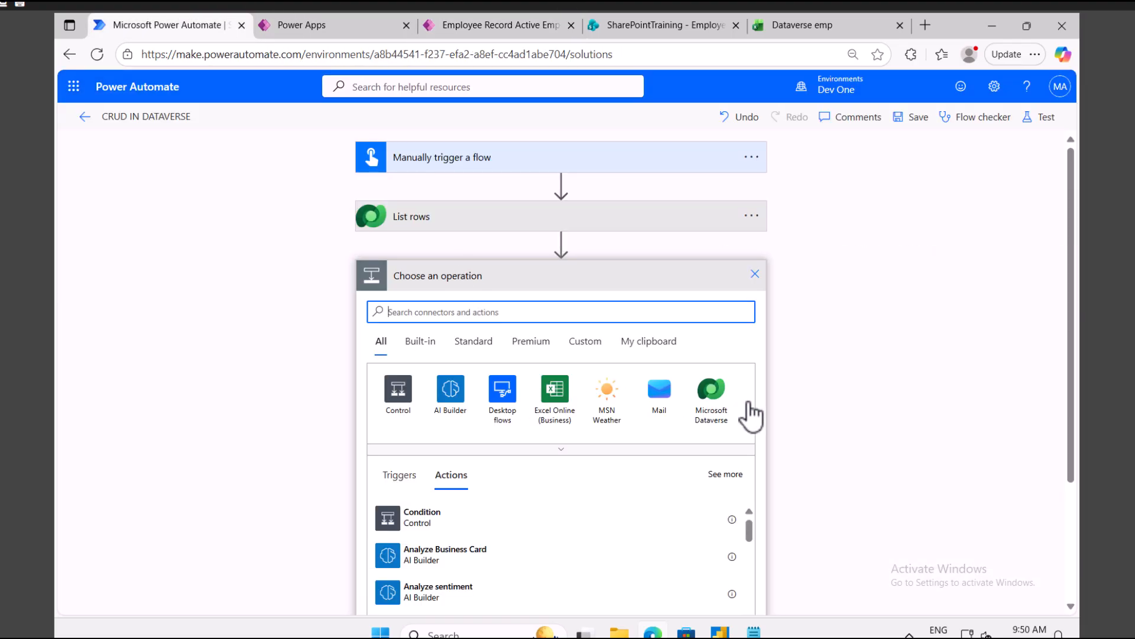
{"action": "left_click", "coordinate": [713, 396]}
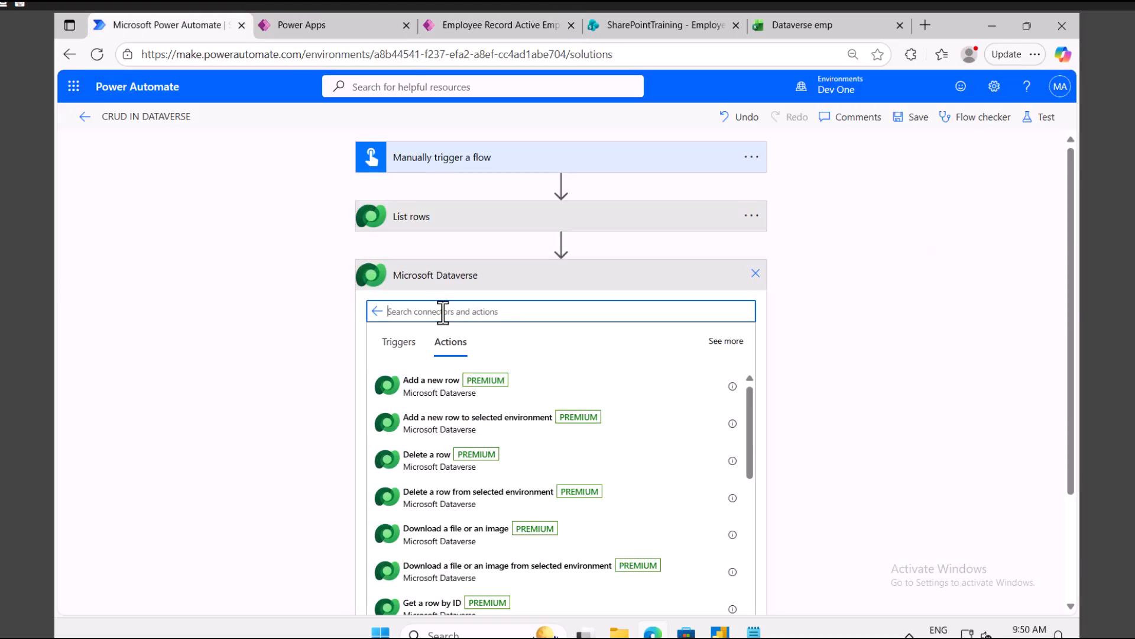
{"action": "type", "text": "update"}
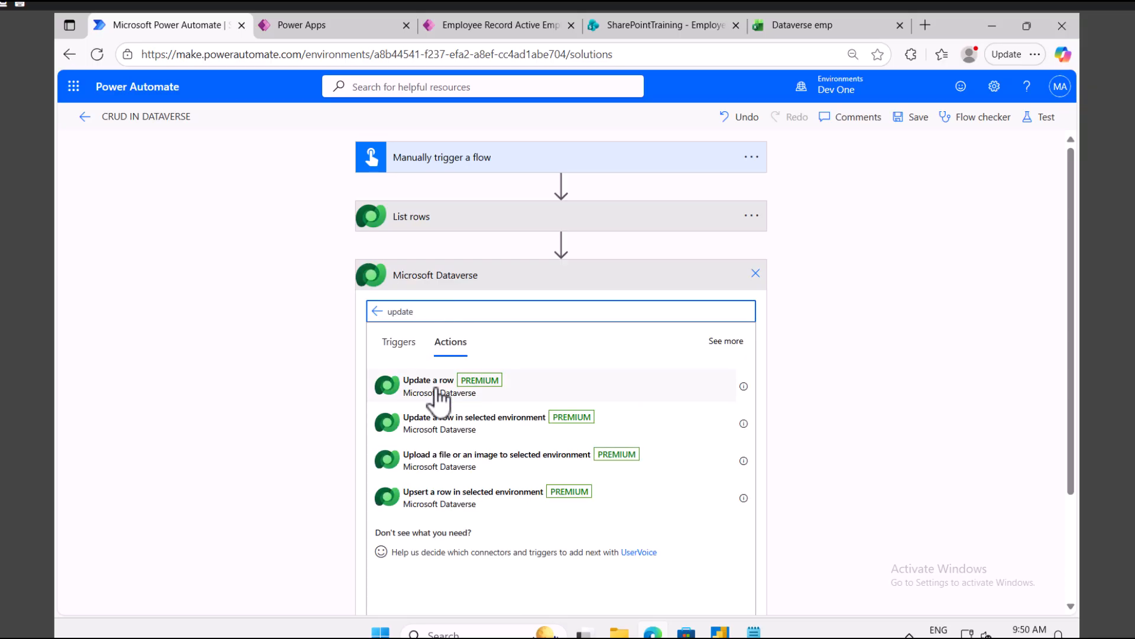
{"action": "left_click", "coordinate": [440, 384]}
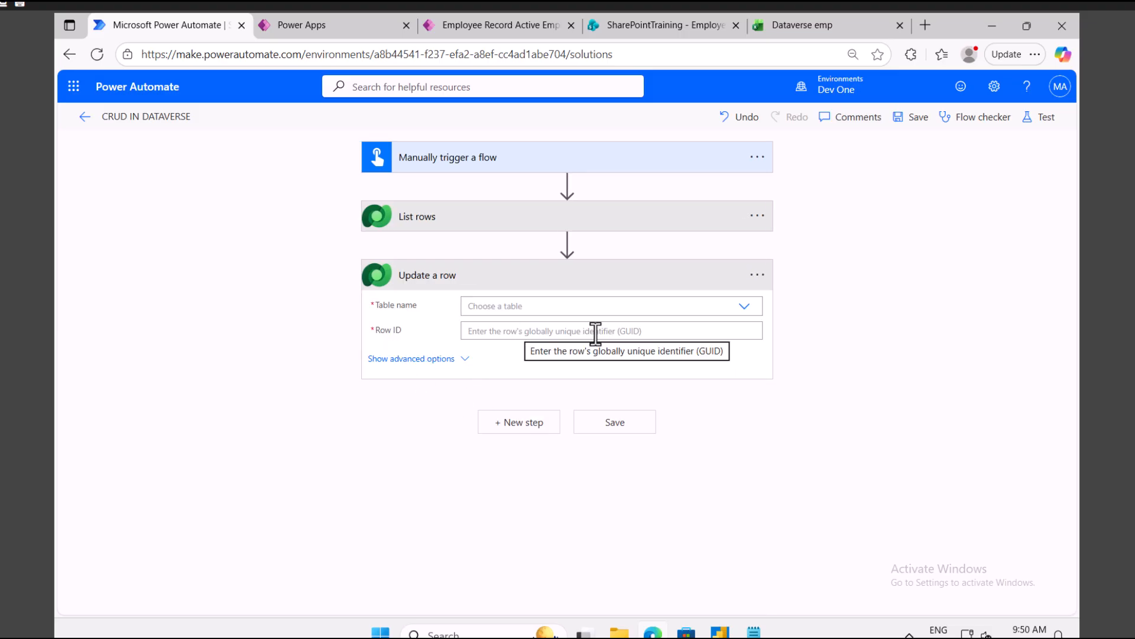
Step: Set the Update a row step's Table name to Employee Record and focus the Row ID field
{"action": "left_click", "coordinate": [473, 26]}
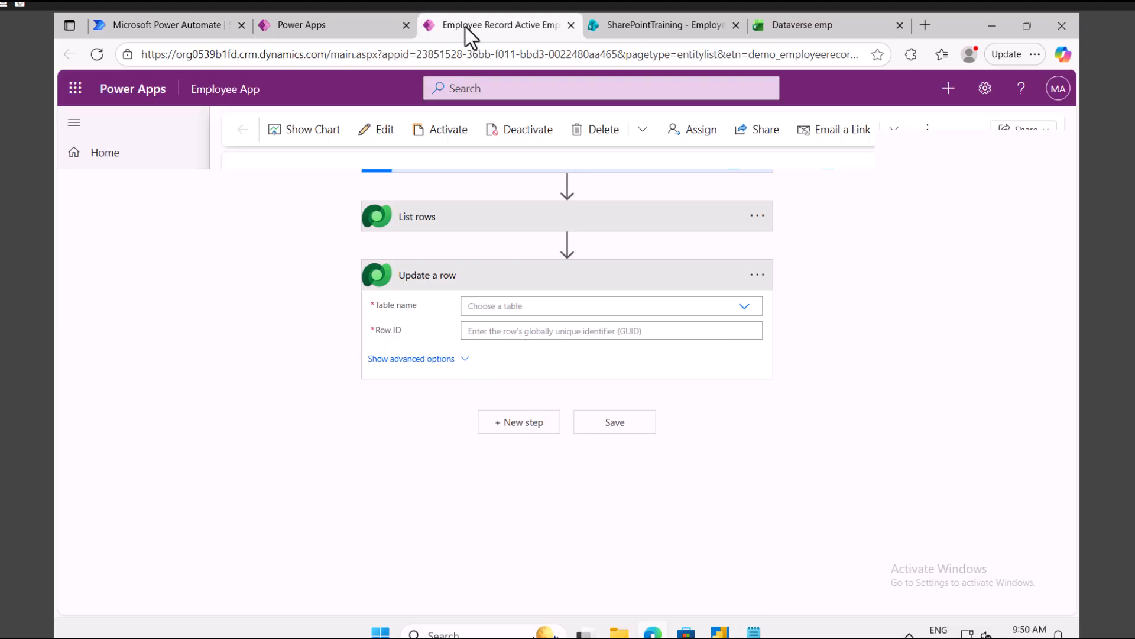
{"action": "left_click", "coordinate": [356, 20]}
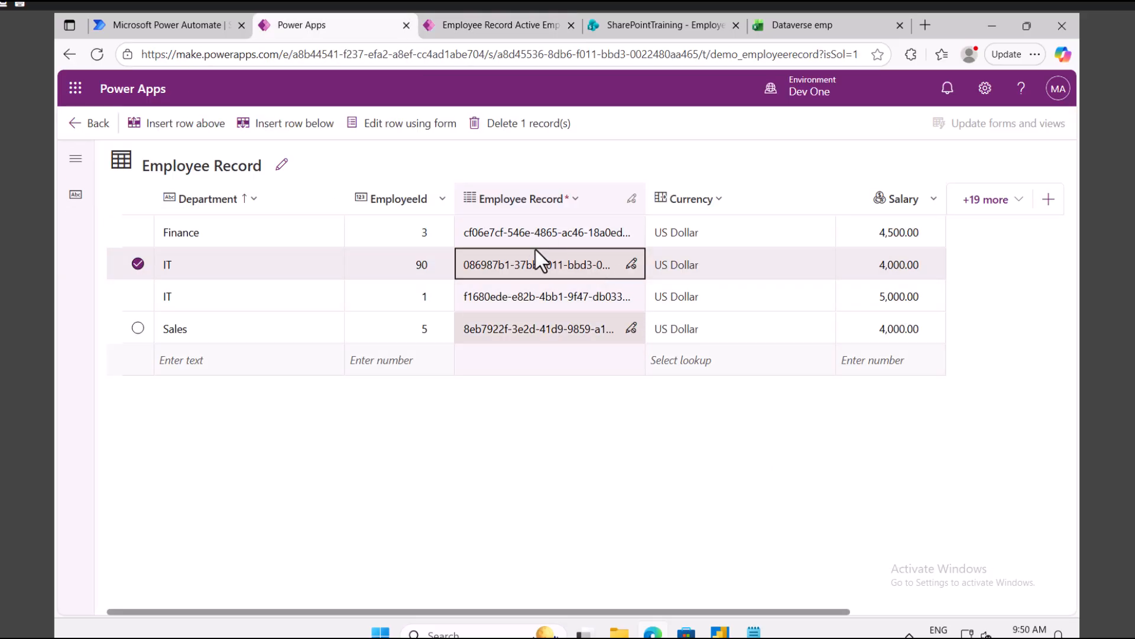
{"action": "left_click", "coordinate": [190, 24]}
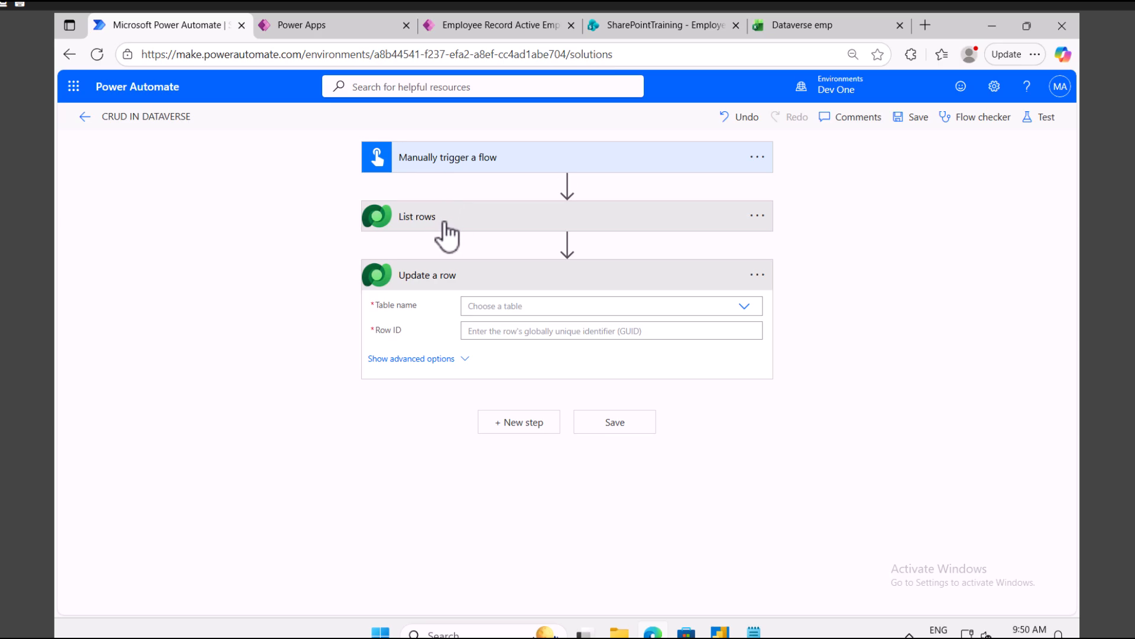
{"action": "left_click", "coordinate": [503, 308]}
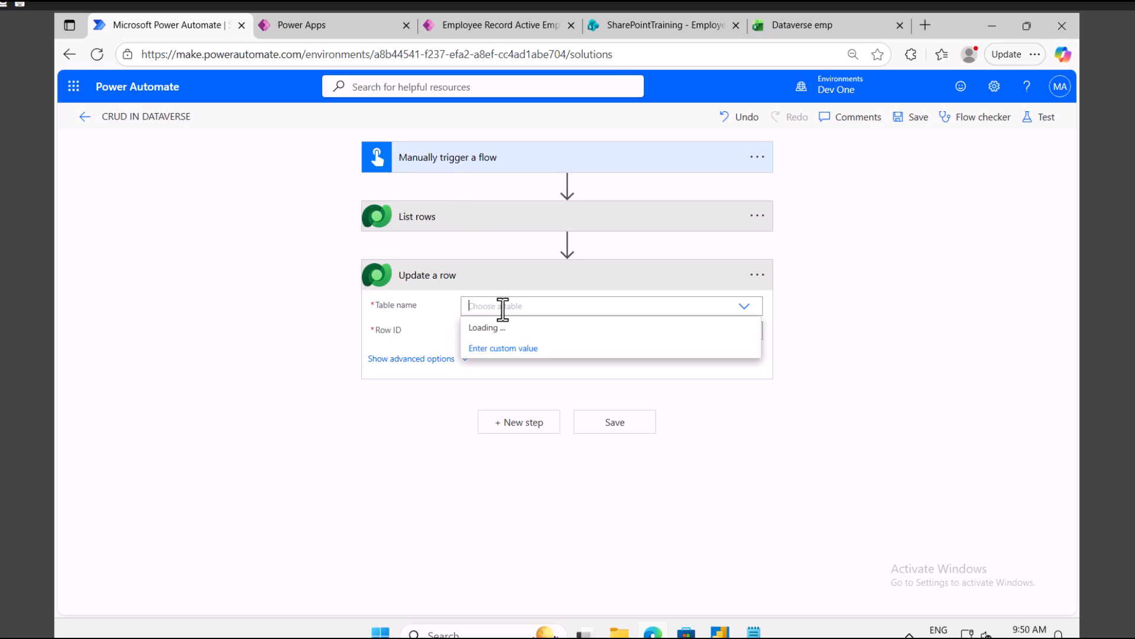
{"action": "type", "text": "employ"}
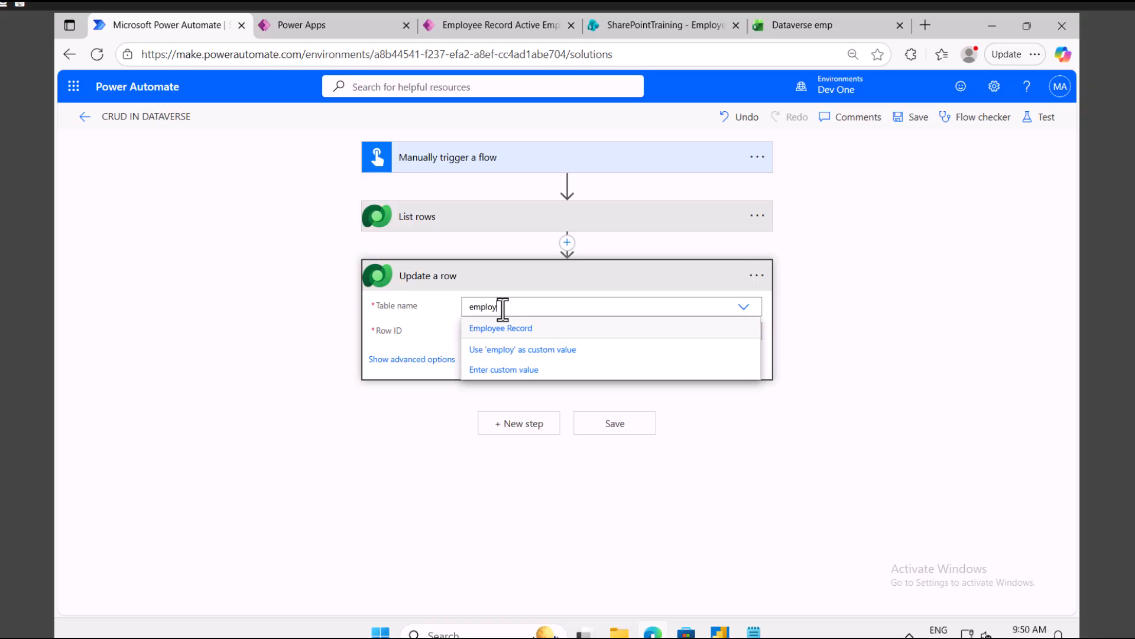
{"action": "left_click", "coordinate": [509, 327]}
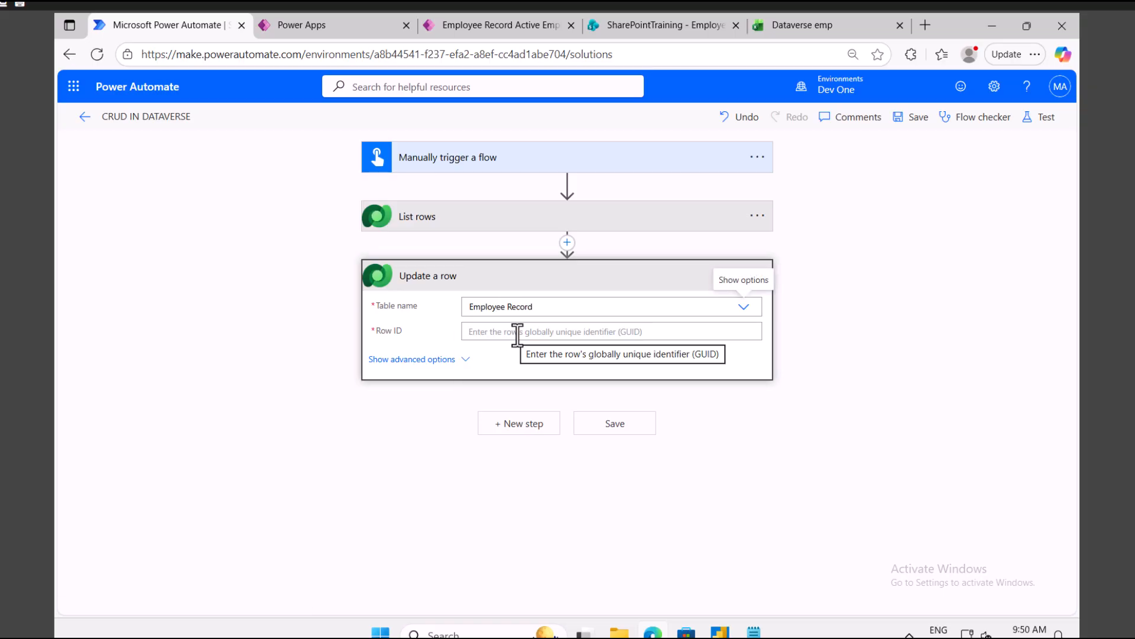
{"action": "left_click", "coordinate": [514, 328]}
{"action": "left_click", "coordinate": [743, 329]}
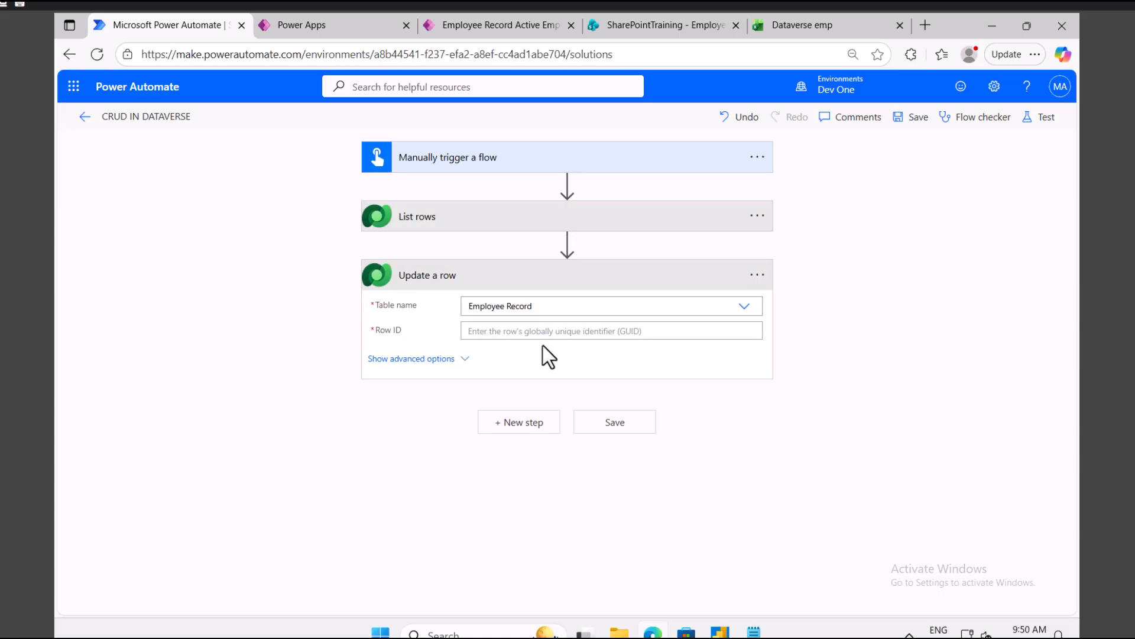
{"action": "left_click", "coordinate": [534, 333]}
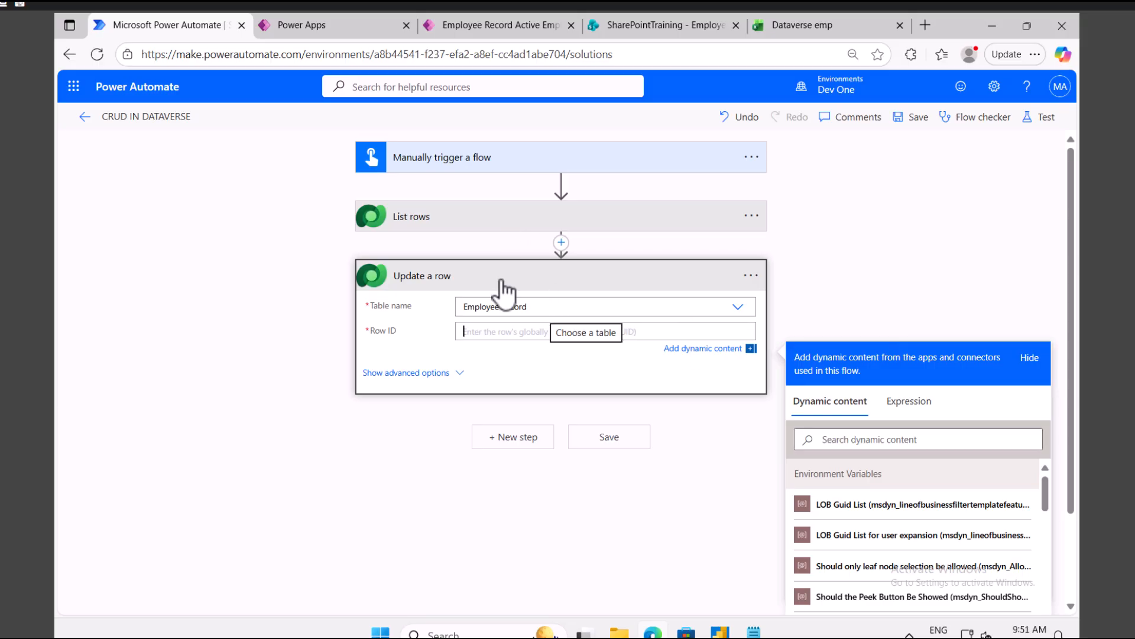
{"action": "left_click", "coordinate": [480, 30]}
Step: View the Employee Record column's schema name under Advanced options, cancel, and return to the flow
{"action": "left_click", "coordinate": [319, 27]}
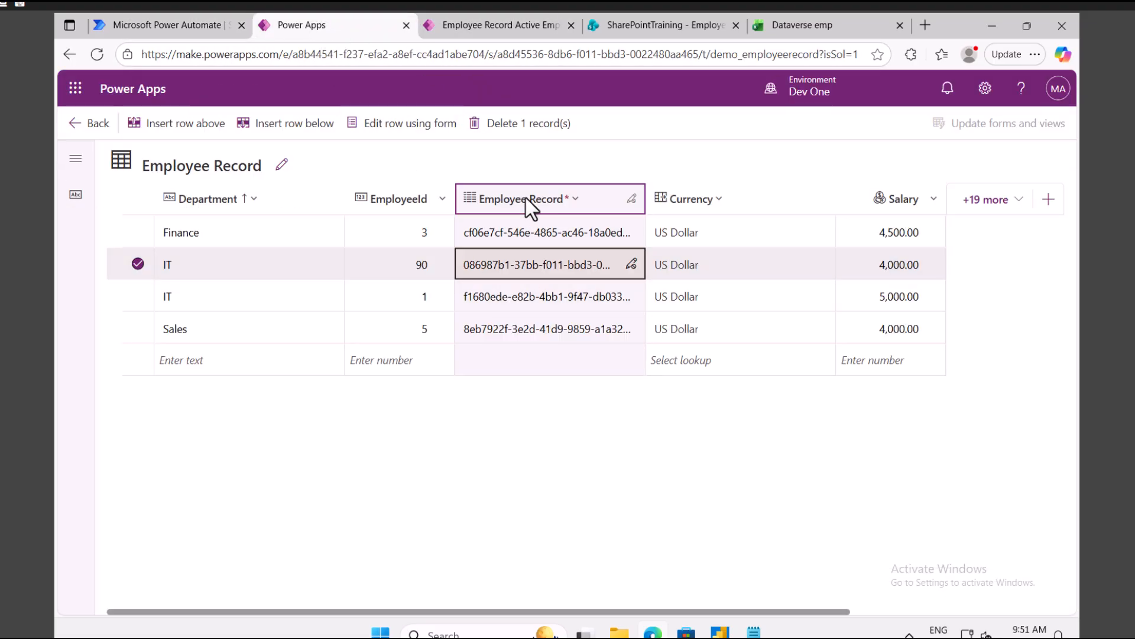
{"action": "left_click", "coordinate": [533, 200]}
{"action": "left_click", "coordinate": [525, 231]}
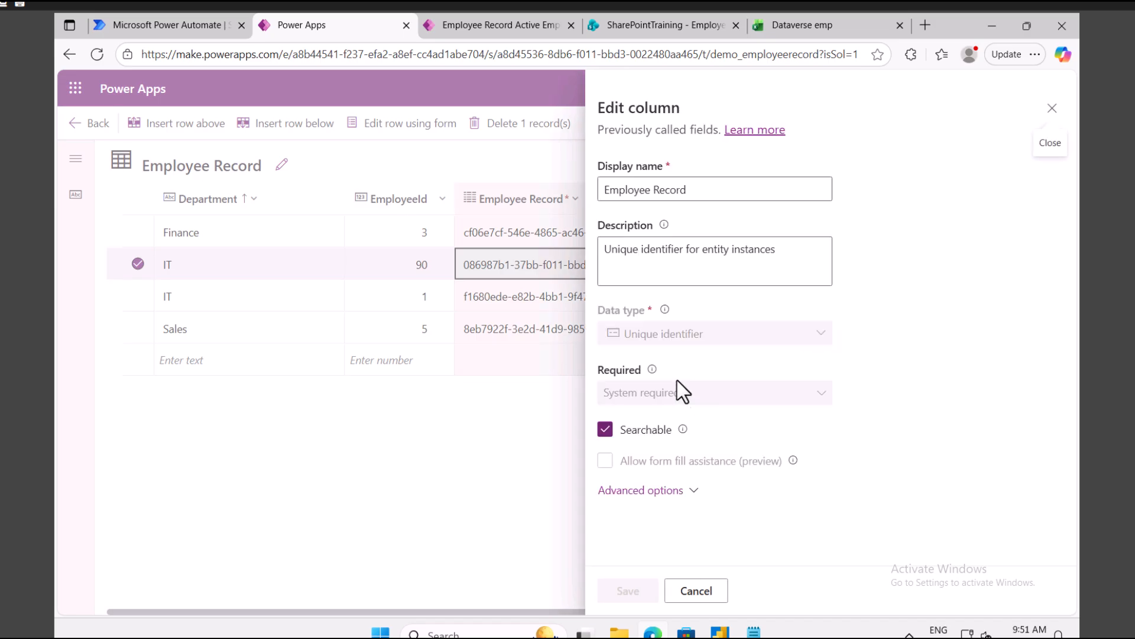
{"action": "left_click", "coordinate": [665, 492]}
{"action": "scroll", "coordinate": [670, 467], "scroll_direction": "down", "scroll_amount": 3}
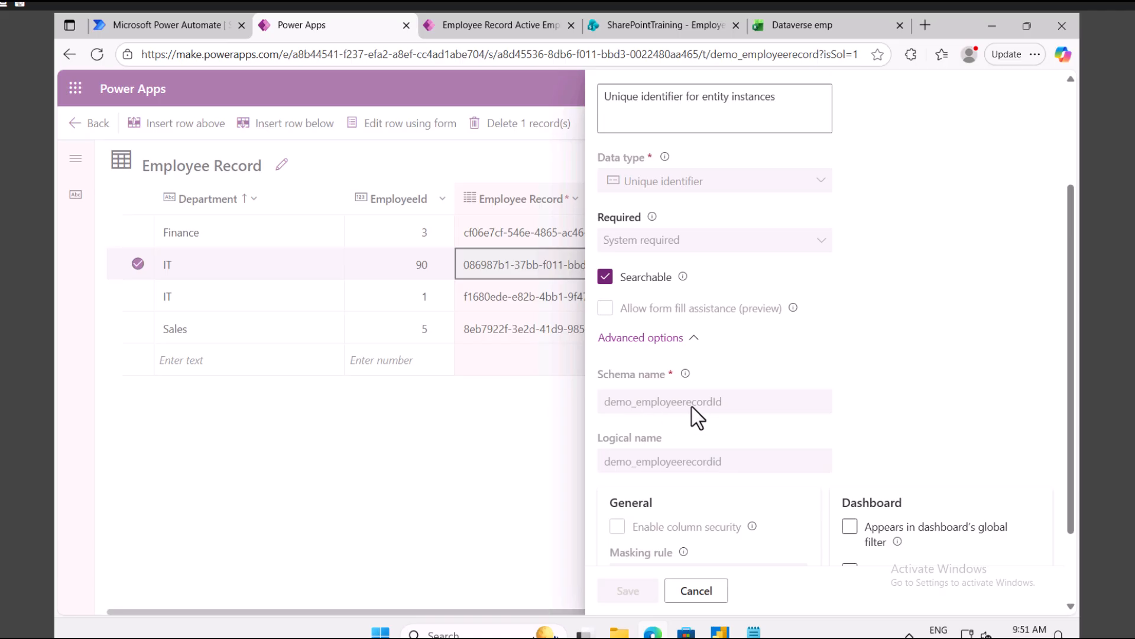
{"action": "left_click_drag", "start_coordinate": [643, 406], "coordinate": [723, 407]}
{"action": "left_click", "coordinate": [696, 591]}
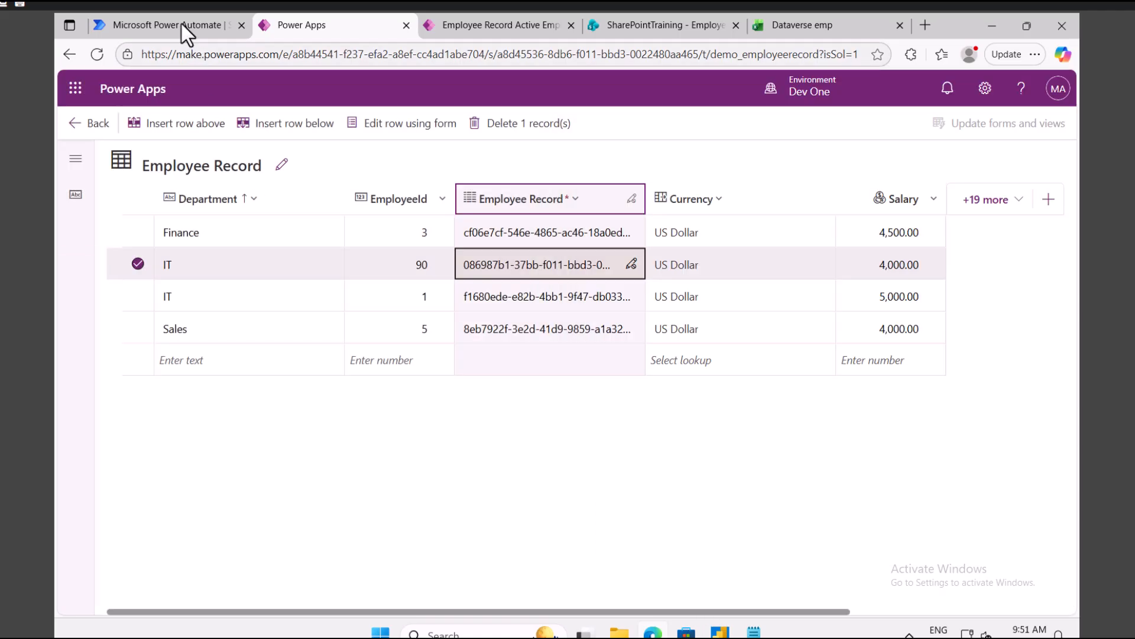
{"action": "left_click", "coordinate": [182, 24]}
Step: Search the dynamic content for 'emp' and read the EmployeeId column's description in Power Apps
{"action": "left_click", "coordinate": [865, 441]}
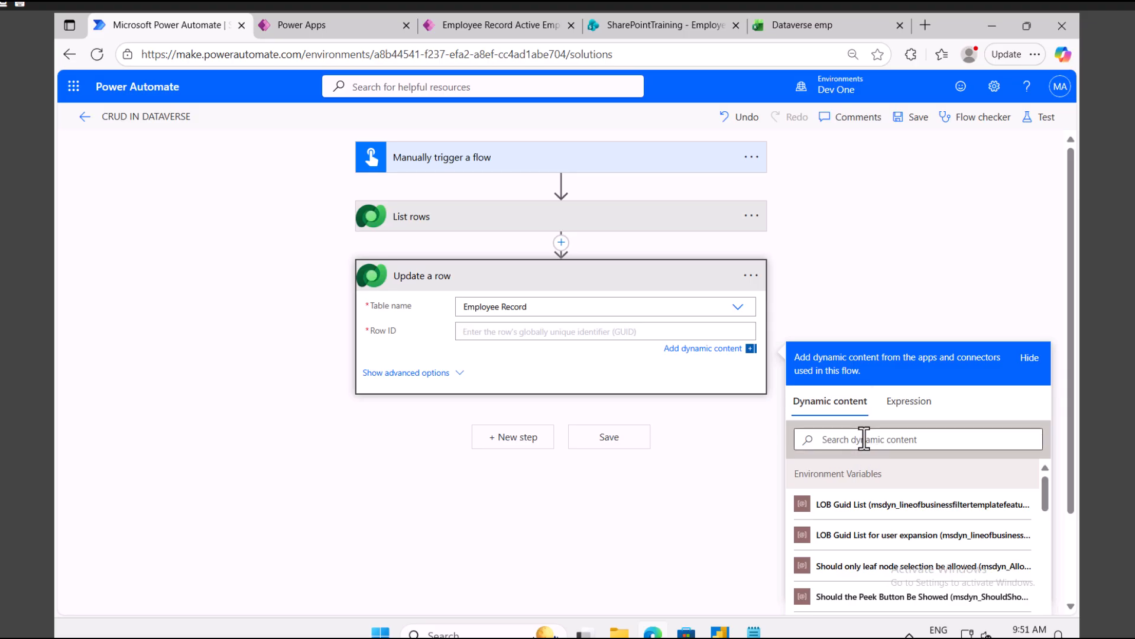
{"action": "type", "text": "emp"}
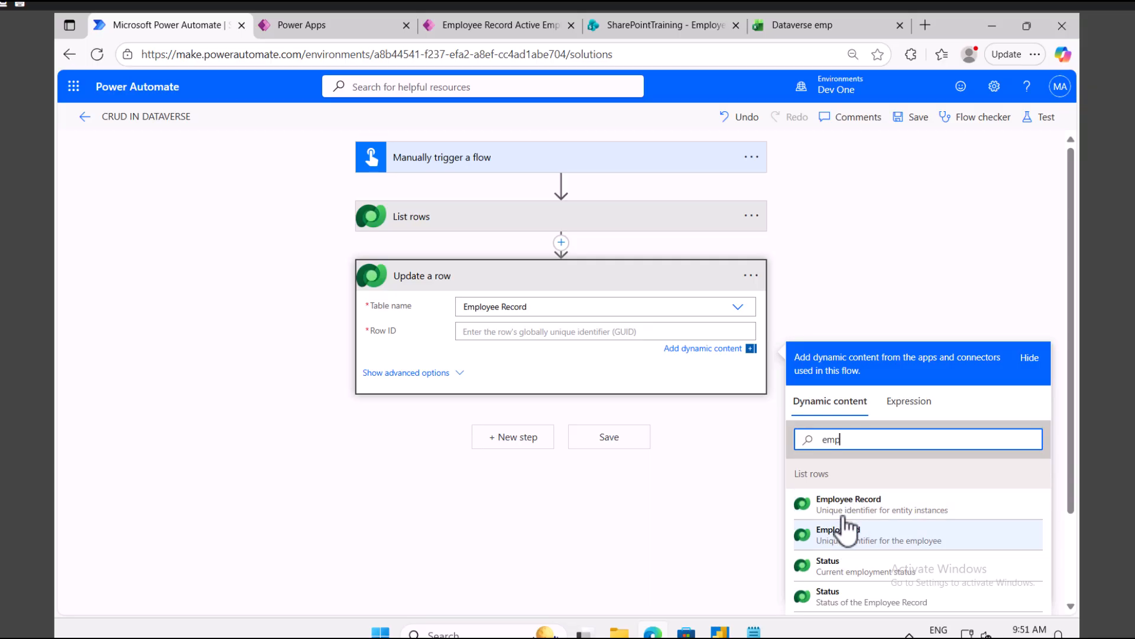
{"action": "left_click", "coordinate": [315, 26]}
{"action": "left_click", "coordinate": [398, 204]}
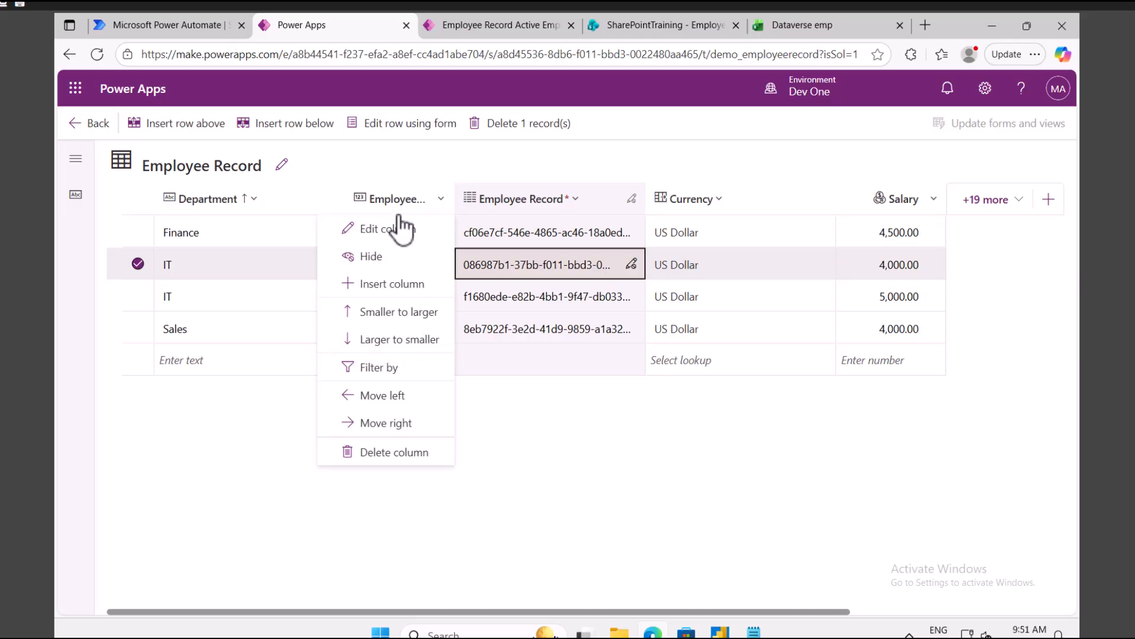
{"action": "left_click", "coordinate": [393, 231]}
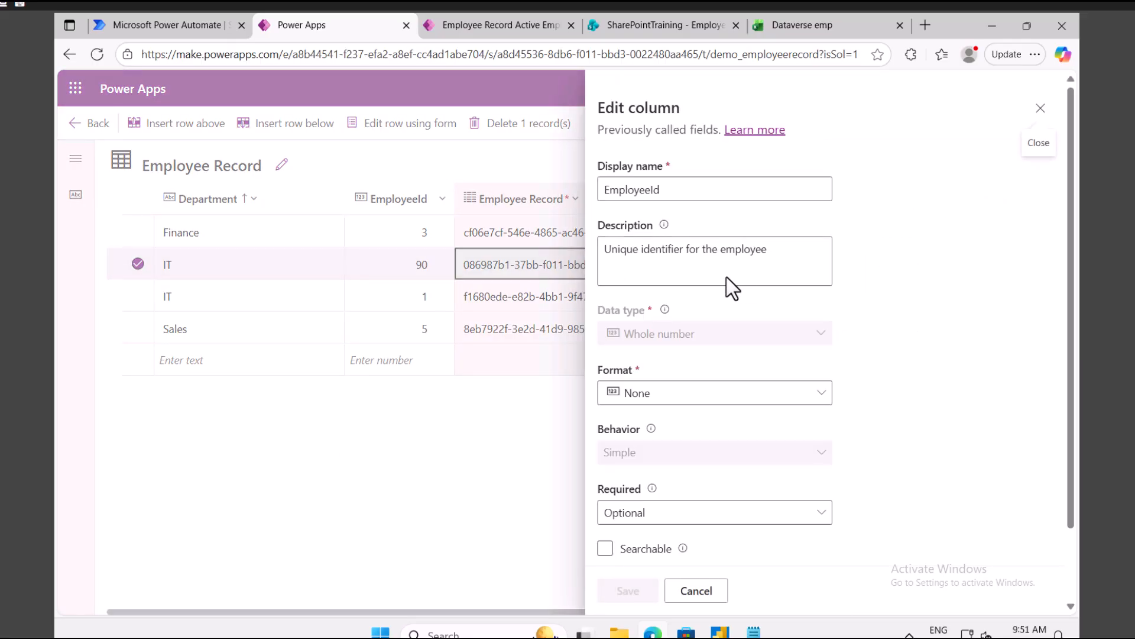
{"action": "left_click_drag", "start_coordinate": [800, 254], "coordinate": [599, 243]}
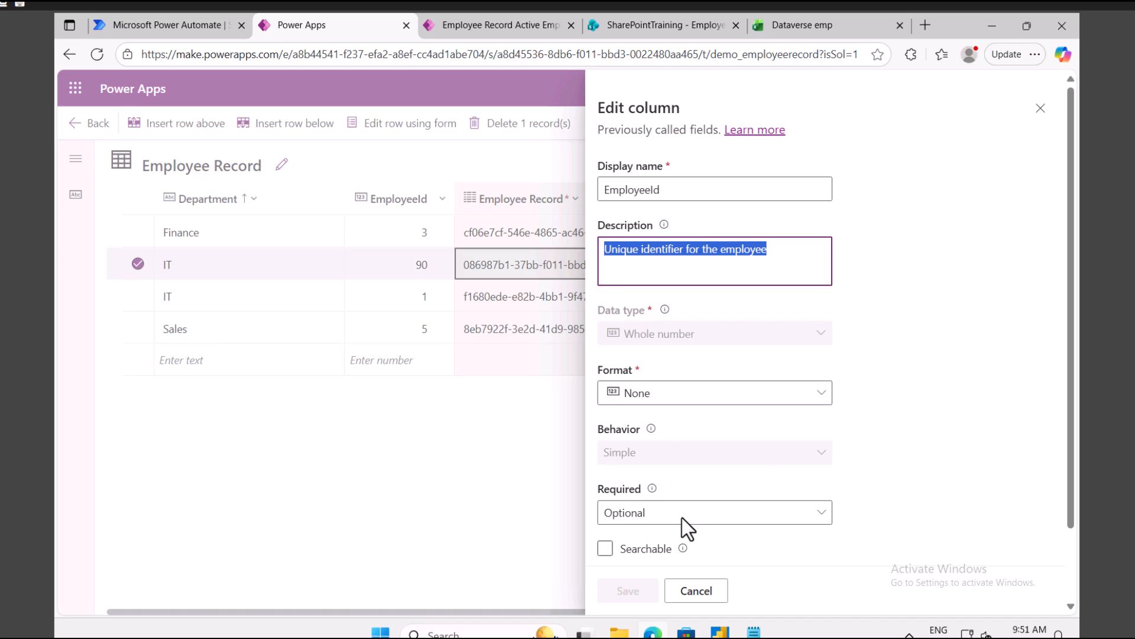
{"action": "left_click", "coordinate": [708, 597]}
Step: Read the Employee Record column's description, then return to the flow editor
{"action": "left_click", "coordinate": [506, 201]}
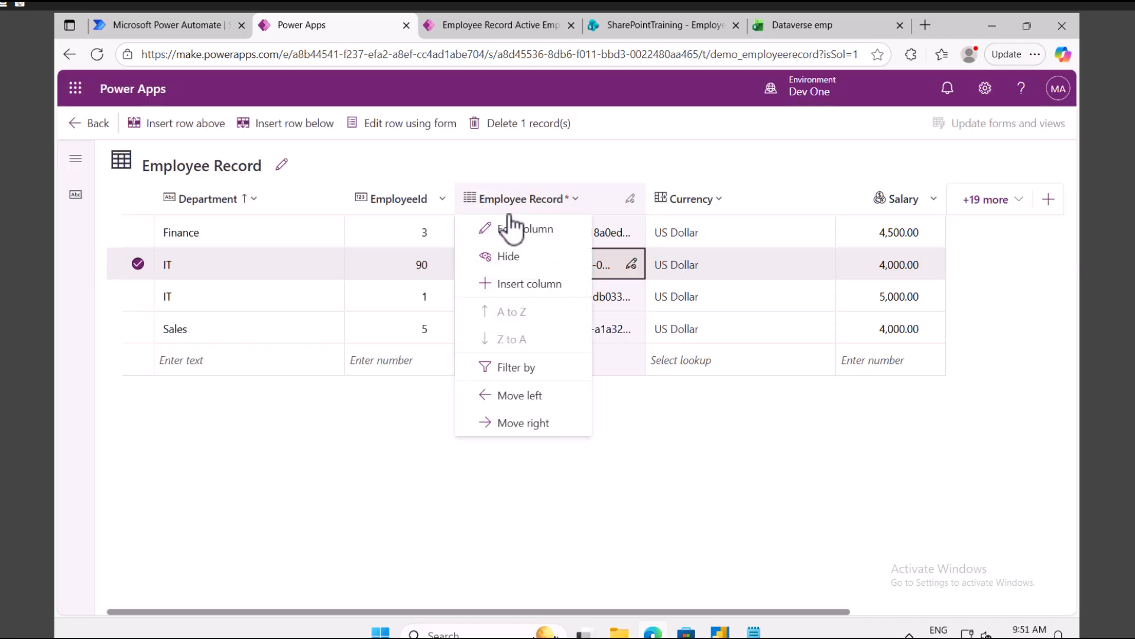
{"action": "left_click", "coordinate": [512, 230]}
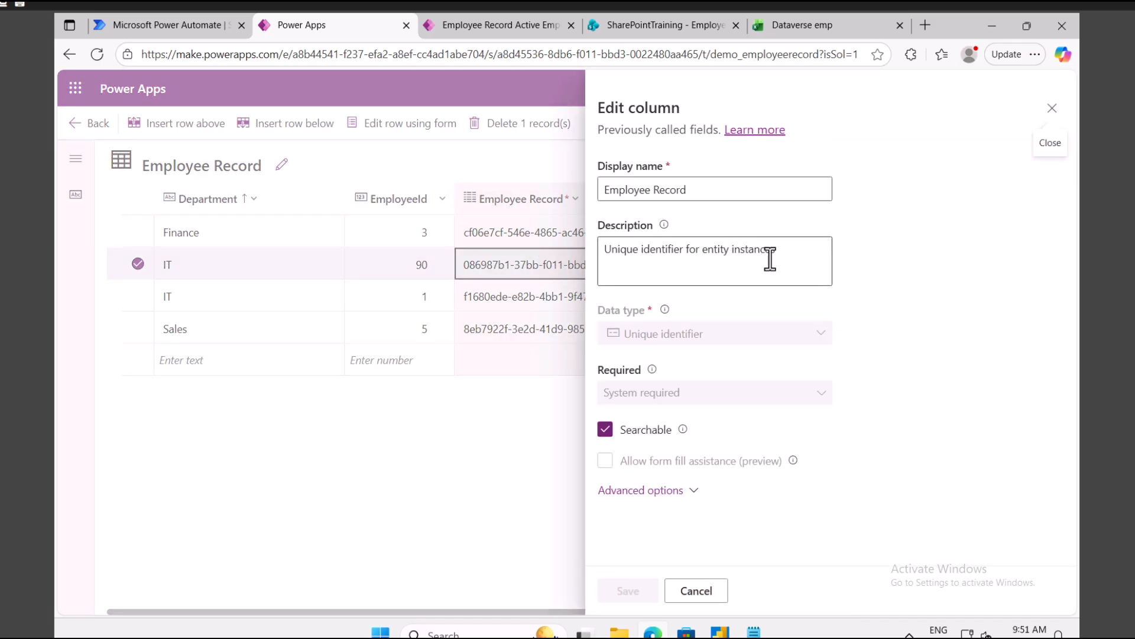
{"action": "left_click_drag", "start_coordinate": [799, 253], "coordinate": [600, 248]}
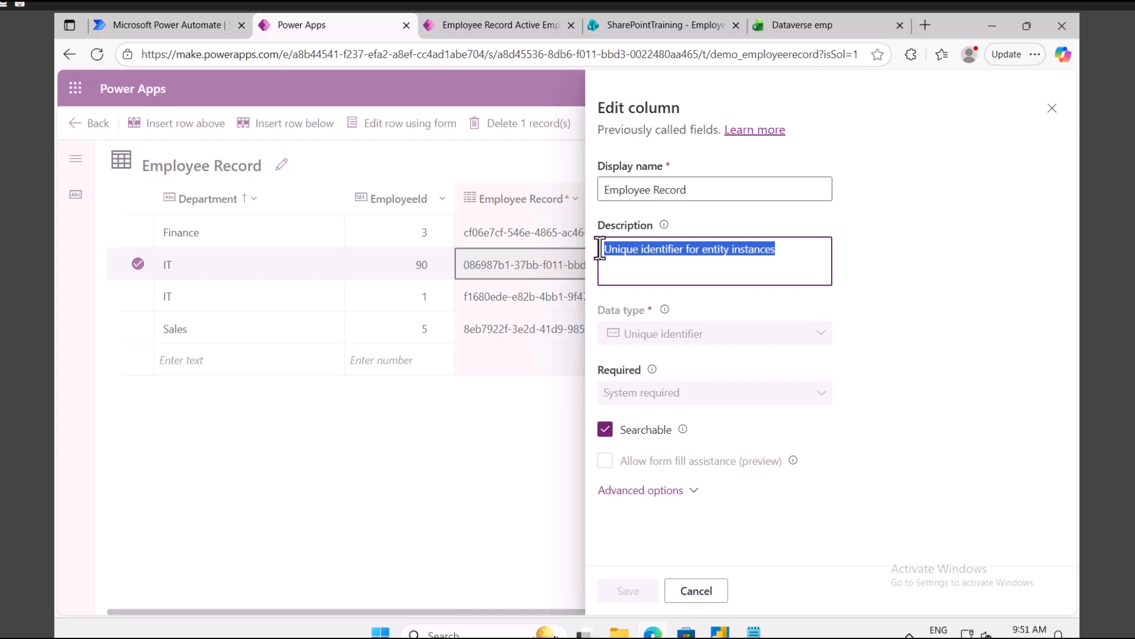
{"action": "left_click", "coordinate": [165, 23]}
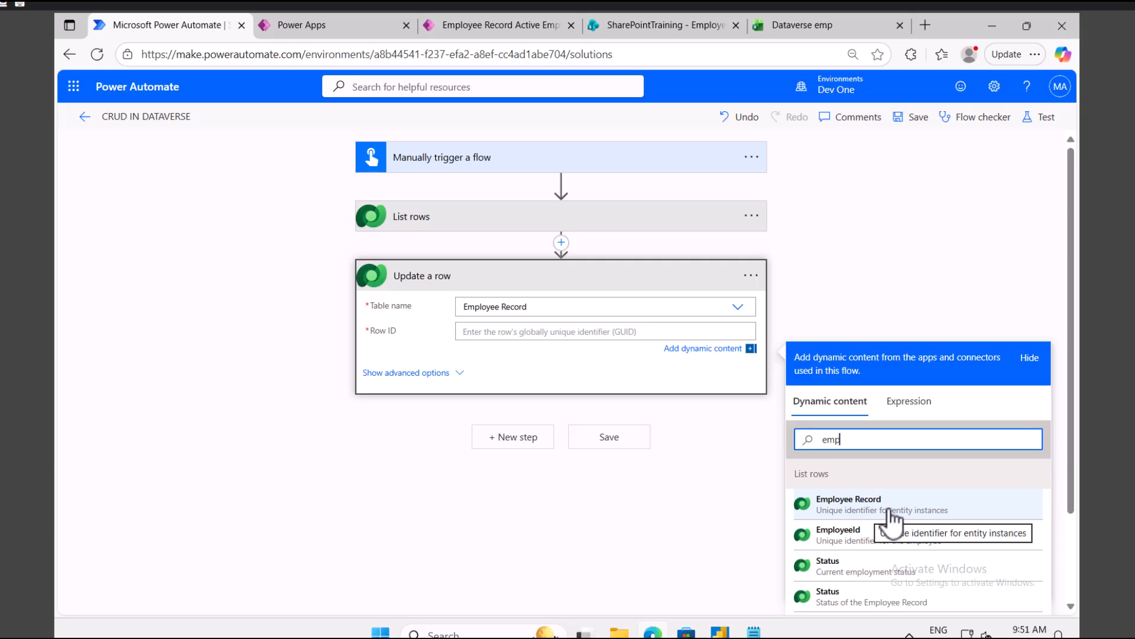
Step: Use Employee Record as the Update a row Row ID and check the List rows filter
{"action": "left_click", "coordinate": [891, 510]}
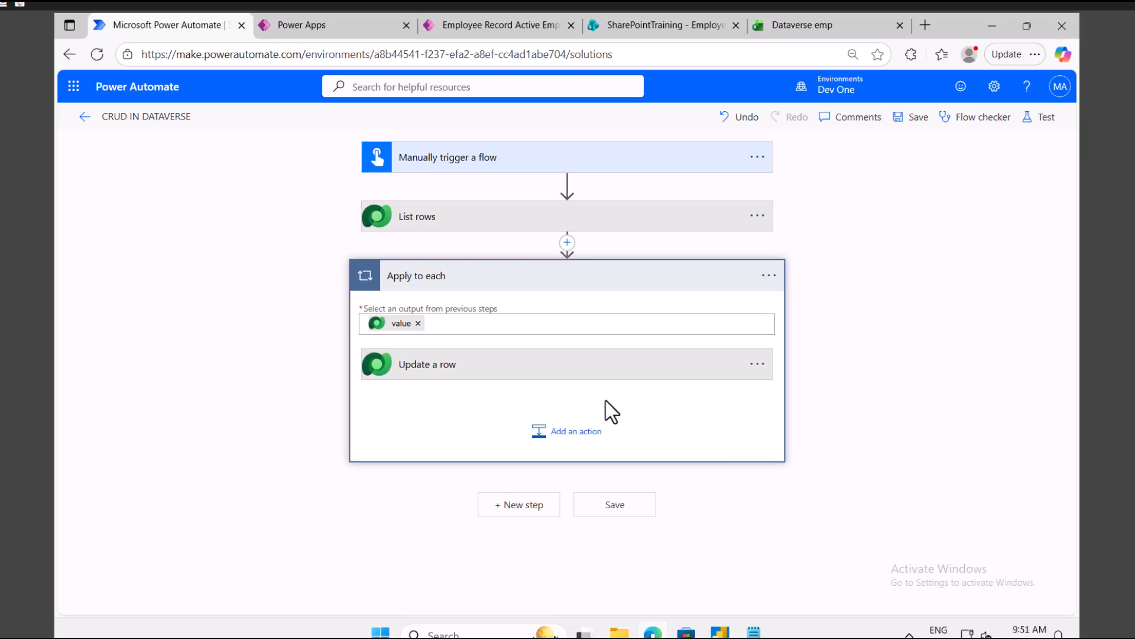
{"action": "left_click", "coordinate": [429, 220]}
{"action": "left_click", "coordinate": [576, 298]}
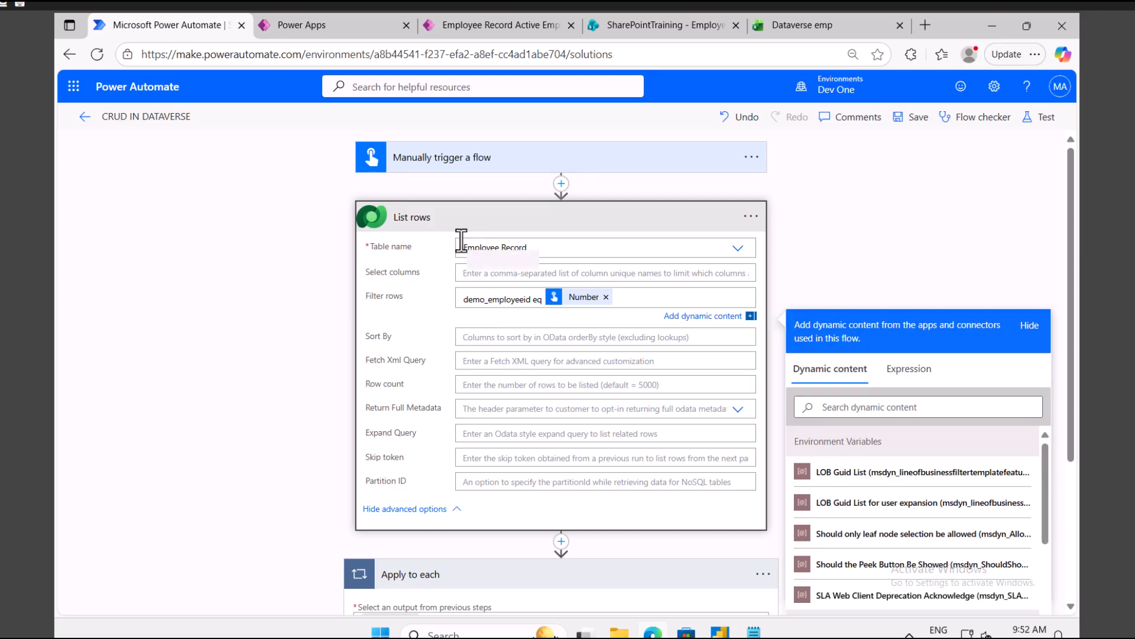
{"action": "scroll", "coordinate": [453, 343], "scroll_direction": "down", "scroll_amount": 3}
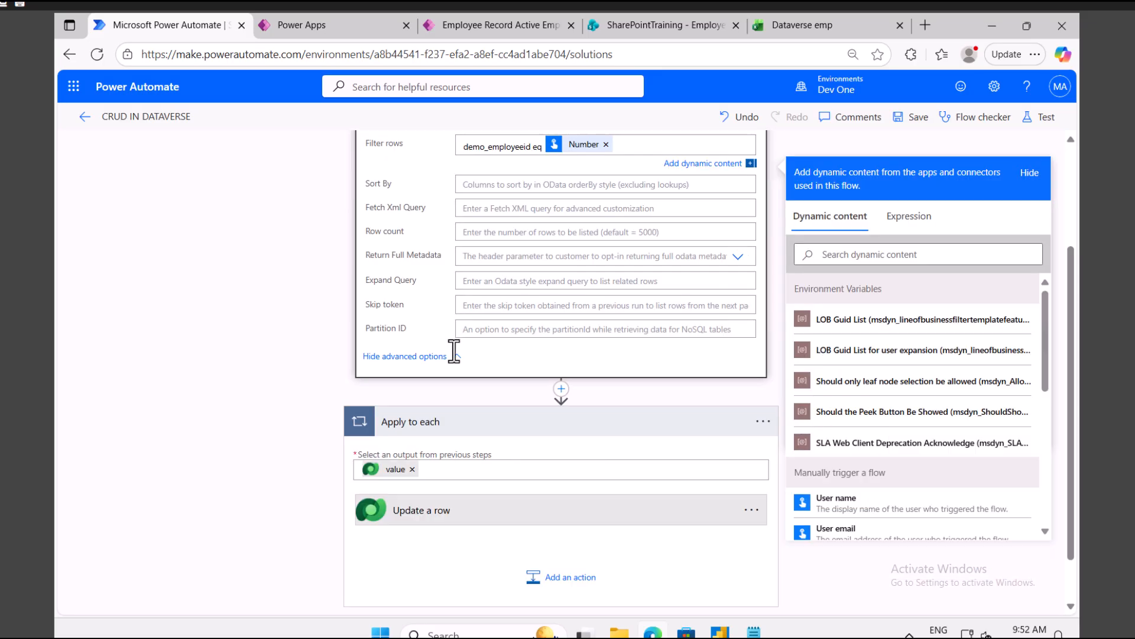
Step: Set the Update a row step's Status to Inactive
{"action": "left_click", "coordinate": [458, 519]}
{"action": "scroll", "coordinate": [446, 431], "scroll_direction": "down", "scroll_amount": 3}
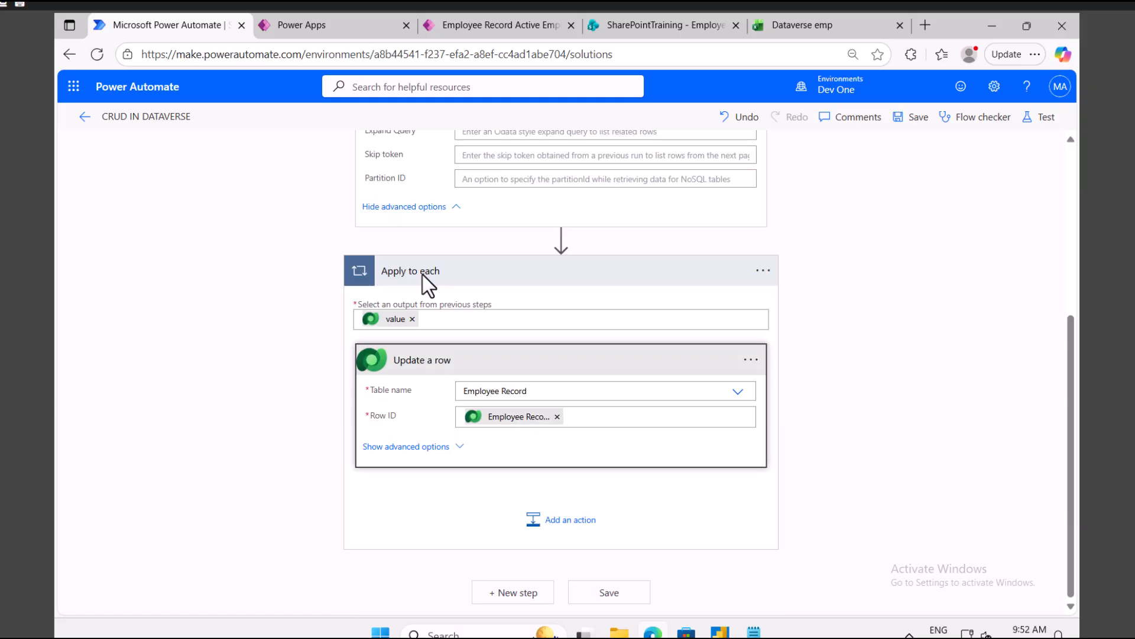
{"action": "left_click", "coordinate": [434, 447]}
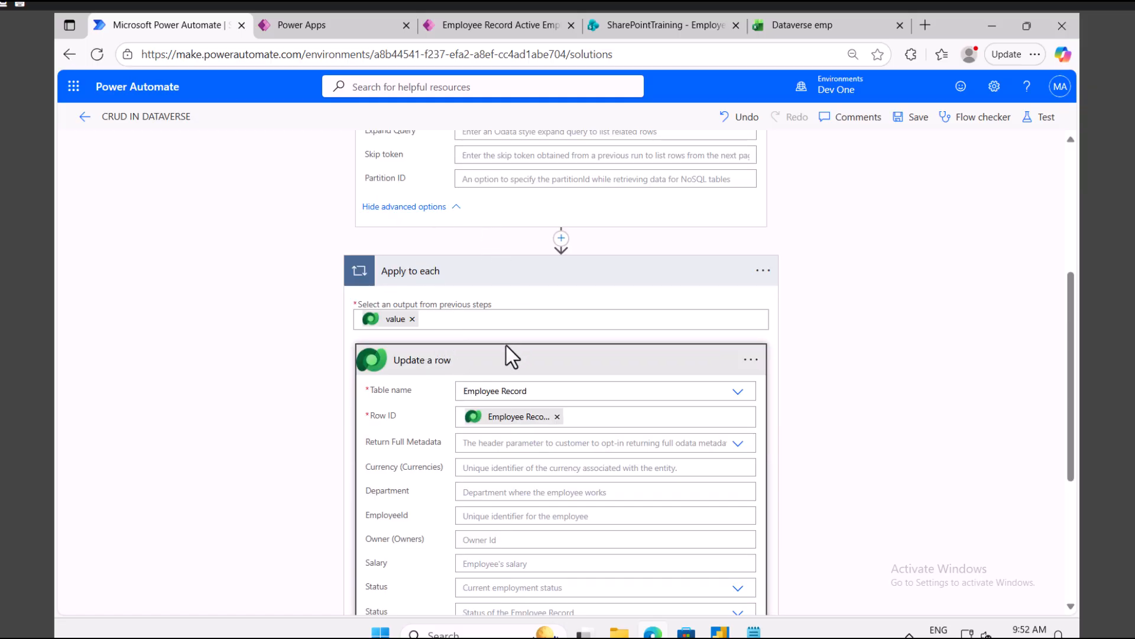
{"action": "scroll", "coordinate": [506, 349], "scroll_direction": "down", "scroll_amount": 3}
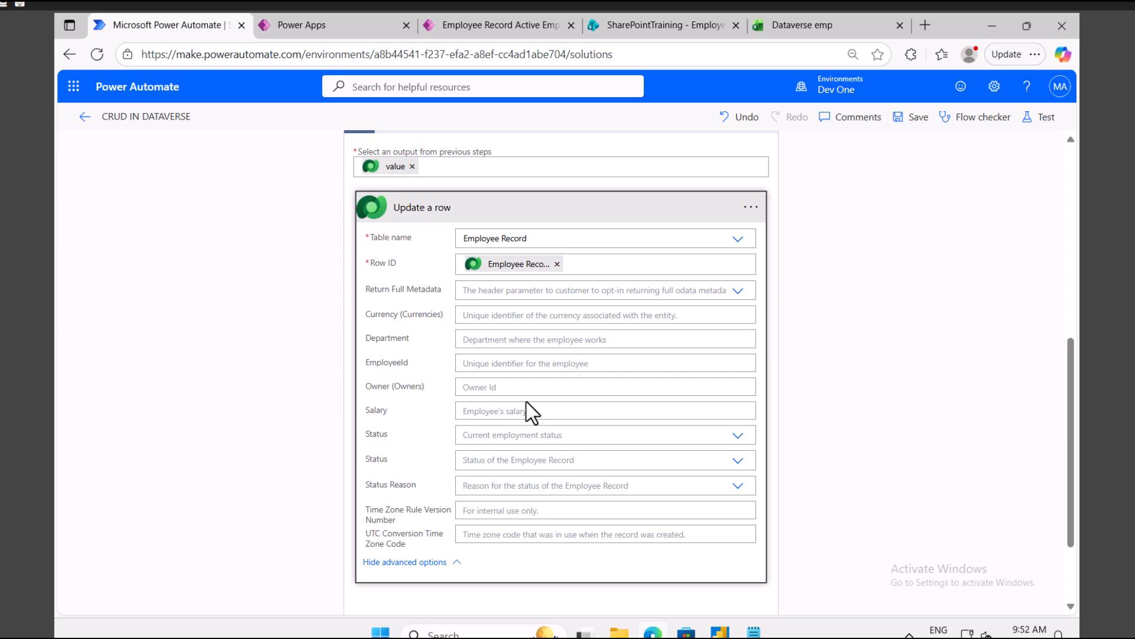
{"action": "left_click", "coordinate": [738, 461]}
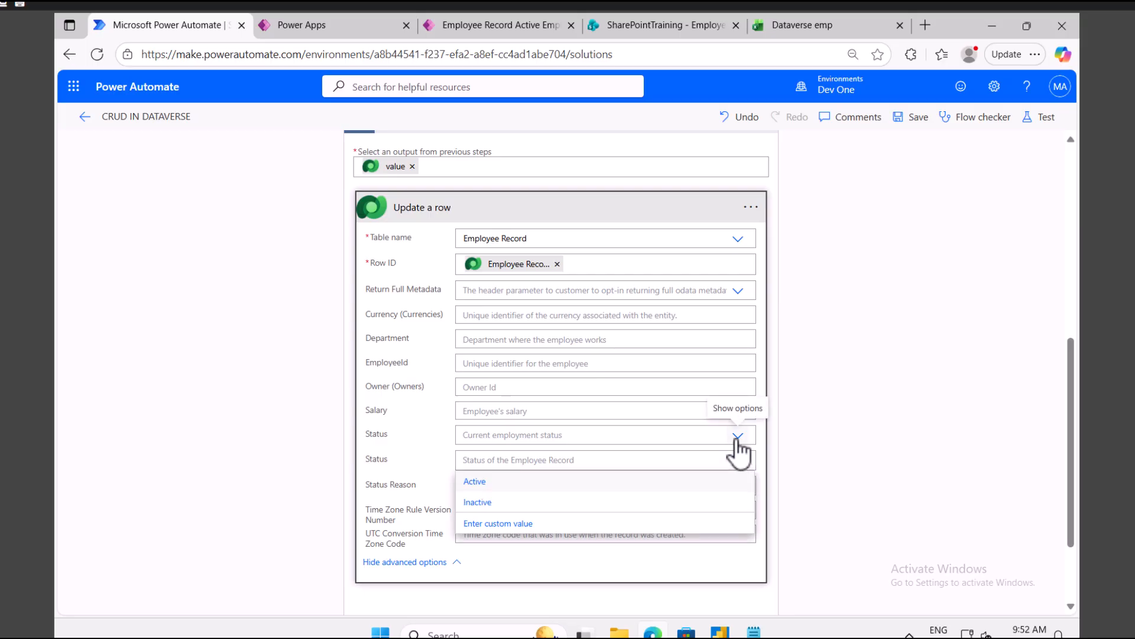
{"action": "left_click", "coordinate": [477, 502]}
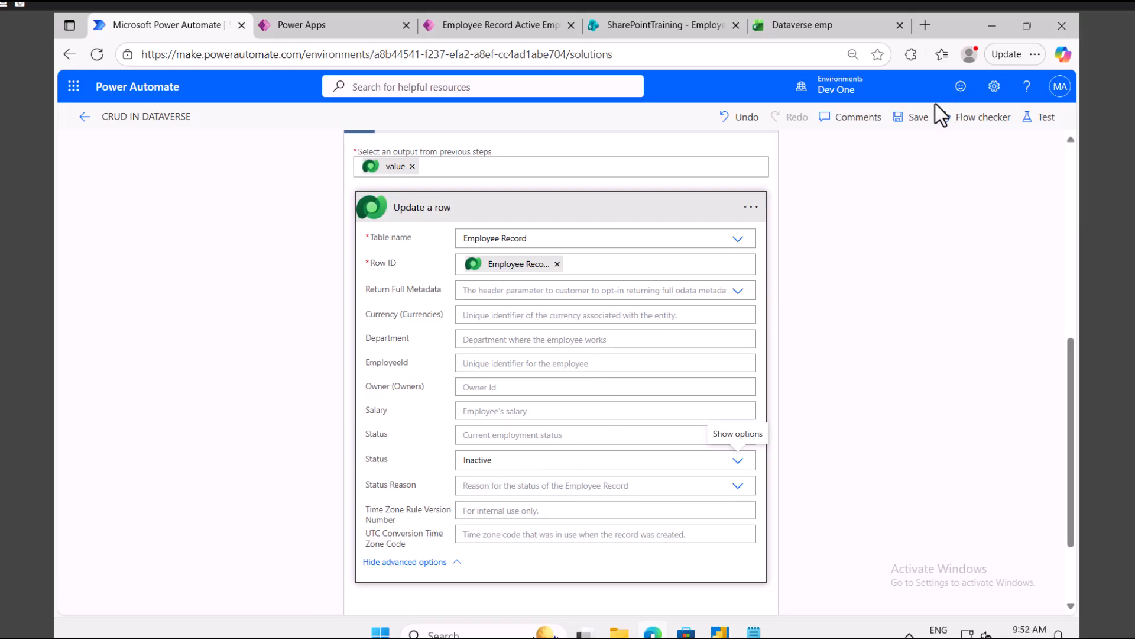
Step: Save the flow and start a manual test, checking which employee IDs exist in the app
{"action": "left_click", "coordinate": [1044, 118]}
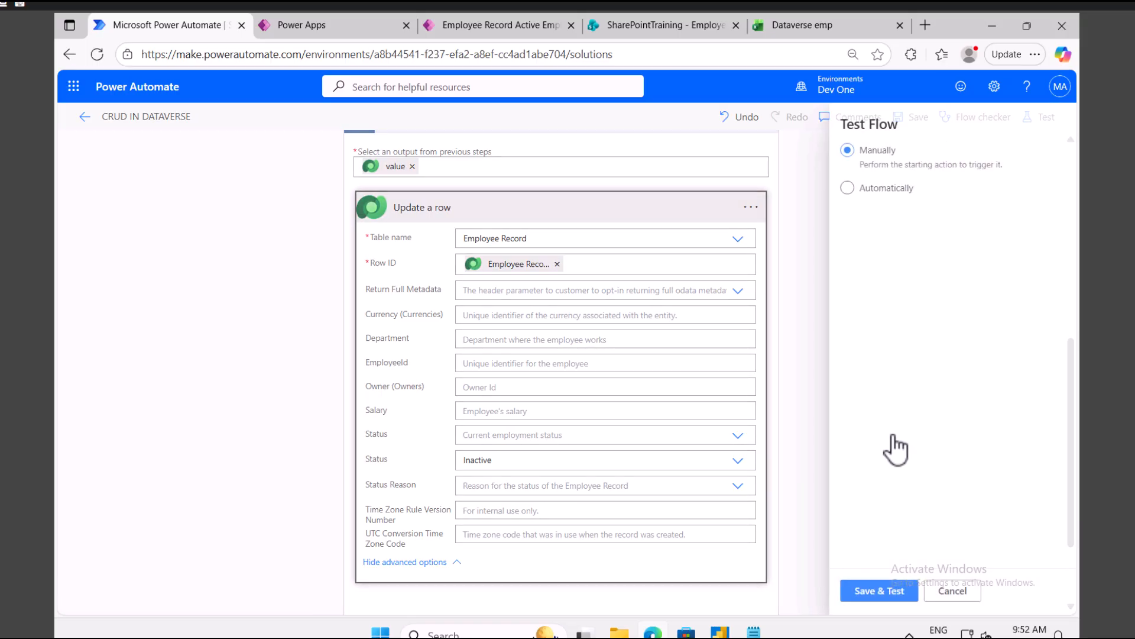
{"action": "left_click", "coordinate": [862, 590]}
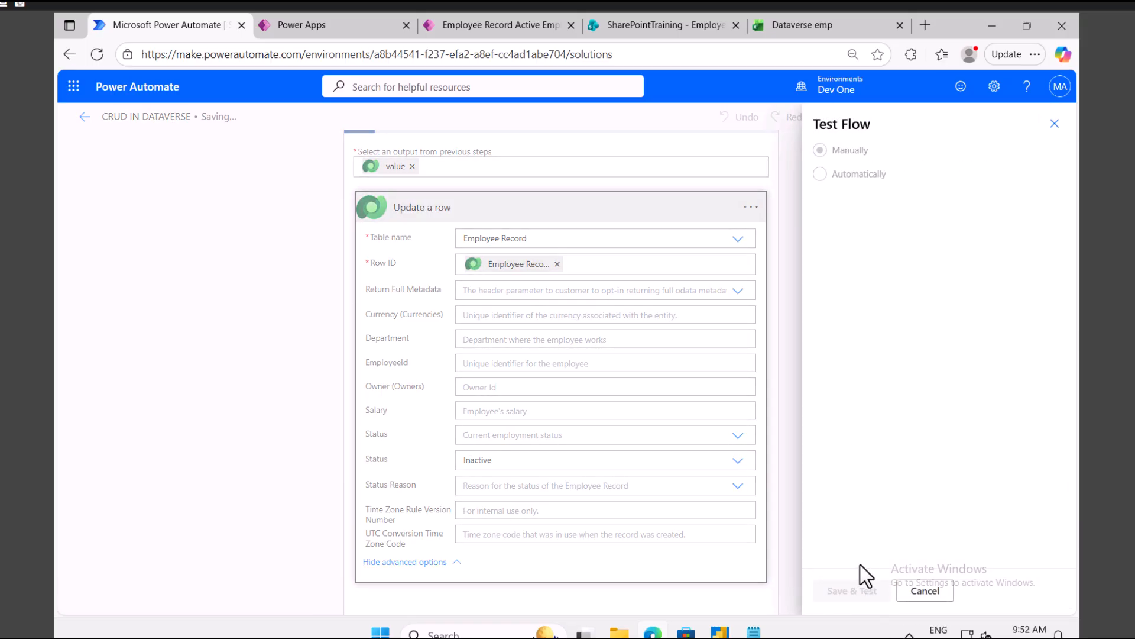
{"action": "mouse_move", "coordinate": [504, 25]}
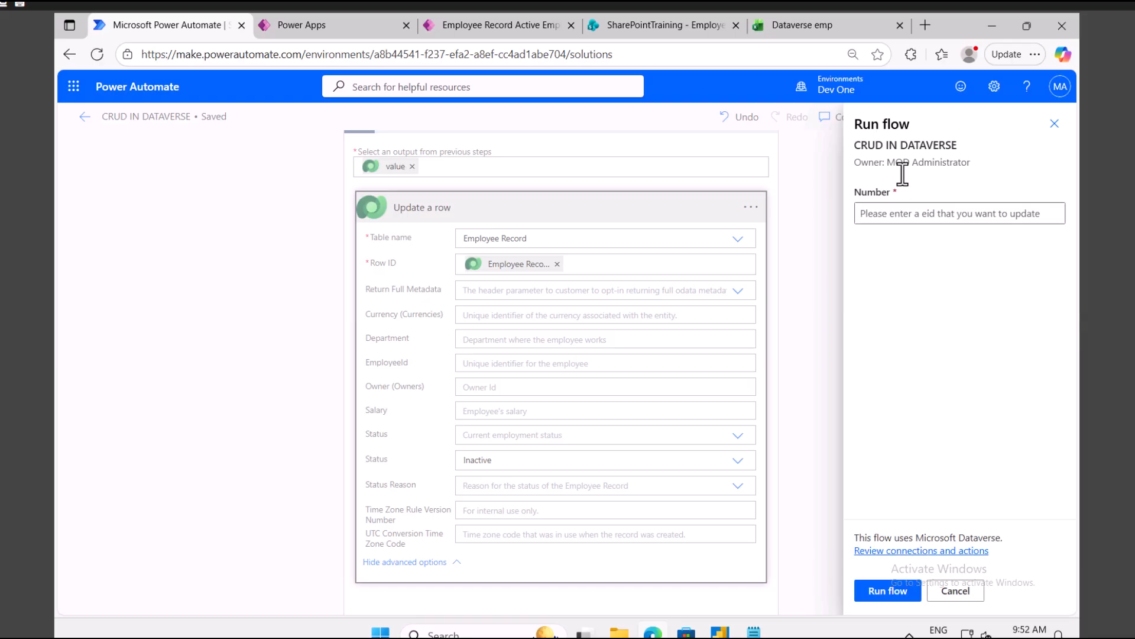
{"action": "left_click", "coordinate": [967, 215]}
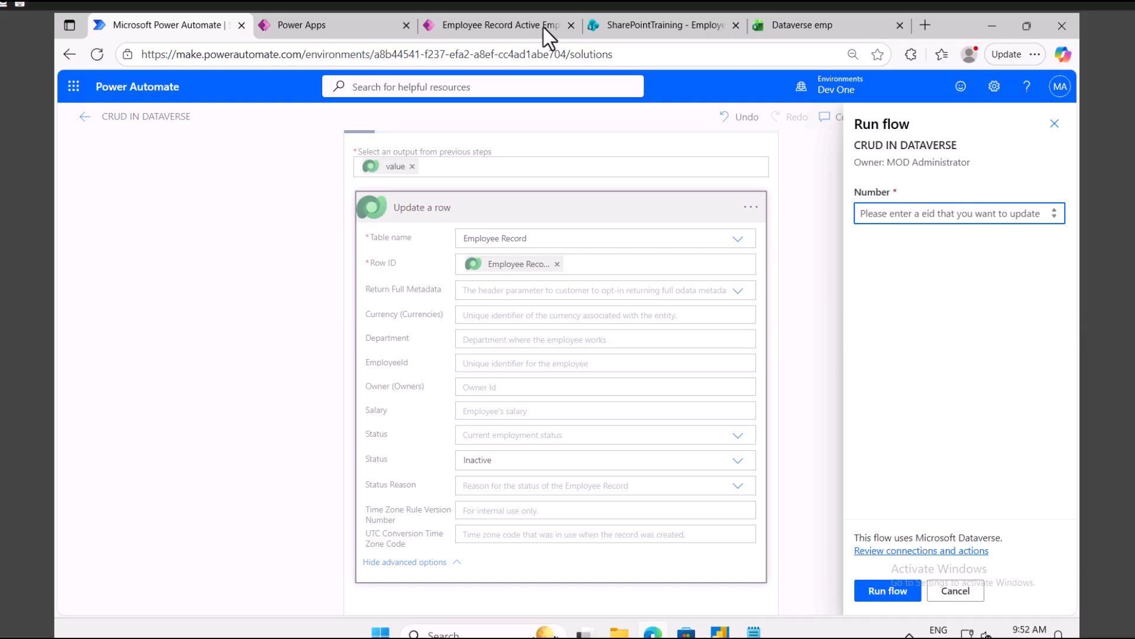
{"action": "left_click", "coordinate": [472, 33]}
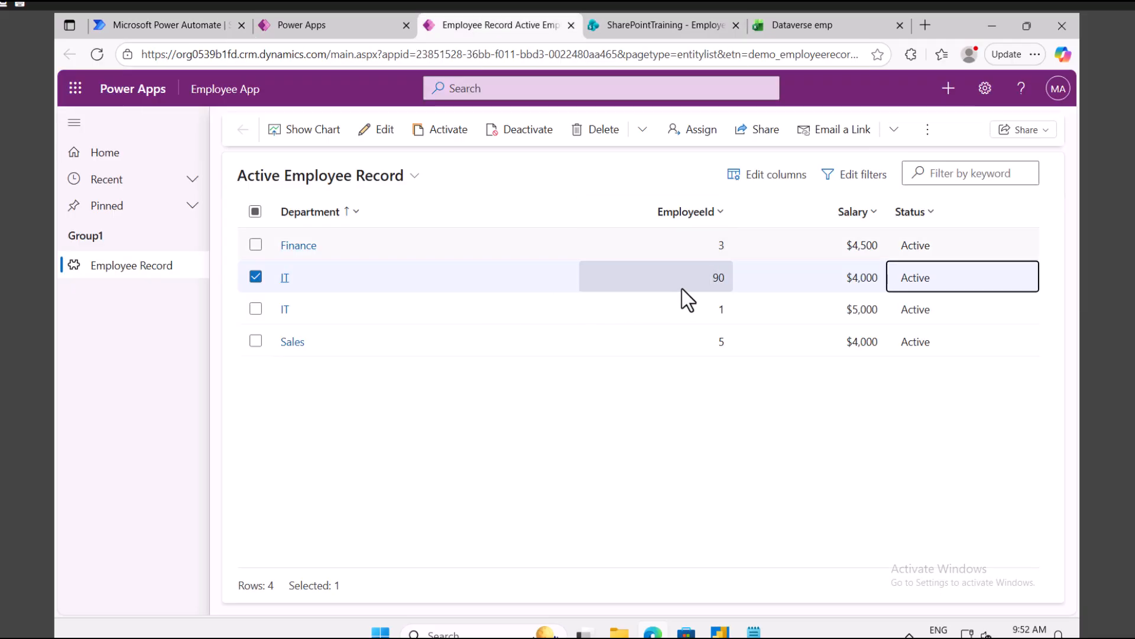
{"action": "left_click", "coordinate": [155, 25]}
Step: Run the flow for employee ID 90 and review the successful Update a row result
{"action": "left_click", "coordinate": [949, 216]}
{"action": "type", "text": "90"}
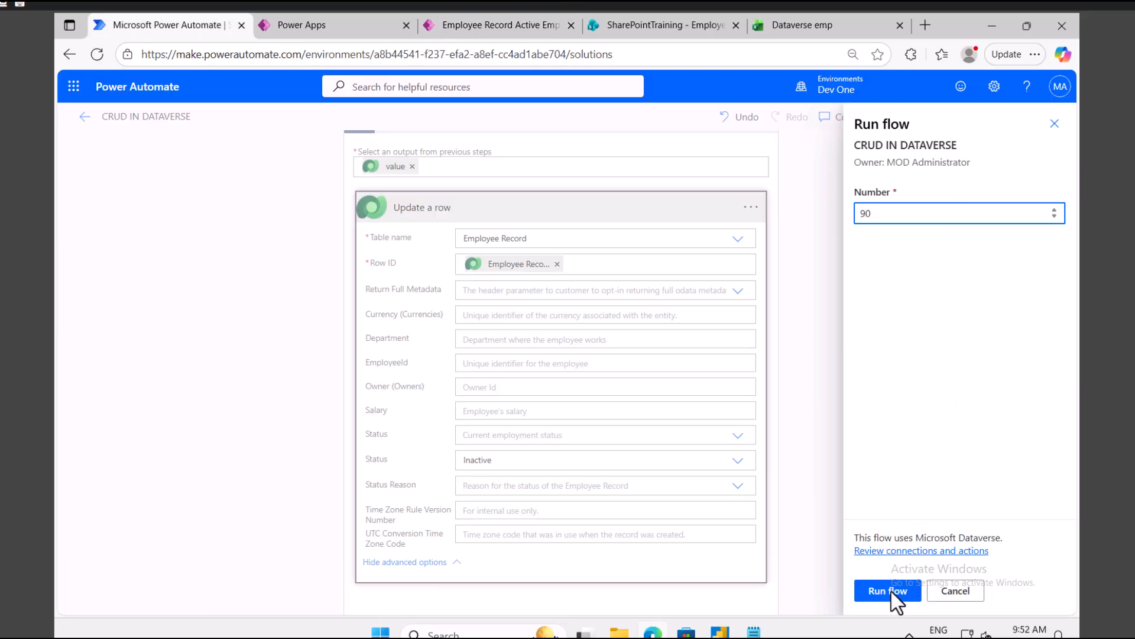
{"action": "left_click", "coordinate": [893, 592]}
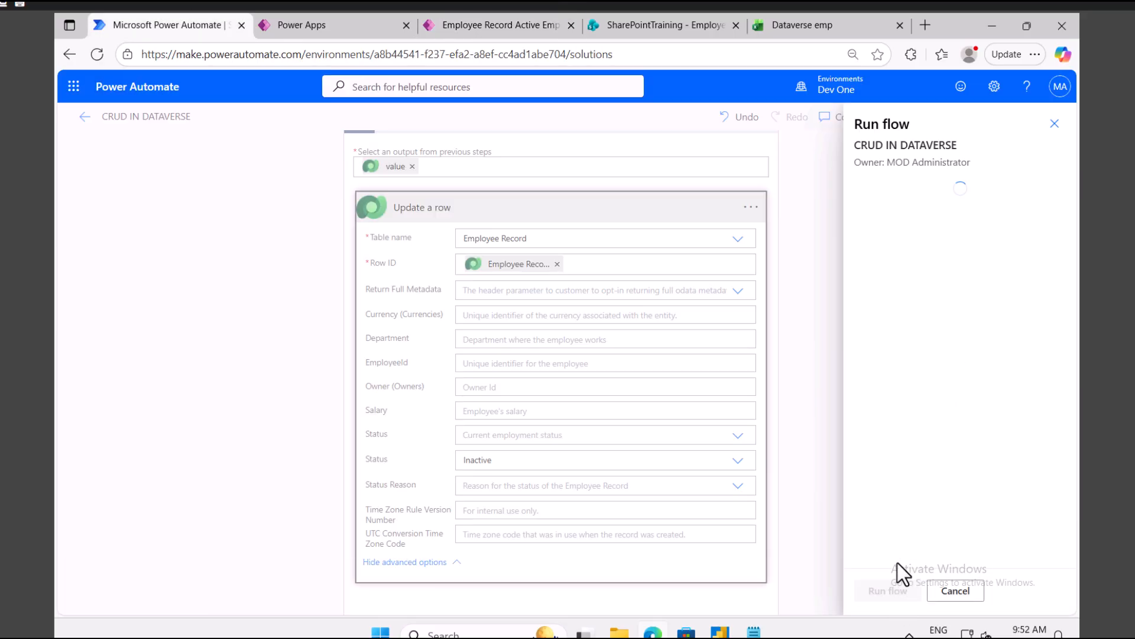
{"action": "left_click", "coordinate": [885, 592]}
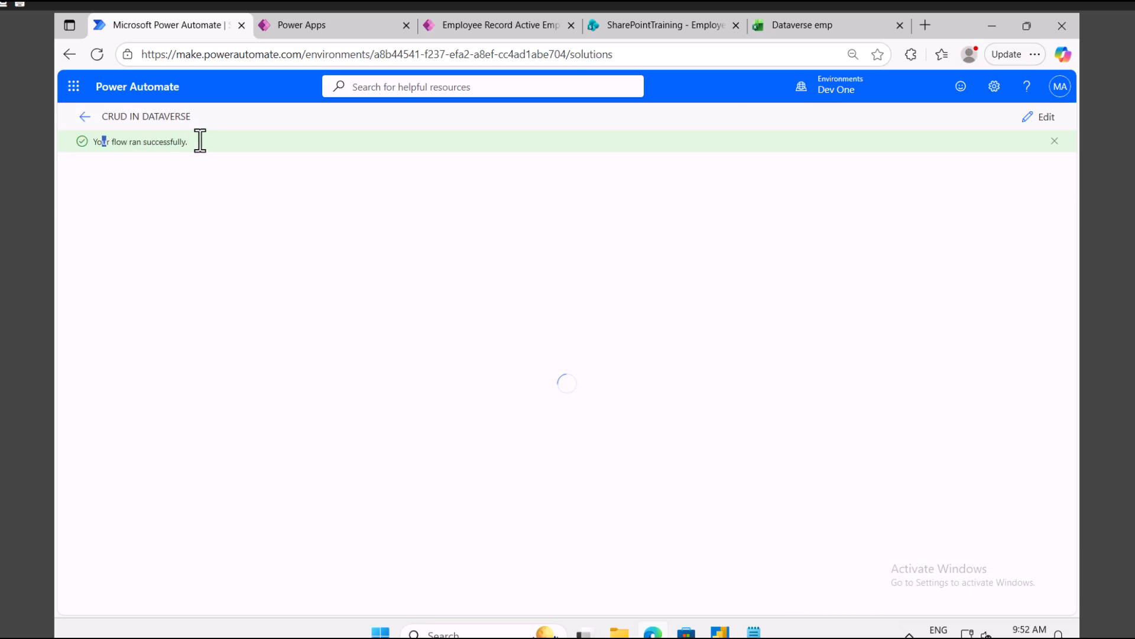
{"action": "left_click_drag", "start_coordinate": [200, 140], "coordinate": [220, 285]}
{"action": "left_click", "coordinate": [479, 317]}
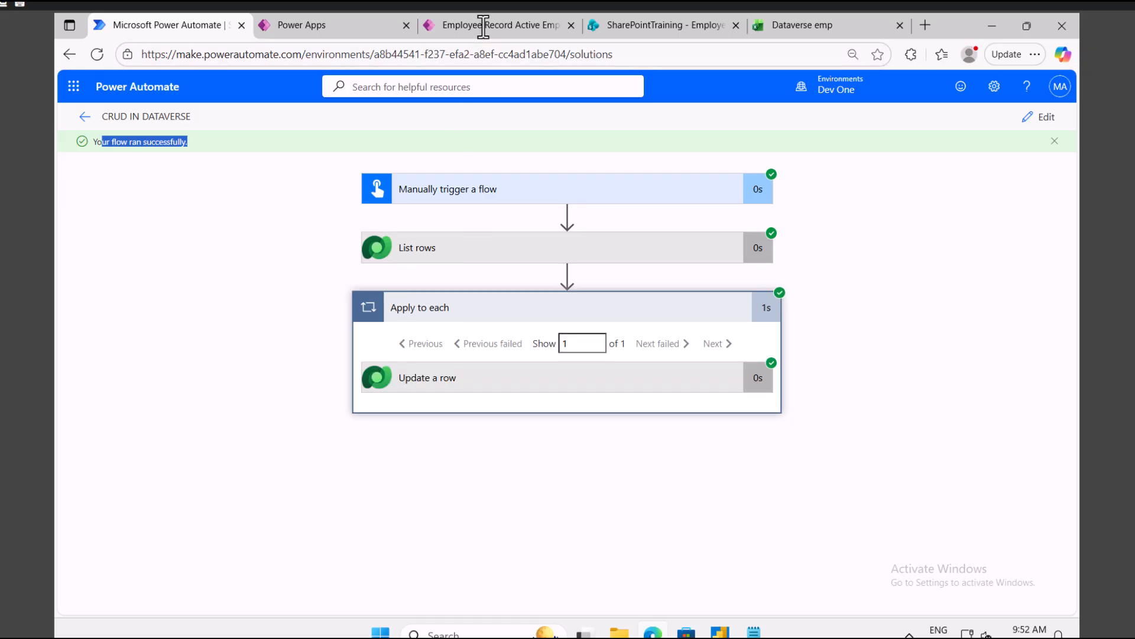
Step: Refresh the Power Apps employee list to confirm employee 90 is gone, leaving three records
{"action": "left_click", "coordinate": [482, 25]}
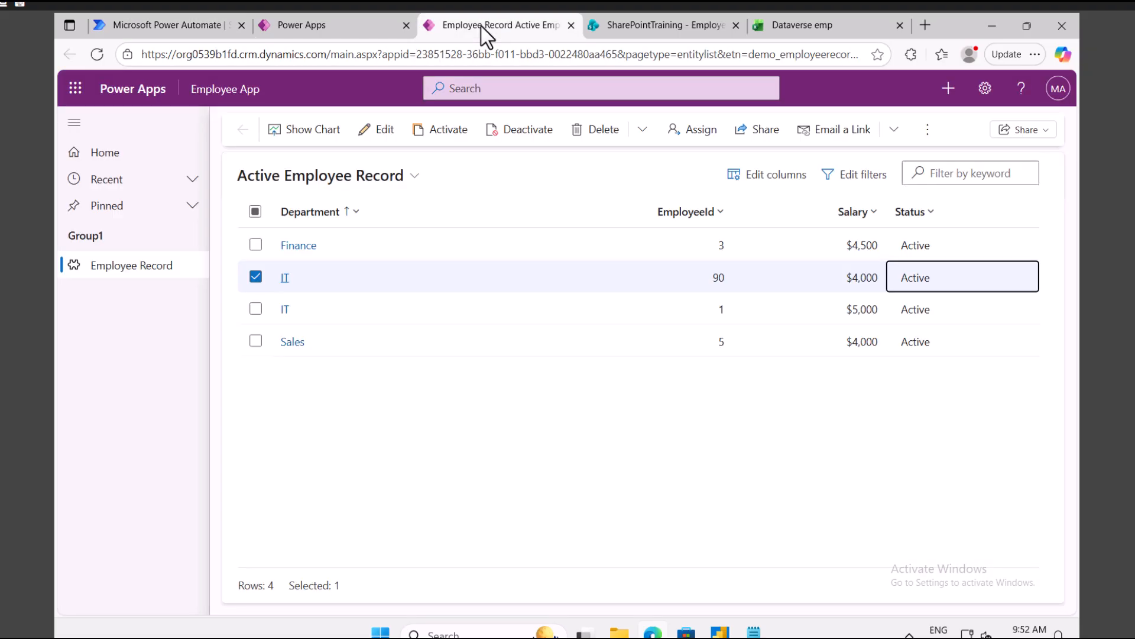
{"action": "left_click", "coordinate": [255, 278]}
{"action": "left_click", "coordinate": [540, 134]}
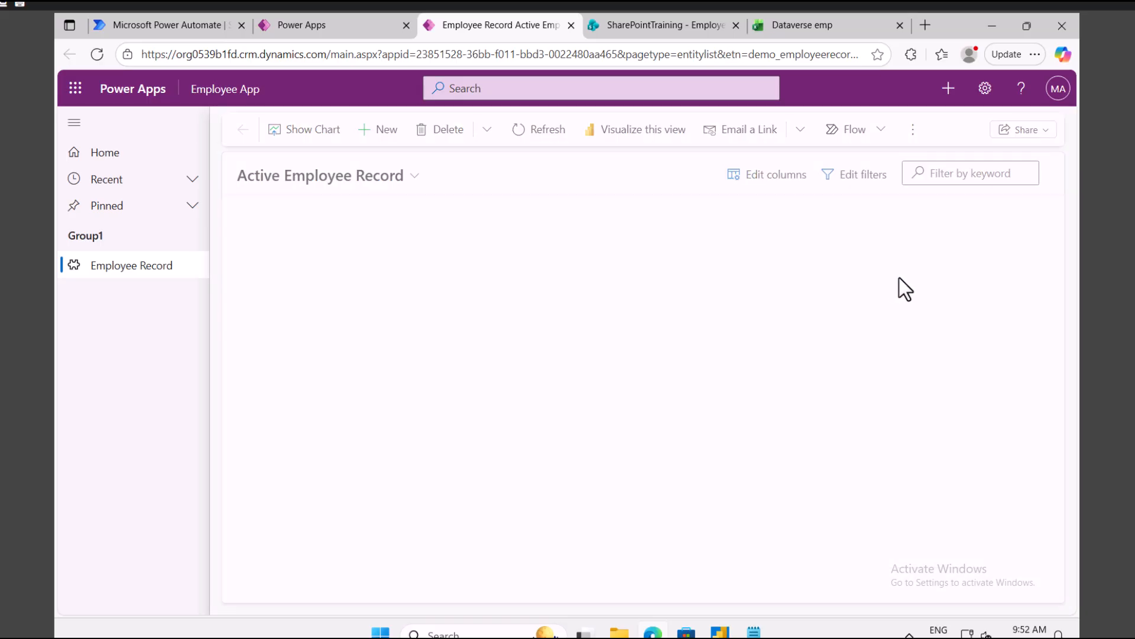
{"action": "left_click", "coordinate": [538, 134]}
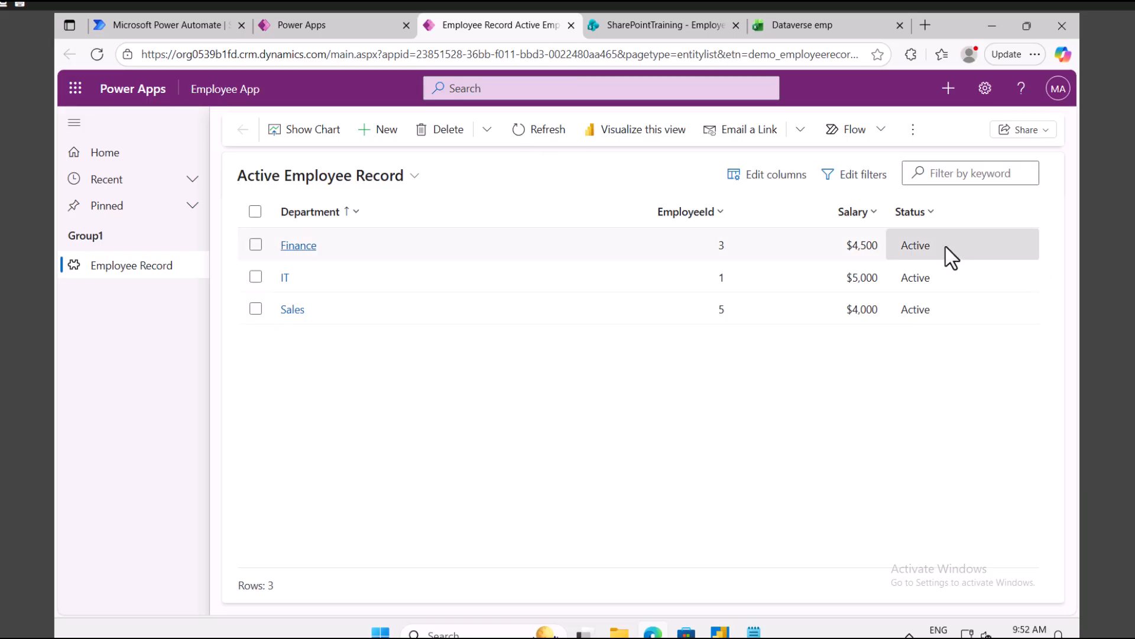
Step: Inspect the Update a row inputs and outputs in the run results
{"action": "left_click", "coordinate": [178, 30]}
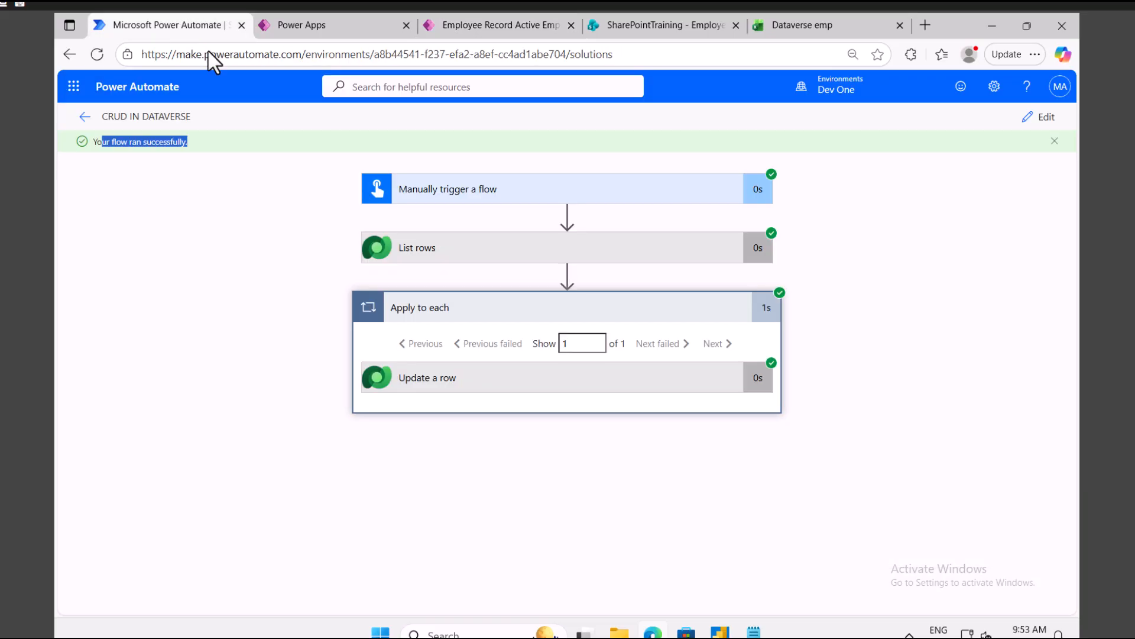
{"action": "left_click", "coordinate": [490, 391]}
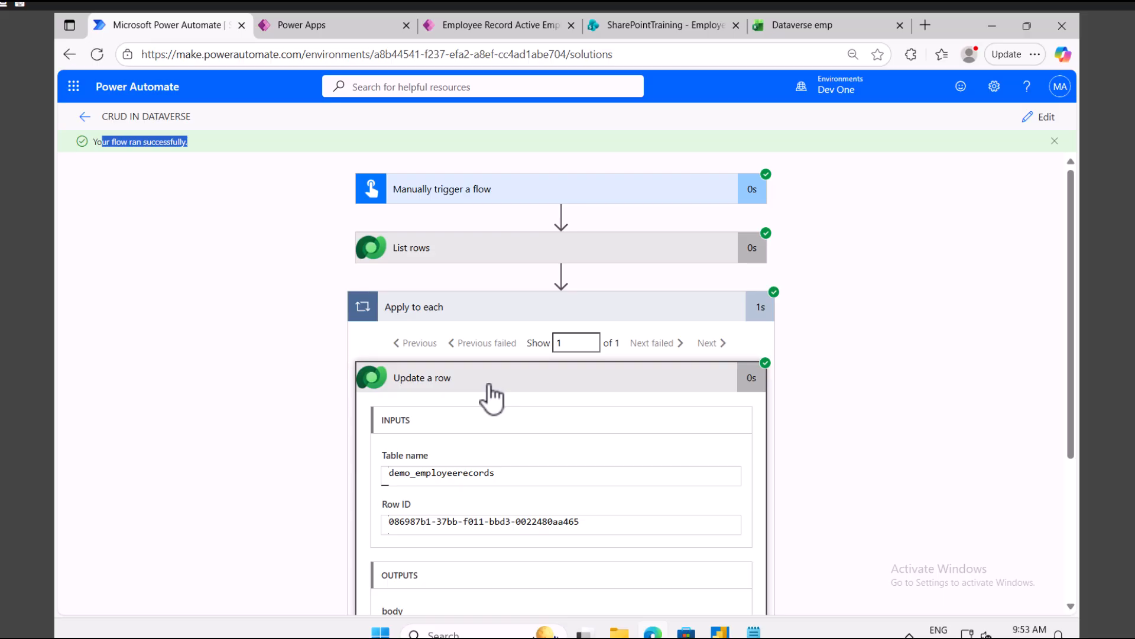
{"action": "scroll", "coordinate": [497, 402], "scroll_direction": "down", "scroll_amount": 3}
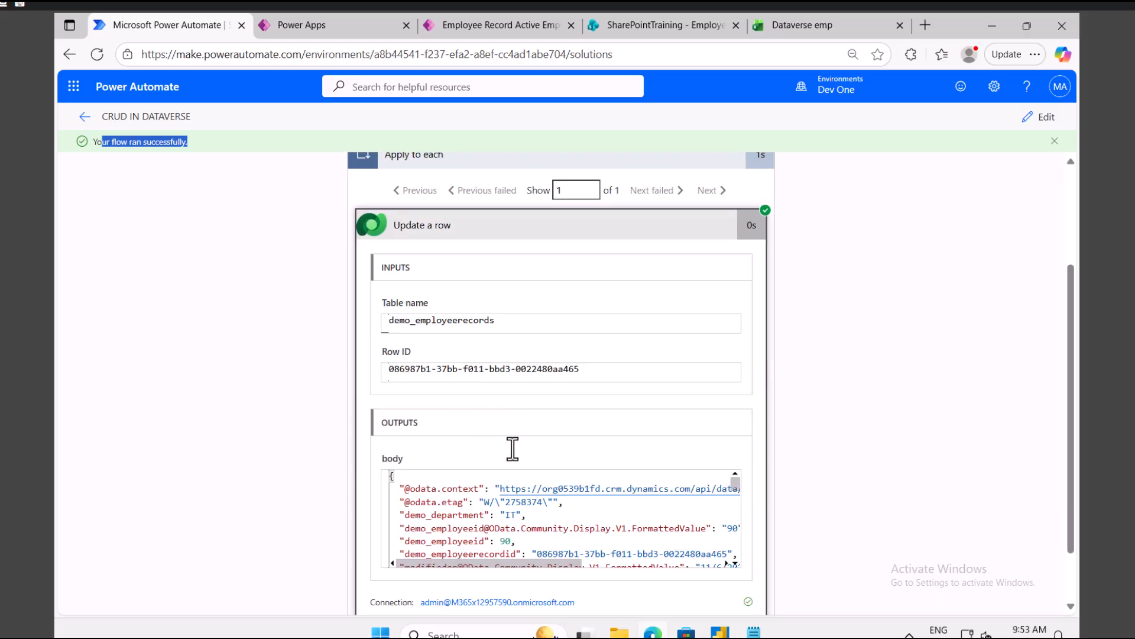
{"action": "scroll", "coordinate": [567, 519], "scroll_direction": "down", "scroll_amount": 2}
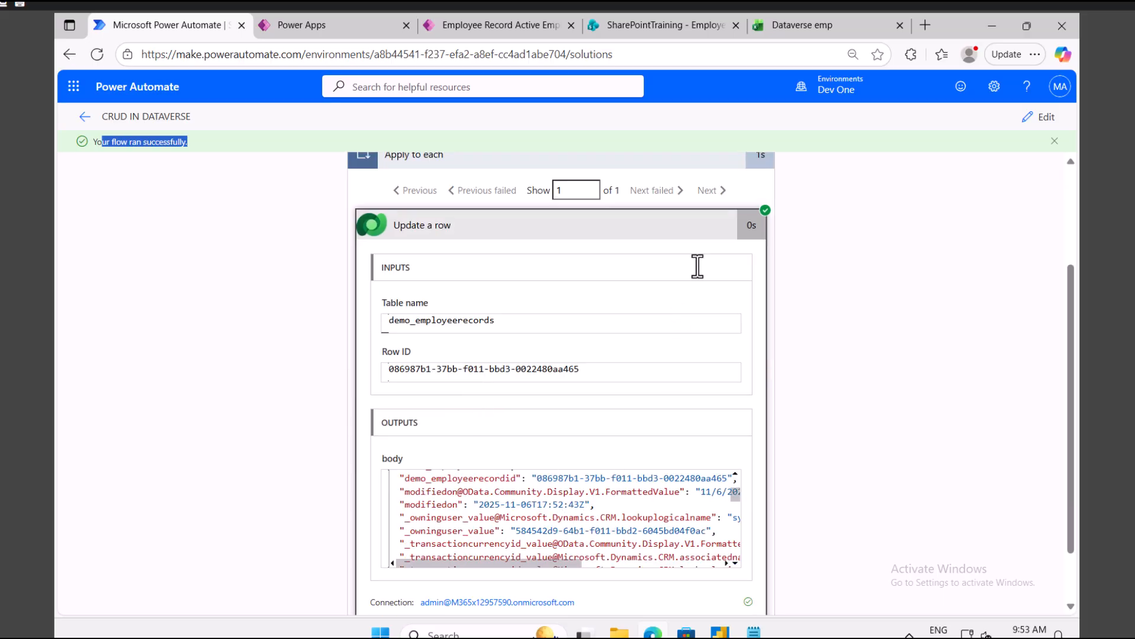
Step: Reopen the flow for editing, review the employment status choices, and return to the employee list
{"action": "left_click", "coordinate": [1046, 117]}
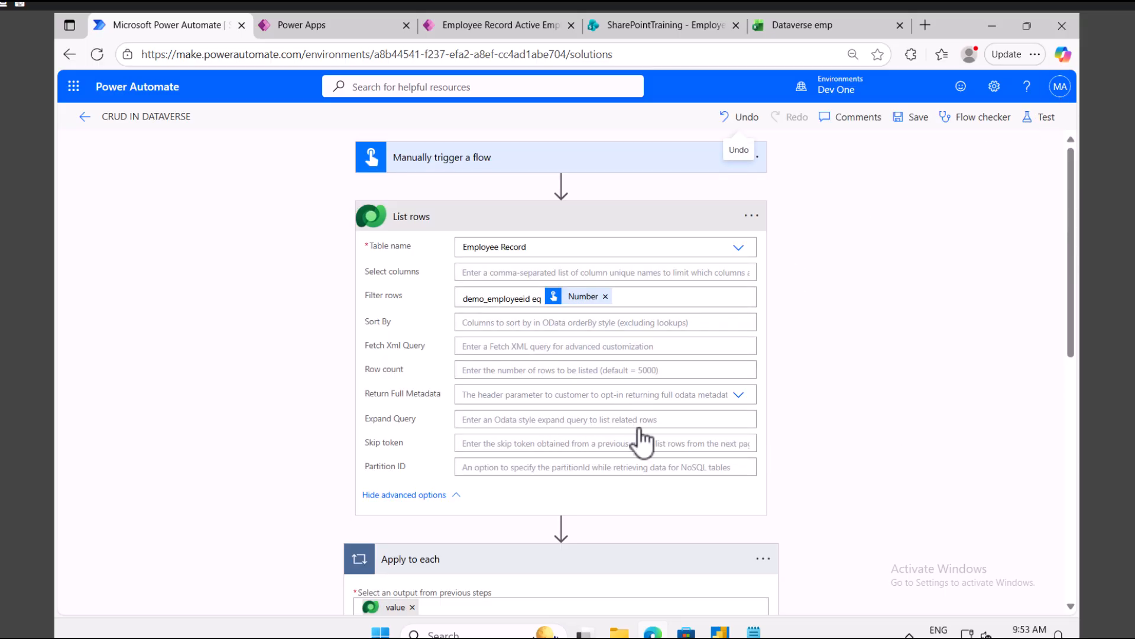
{"action": "scroll", "coordinate": [639, 443], "scroll_direction": "down", "scroll_amount": 5}
{"action": "scroll", "coordinate": [639, 456], "scroll_direction": "down", "scroll_amount": 2}
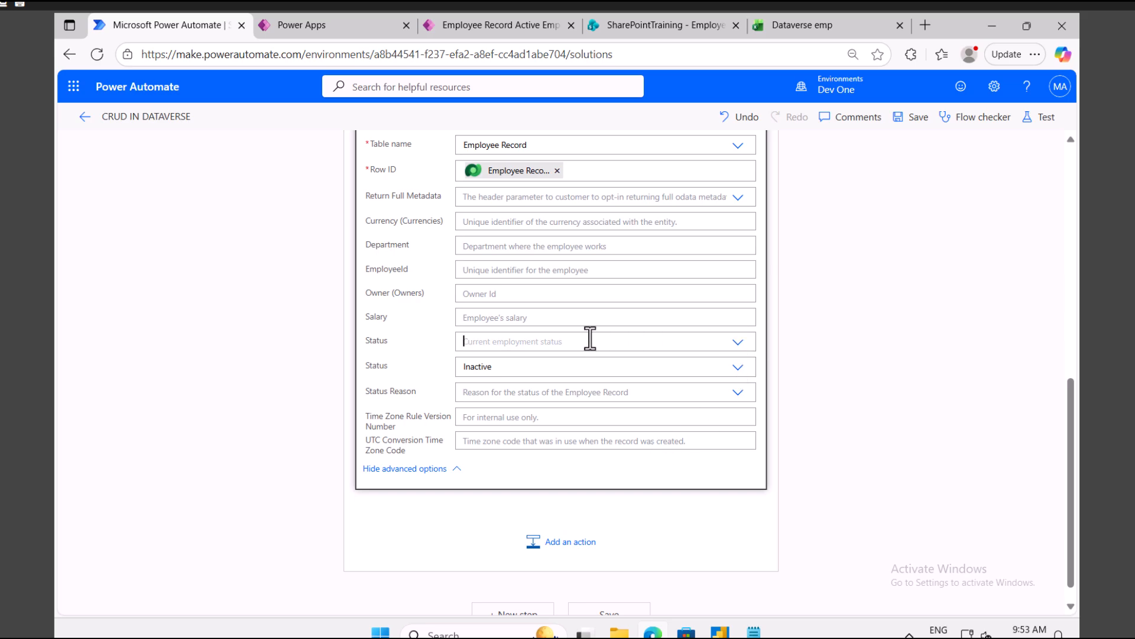
{"action": "left_click", "coordinate": [717, 345]}
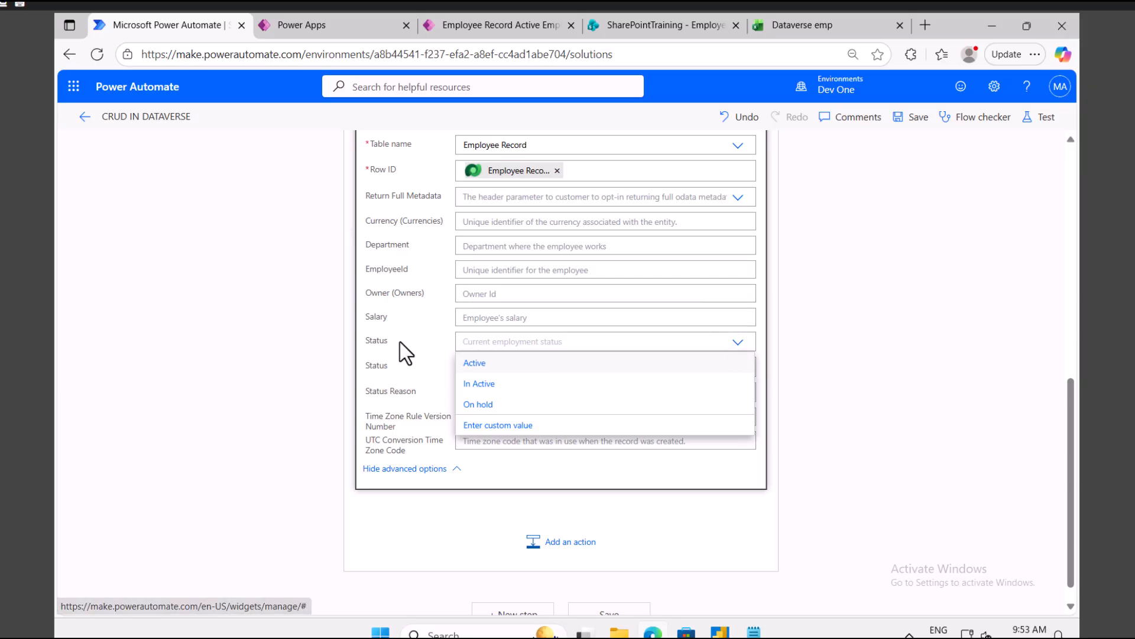
{"action": "left_click_drag", "start_coordinate": [388, 341], "coordinate": [369, 342]}
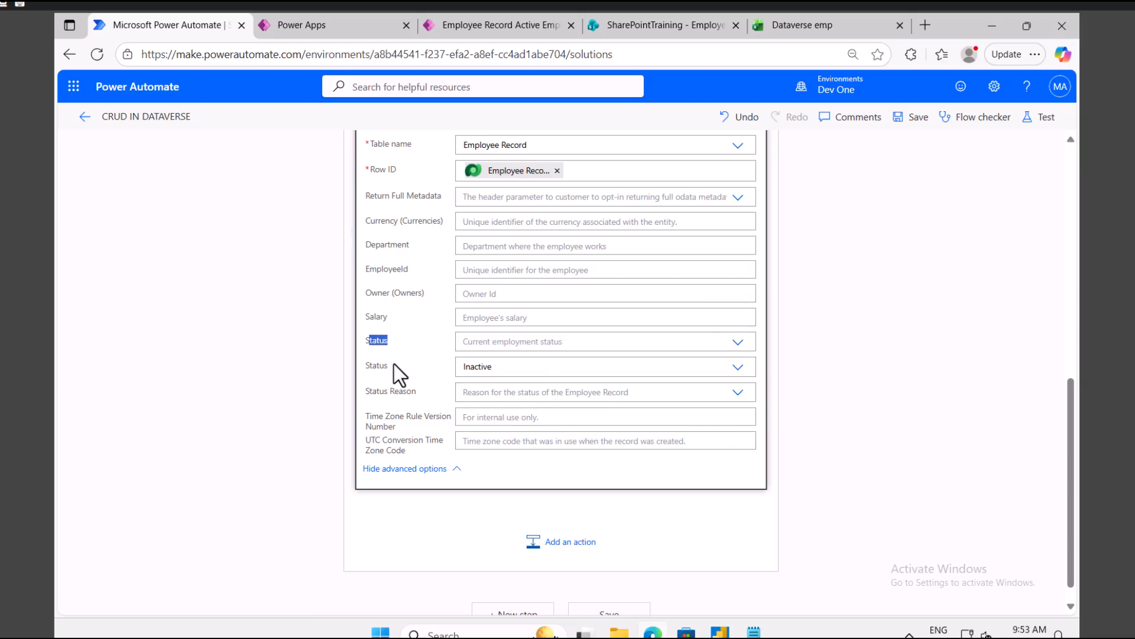
{"action": "left_click", "coordinate": [491, 26]}
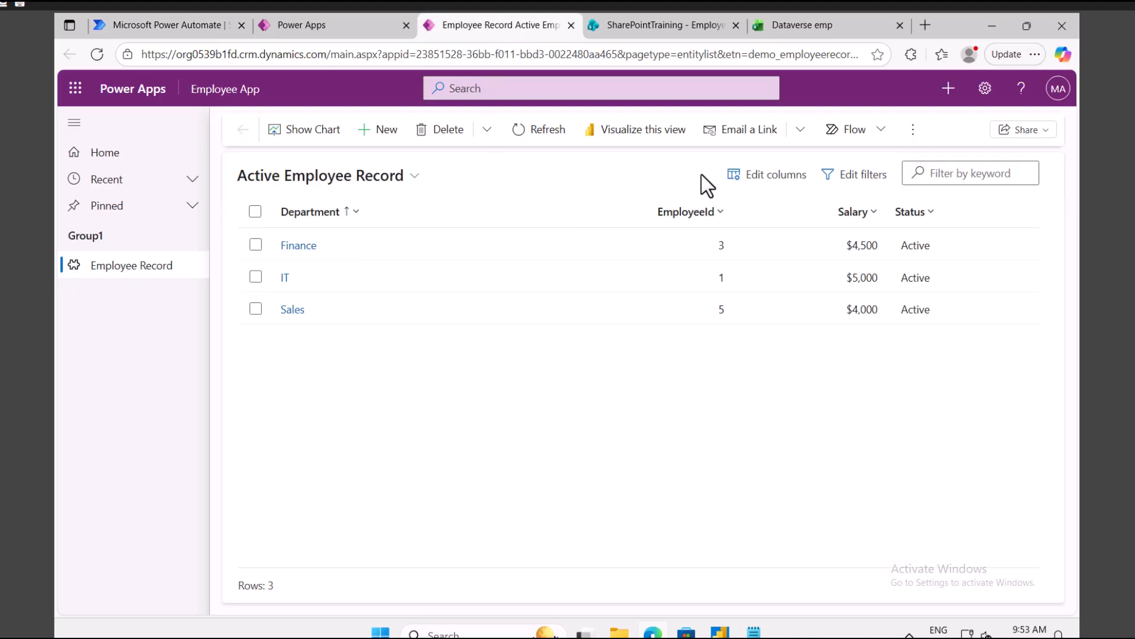
Step: Reload the Employee Record table after closing column settings and clearing the row selection
{"action": "left_click", "coordinate": [319, 23]}
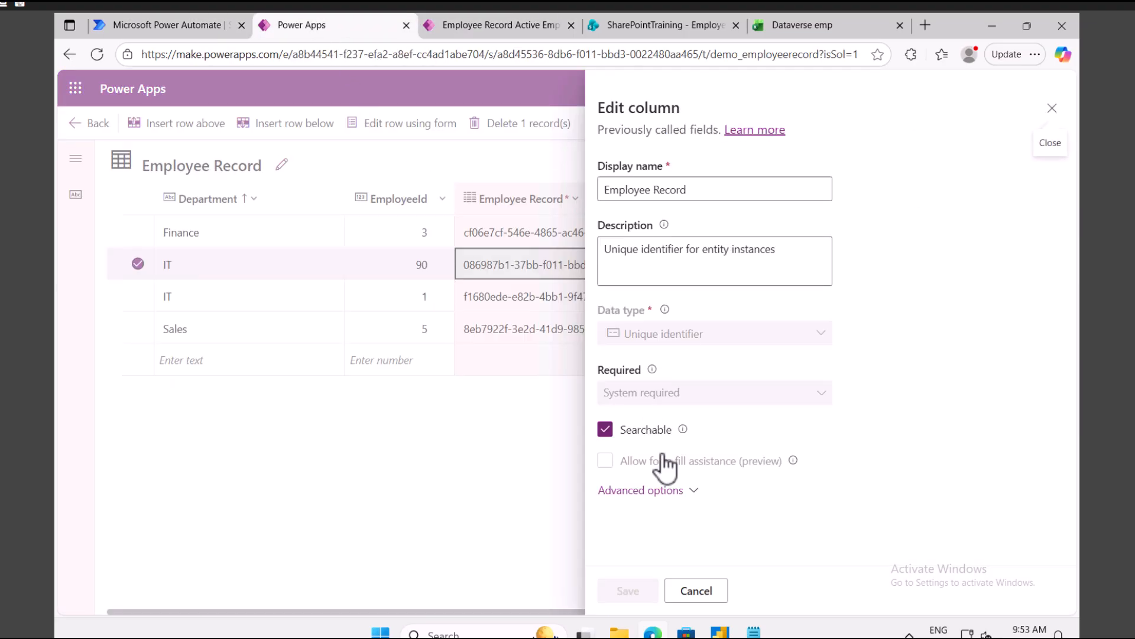
{"action": "left_click", "coordinate": [699, 590]}
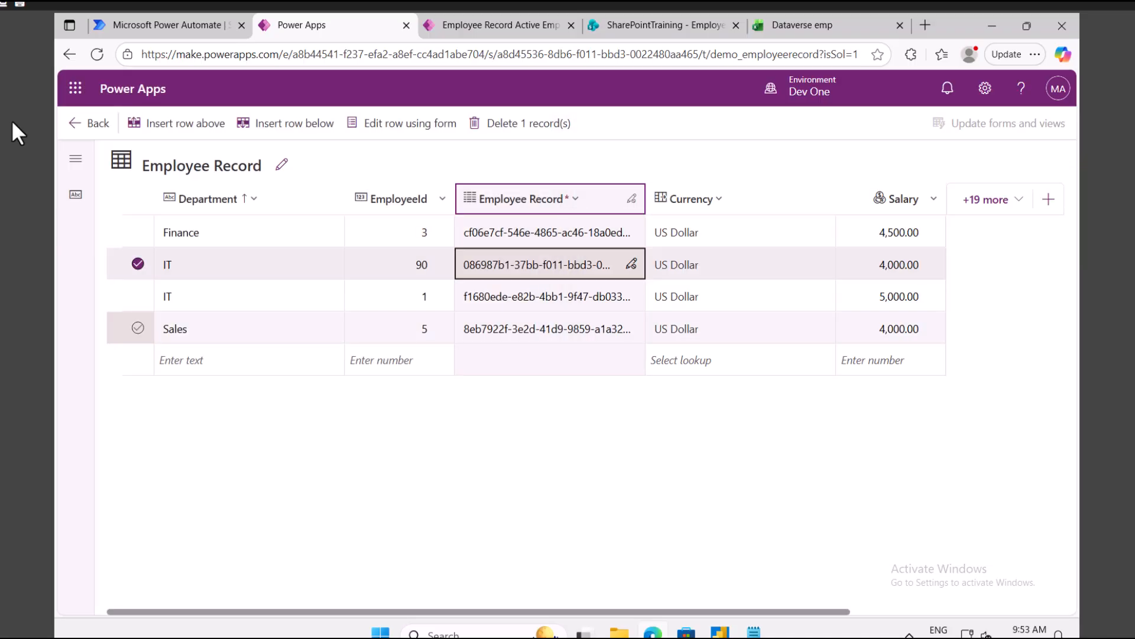
{"action": "left_click", "coordinate": [137, 264]}
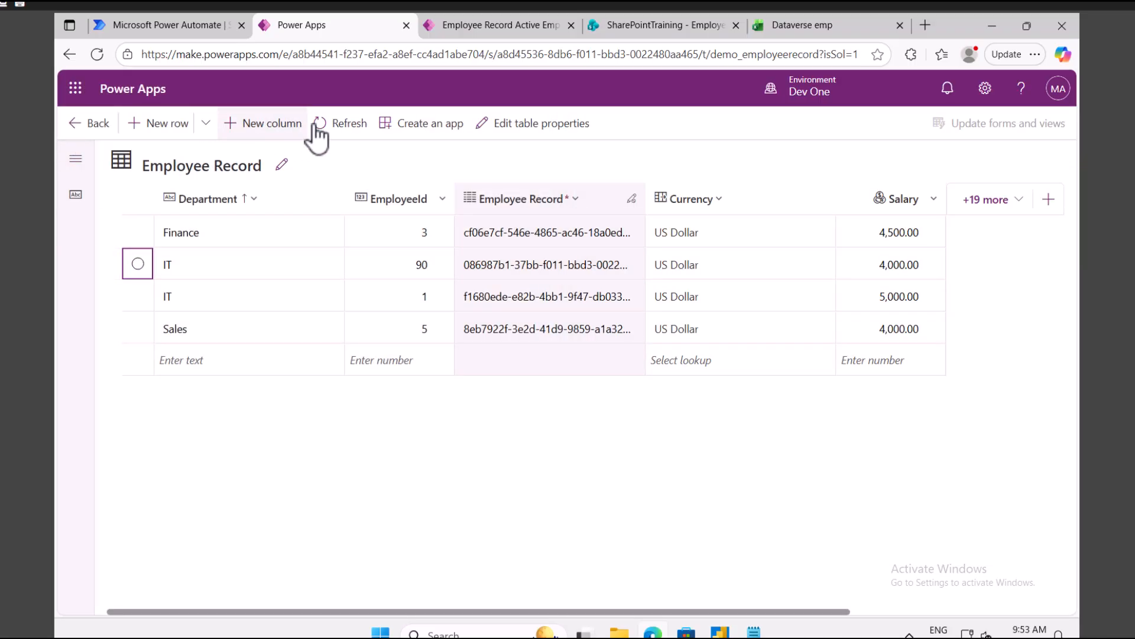
{"action": "left_click", "coordinate": [349, 126]}
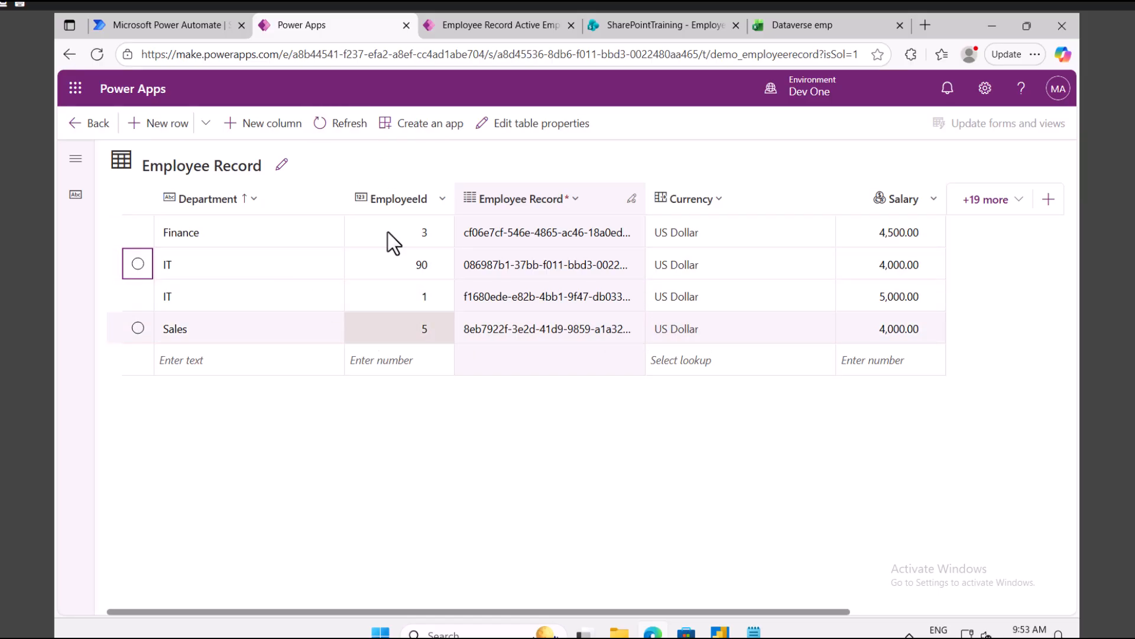
Step: Add both Status columns to the grid and confirm employee 90 shows Inactive
{"action": "left_click", "coordinate": [984, 199]}
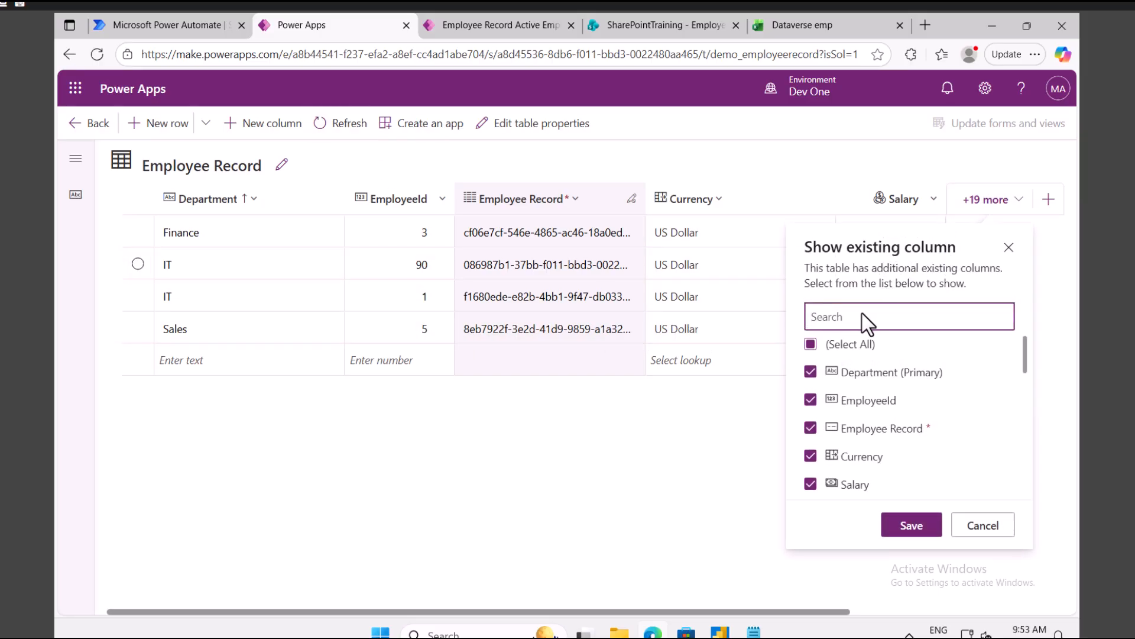
{"action": "type", "text": "stat"}
{"action": "left_click", "coordinate": [811, 344]}
{"action": "left_click", "coordinate": [810, 372]}
{"action": "left_click", "coordinate": [922, 528]}
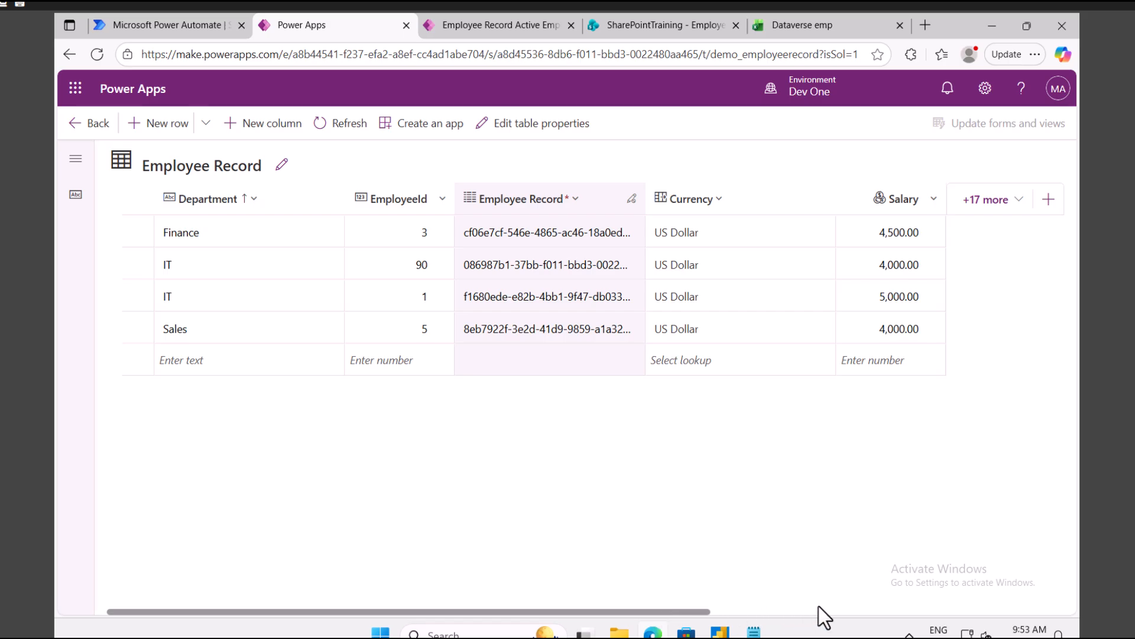
{"action": "left_click_drag", "start_coordinate": [706, 612], "coordinate": [945, 612]}
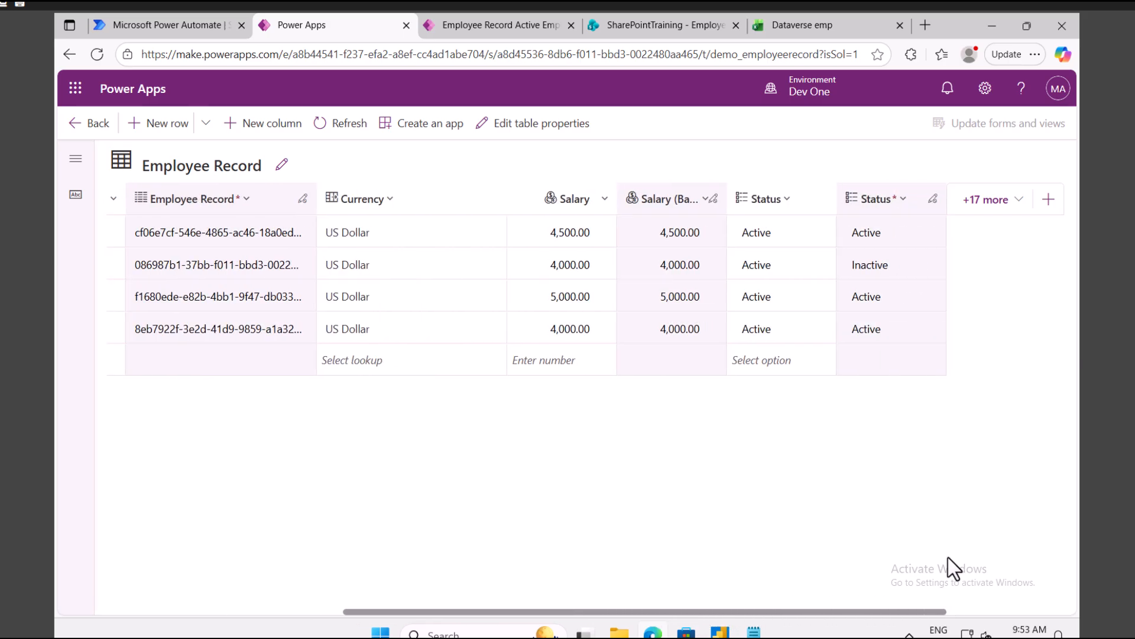
{"action": "left_click", "coordinate": [881, 263]}
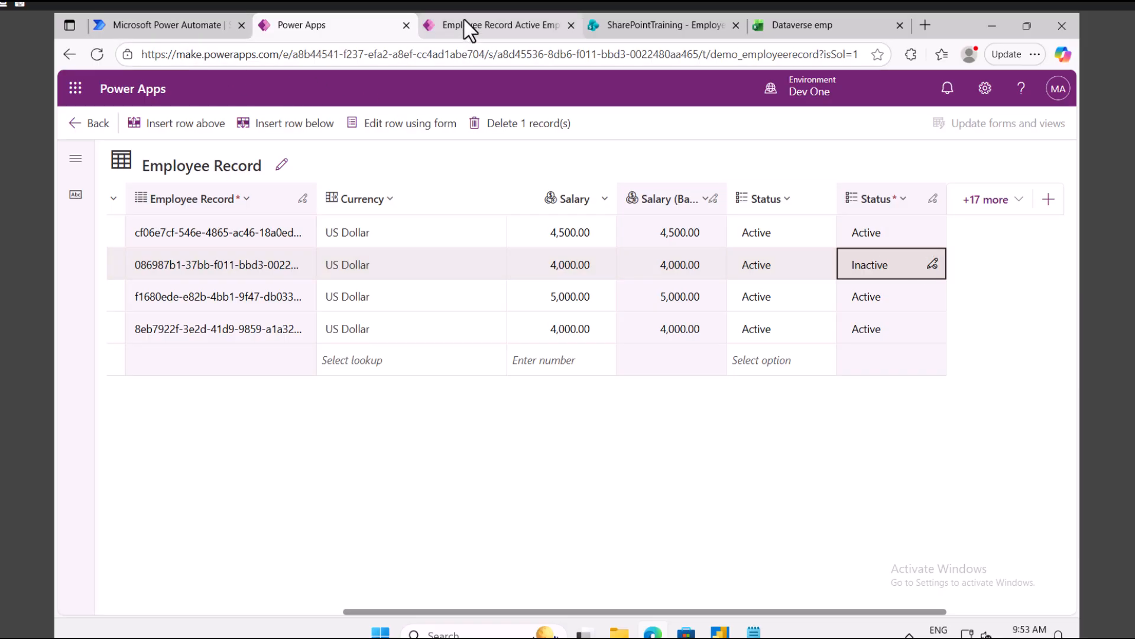
{"action": "key", "text": "ctrl+Tab"}
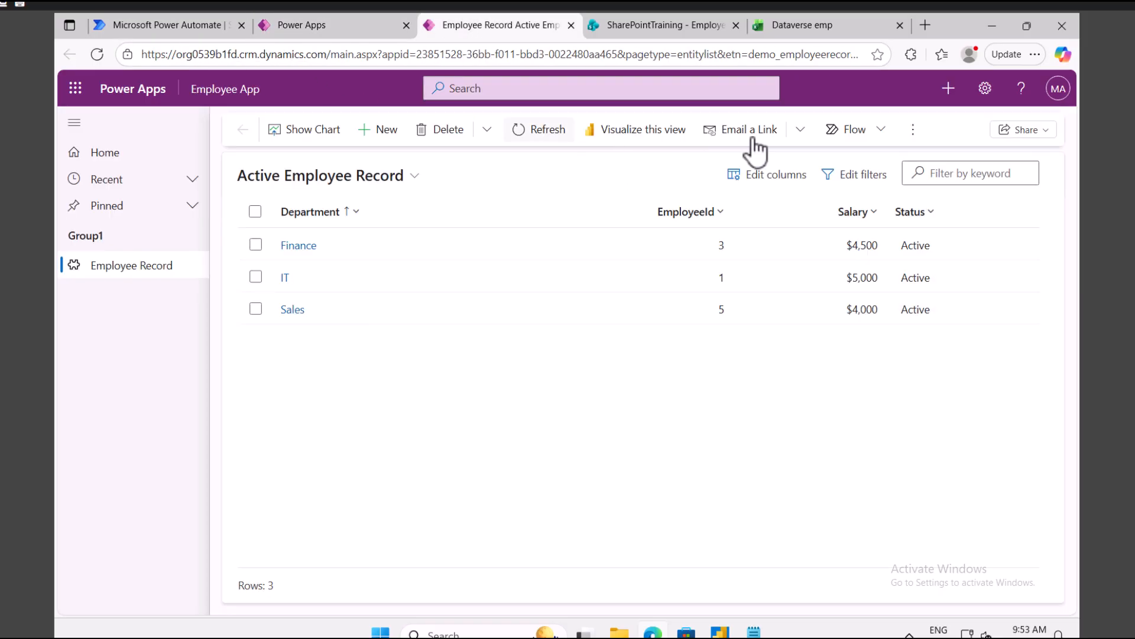
Step: Set Update a row's Status to Active and employment status to In Active
{"action": "left_click", "coordinate": [155, 31]}
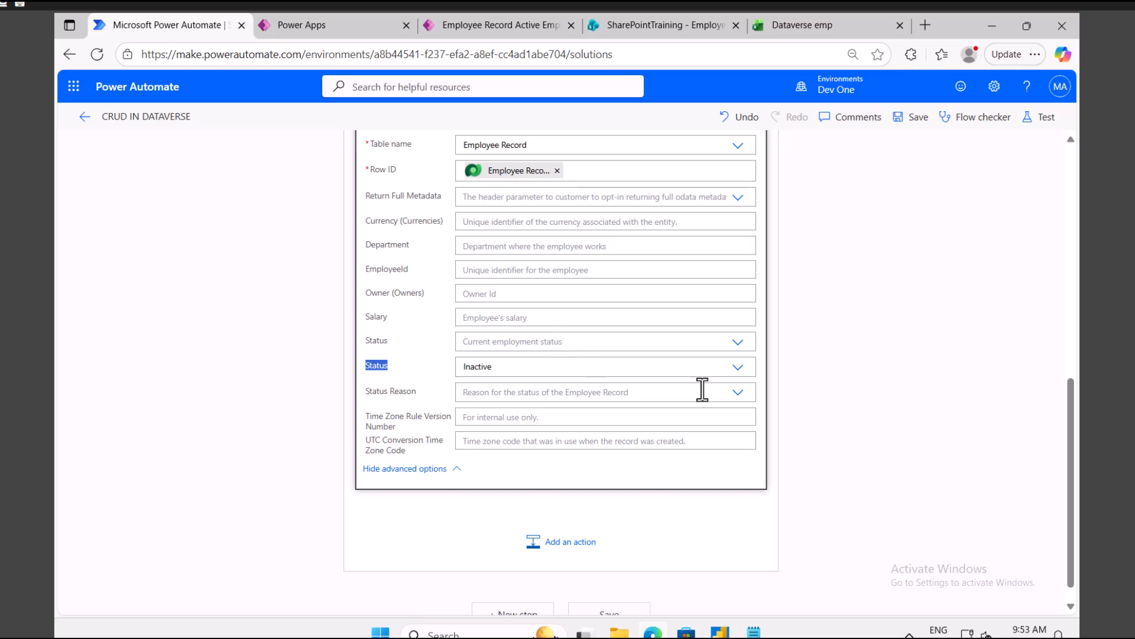
{"action": "left_click", "coordinate": [678, 370]}
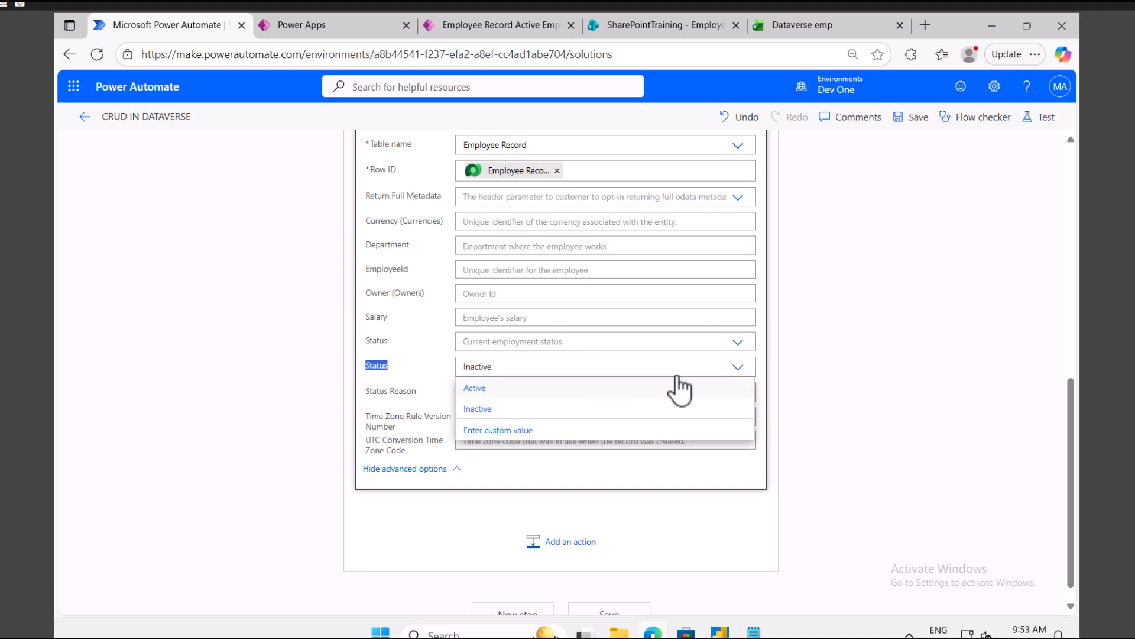
{"action": "left_click", "coordinate": [498, 390]}
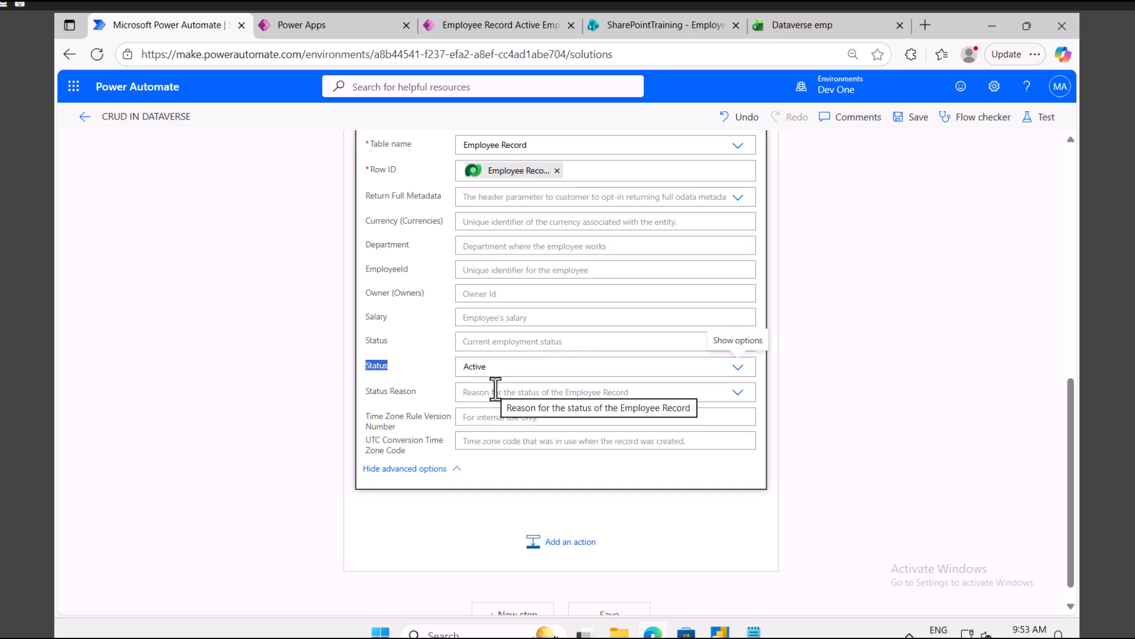
{"action": "left_click", "coordinate": [661, 341]}
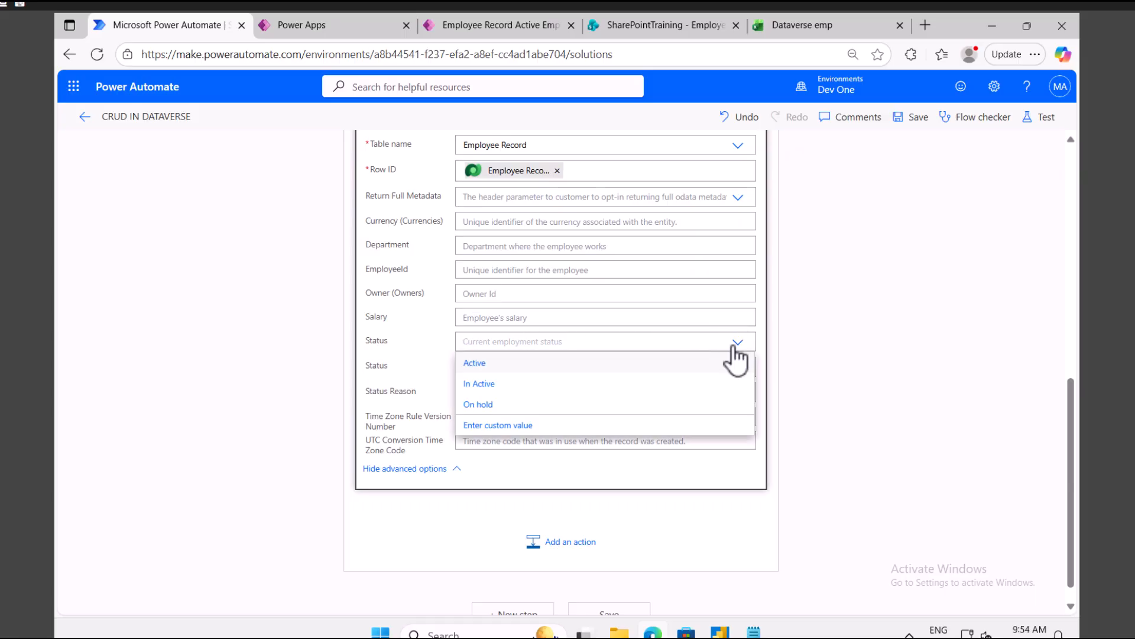
{"action": "left_click", "coordinate": [499, 384]}
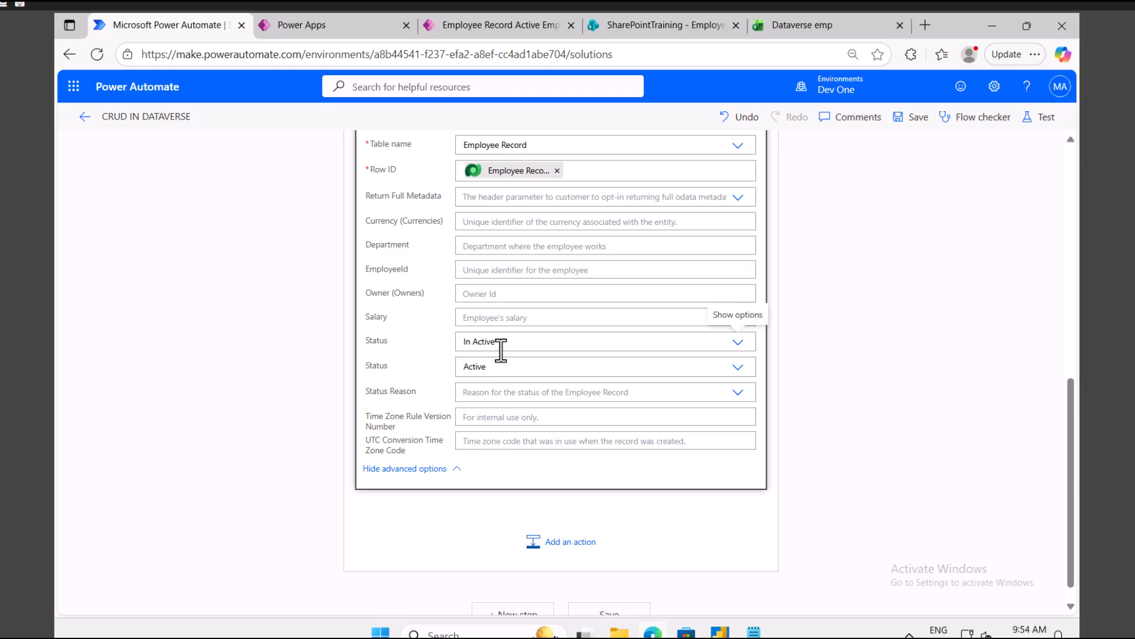
Step: Save and test the flow, running it for employee ID 90
{"action": "left_click", "coordinate": [1046, 121]}
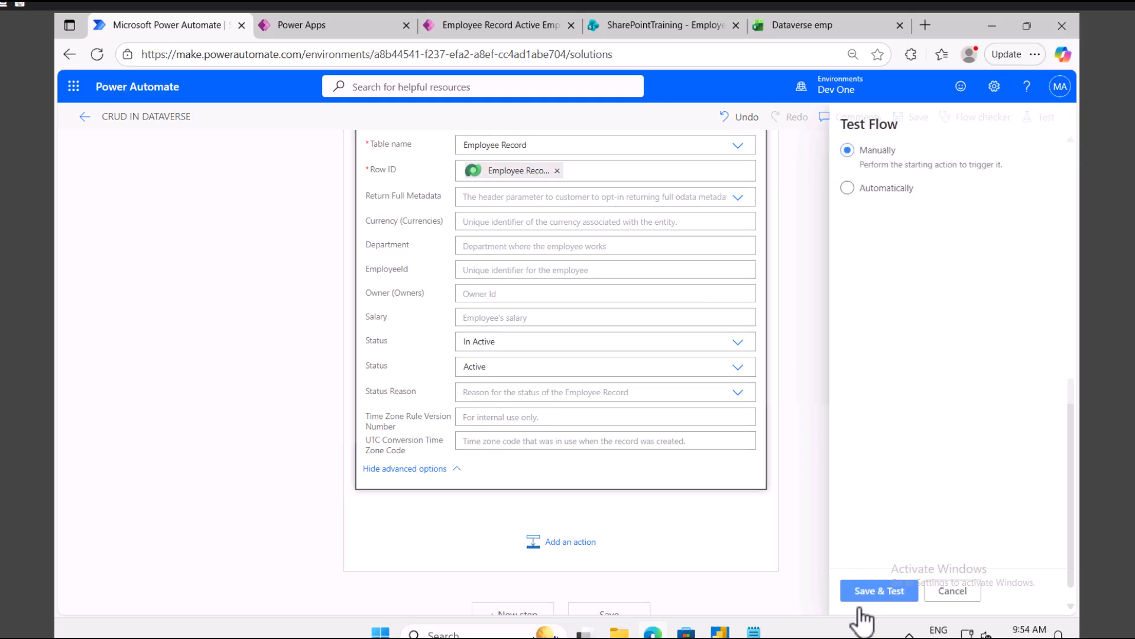
{"action": "left_click", "coordinate": [873, 592]}
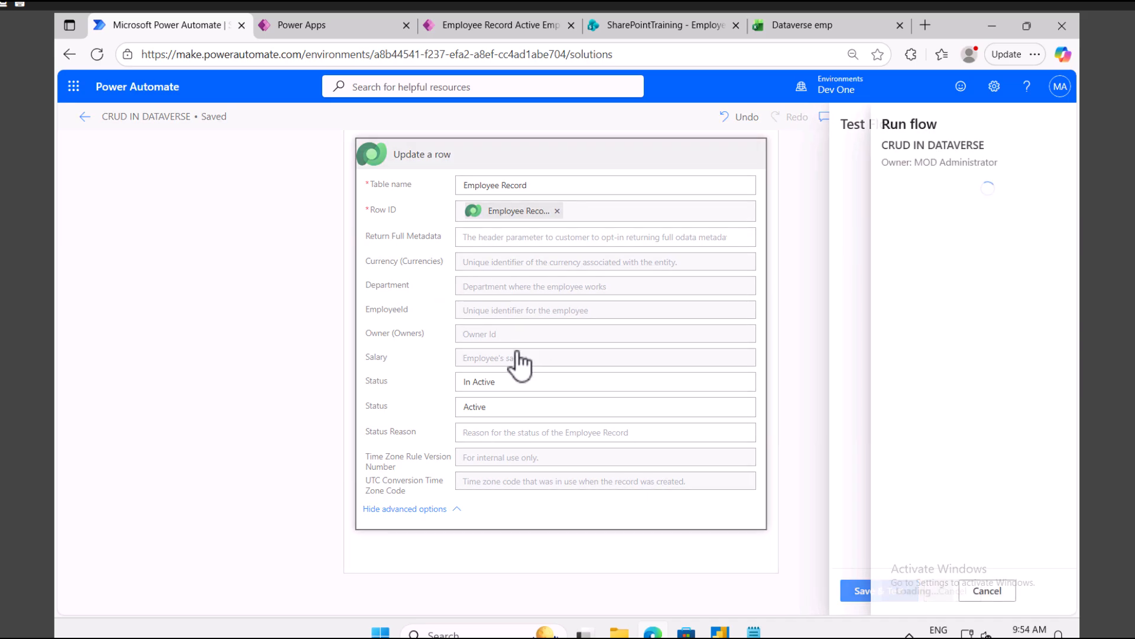
{"action": "left_click", "coordinate": [907, 214]}
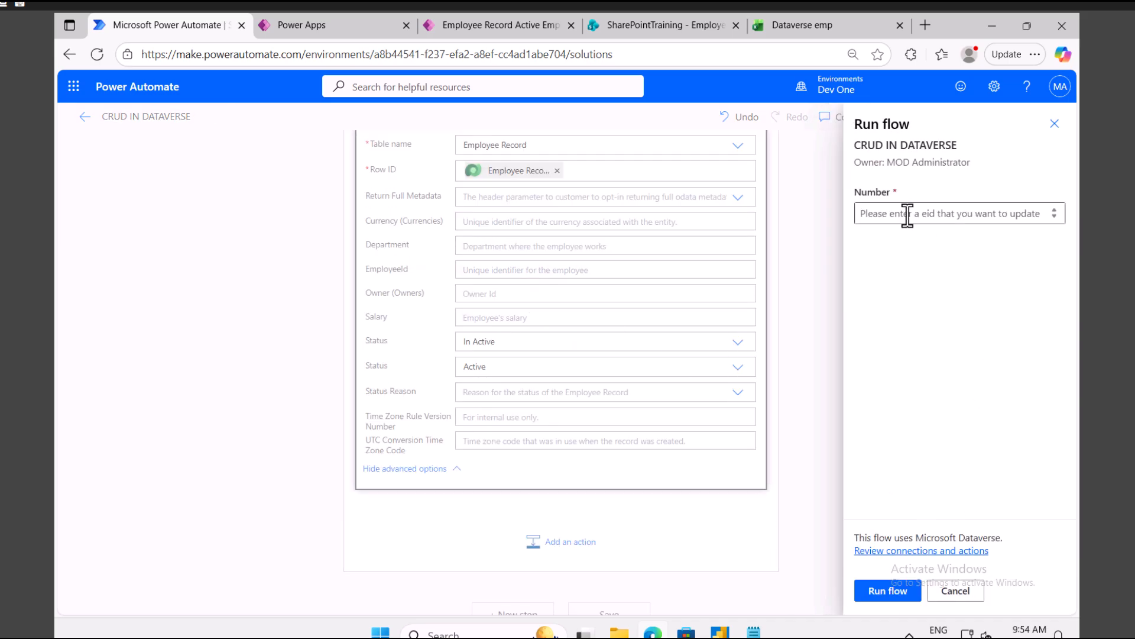
{"action": "type", "text": "90"}
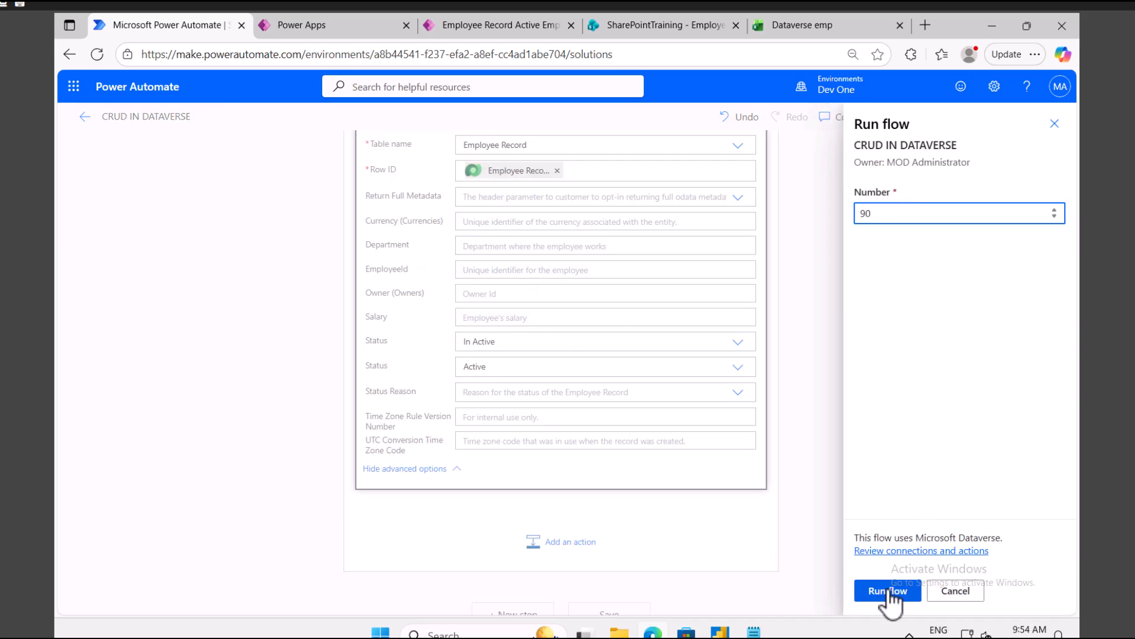
{"action": "left_click", "coordinate": [889, 591]}
{"action": "left_click", "coordinate": [880, 590]}
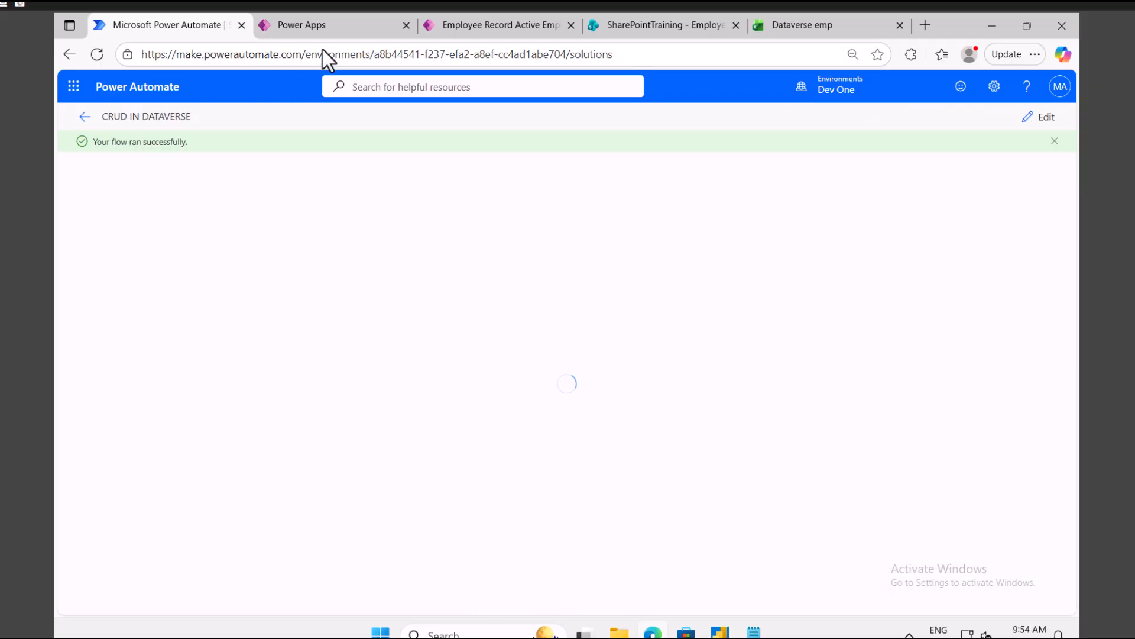
Step: Refresh the Employee App list and select employee 90's record
{"action": "left_click", "coordinate": [467, 25]}
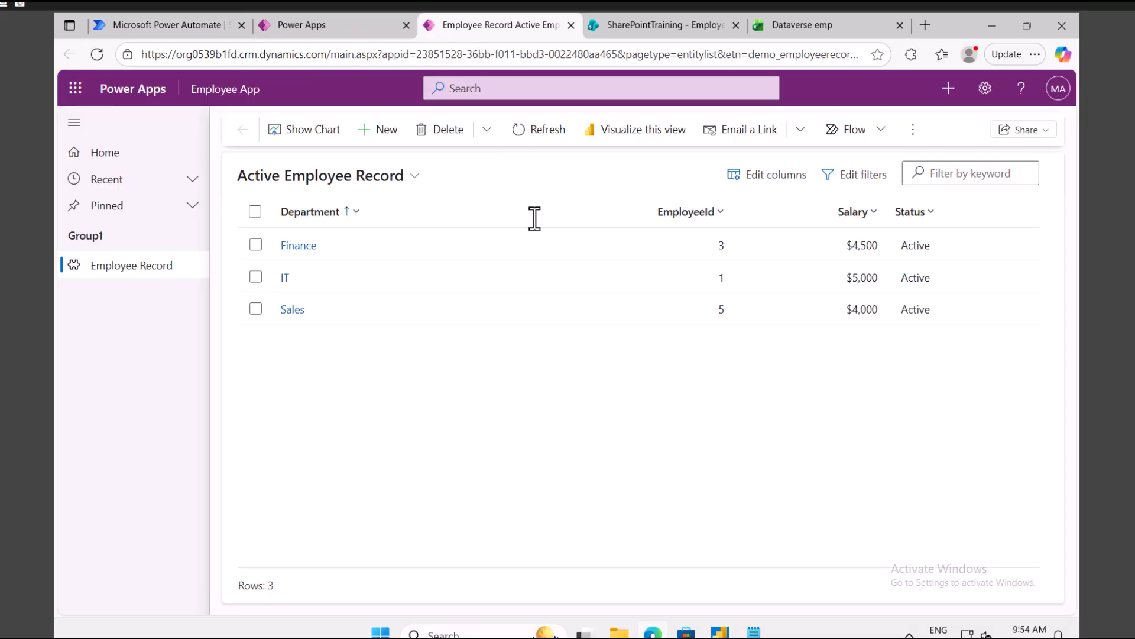
{"action": "left_click", "coordinate": [536, 126]}
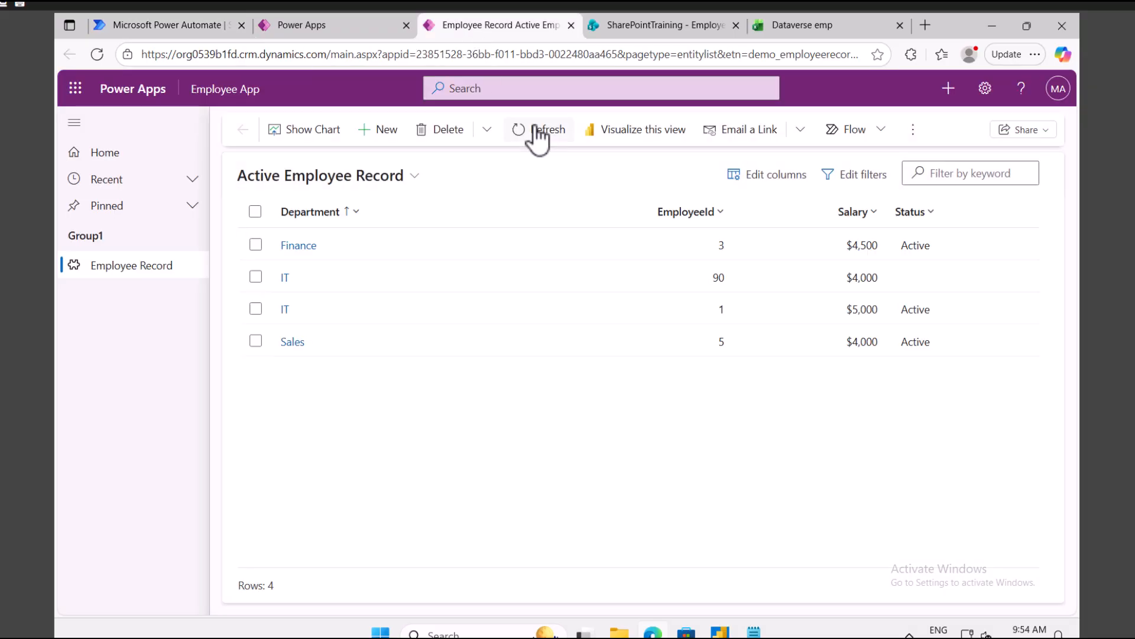
{"action": "left_click", "coordinate": [620, 281]}
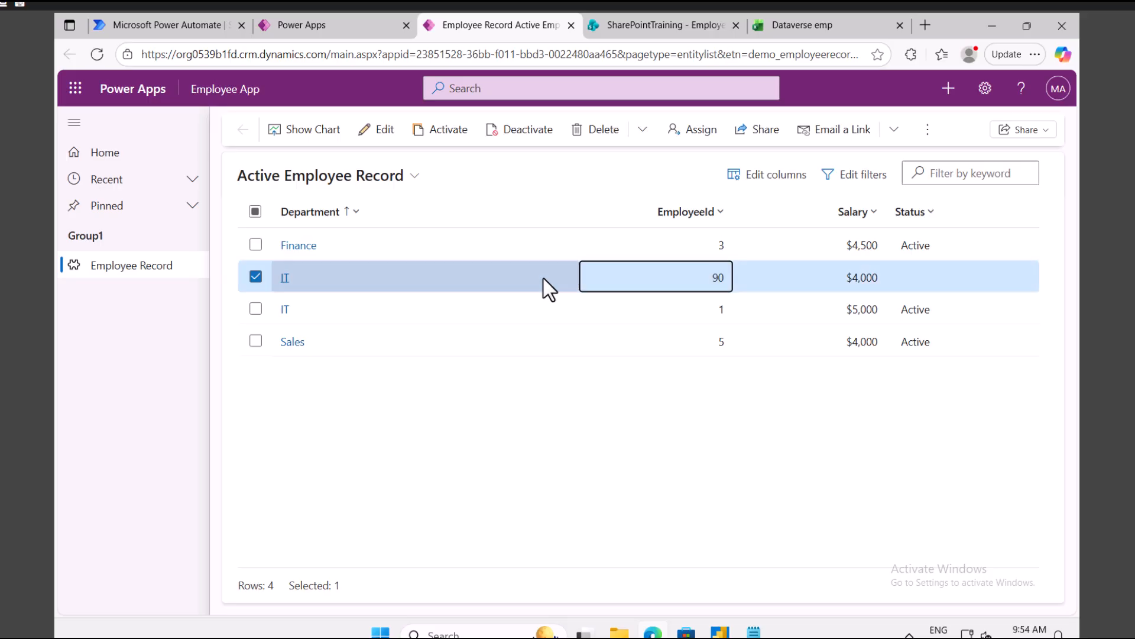
Step: Add Status and Status Reason columns to the view and refresh the list
{"action": "left_click", "coordinate": [780, 176]}
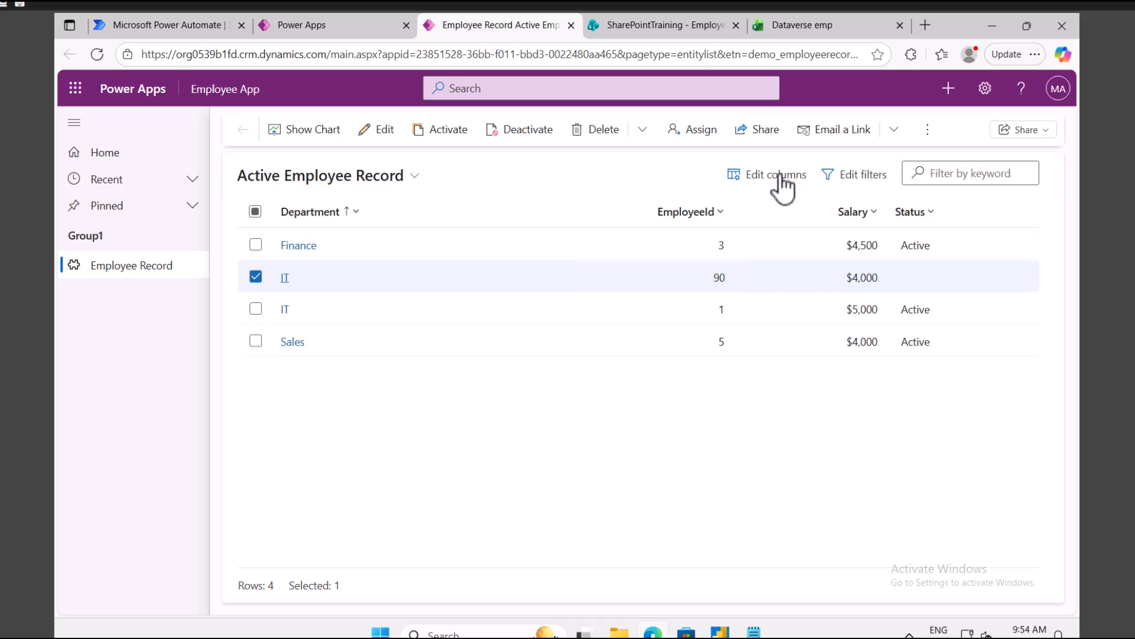
{"action": "left_click", "coordinate": [791, 125]}
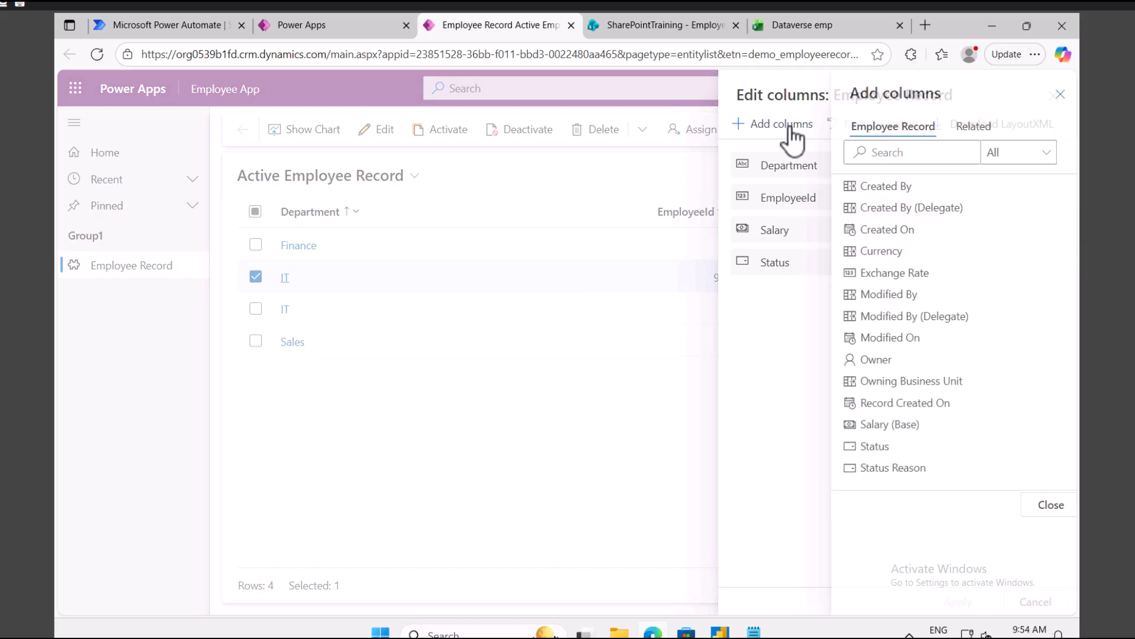
{"action": "left_click_drag", "start_coordinate": [874, 448], "coordinate": [760, 341]}
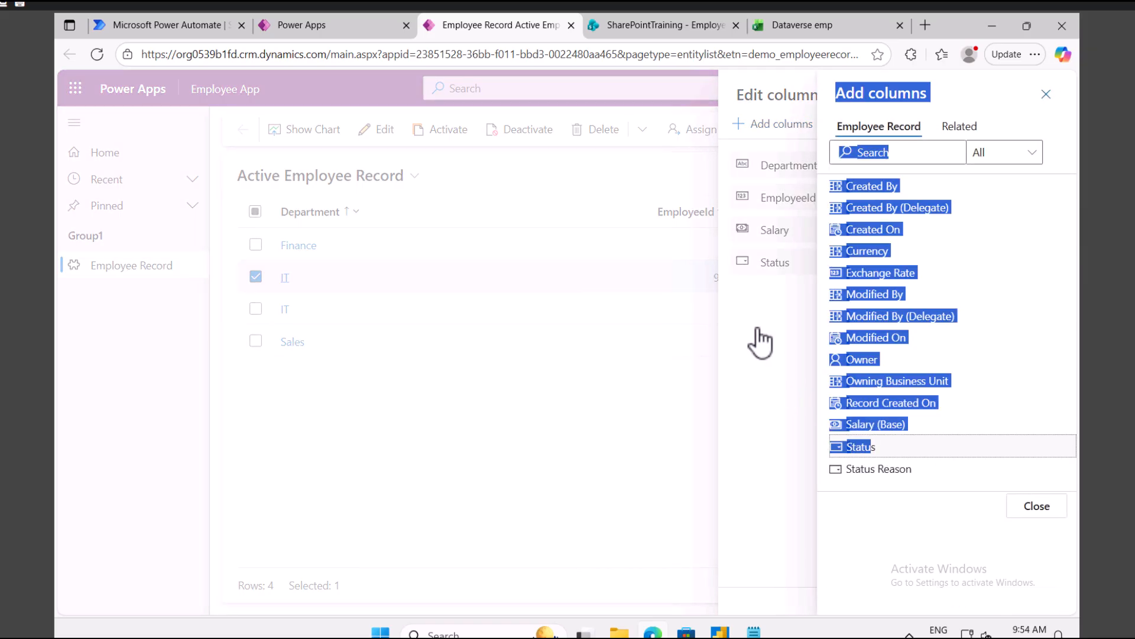
{"action": "left_click", "coordinate": [870, 464]}
{"action": "double_click", "coordinate": [868, 448]}
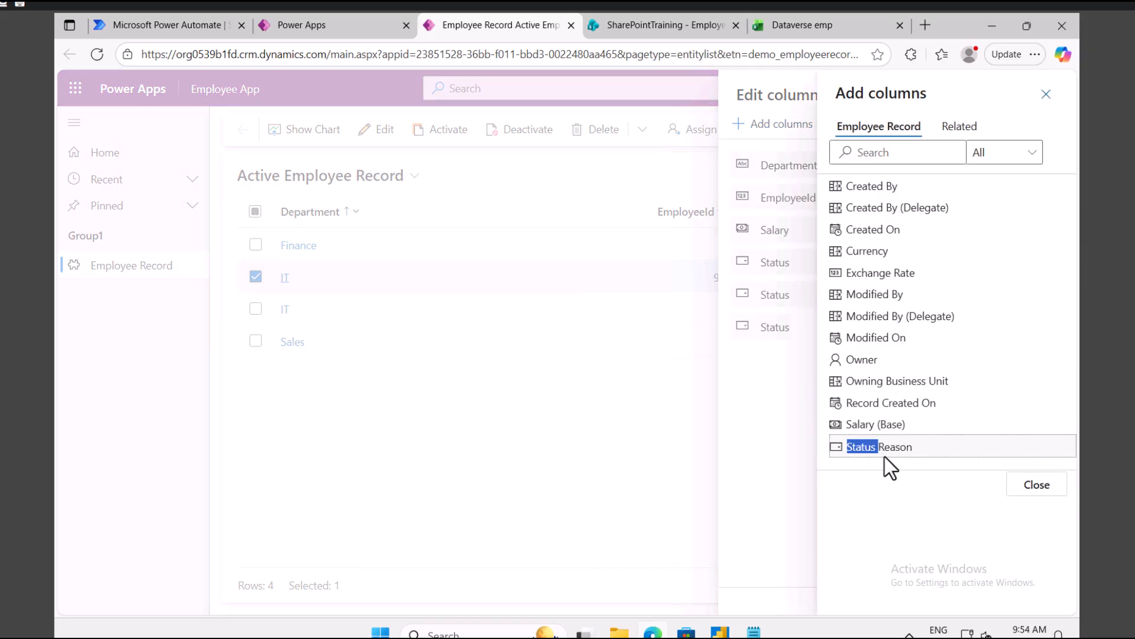
{"action": "left_click", "coordinate": [787, 468]}
{"action": "left_click", "coordinate": [956, 603]}
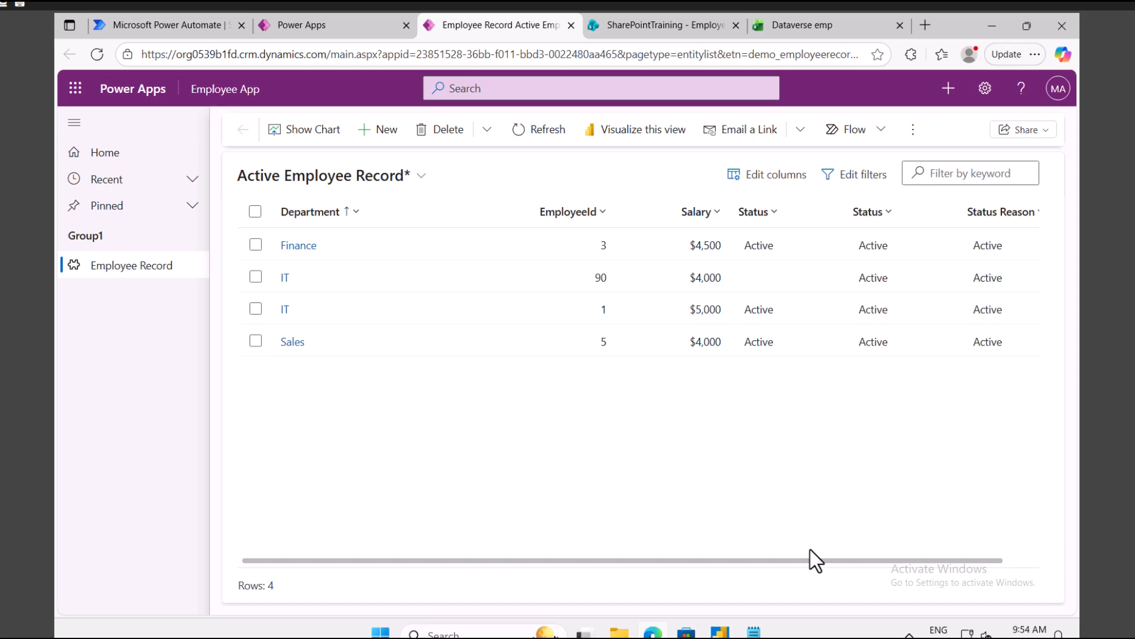
{"action": "left_click_drag", "start_coordinate": [790, 559], "coordinate": [870, 541]}
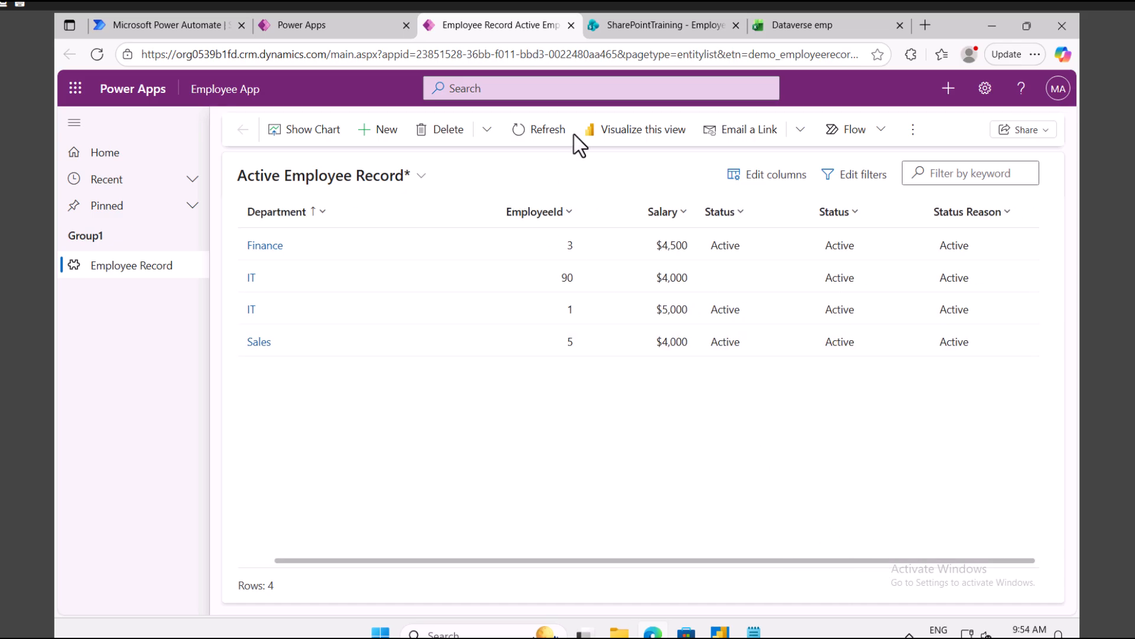
{"action": "left_click", "coordinate": [547, 131]}
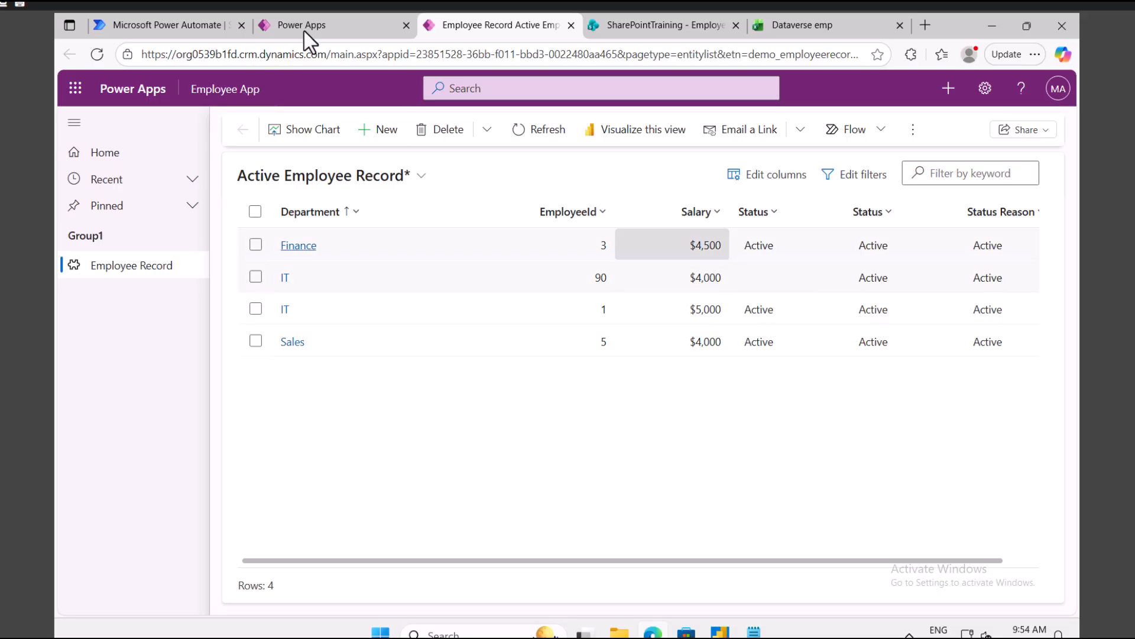
Step: Reload the Employee Record table and check that employee 90's status is In Active
{"action": "left_click", "coordinate": [335, 26]}
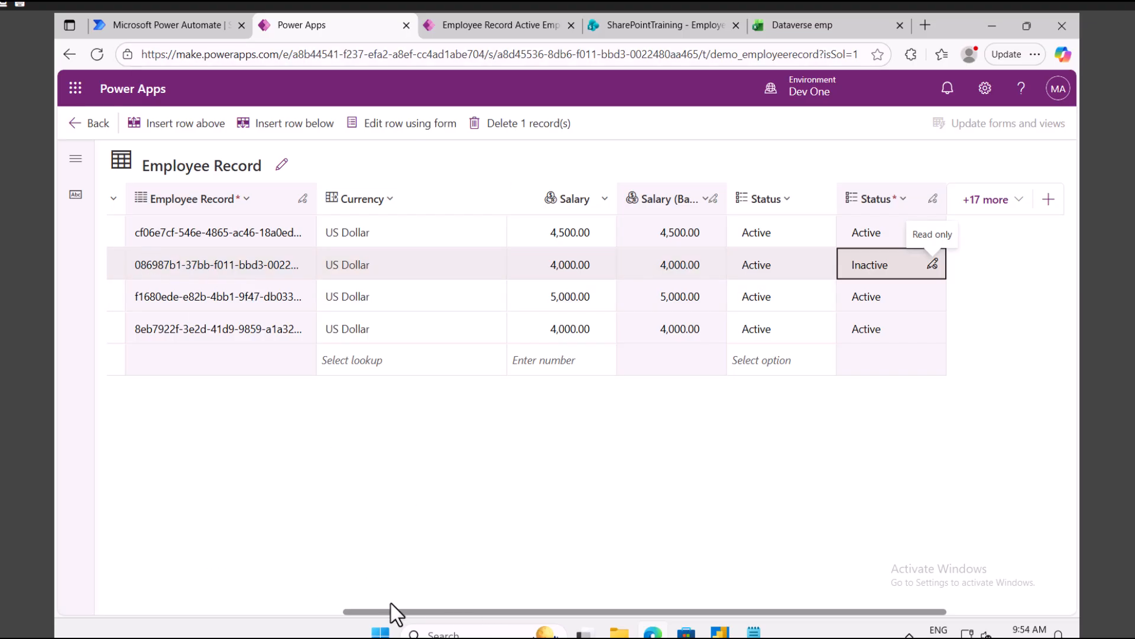
{"action": "left_click_drag", "start_coordinate": [574, 611], "coordinate": [336, 607]}
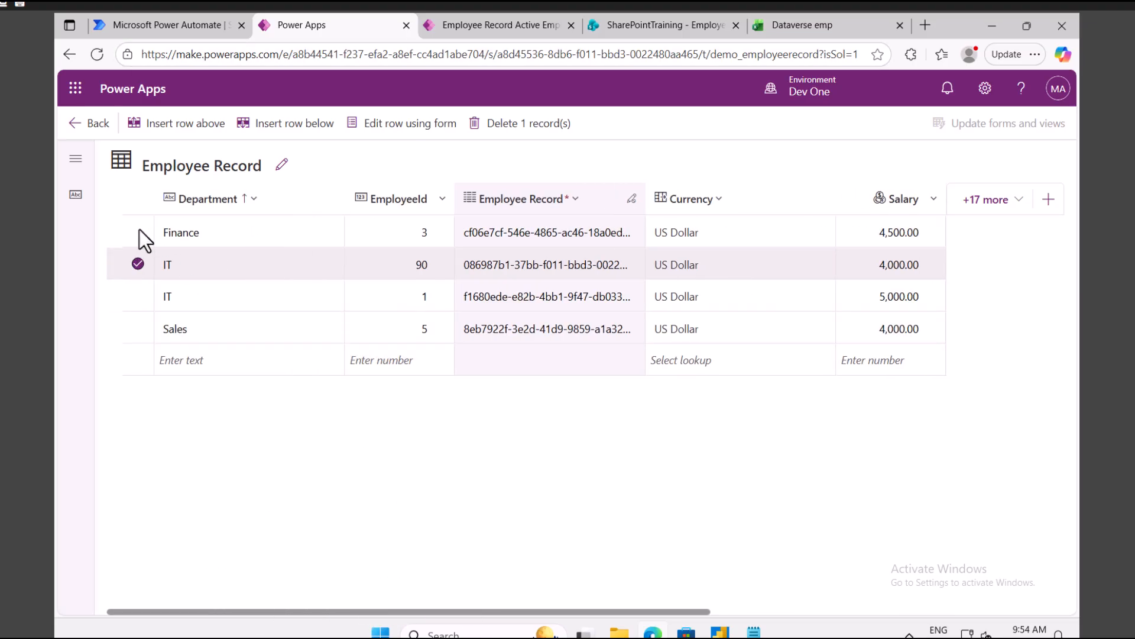
{"action": "left_click", "coordinate": [136, 266]}
{"action": "left_click", "coordinate": [347, 125]}
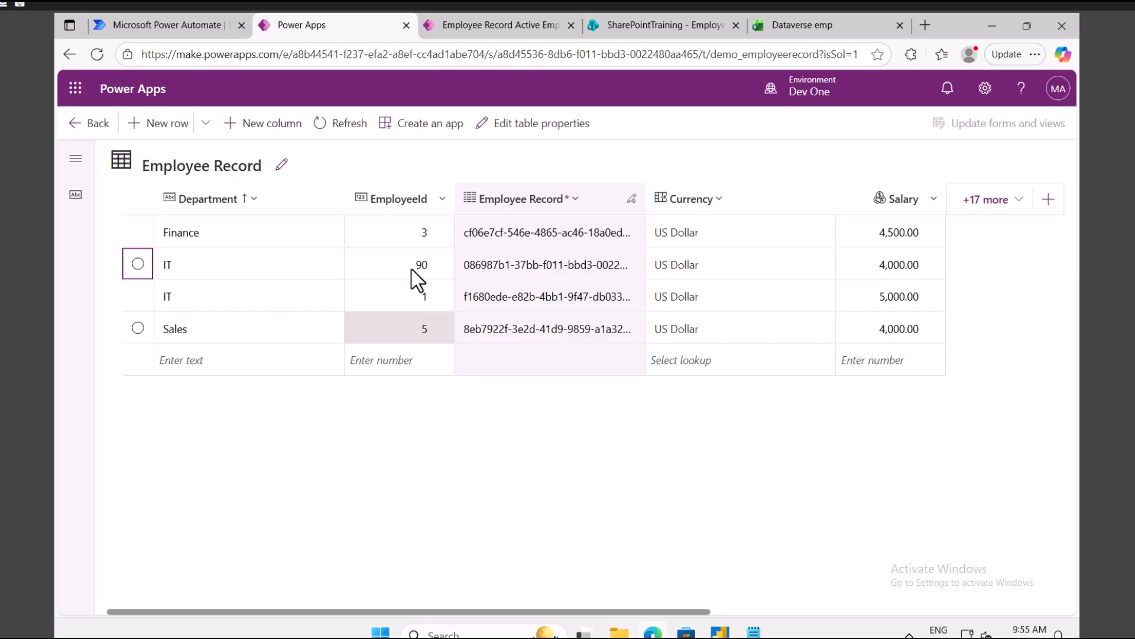
{"action": "left_click", "coordinate": [391, 264]}
{"action": "left_click_drag", "start_coordinate": [673, 608], "coordinate": [868, 599]}
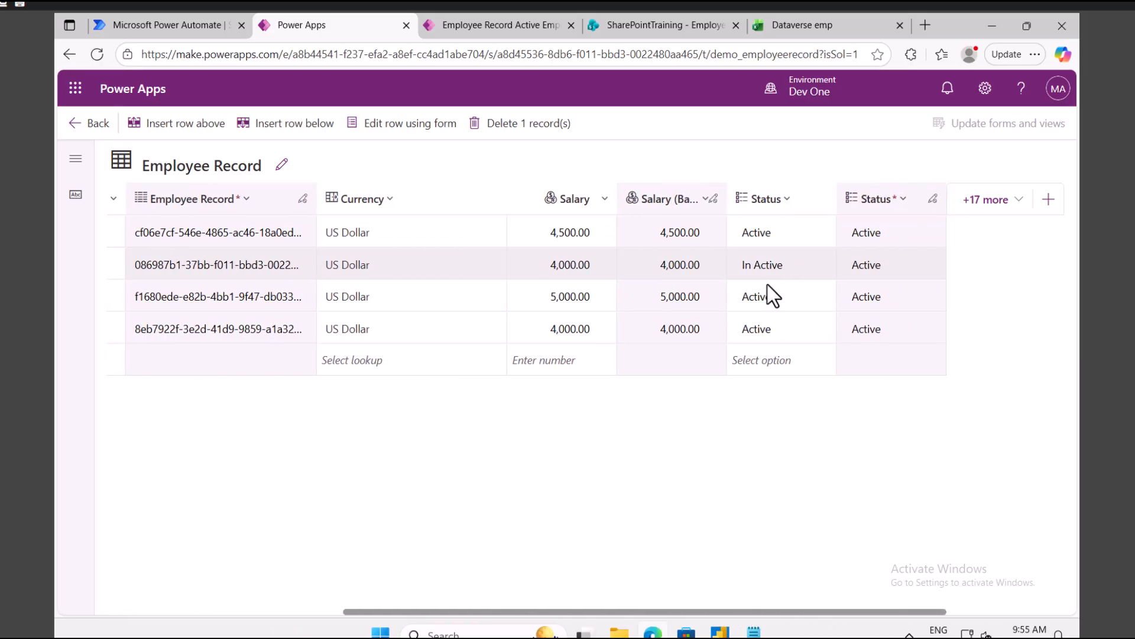
{"action": "left_click", "coordinate": [824, 264]}
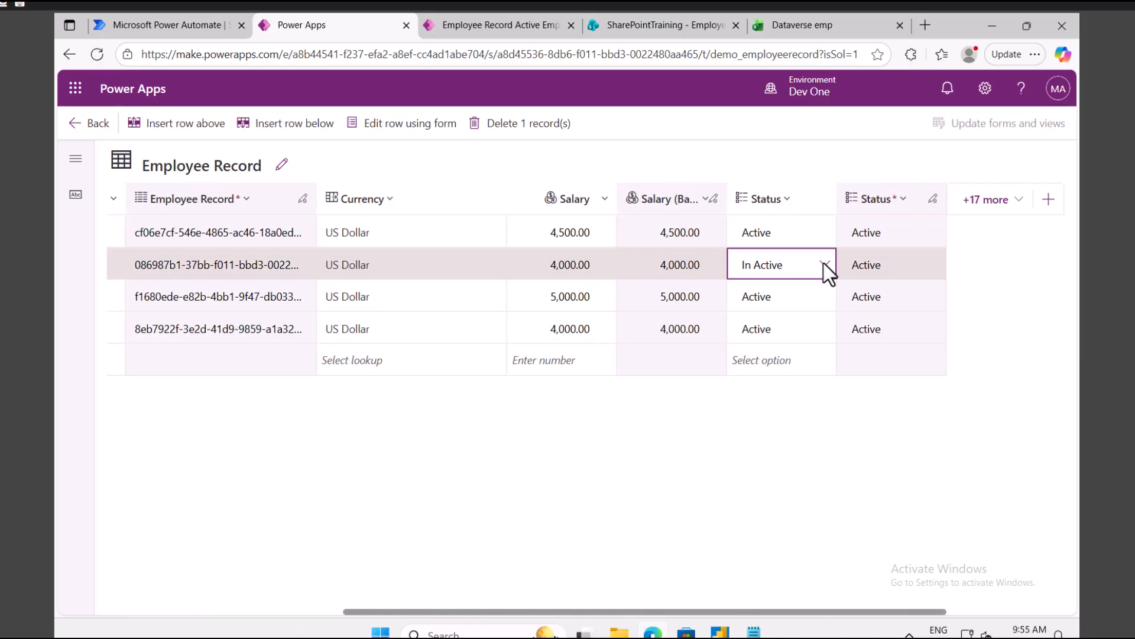
{"action": "left_click", "coordinate": [706, 471]}
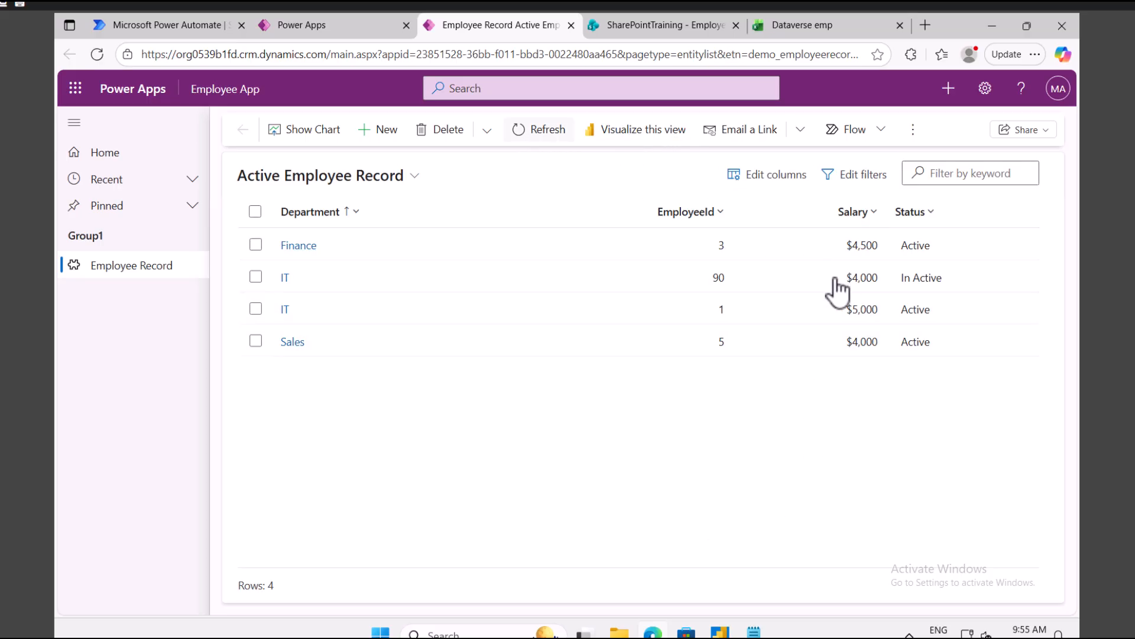
Step: Recheck the In Active IT employee 90 record, then return to the CRUD IN DATAVERSE flow
{"action": "left_click", "coordinate": [931, 281]}
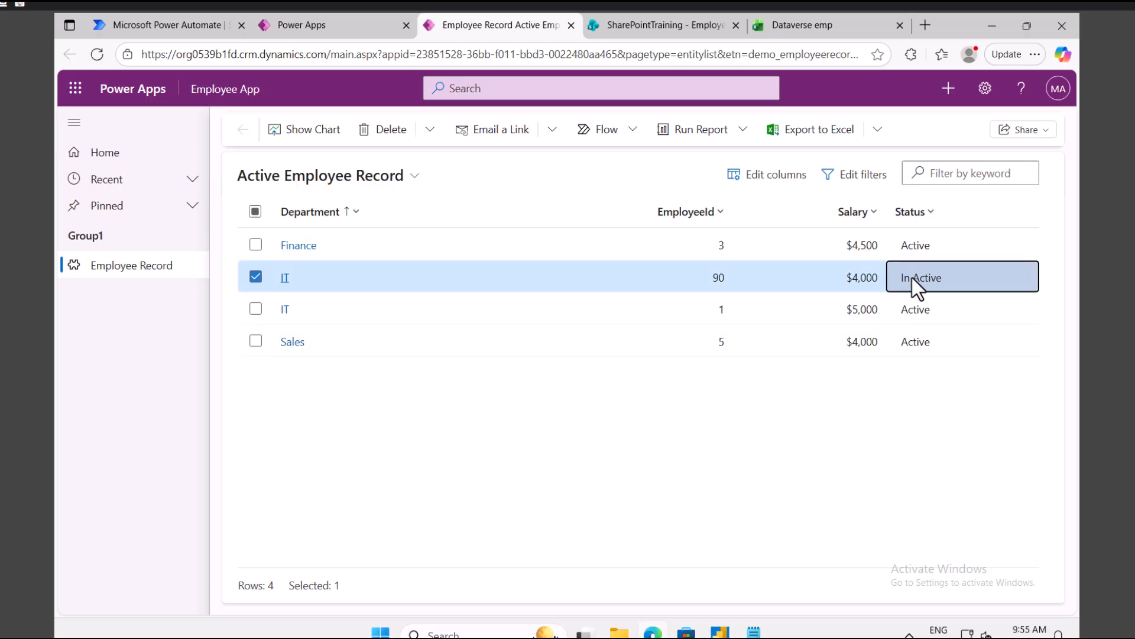
{"action": "left_click", "coordinate": [327, 27]}
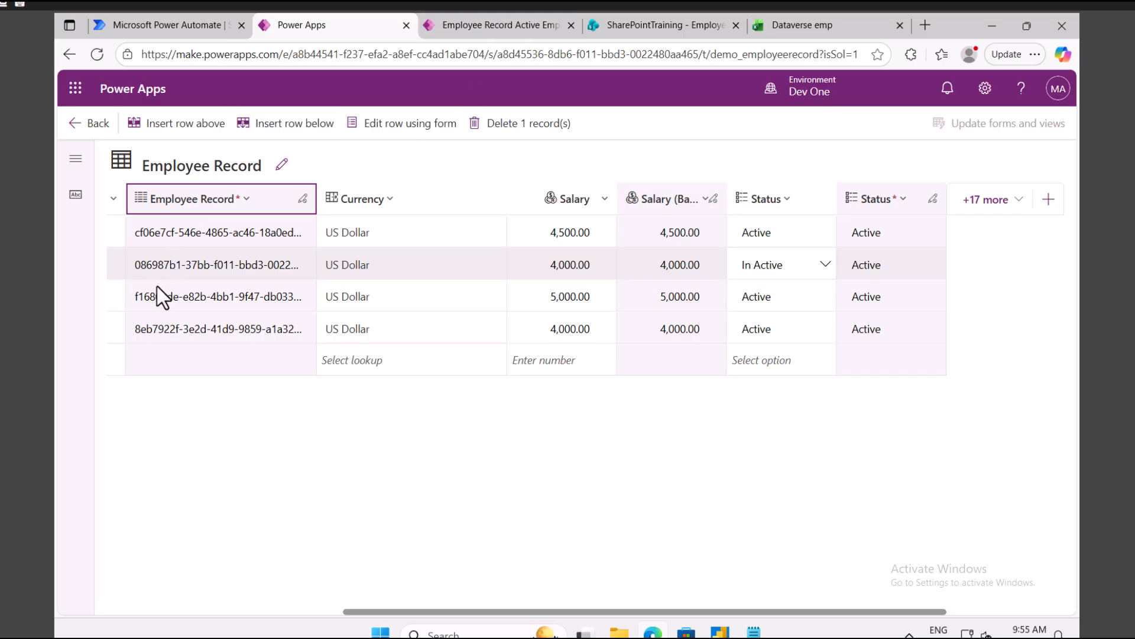
{"action": "left_click_drag", "start_coordinate": [423, 611], "coordinate": [173, 585]}
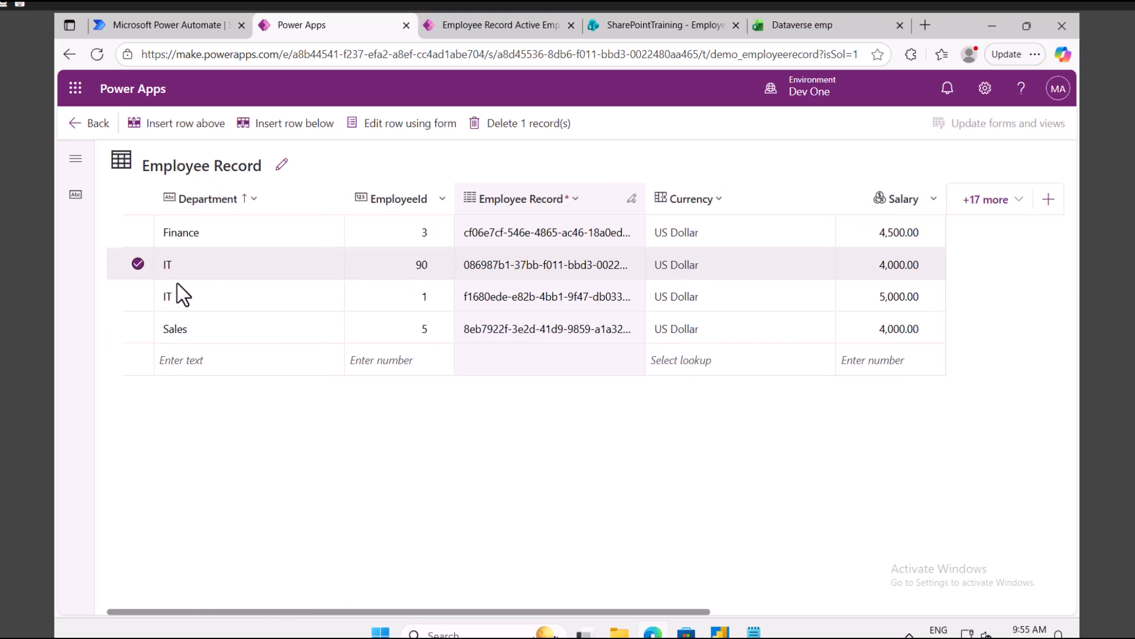
{"action": "left_click", "coordinate": [138, 264]}
{"action": "left_click", "coordinate": [141, 24]}
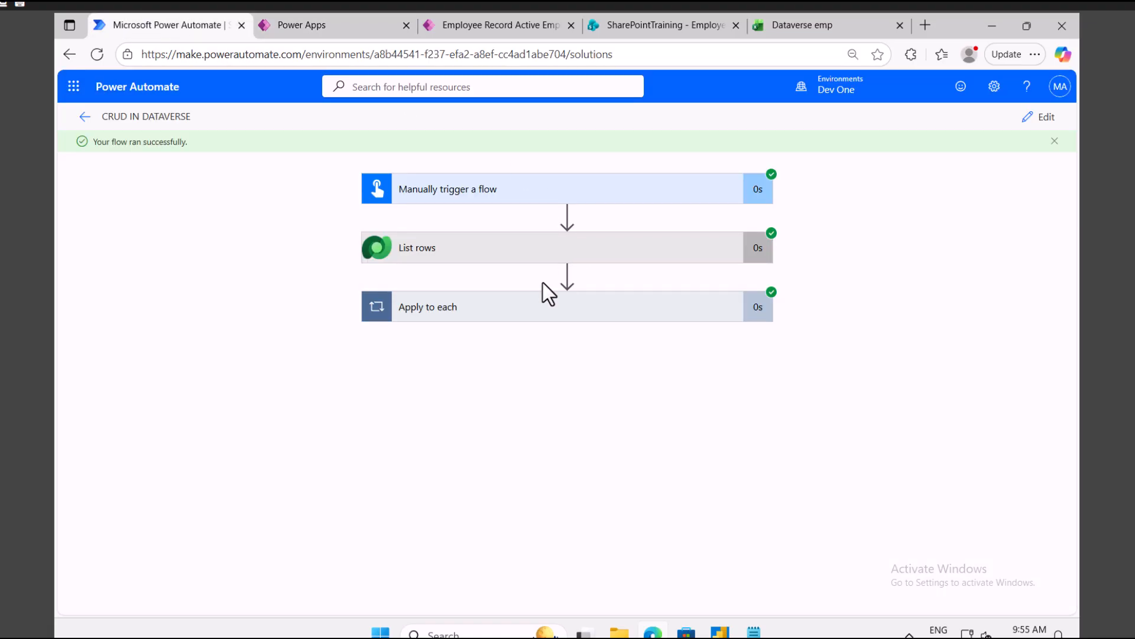
Step: Remove the Update a row step from the Apply to each loop
{"action": "left_click", "coordinate": [1047, 119]}
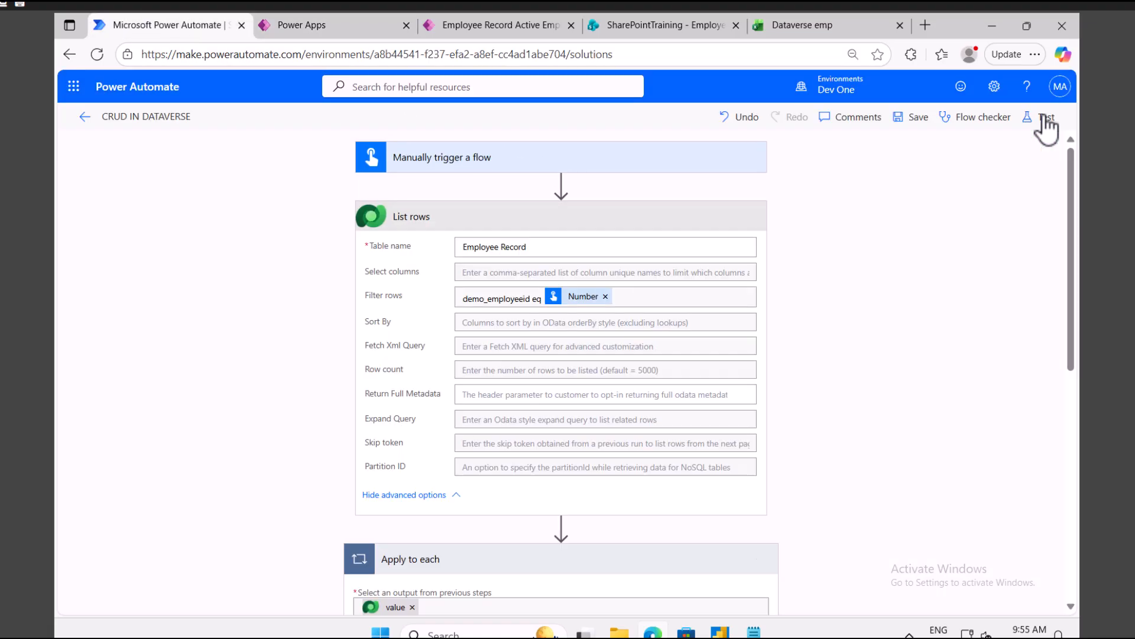
{"action": "scroll", "coordinate": [477, 469], "scroll_direction": "down", "scroll_amount": 5}
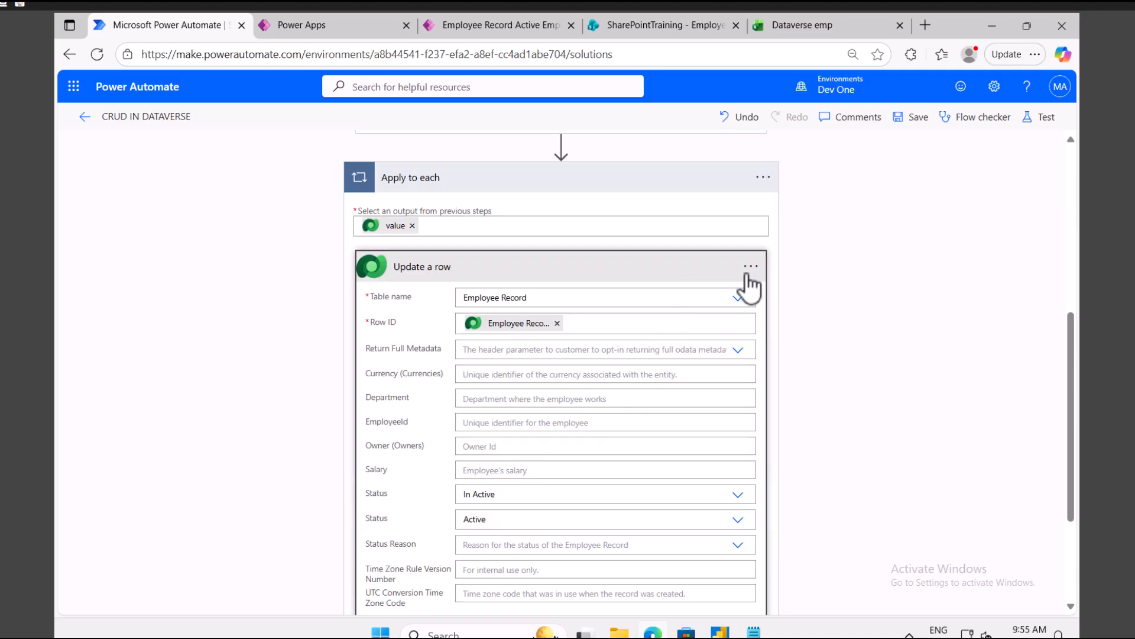
{"action": "left_click", "coordinate": [806, 464]}
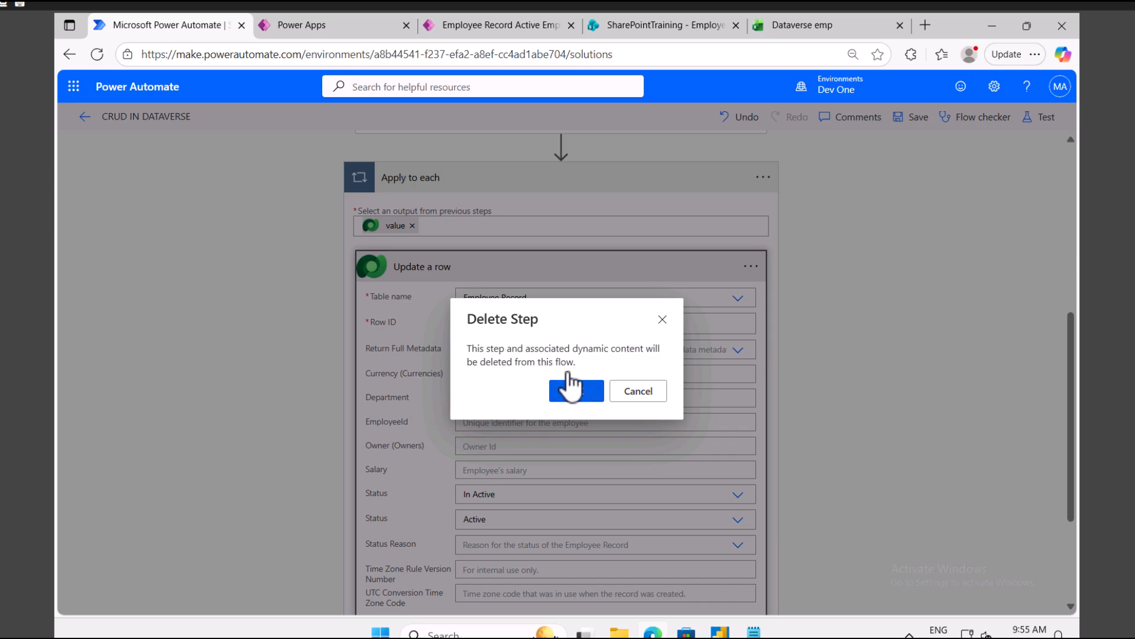
{"action": "left_click", "coordinate": [574, 391]}
Step: Add a Microsoft Dataverse Delete a row action inside Apply to each
{"action": "left_click", "coordinate": [560, 519]}
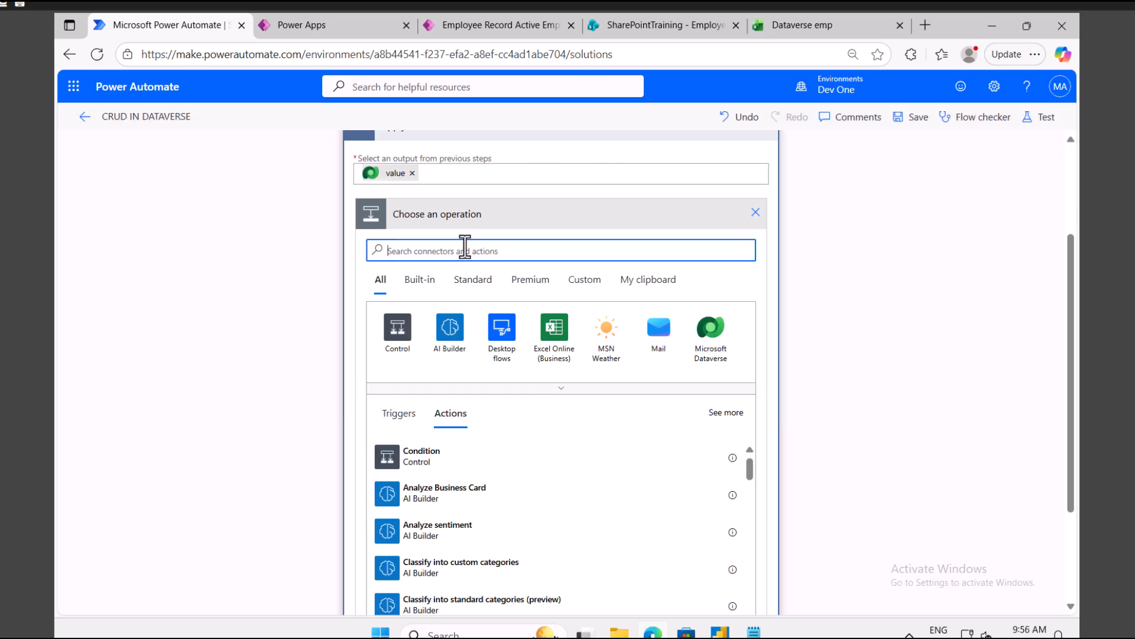
{"action": "left_click", "coordinate": [713, 341]}
{"action": "type", "text": "delete"}
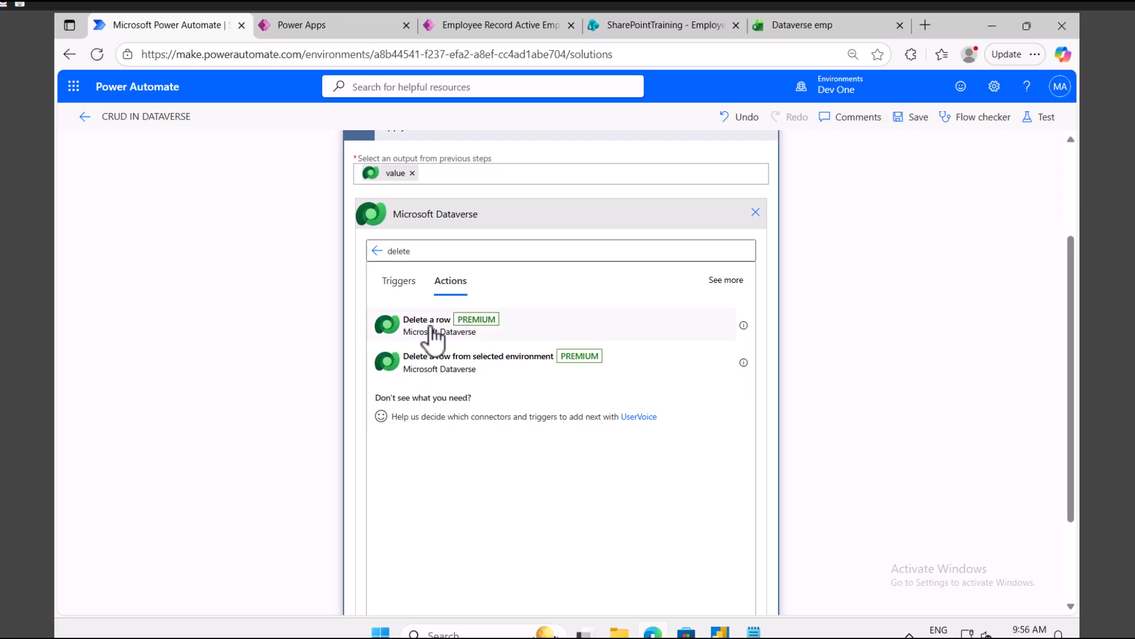
{"action": "left_click", "coordinate": [431, 330]}
Step: Set the Delete a row step's table name to Employee Record
{"action": "left_click", "coordinate": [499, 395]}
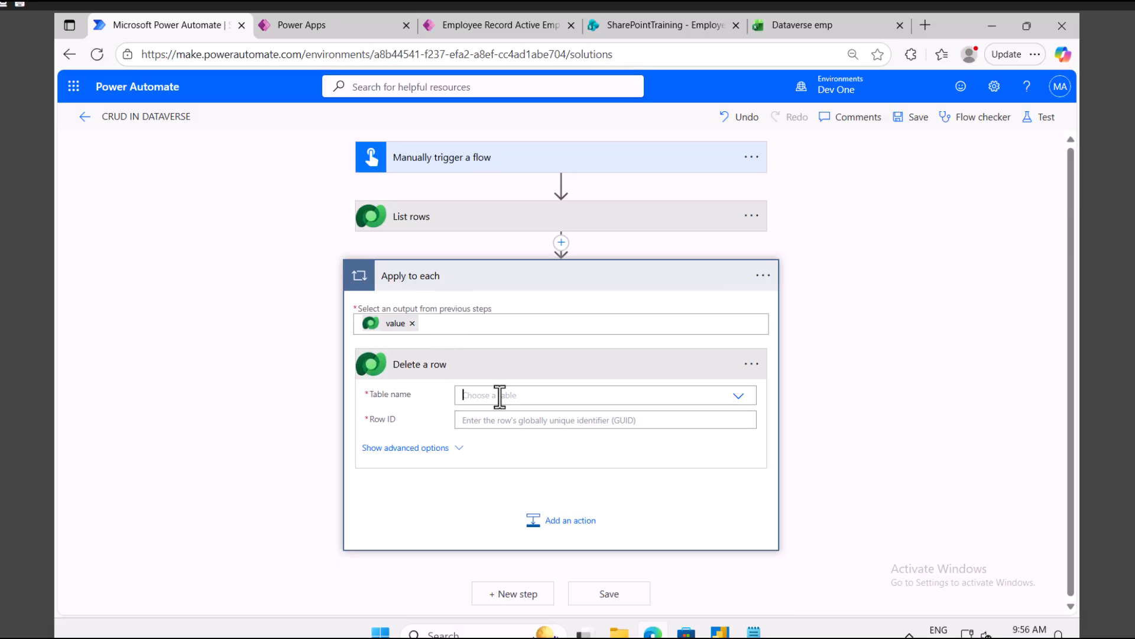
{"action": "type", "text": "chos"}
{"action": "key", "text": "ctrl+a"}
{"action": "type", "text": "empl"}
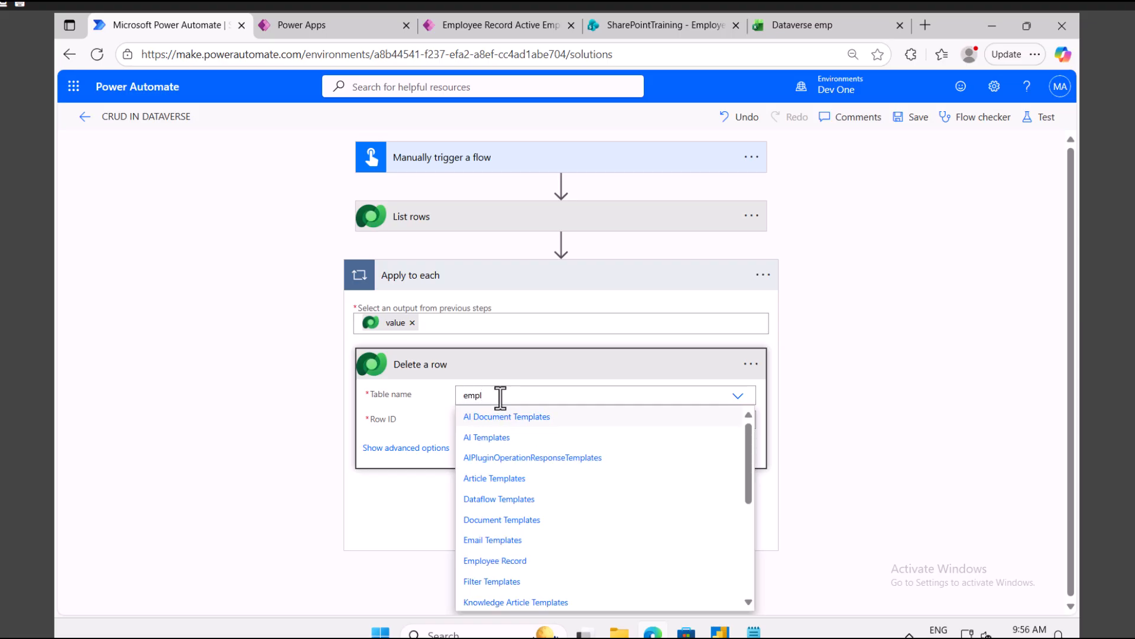
{"action": "type", "text": "y"}
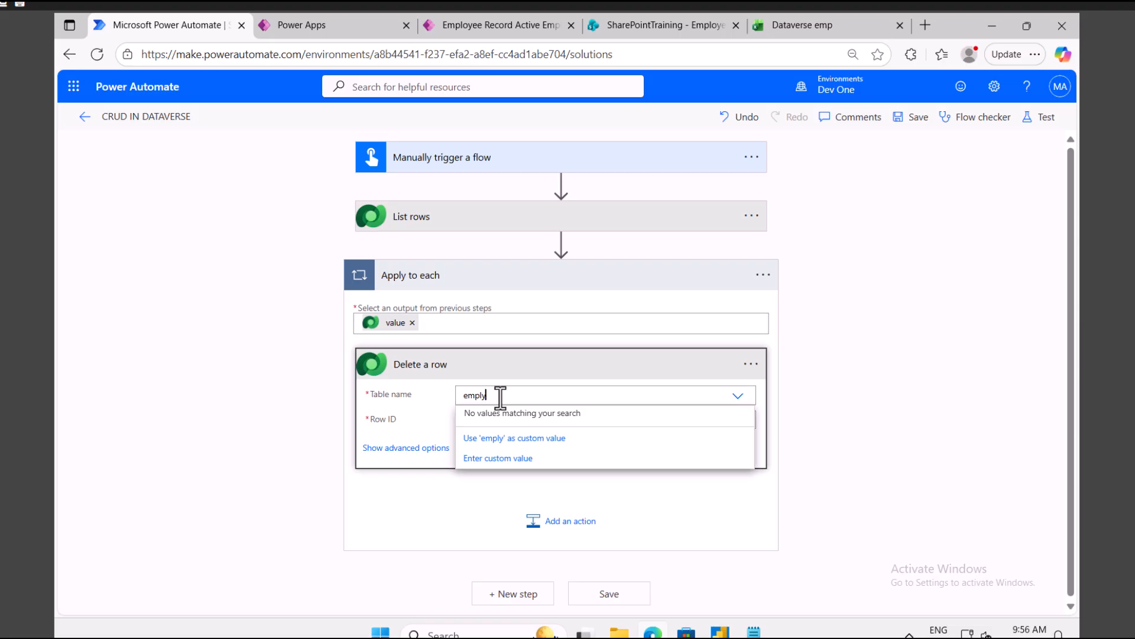
{"action": "key", "text": "BackSpace"}
{"action": "type", "text": "oye"}
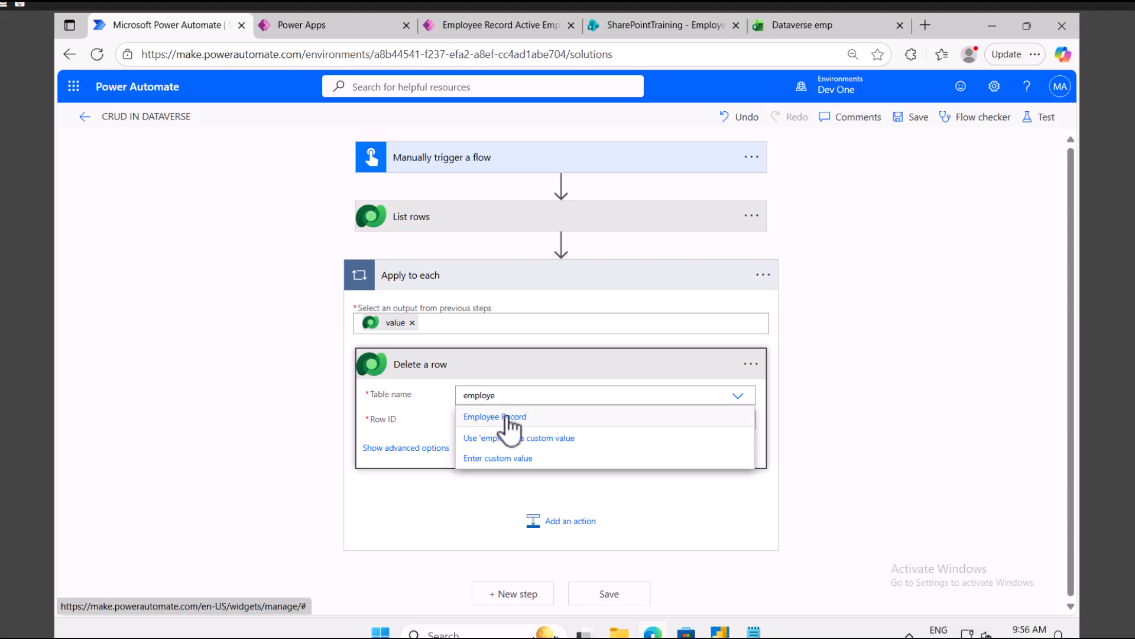
{"action": "left_click", "coordinate": [506, 416]}
Step: Use the listed row's Employee Record dynamic value as Row ID and show advanced options
{"action": "left_click", "coordinate": [519, 421]}
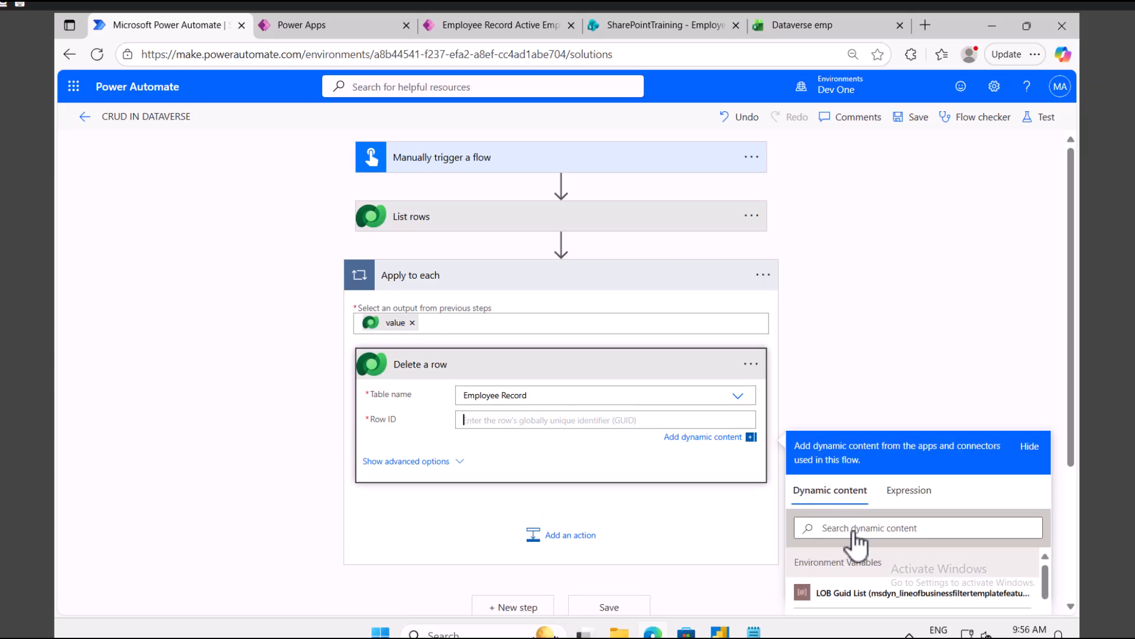
{"action": "left_click", "coordinate": [855, 528]}
{"action": "type", "text": "empl"}
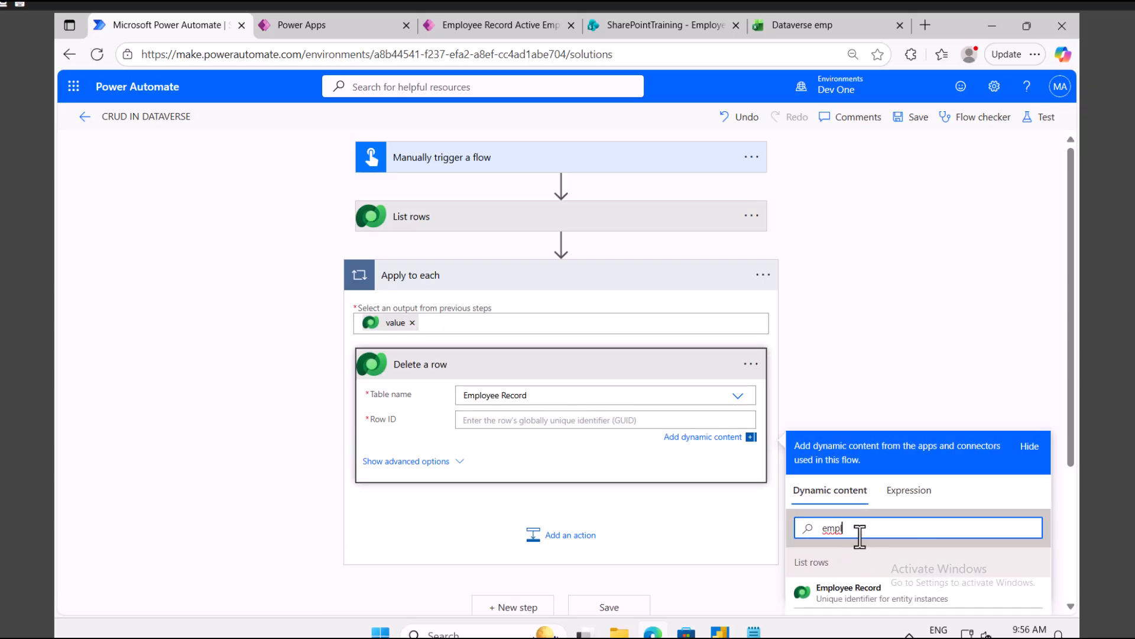
{"action": "scroll", "coordinate": [863, 541], "scroll_direction": "down", "scroll_amount": 3}
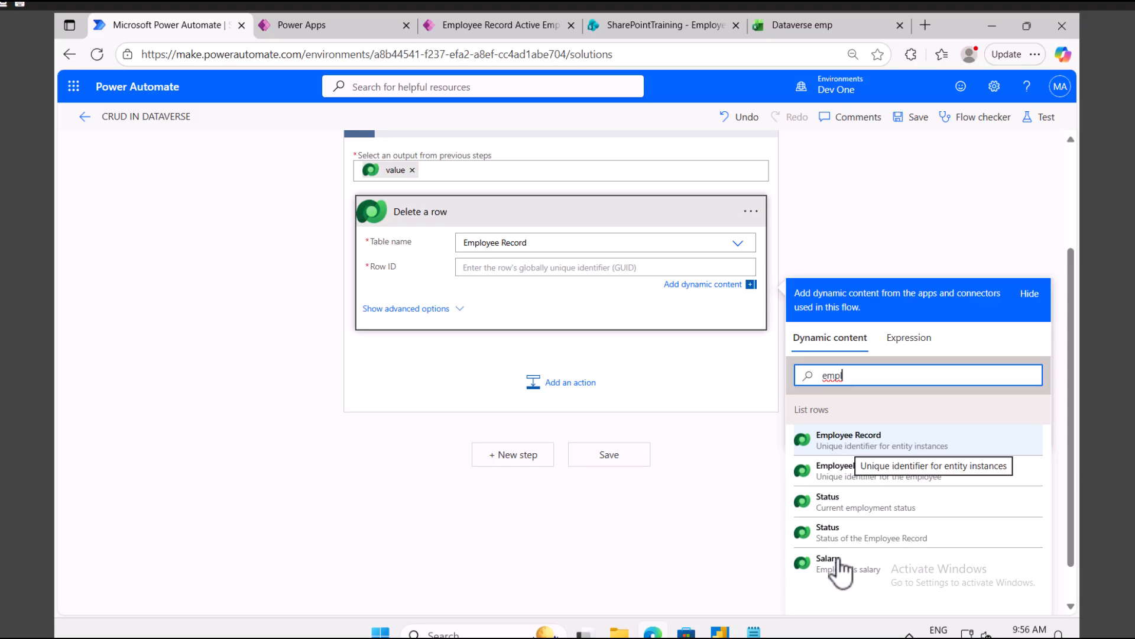
{"action": "left_click", "coordinate": [876, 442]}
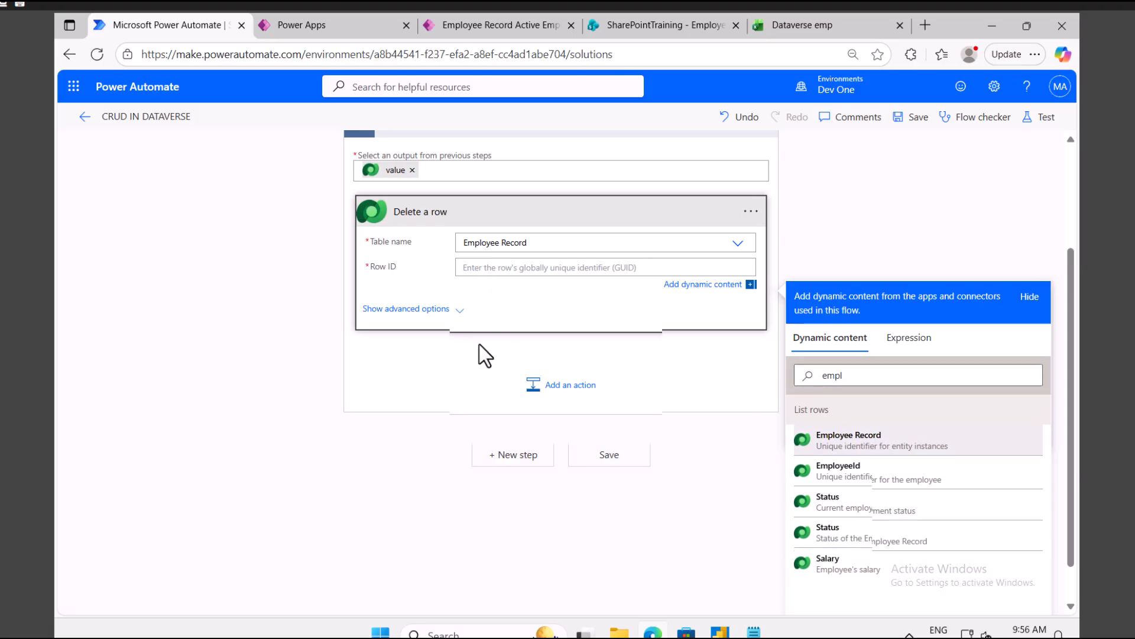
{"action": "left_click", "coordinate": [456, 314]}
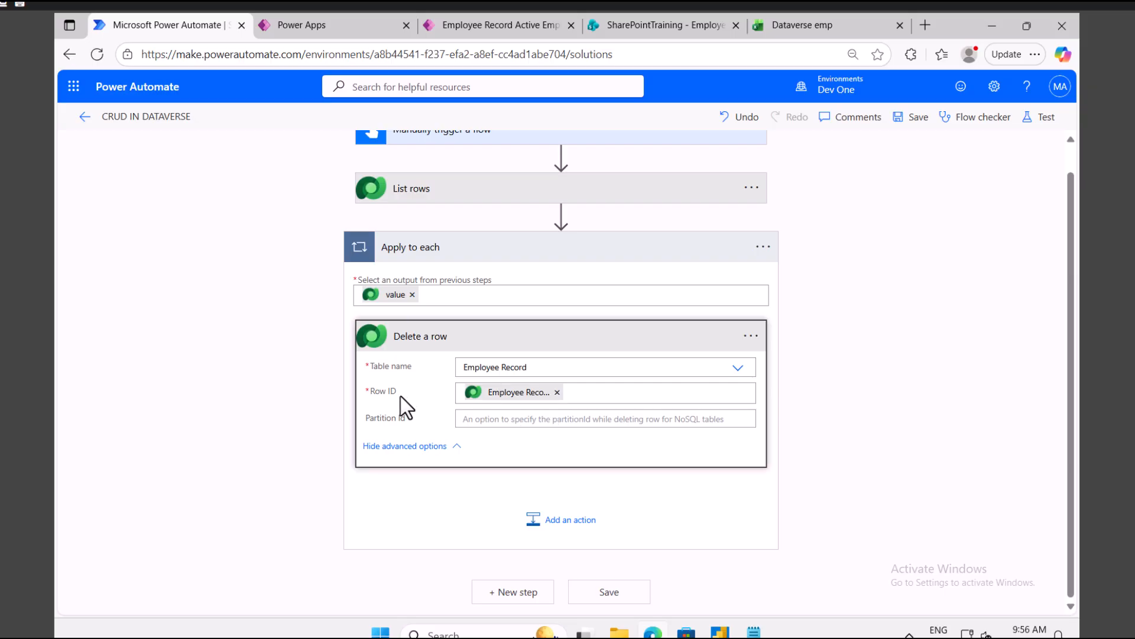
Step: Save the flow and run a manual test with employee ID 10
{"action": "left_click", "coordinate": [1041, 118]}
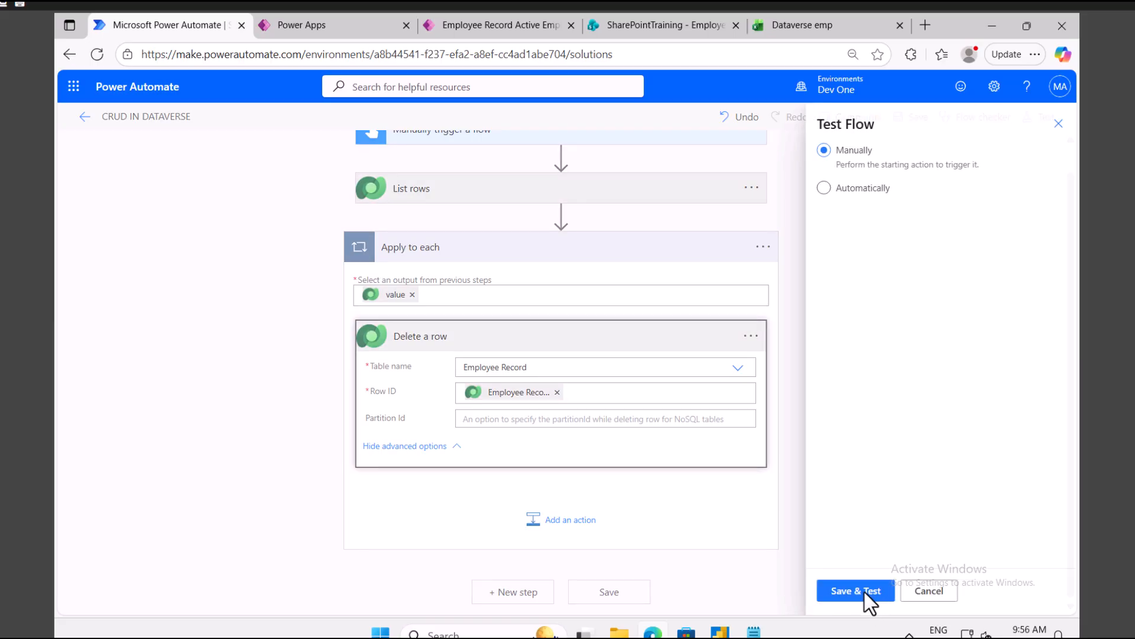
{"action": "left_click", "coordinate": [864, 591]}
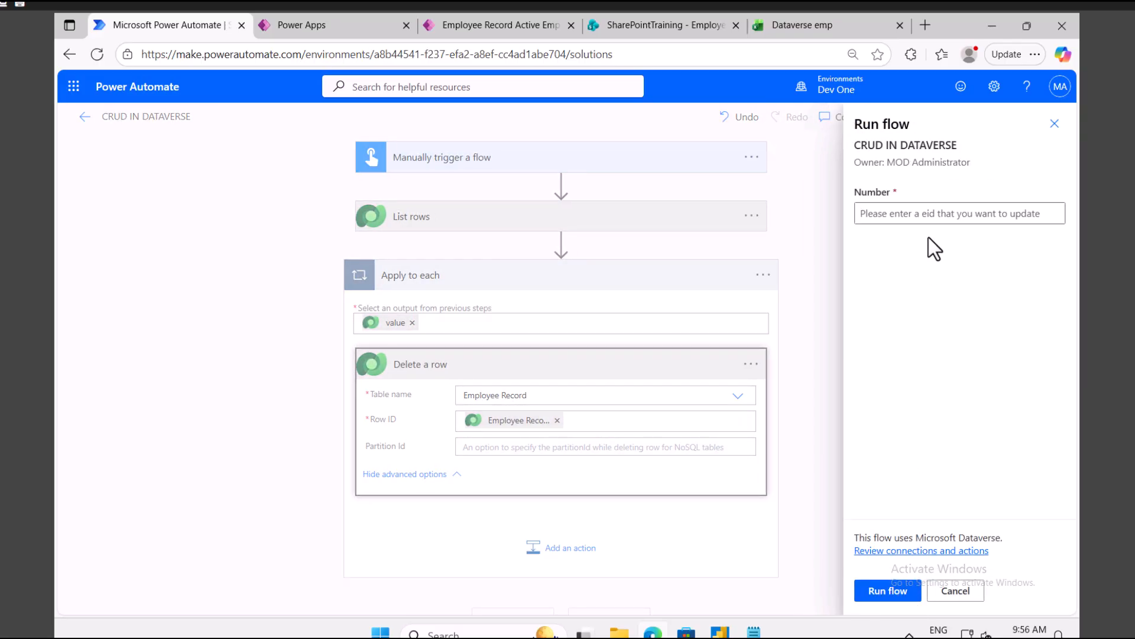
{"action": "left_click", "coordinate": [907, 207]}
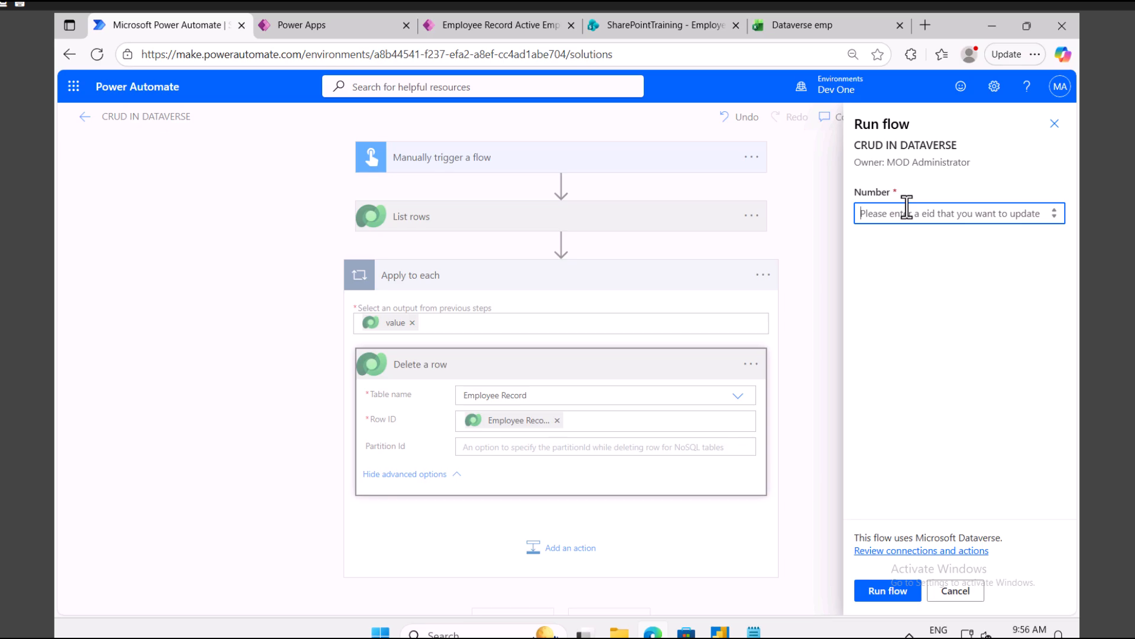
{"action": "type", "text": "10"}
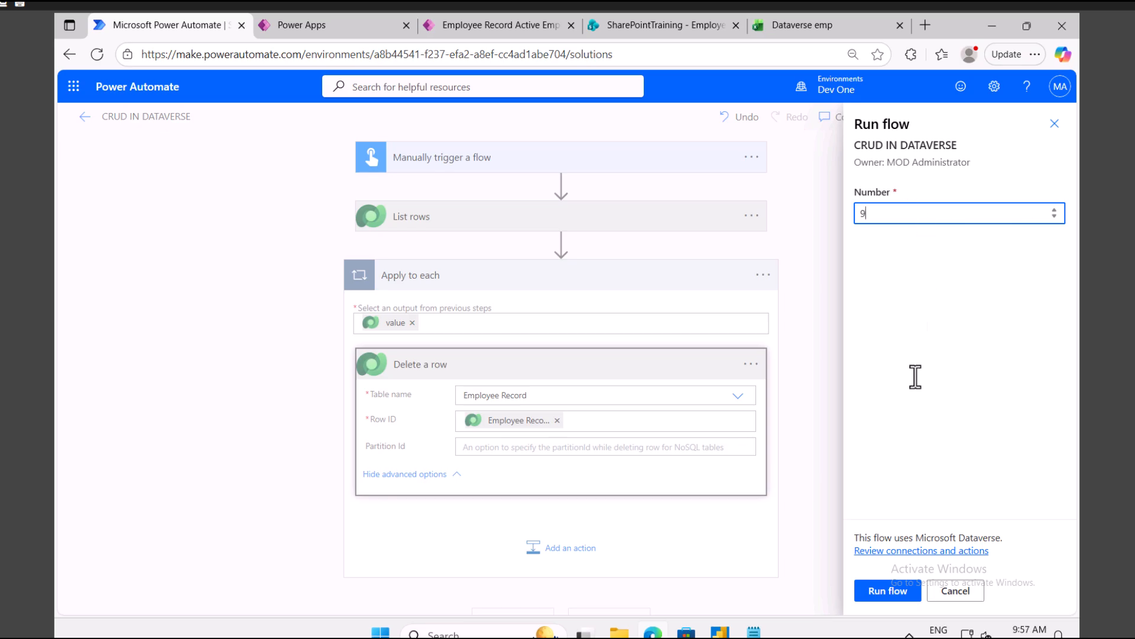
{"action": "left_click", "coordinate": [887, 590]}
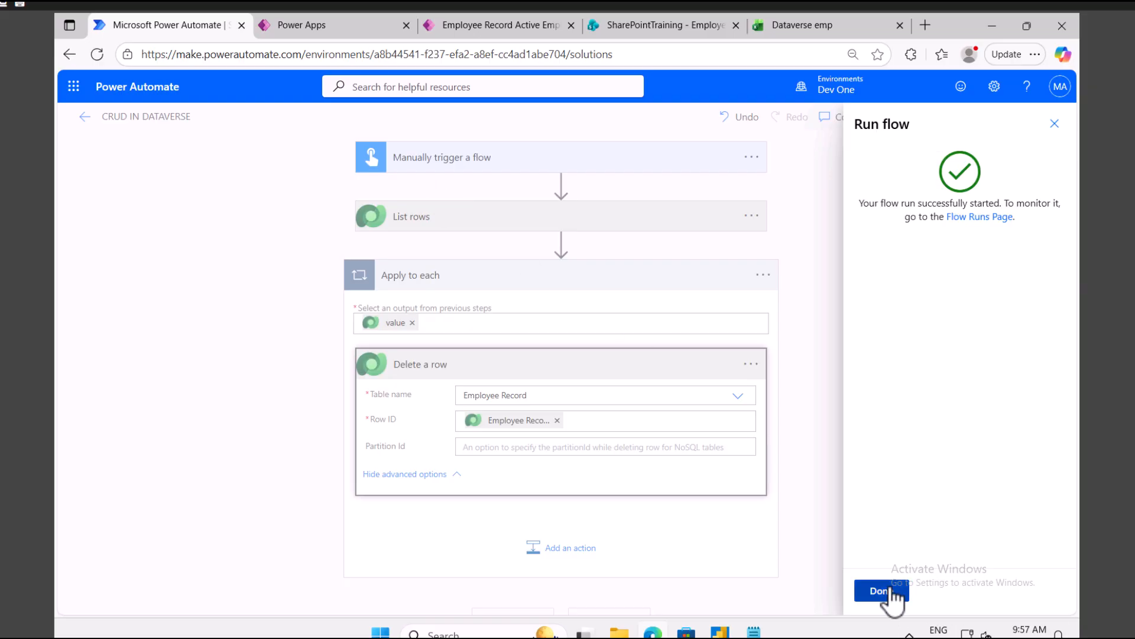
{"action": "left_click", "coordinate": [886, 591]}
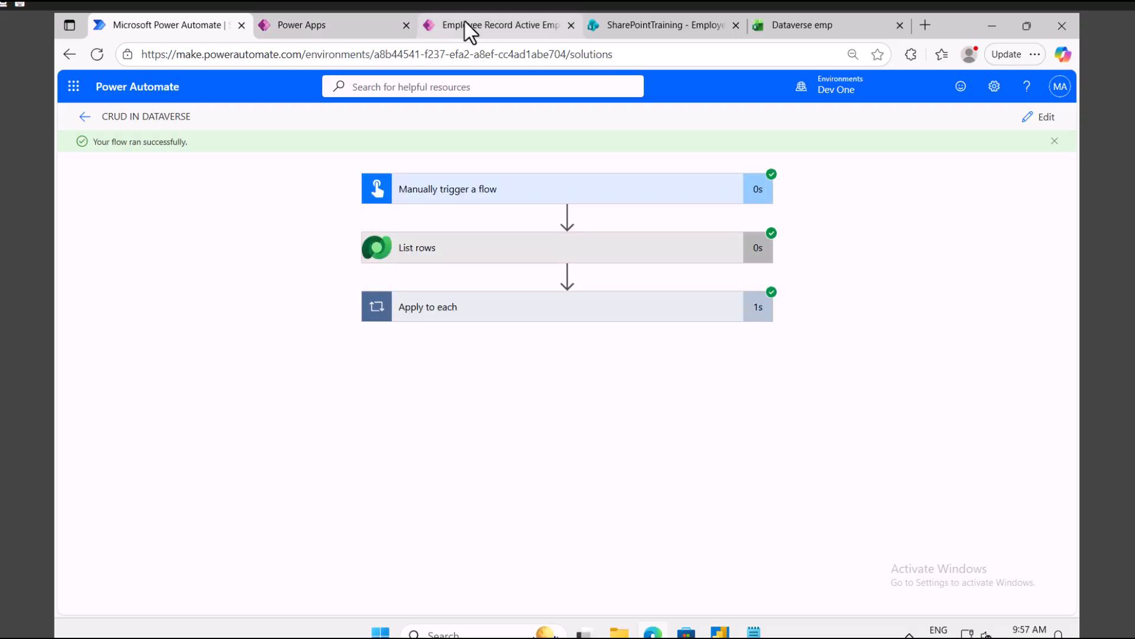
Step: In the Employee App list, deselect the IT row and refresh to check the deletion
{"action": "left_click", "coordinate": [465, 25]}
{"action": "left_click", "coordinate": [255, 277]}
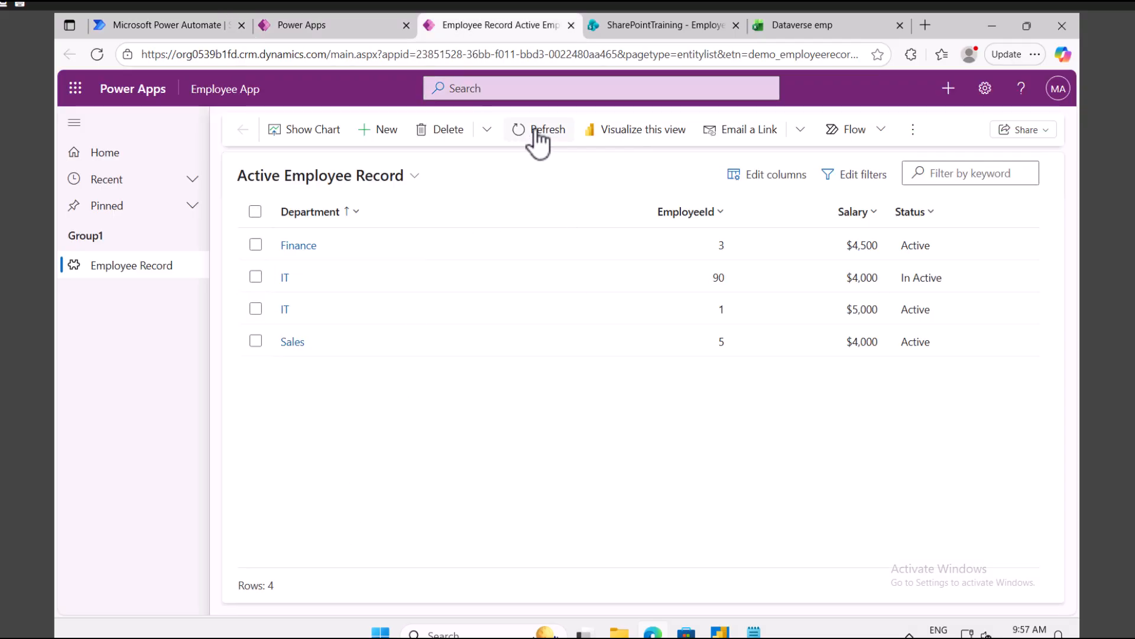
{"action": "left_click", "coordinate": [538, 131]}
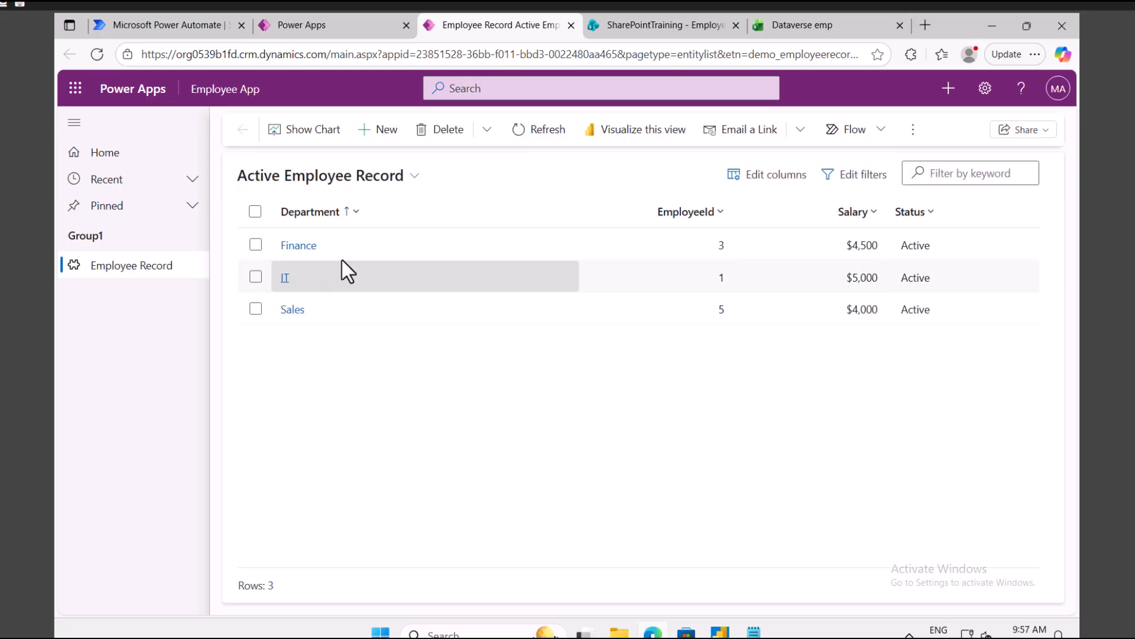